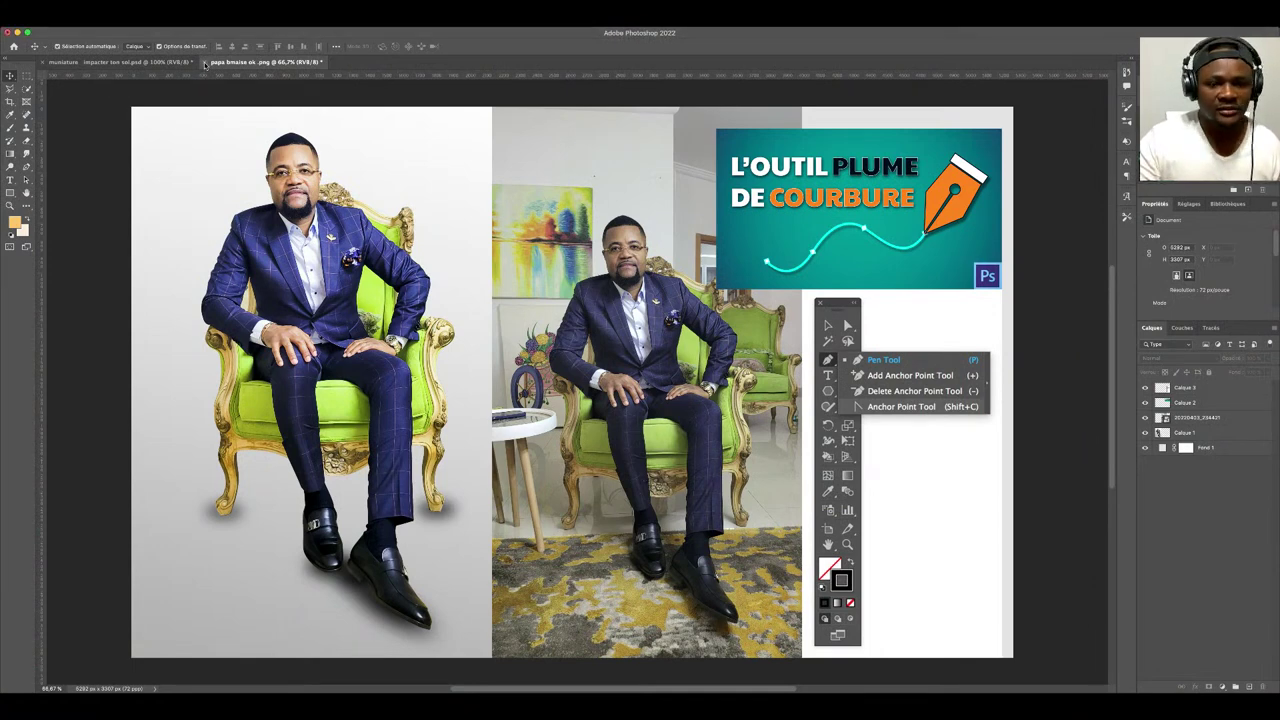
- Close the comparison image, select the Calque 3 copie 10 layer, then deselect it
{"action": "key", "text": "ctrl+w"}
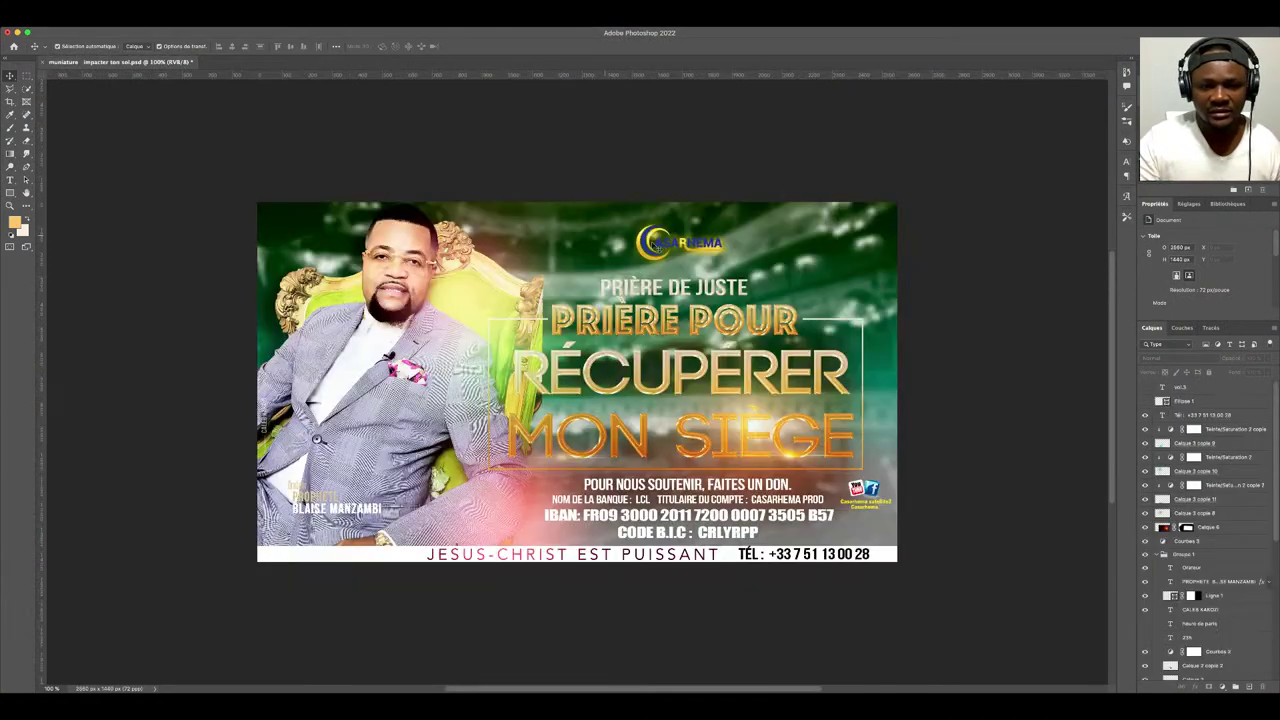
{"action": "left_click", "coordinate": [512, 224]}
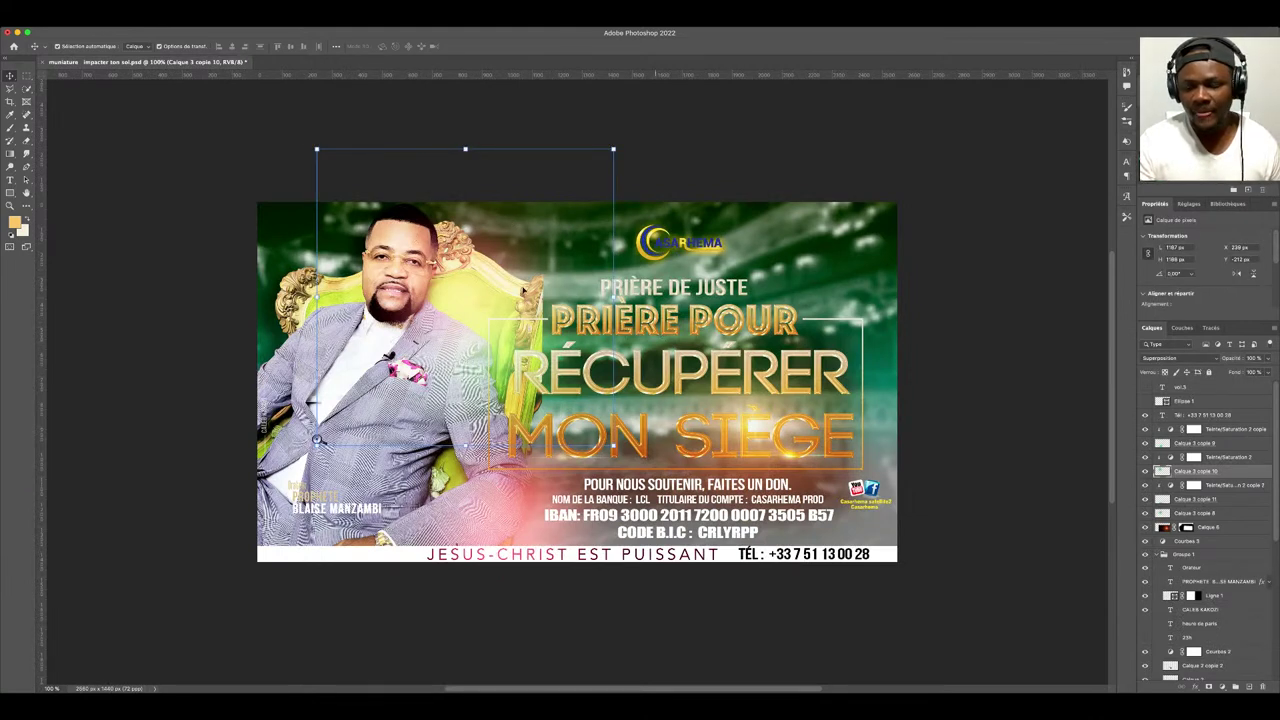
{"action": "left_click", "coordinate": [255, 152]}
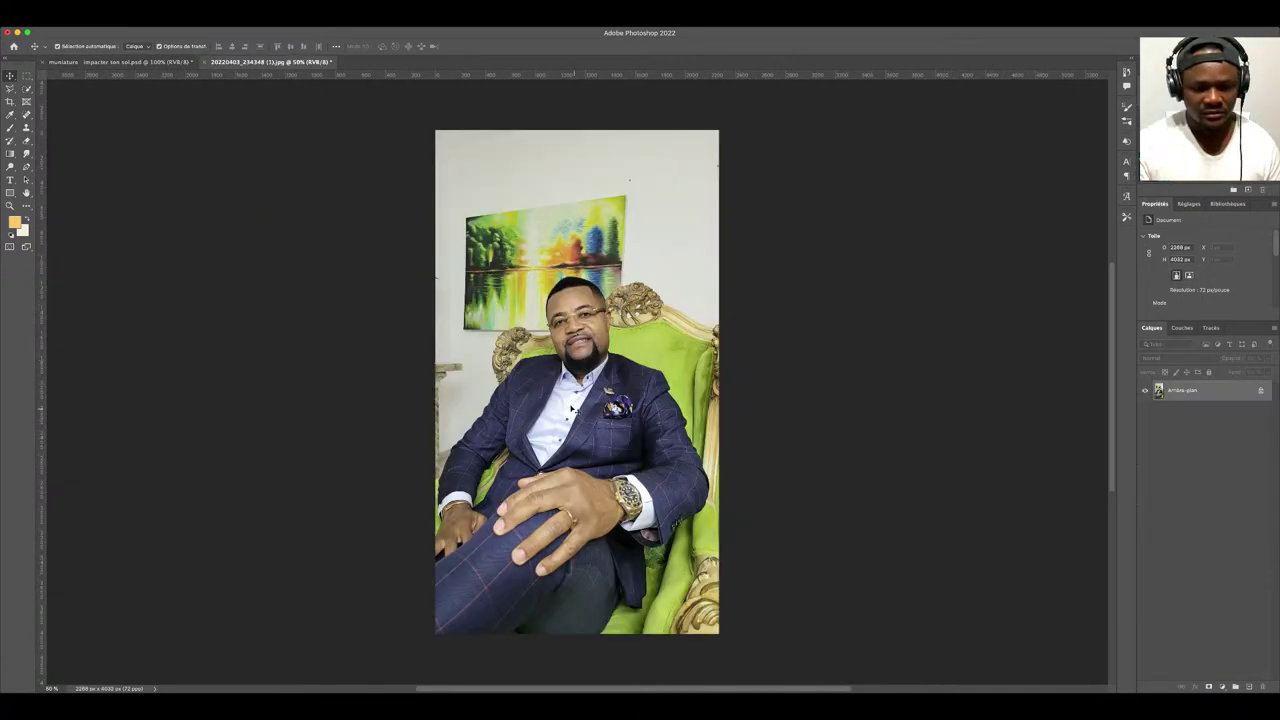
- Zoom into the portrait photo of the seated man
{"action": "scroll", "coordinate": [573, 408], "scroll_direction": "up", "scroll_amount": 5}
{"action": "scroll", "coordinate": [573, 408], "scroll_direction": "down", "scroll_amount": 10}
{"action": "scroll", "coordinate": [570, 420], "scroll_direction": "up", "scroll_amount": 3}
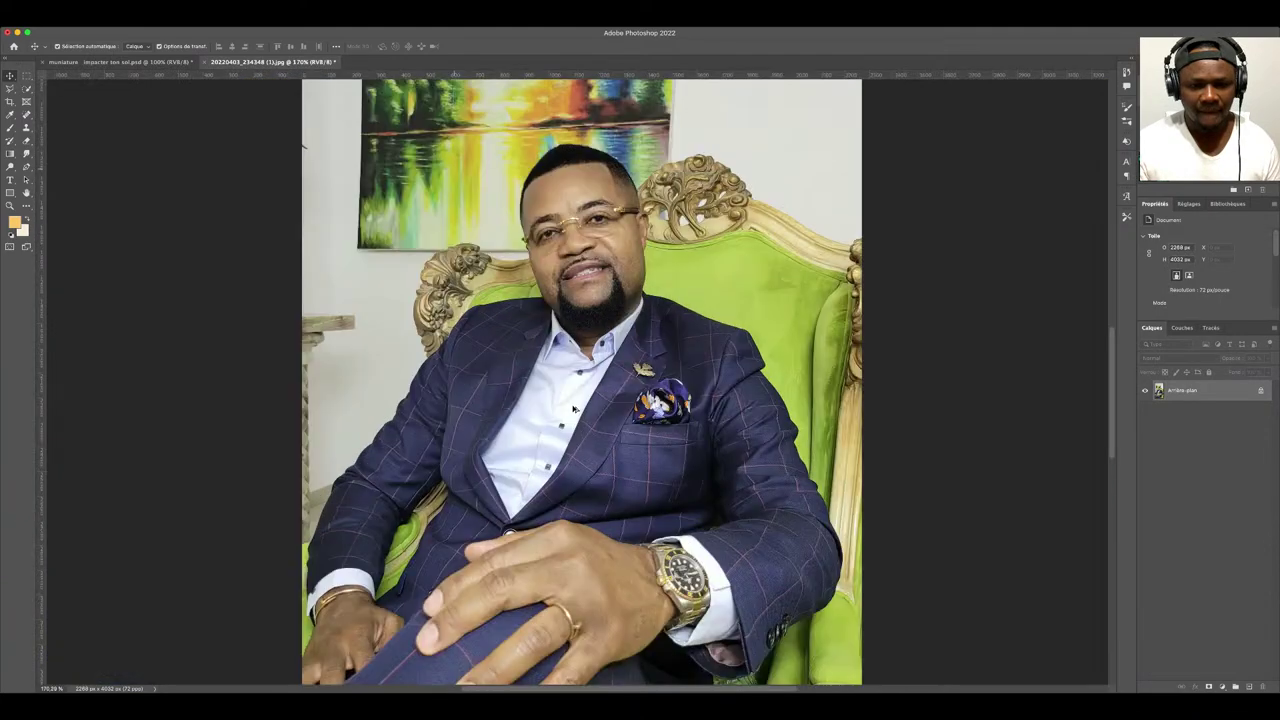
{"action": "scroll", "coordinate": [568, 435], "scroll_direction": "up", "scroll_amount": 3}
{"action": "scroll", "coordinate": [565, 449], "scroll_direction": "up", "scroll_amount": 2}
{"action": "scroll", "coordinate": [340, 340], "scroll_direction": "up", "scroll_amount": 3}
{"action": "scroll", "coordinate": [106, 223], "scroll_direction": "up", "scroll_amount": 3}
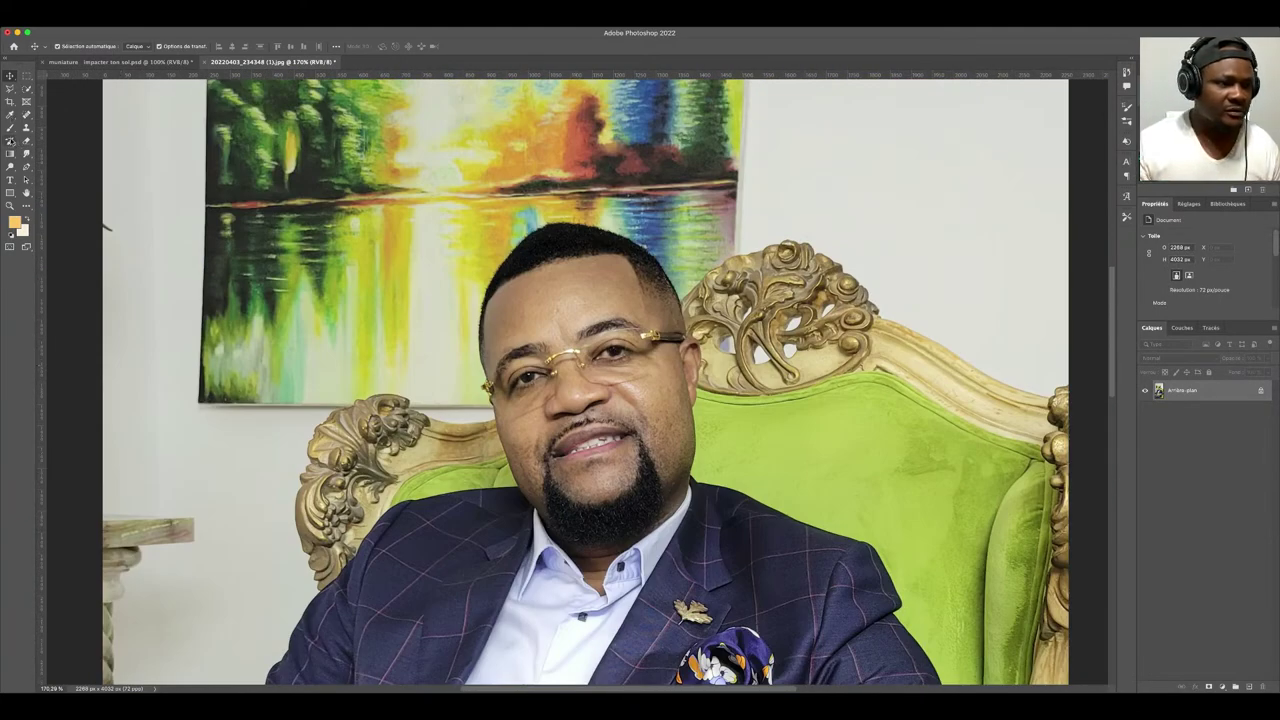
- Switch to the Pen tool and zoom in closely on the man's hairline
{"action": "left_click", "coordinate": [27, 167]}
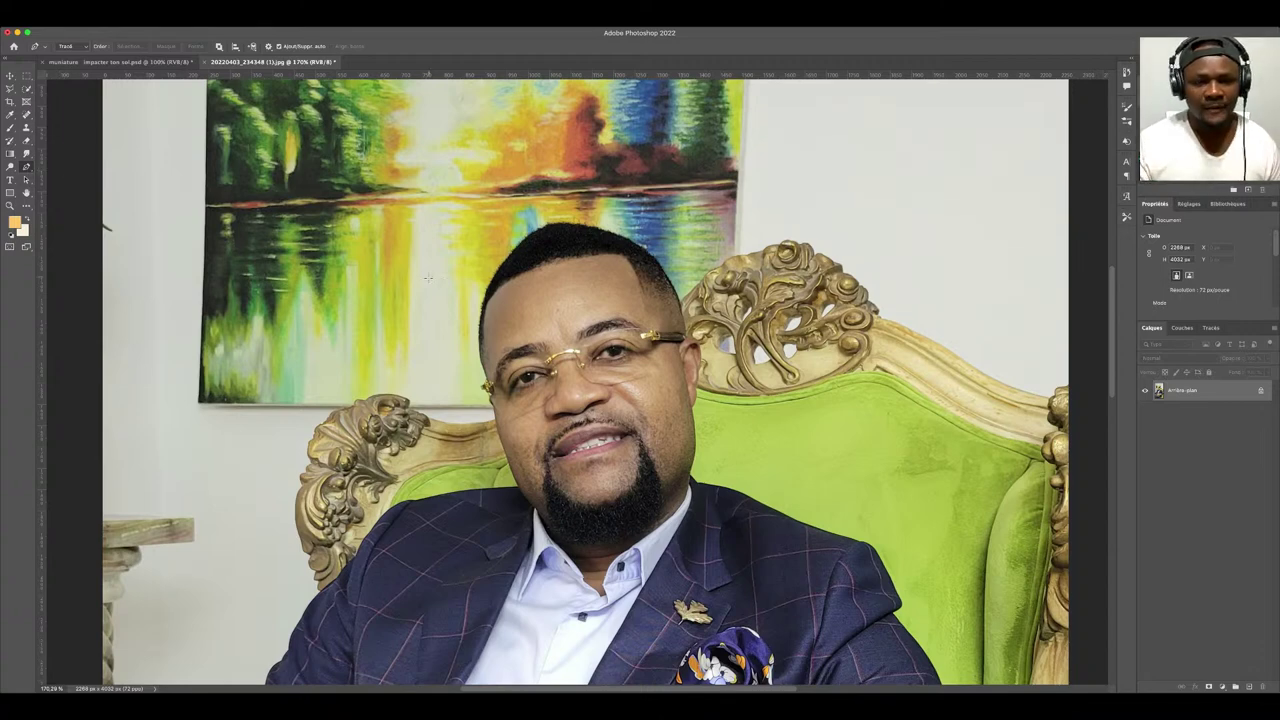
{"action": "scroll", "coordinate": [386, 264], "scroll_direction": "up", "scroll_amount": 5}
{"action": "scroll", "coordinate": [386, 264], "scroll_direction": "down", "scroll_amount": 8}
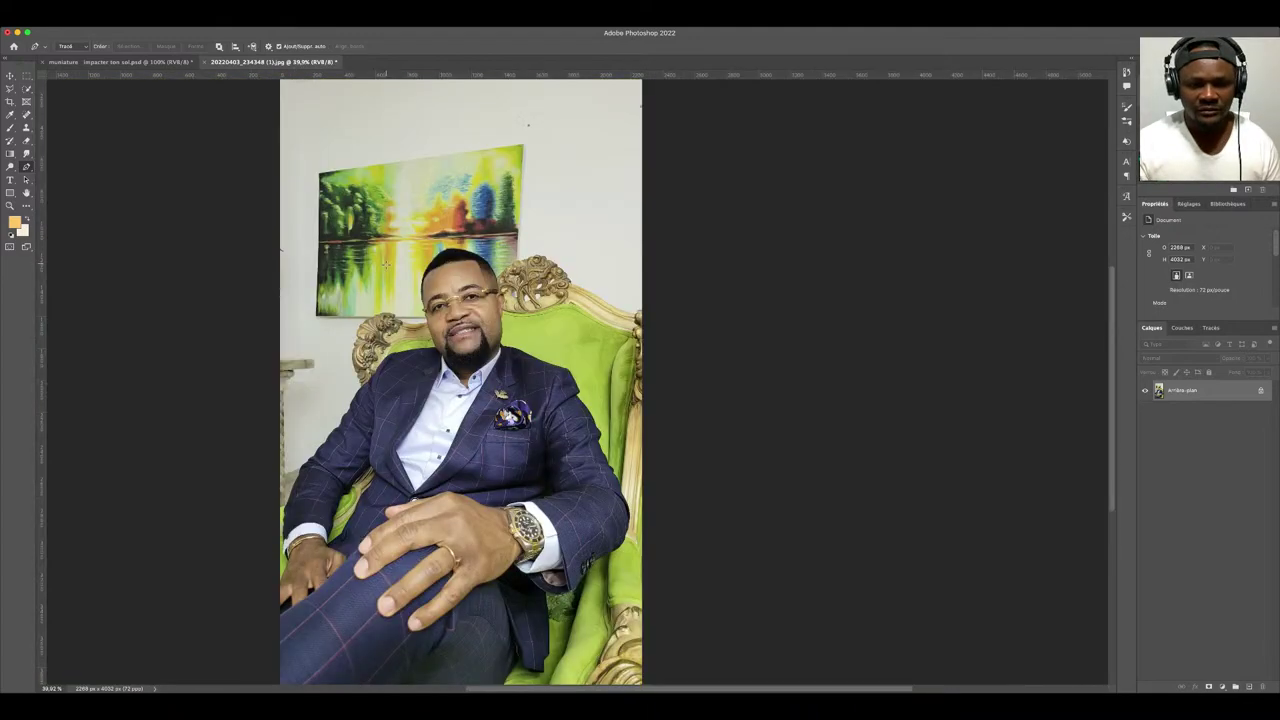
{"action": "scroll", "coordinate": [386, 264], "scroll_direction": "up", "scroll_amount": 2}
{"action": "scroll", "coordinate": [386, 264], "scroll_direction": "up", "scroll_amount": 4}
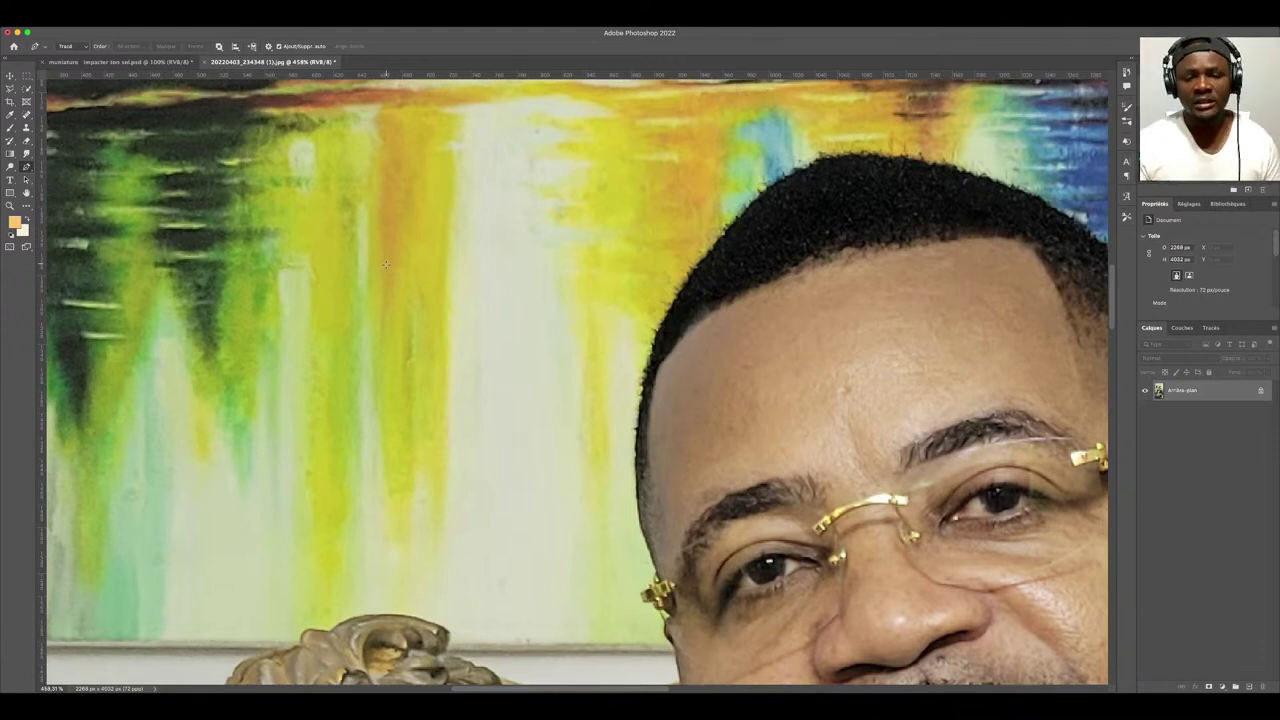
{"action": "scroll", "coordinate": [480, 420], "scroll_direction": "right", "scroll_amount": 5}
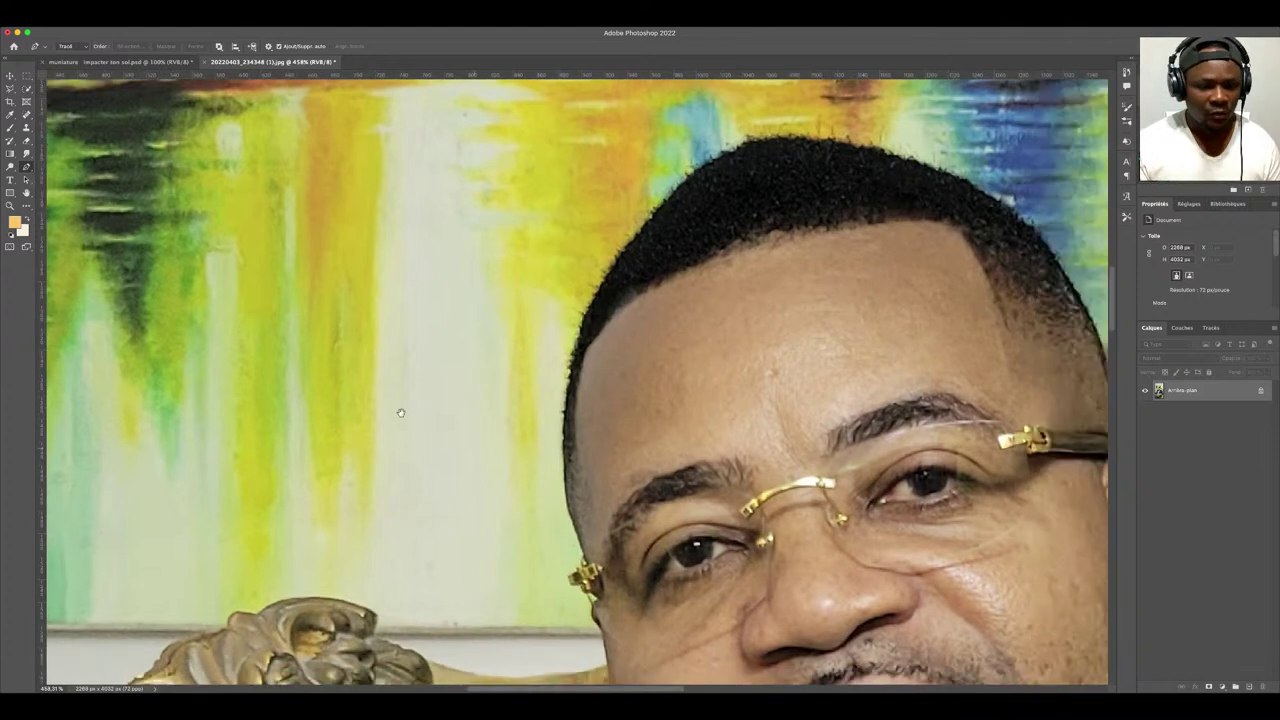
{"action": "scroll", "coordinate": [454, 444], "scroll_direction": "down", "scroll_amount": 10}
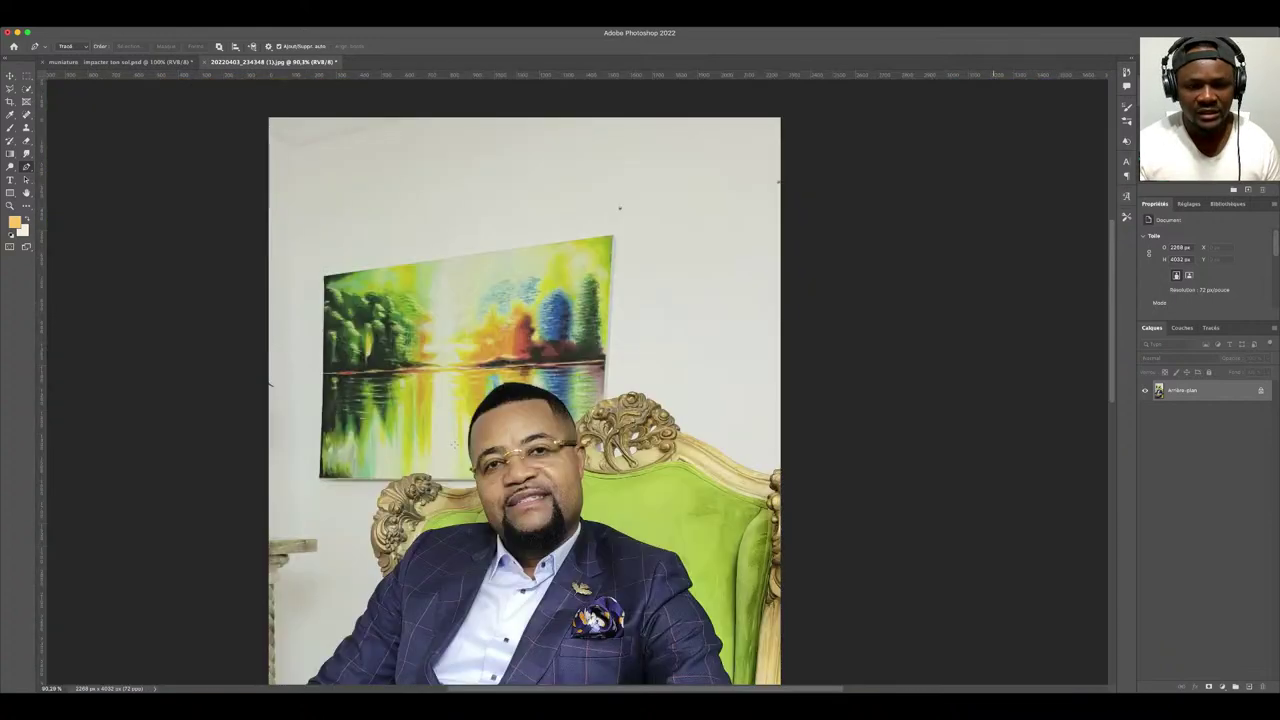
{"action": "scroll", "coordinate": [454, 444], "scroll_direction": "down", "scroll_amount": 2}
{"action": "scroll", "coordinate": [454, 444], "scroll_direction": "up", "scroll_amount": 6}
{"action": "scroll", "coordinate": [454, 444], "scroll_direction": "up", "scroll_amount": 5}
{"action": "scroll", "coordinate": [454, 444], "scroll_direction": "down", "scroll_amount": 8}
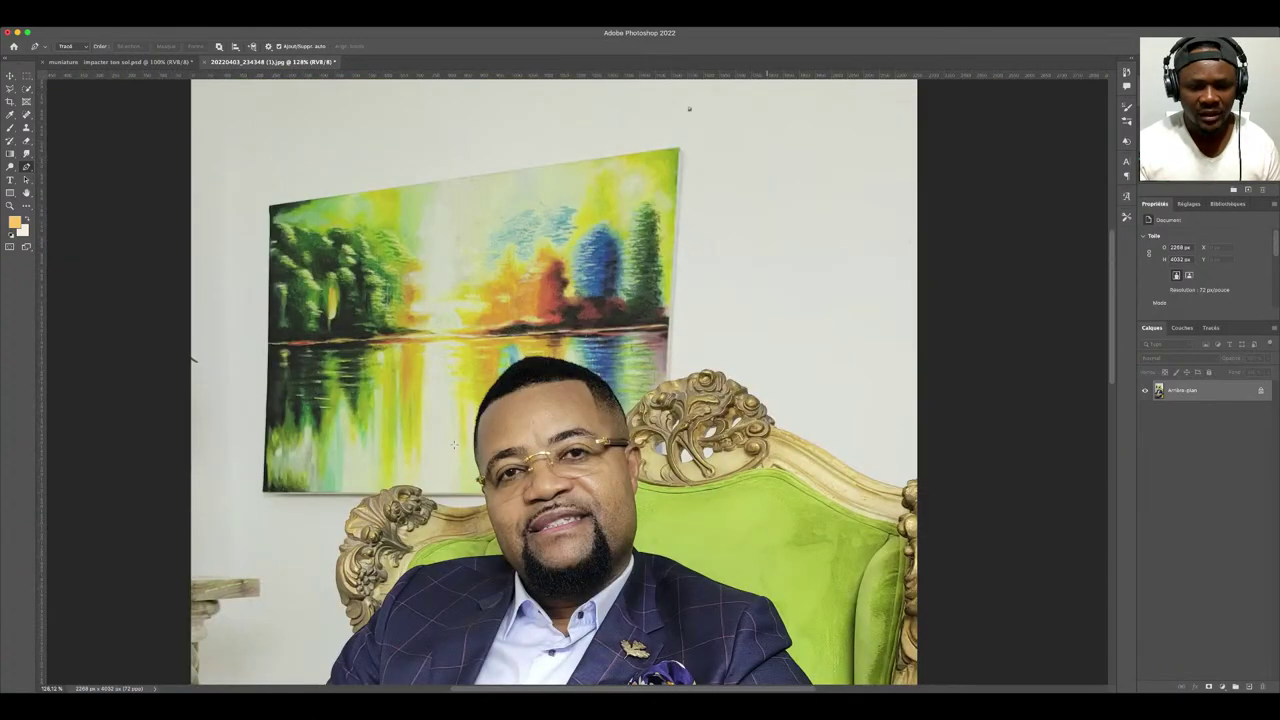
{"action": "scroll", "coordinate": [454, 444], "scroll_direction": "down", "scroll_amount": 3}
{"action": "scroll", "coordinate": [454, 444], "scroll_direction": "up", "scroll_amount": 10}
{"action": "scroll", "coordinate": [454, 444], "scroll_direction": "up", "scroll_amount": 3}
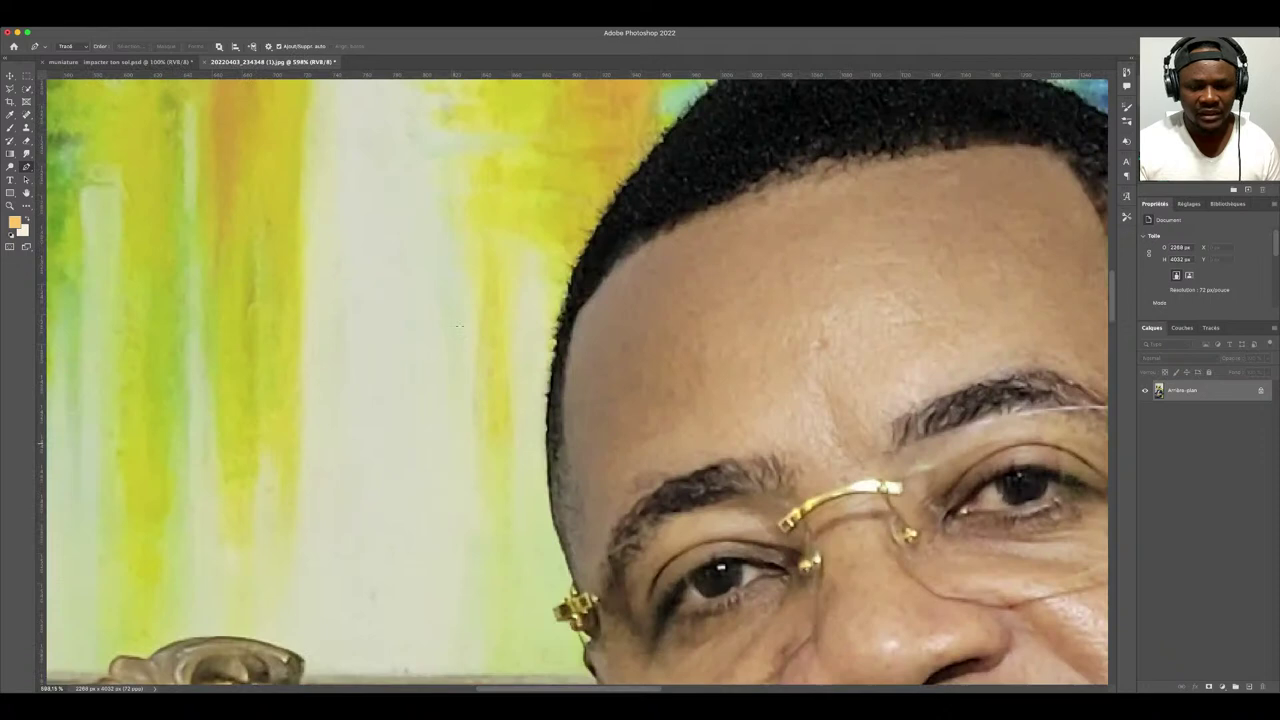
{"action": "scroll", "coordinate": [459, 325], "scroll_direction": "up", "scroll_amount": 5}
{"action": "scroll", "coordinate": [459, 325], "scroll_direction": "right", "scroll_amount": 5}
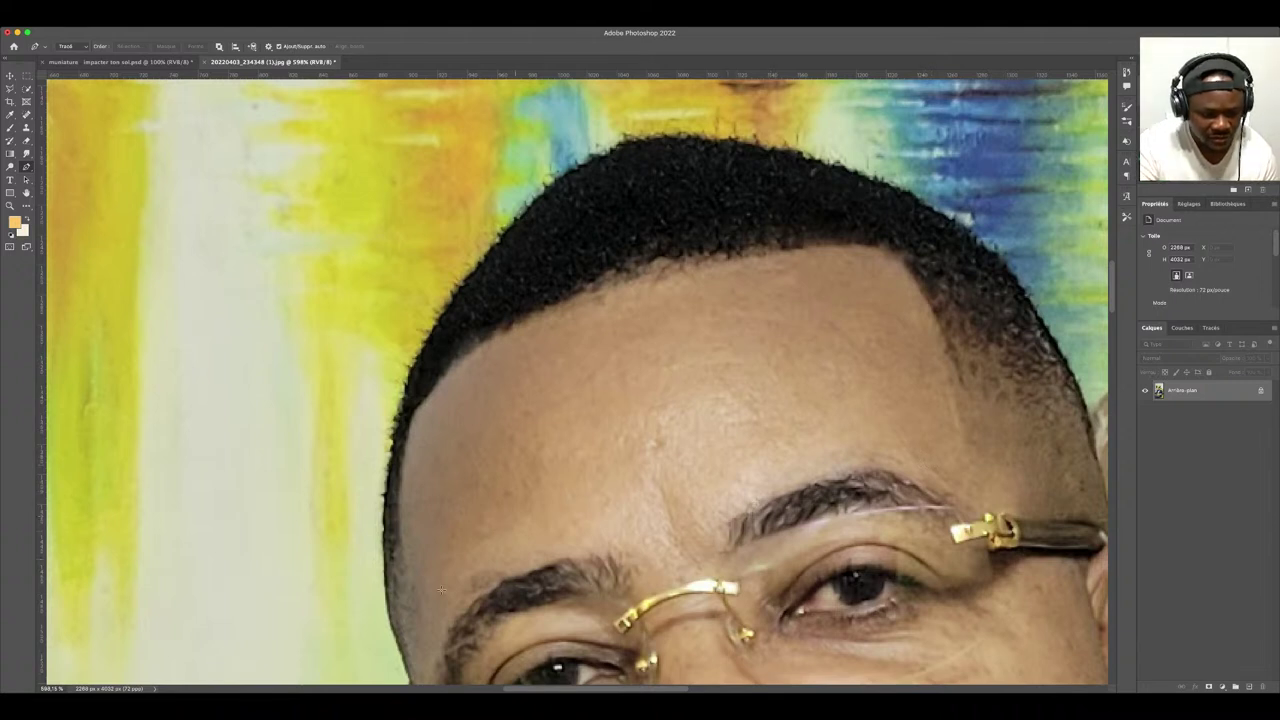
- Place the first anchors and curves along the left edge of the hair
{"action": "left_click", "coordinate": [386, 597]}
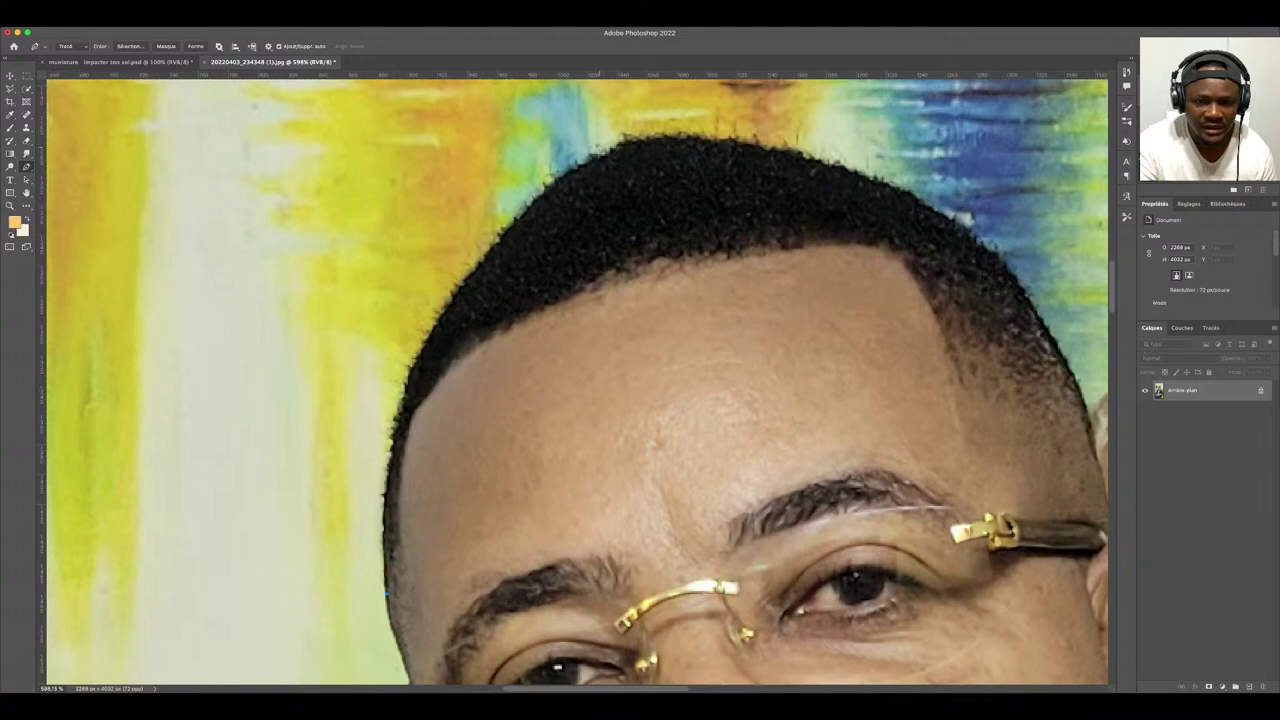
{"action": "left_click_drag", "start_coordinate": [516, 325], "coordinate": [597, 150]}
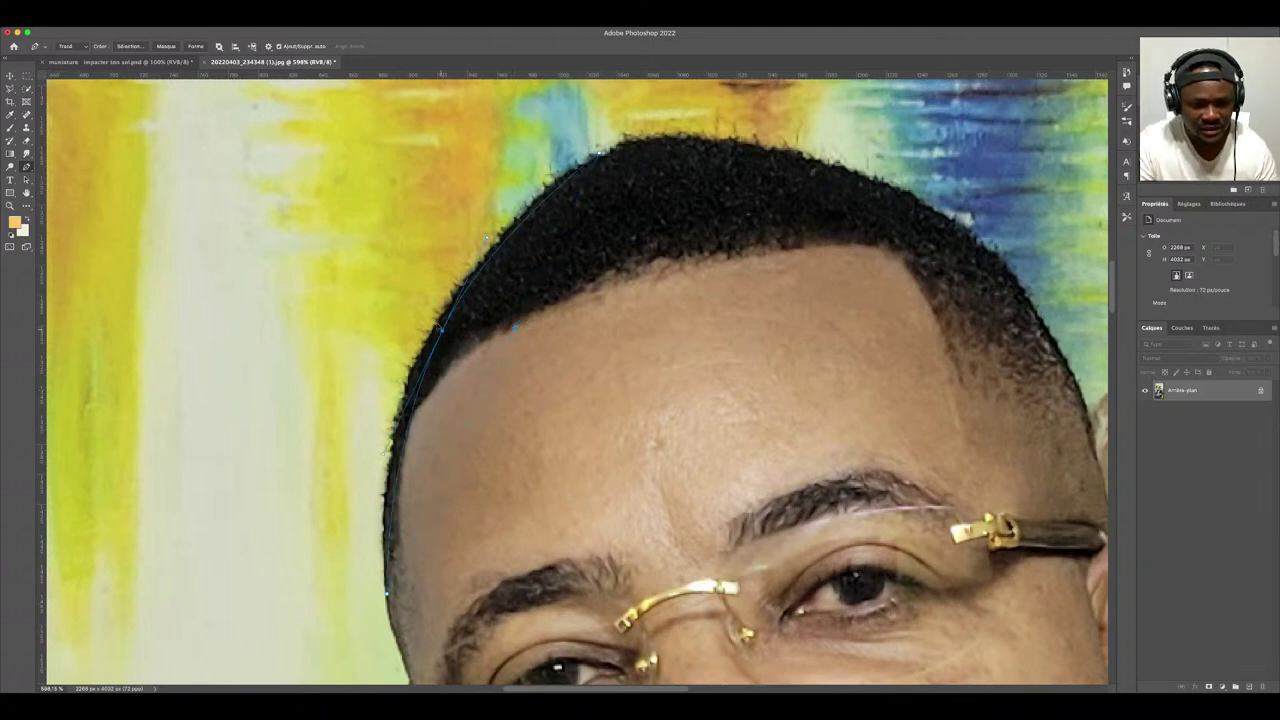
{"action": "left_click_drag", "start_coordinate": [514, 325], "coordinate": [432, 325]}
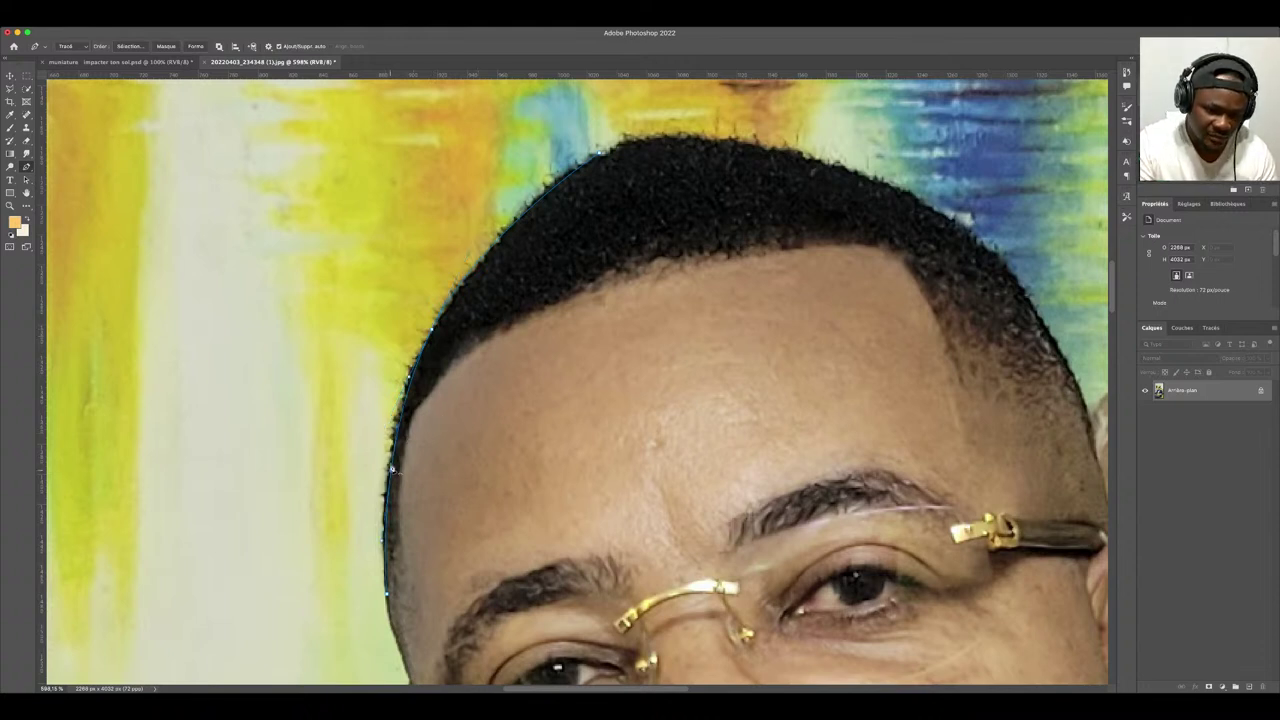
{"action": "left_click", "coordinate": [381, 538]}
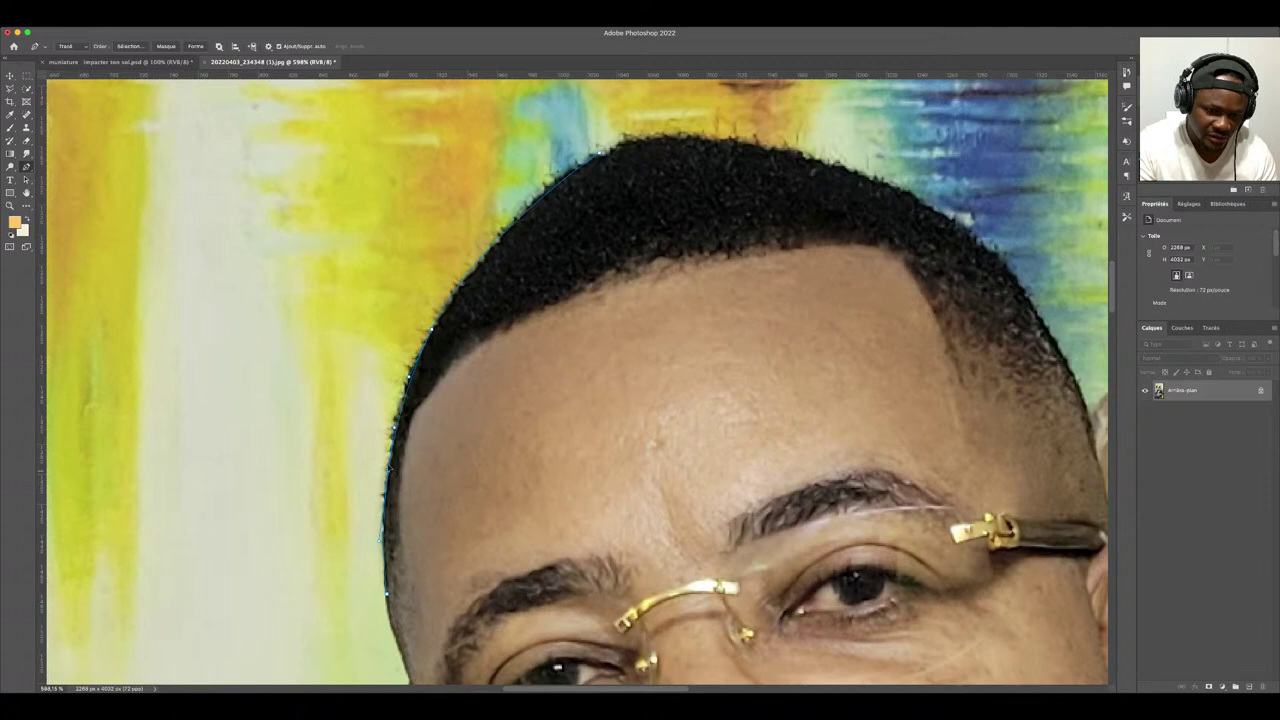
{"action": "scroll", "coordinate": [427, 330], "scroll_direction": "left", "scroll_amount": 2}
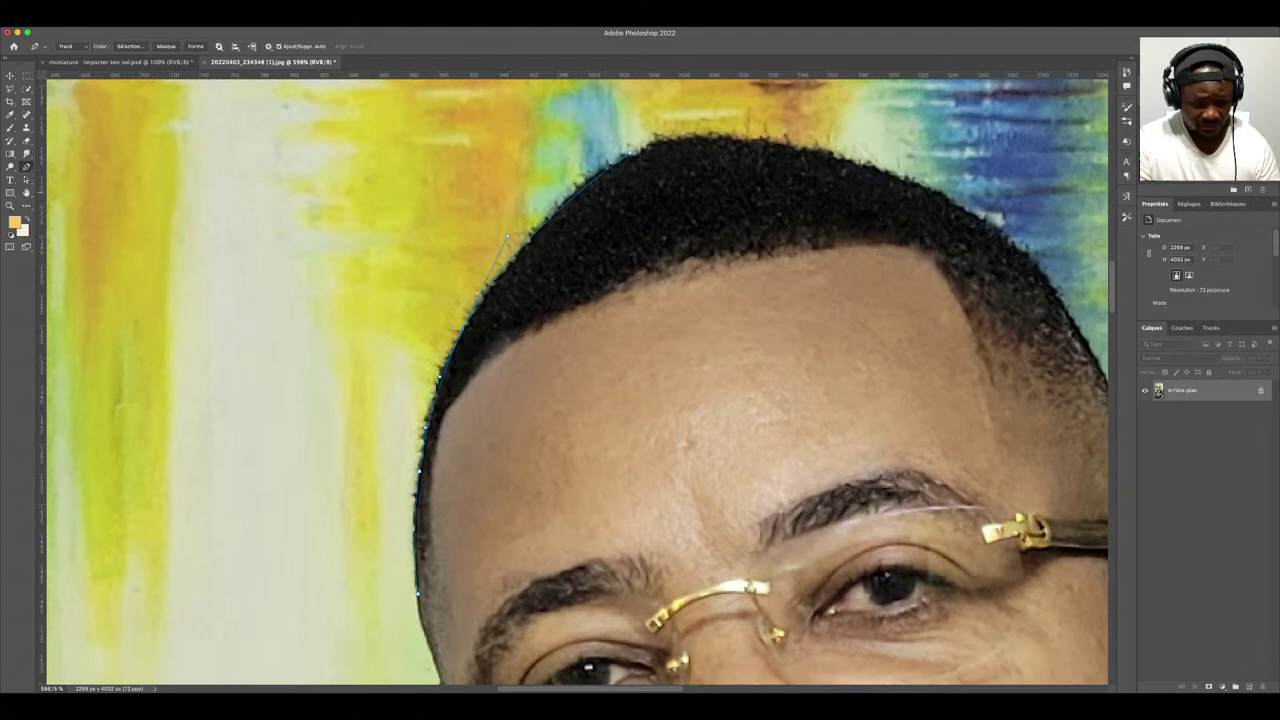
- Undo the bad curved anchors and redraw the curve up to the top of the head
{"action": "key", "text": "ctrl+z"}
{"action": "key", "text": "ctrl+z"}
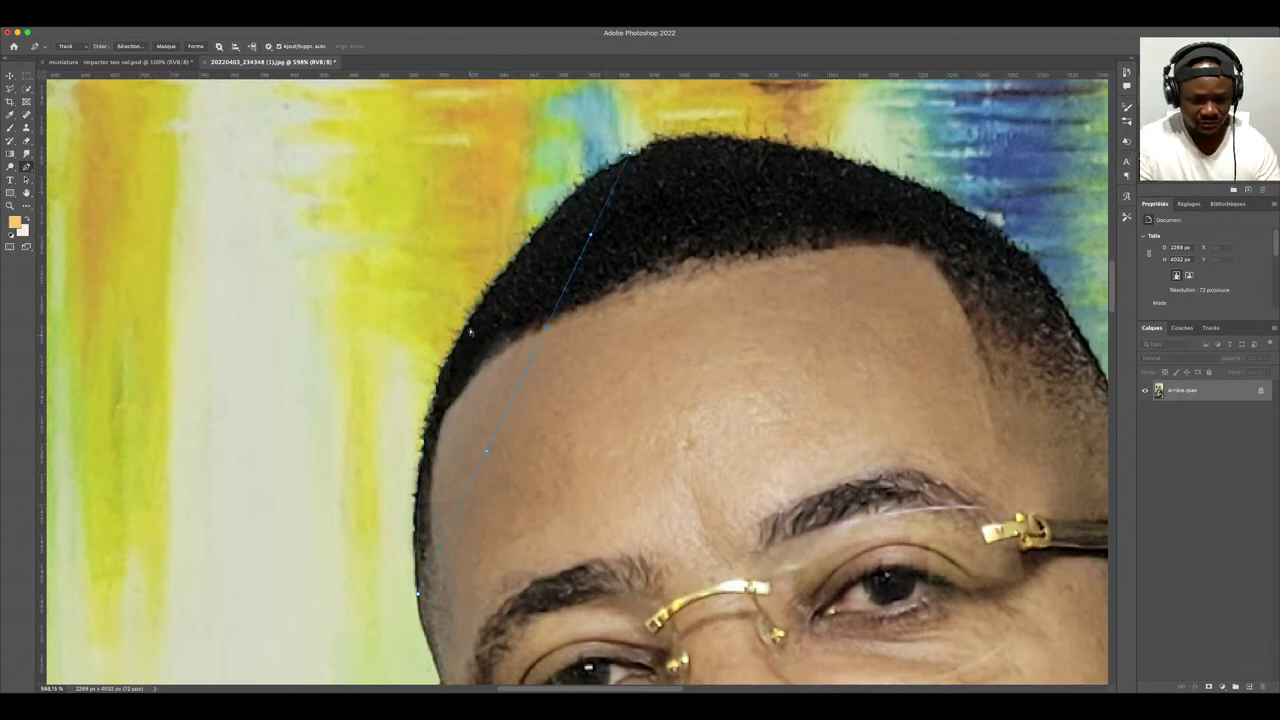
{"action": "key", "text": "ctrl+z"}
{"action": "scroll", "coordinate": [480, 336], "scroll_direction": "up", "scroll_amount": 1}
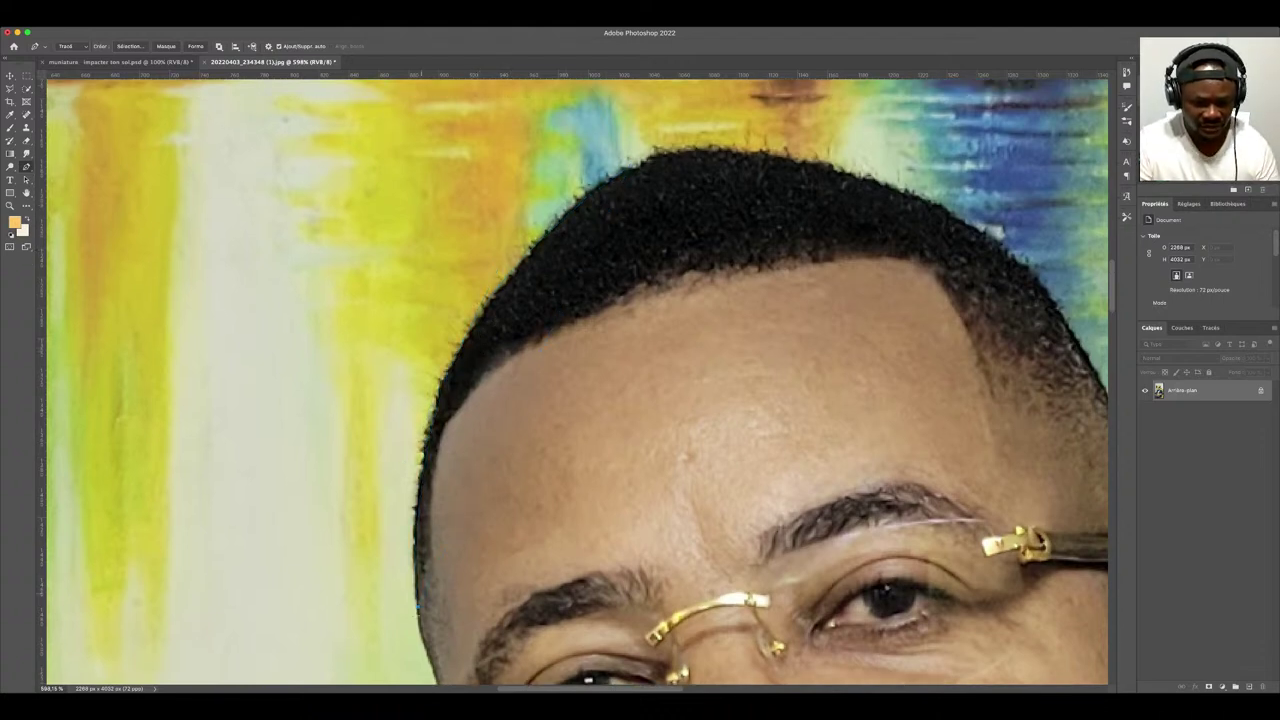
{"action": "left_click", "coordinate": [636, 167]}
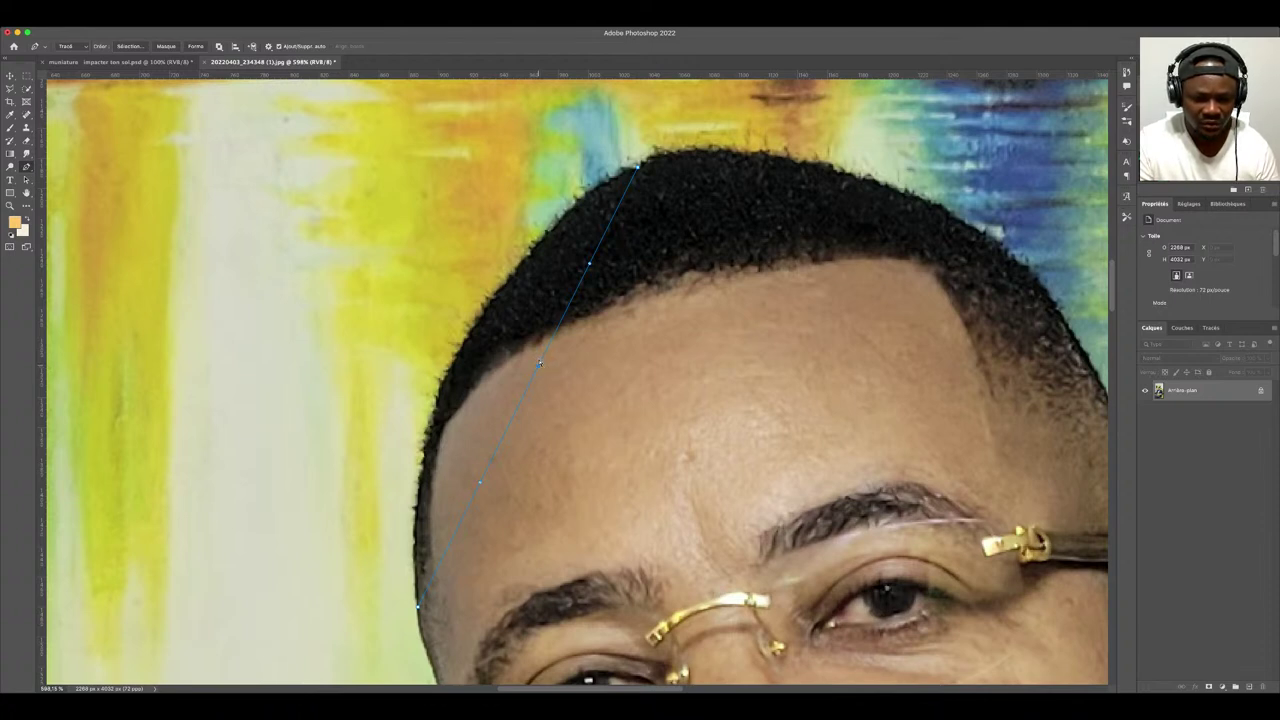
{"action": "left_click_drag", "start_coordinate": [505, 352], "coordinate": [450, 335]}
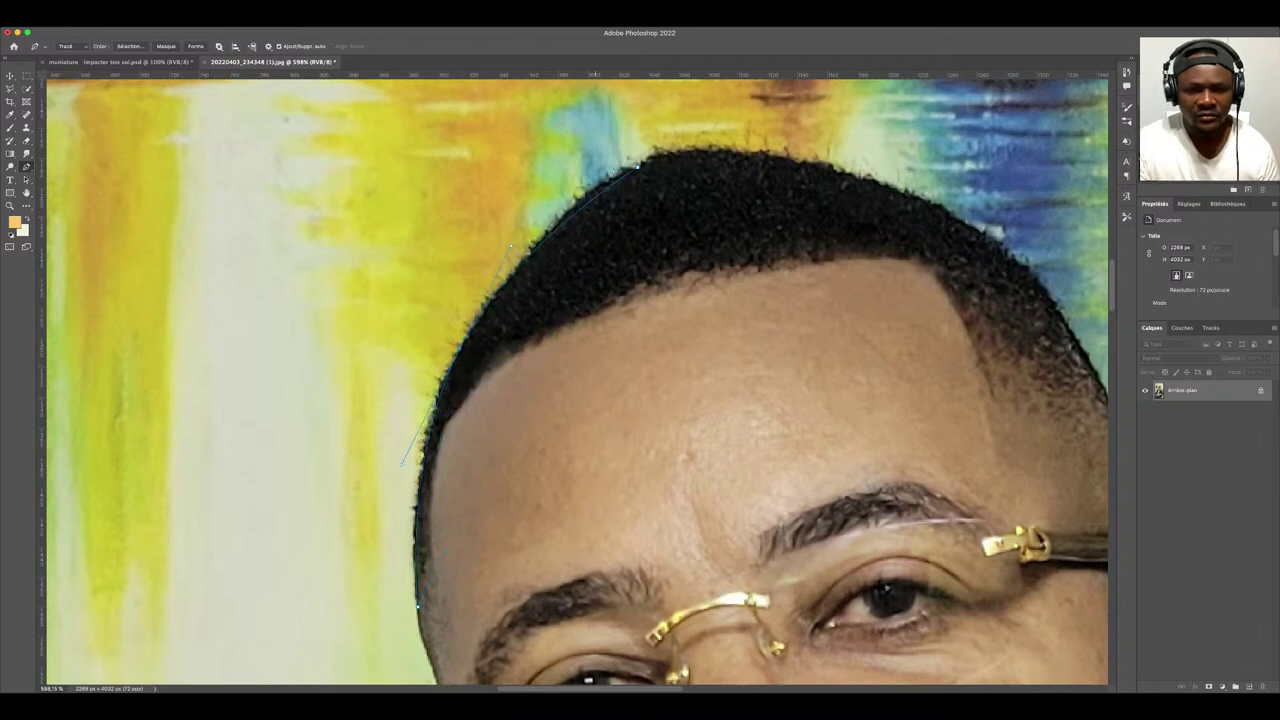
{"action": "left_click", "coordinate": [596, 190]}
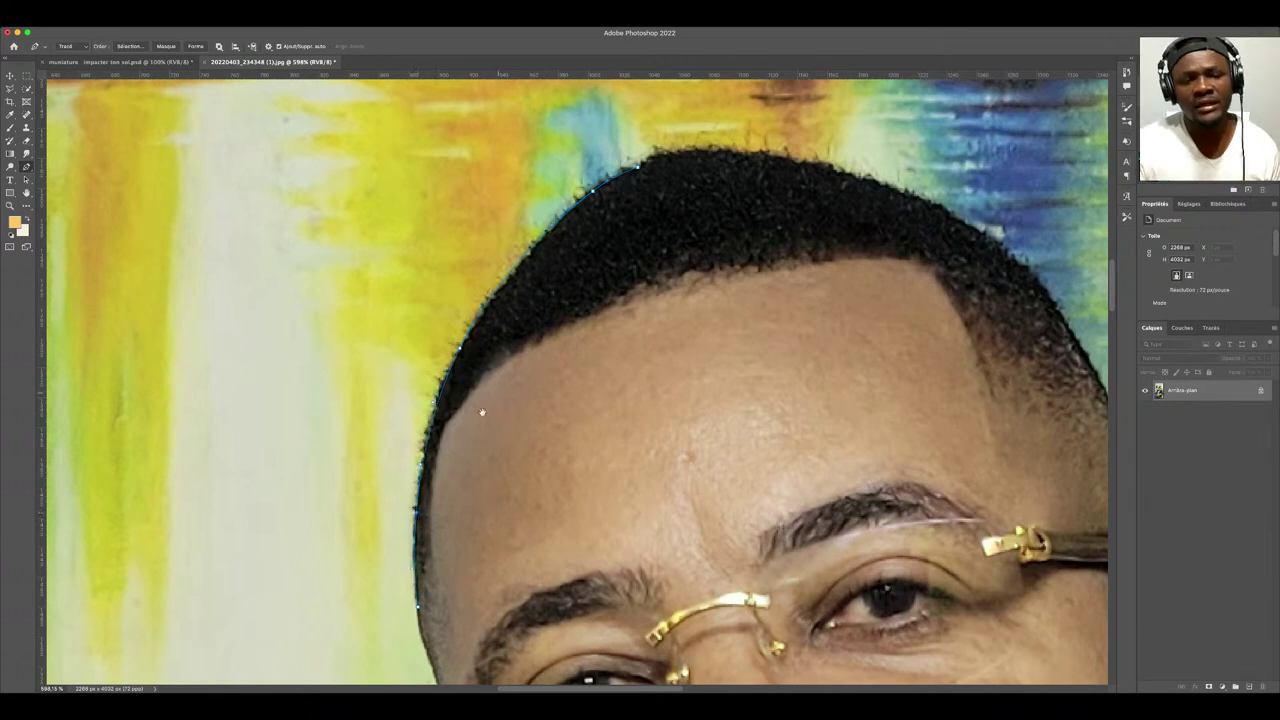
{"action": "scroll", "coordinate": [482, 412], "scroll_direction": "up", "scroll_amount": 3}
{"action": "scroll", "coordinate": [482, 412], "scroll_direction": "right", "scroll_amount": 3}
- Extend the curved path over the top of the man's hair
{"action": "left_click", "coordinate": [667, 215]}
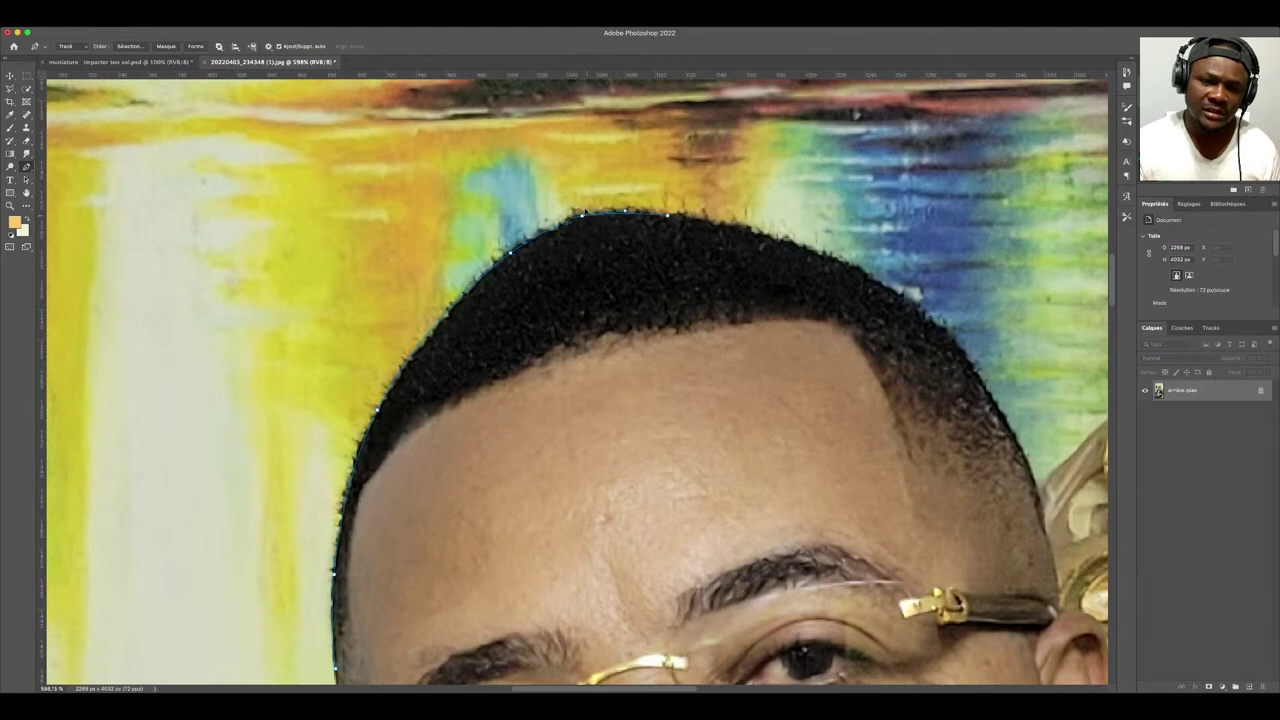
{"action": "left_click_drag", "start_coordinate": [585, 212], "coordinate": [515, 147]}
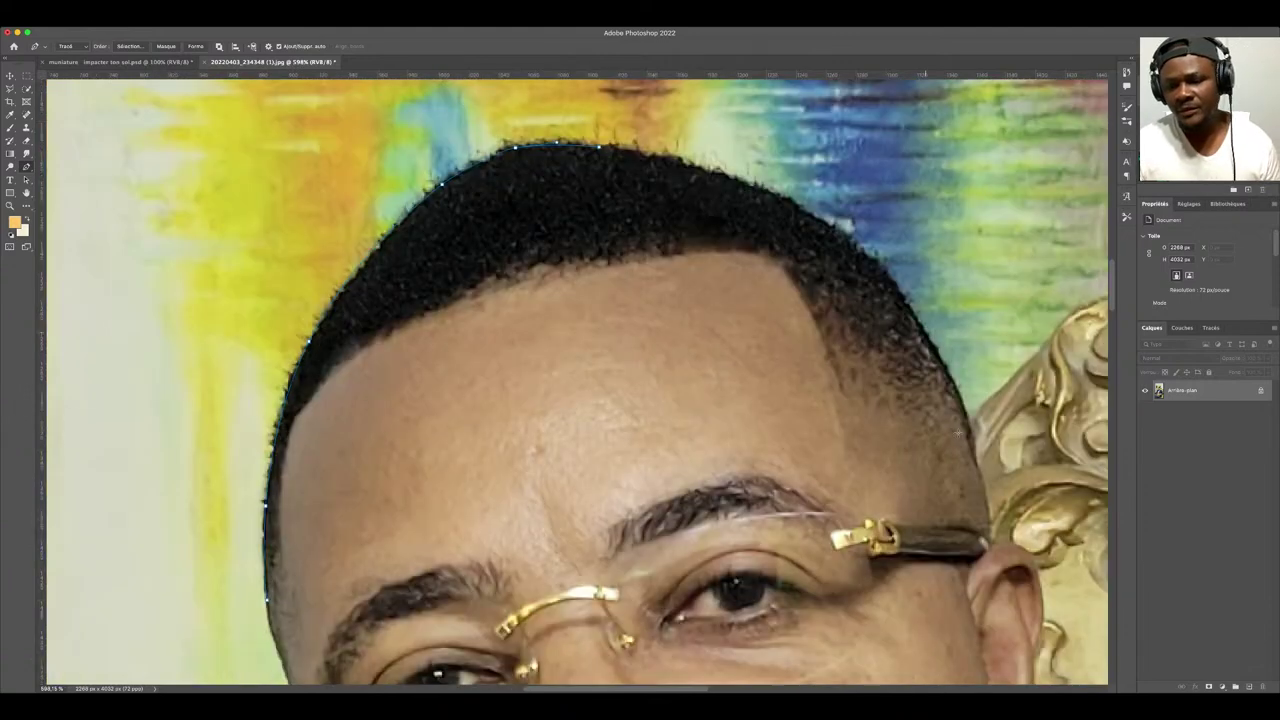
{"action": "left_click", "coordinate": [974, 458]}
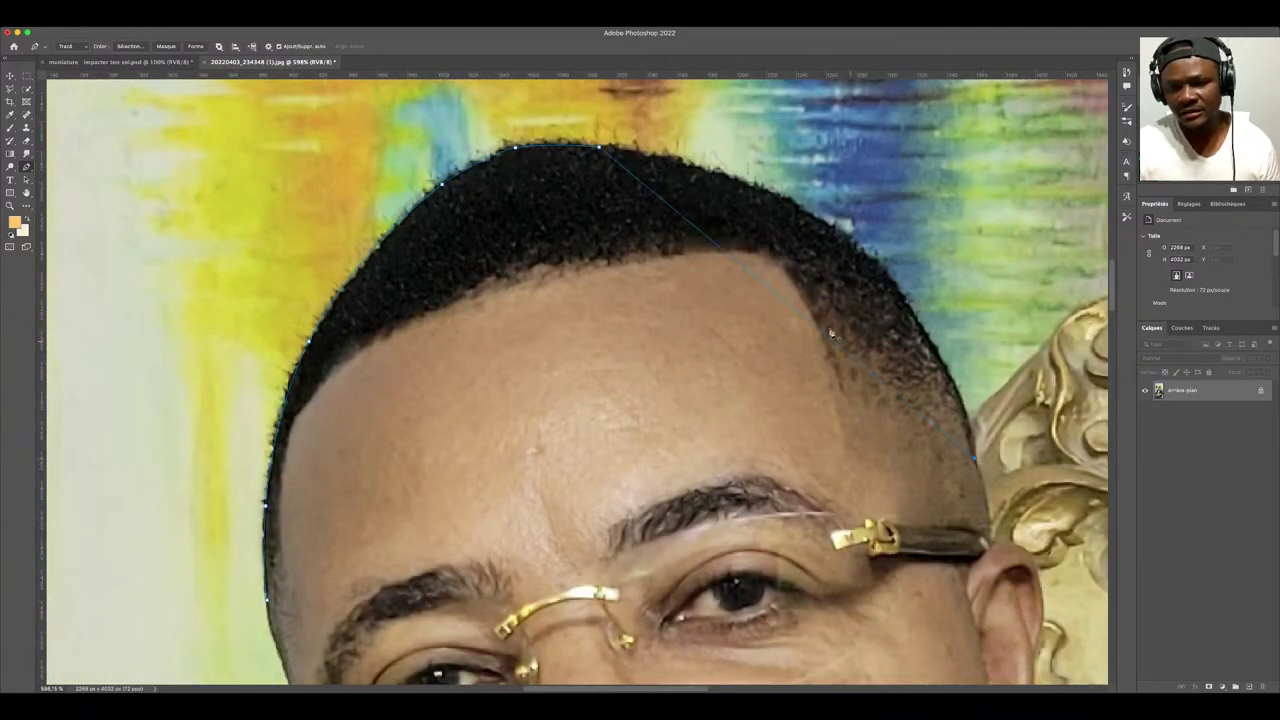
{"action": "left_click_drag", "start_coordinate": [830, 333], "coordinate": [872, 252]}
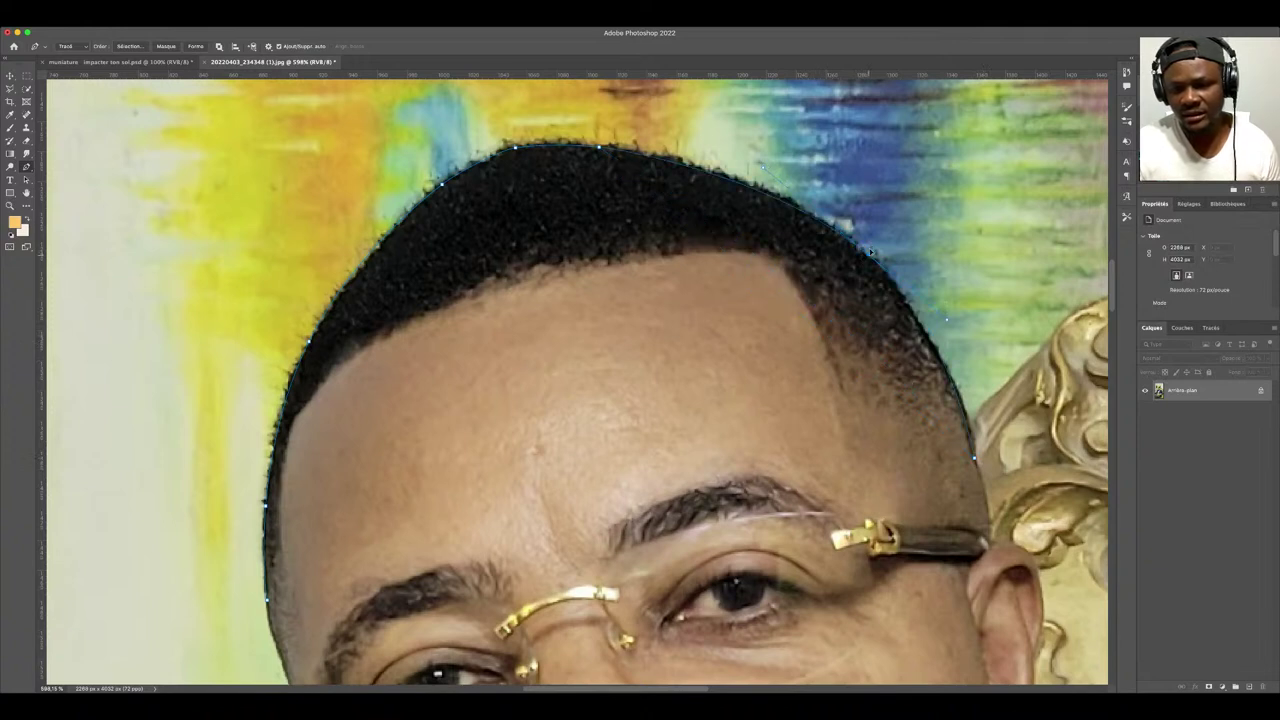
{"action": "left_click_drag", "start_coordinate": [680, 168], "coordinate": [692, 162]}
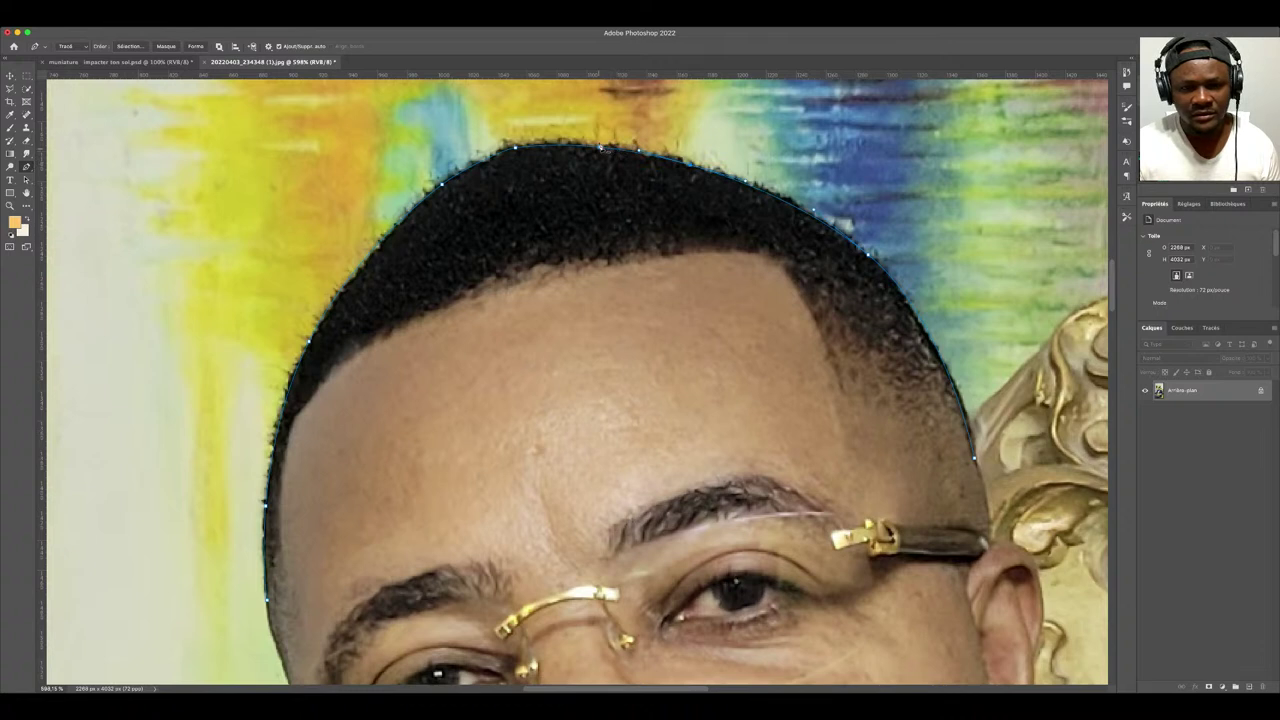
{"action": "left_click_drag", "start_coordinate": [600, 147], "coordinate": [582, 146]}
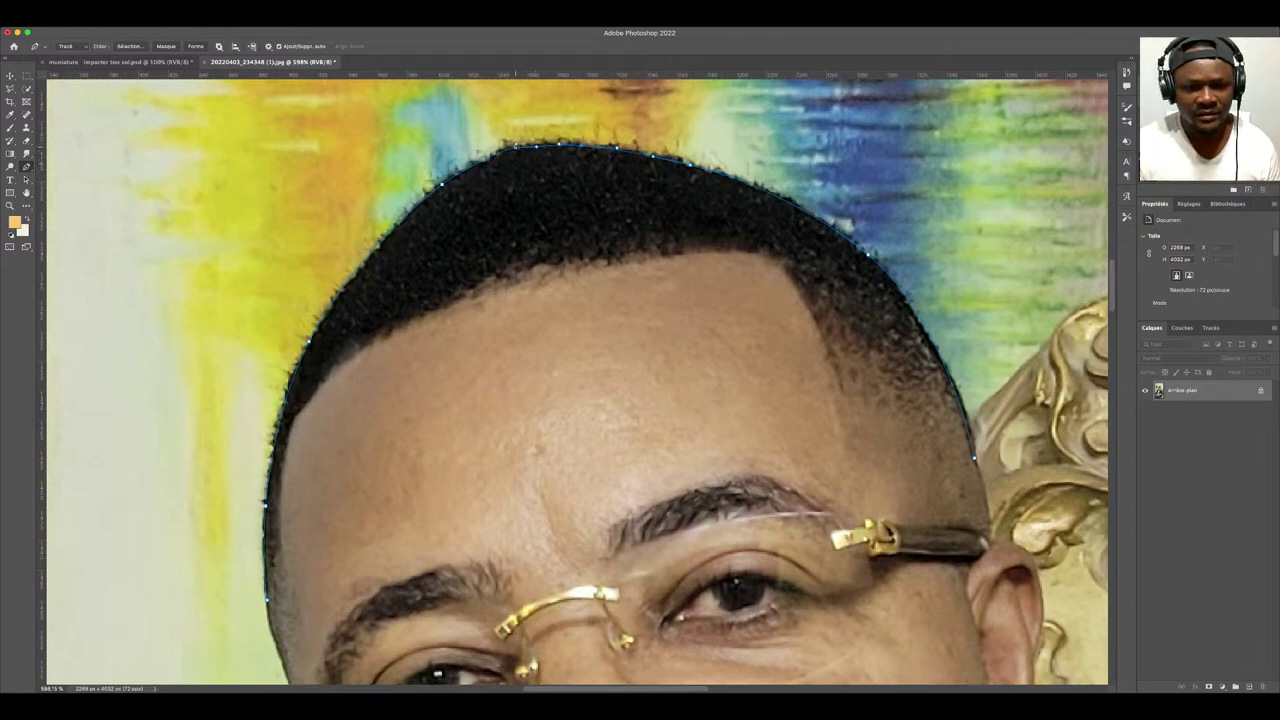
{"action": "mouse_move", "coordinate": [917, 423]}
{"action": "left_mouse_down"}
{"action": "mouse_move", "coordinate": [777, 301]}
{"action": "mouse_move", "coordinate": [917, 431]}
{"action": "left_mouse_up"}
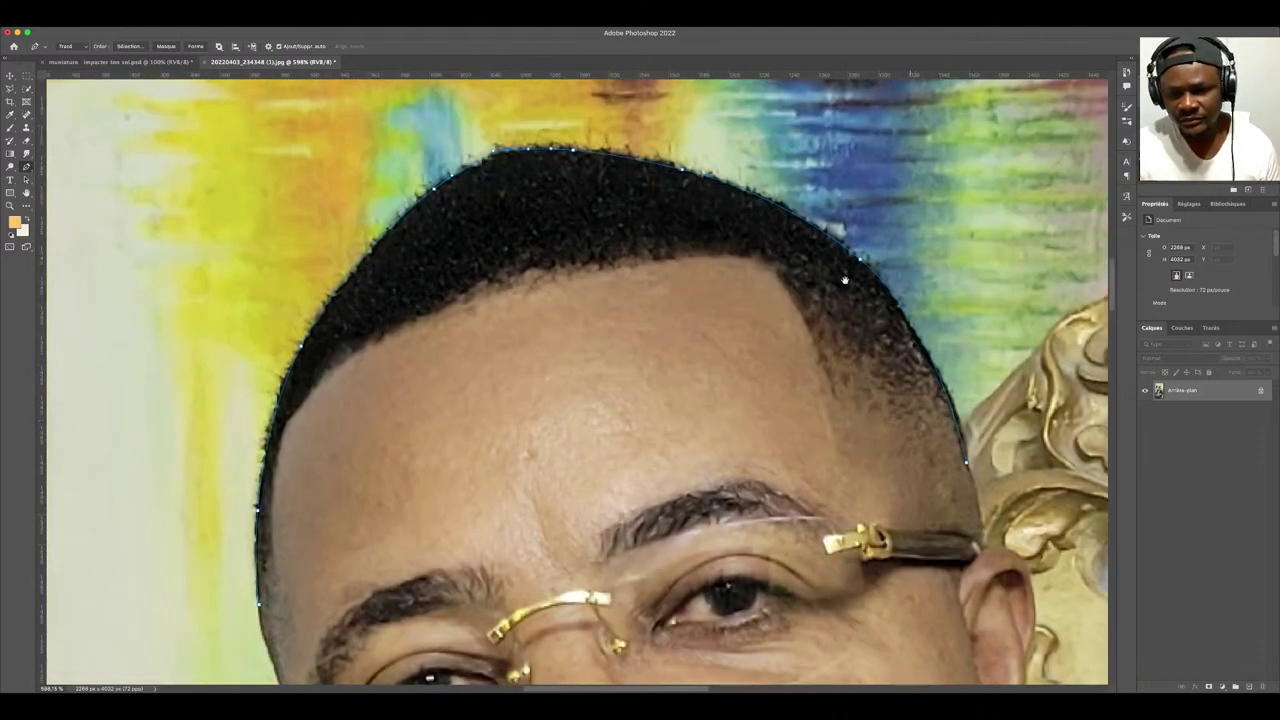
{"action": "left_click_drag", "start_coordinate": [845, 281], "coordinate": [735, 211]}
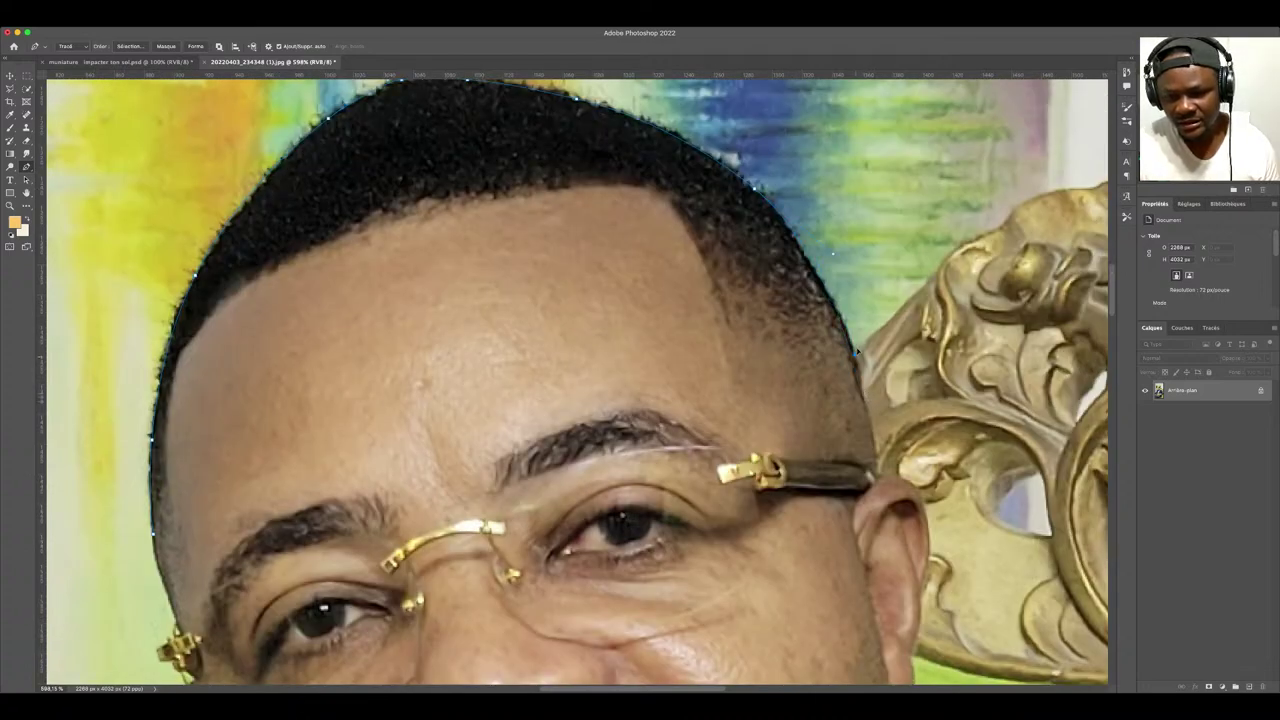
{"action": "left_click_drag", "start_coordinate": [810, 263], "coordinate": [635, 333]}
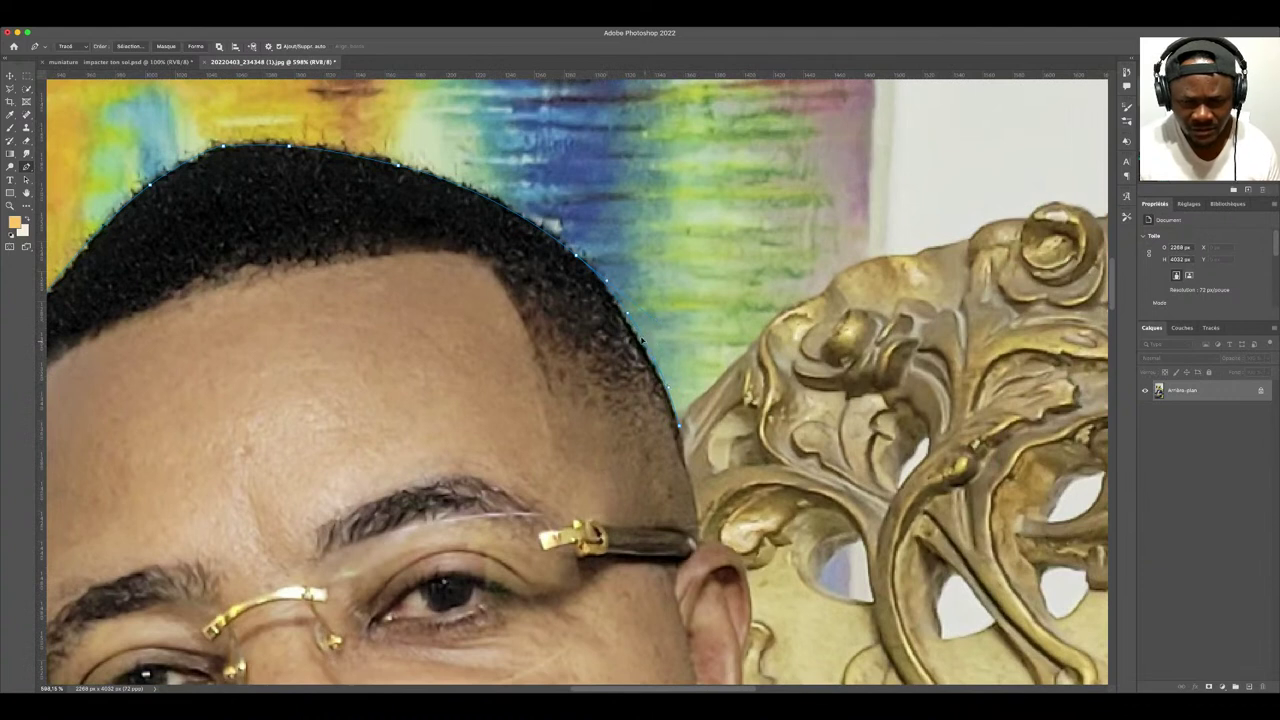
- Carry the path down the side of the hair and along the ornament's top edge
{"action": "left_click", "coordinate": [641, 341]}
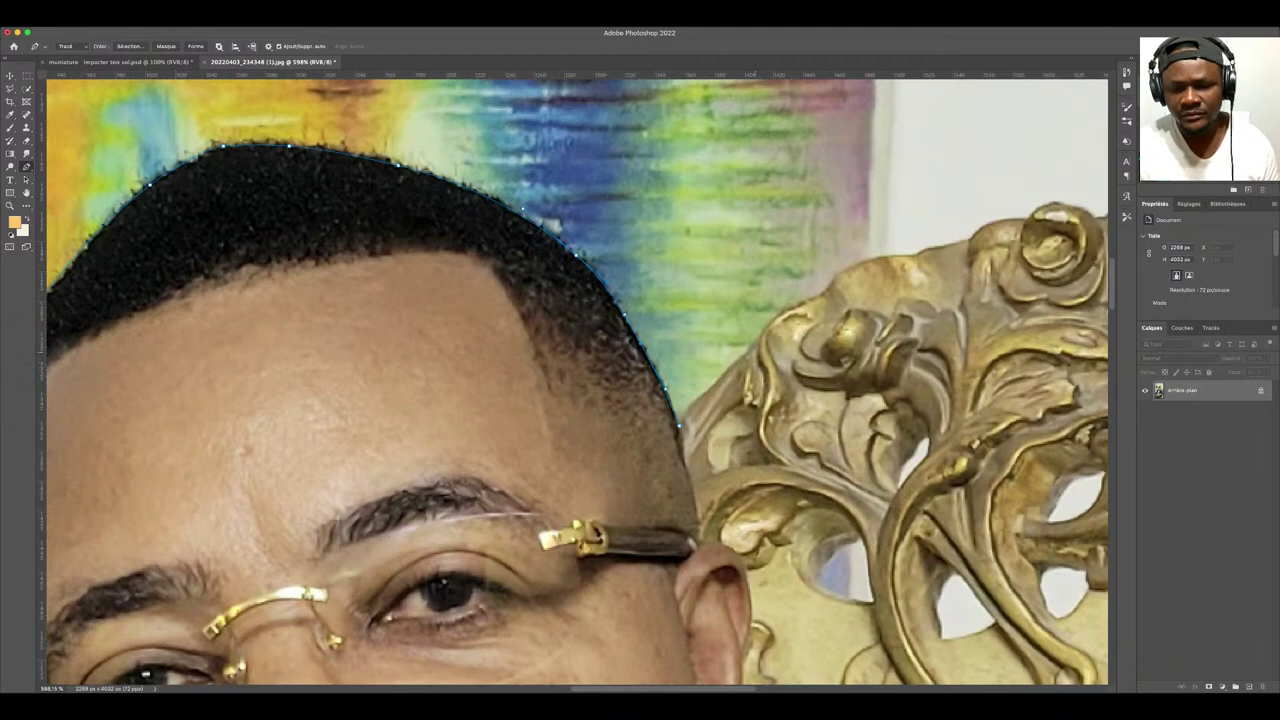
{"action": "left_click", "coordinate": [740, 355]}
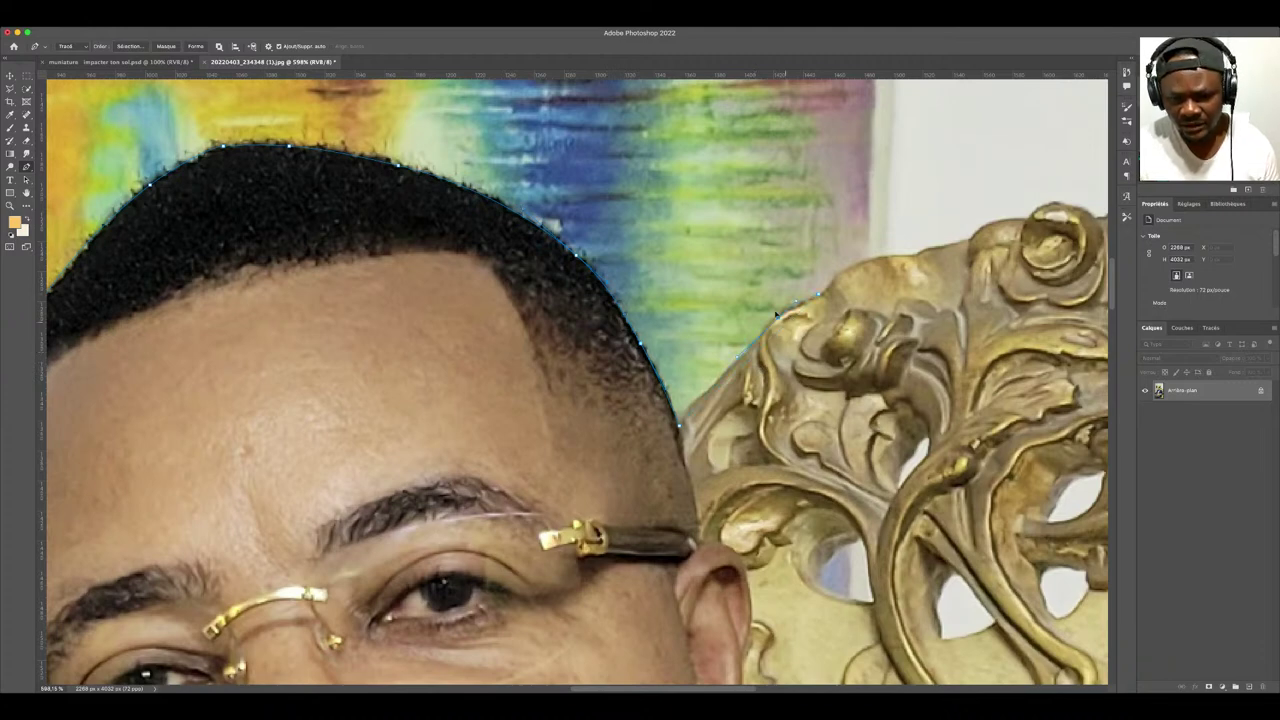
{"action": "scroll", "coordinate": [580, 380], "scroll_direction": "right", "scroll_amount": 5}
{"action": "scroll", "coordinate": [580, 380], "scroll_direction": "up", "scroll_amount": 3}
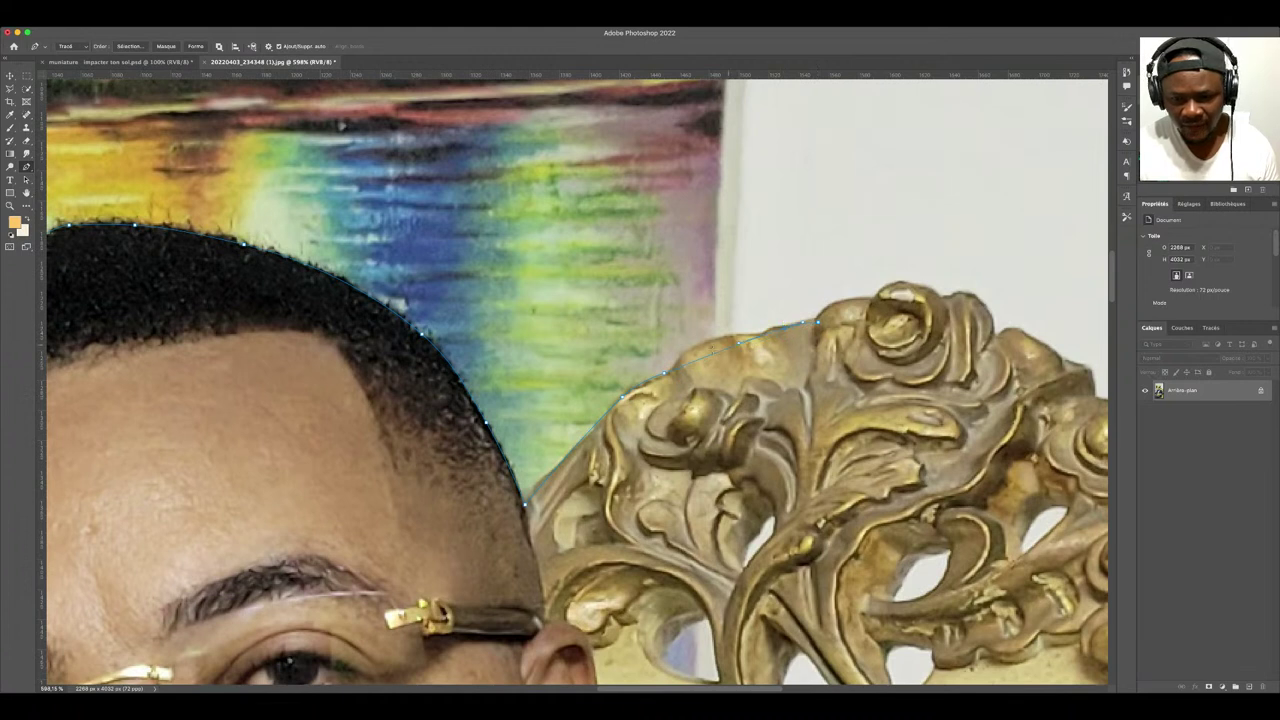
{"action": "left_click_drag", "start_coordinate": [713, 352], "coordinate": [703, 343]}
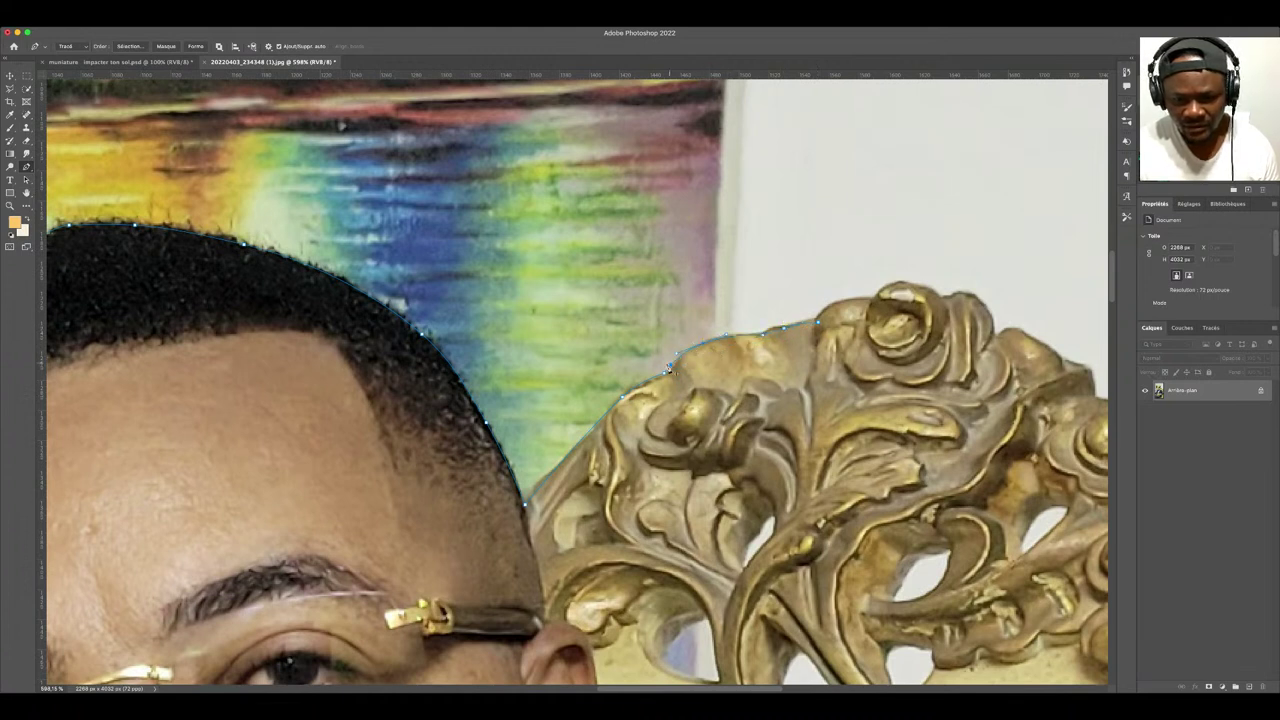
{"action": "mouse_move", "coordinate": [806, 323]}
{"action": "left_mouse_down"}
{"action": "mouse_move", "coordinate": [700, 328]}
{"action": "mouse_move", "coordinate": [725, 312]}
{"action": "left_mouse_up"}
{"action": "left_click", "coordinate": [756, 305]}
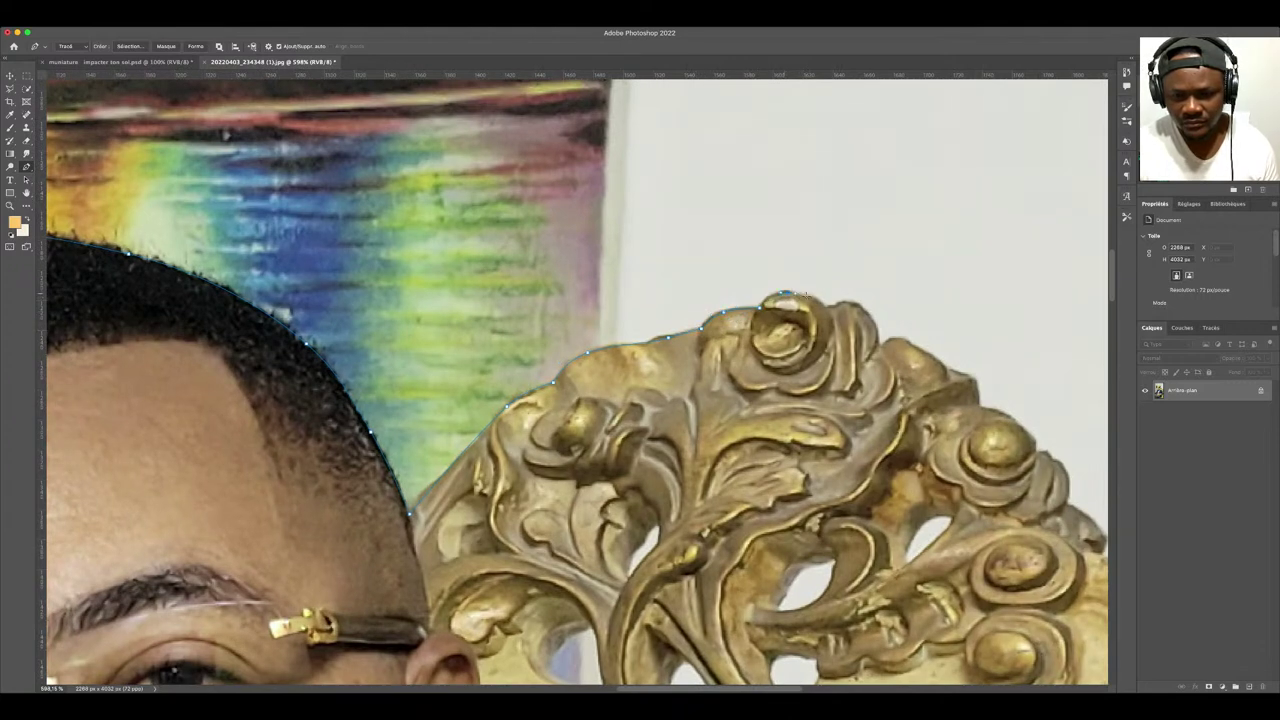
{"action": "left_click", "coordinate": [828, 305]}
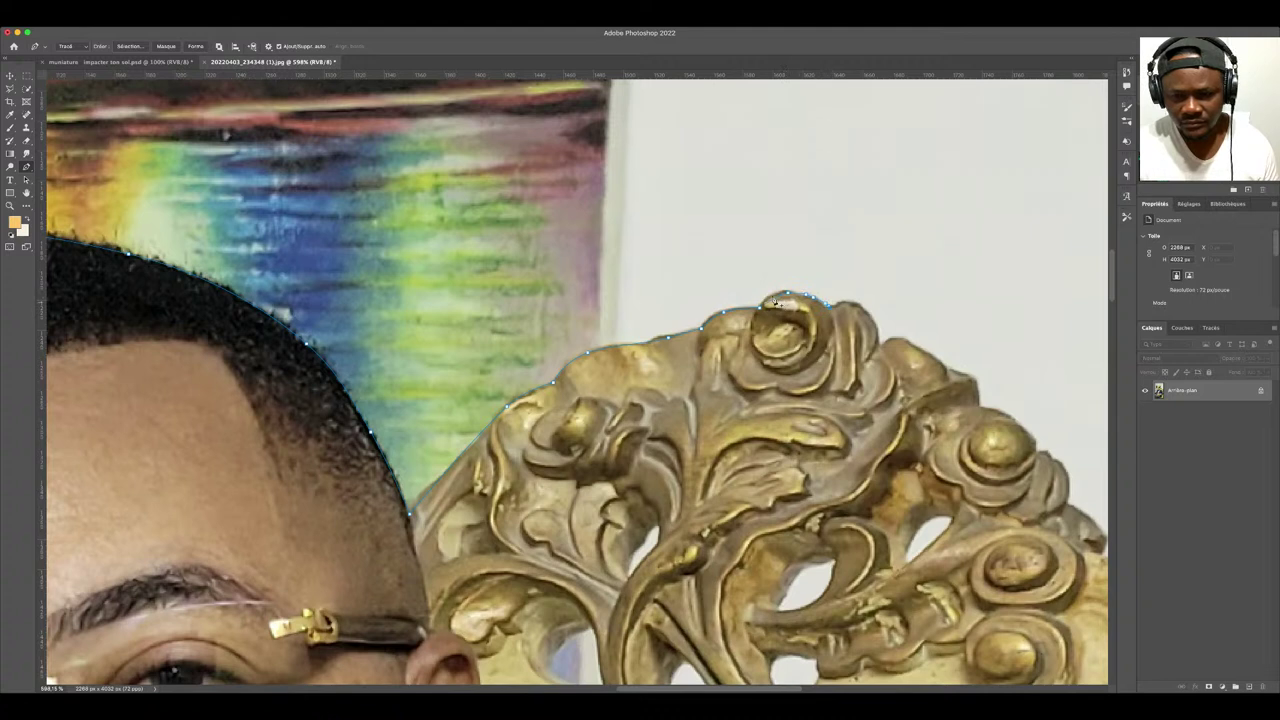
{"action": "scroll", "coordinate": [773, 302], "scroll_direction": "right", "scroll_amount": 2}
{"action": "scroll", "coordinate": [773, 302], "scroll_direction": "right", "scroll_amount": 2}
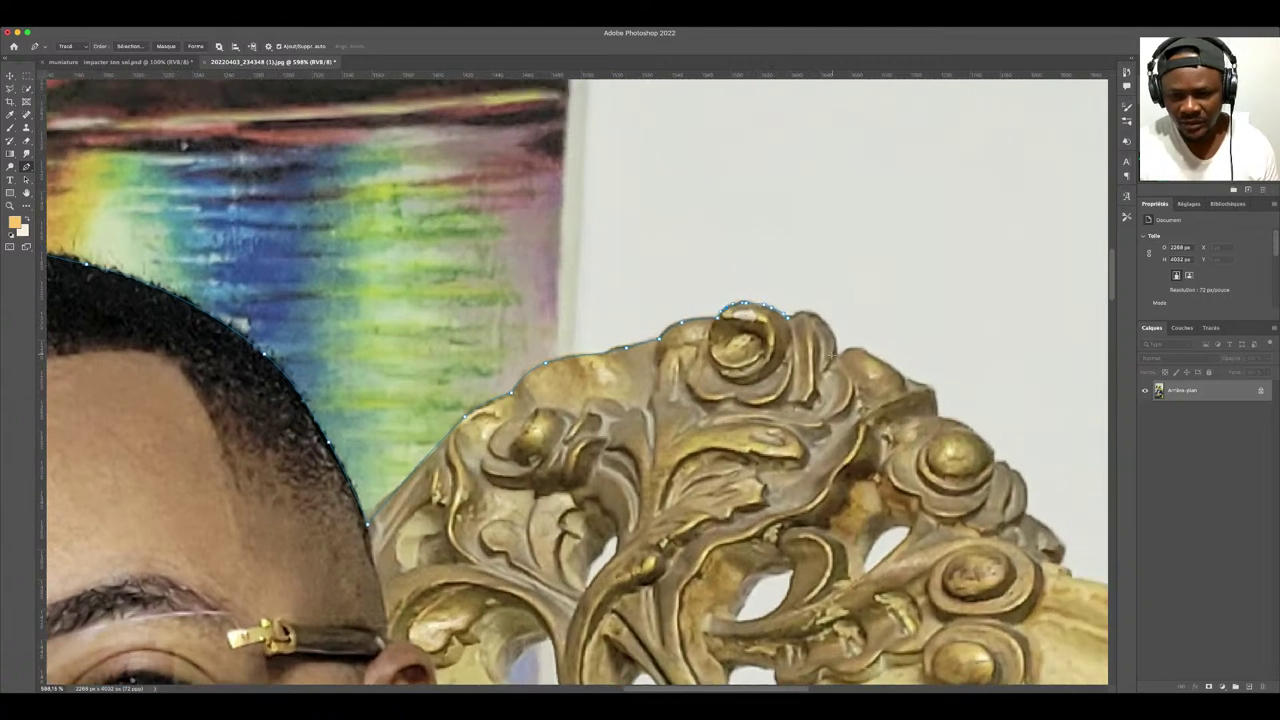
- Trace down the ornament's right edge to its lower end above the green seat
{"action": "left_click", "coordinate": [826, 345]}
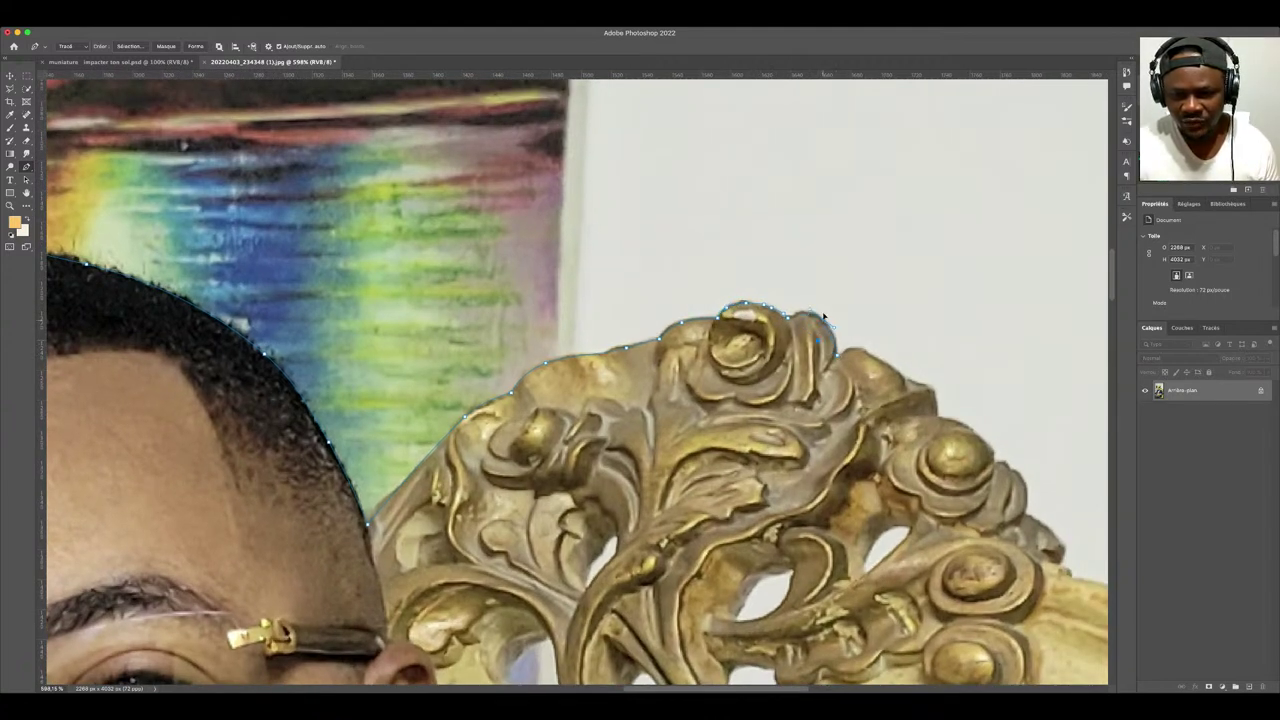
{"action": "scroll", "coordinate": [835, 330], "scroll_direction": "down", "scroll_amount": 2}
{"action": "scroll", "coordinate": [835, 330], "scroll_direction": "right", "scroll_amount": 2}
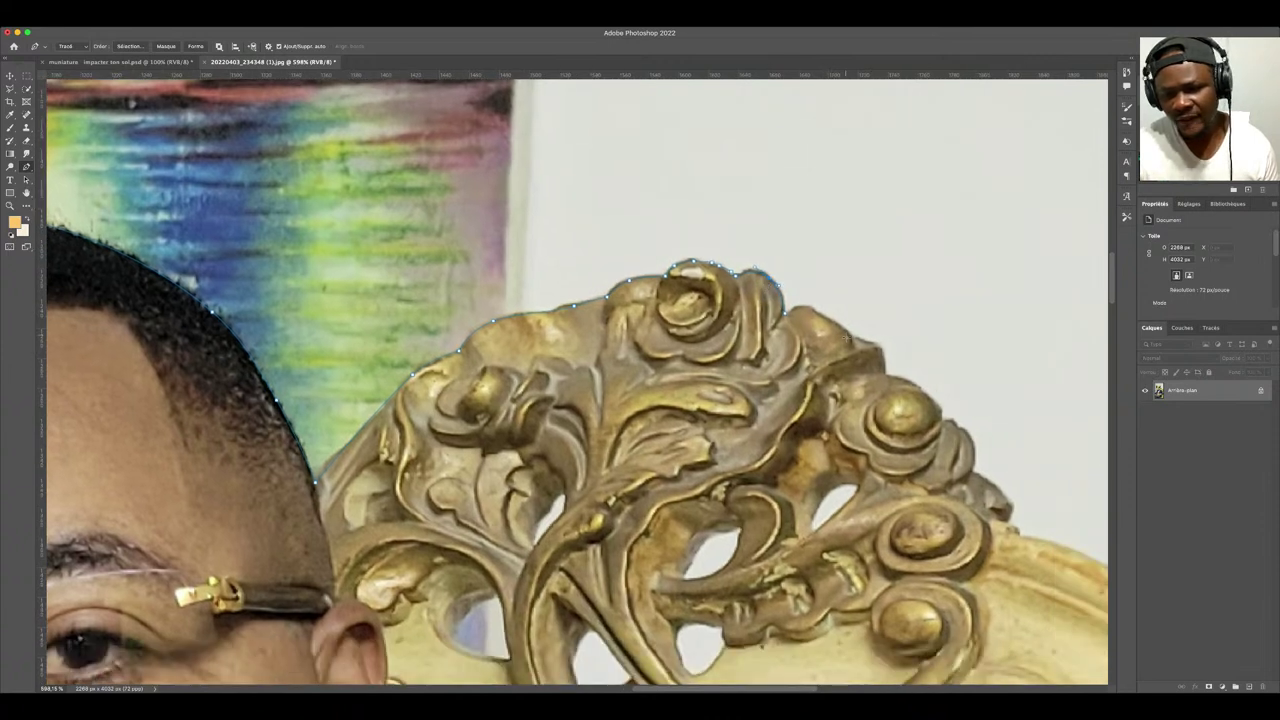
{"action": "left_click", "coordinate": [816, 322]}
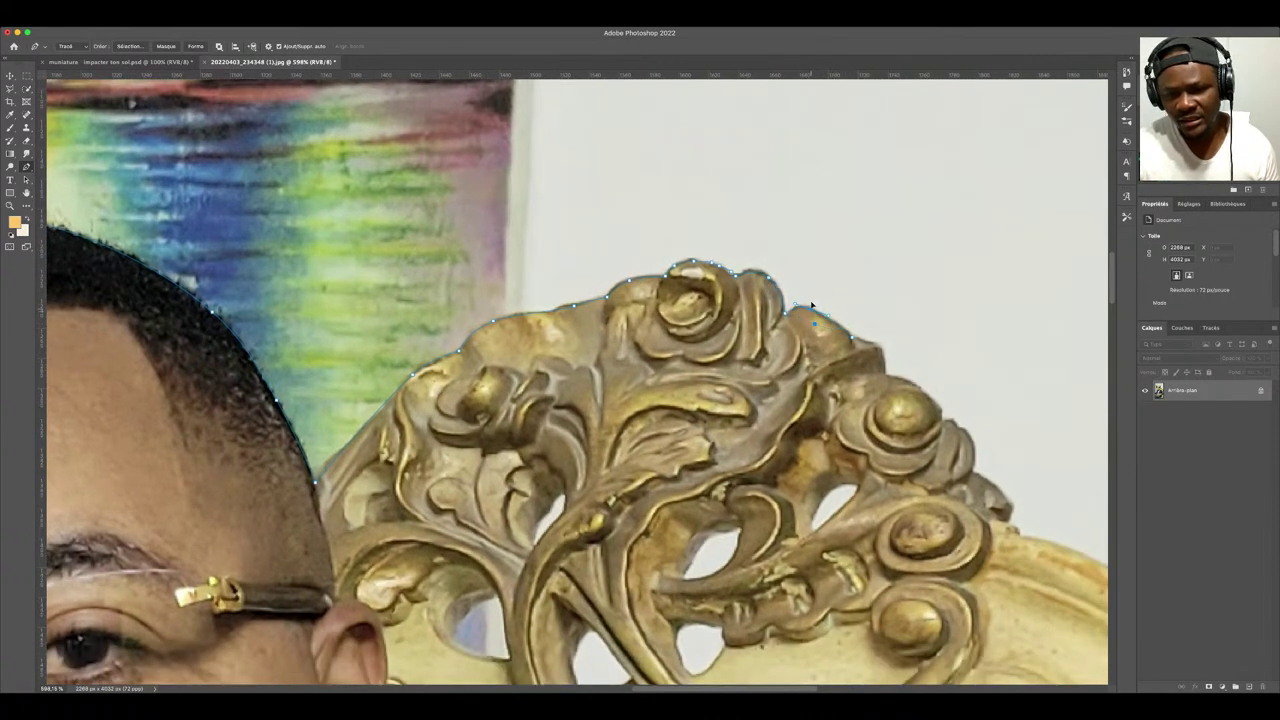
{"action": "scroll", "coordinate": [822, 318], "scroll_direction": "right", "scroll_amount": 3}
{"action": "scroll", "coordinate": [822, 318], "scroll_direction": "down", "scroll_amount": 2}
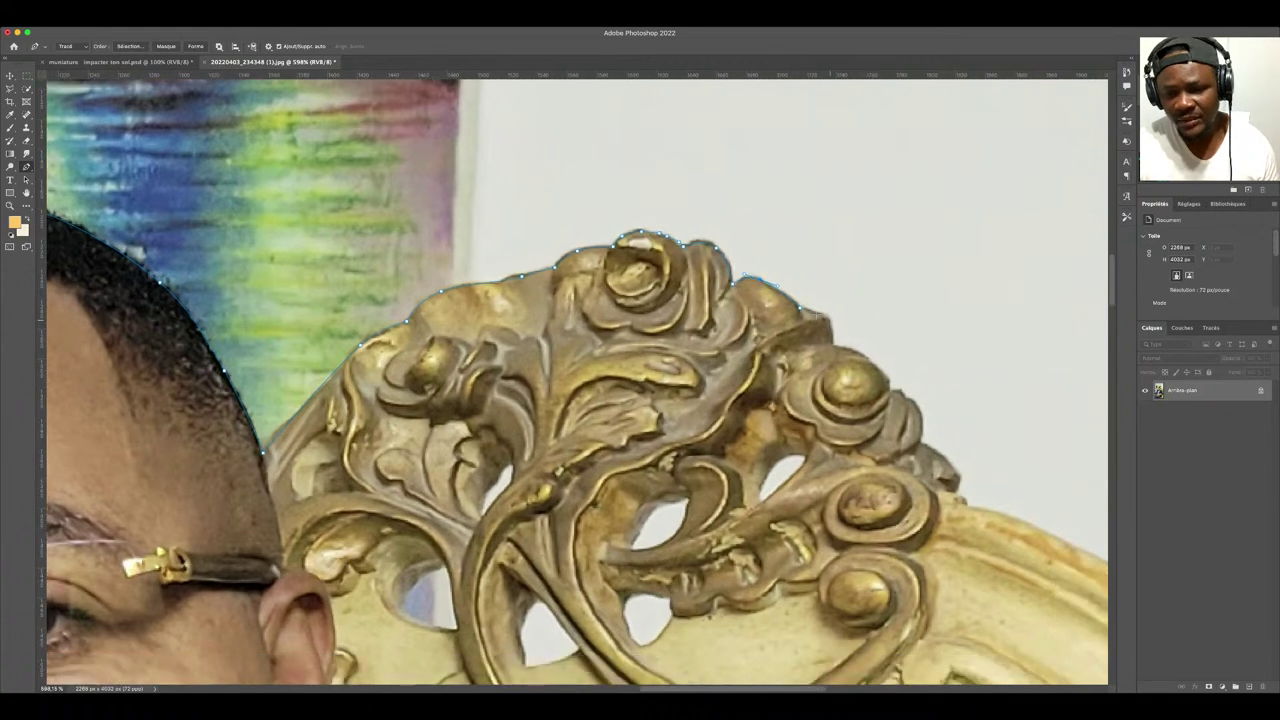
{"action": "left_click", "coordinate": [832, 344]}
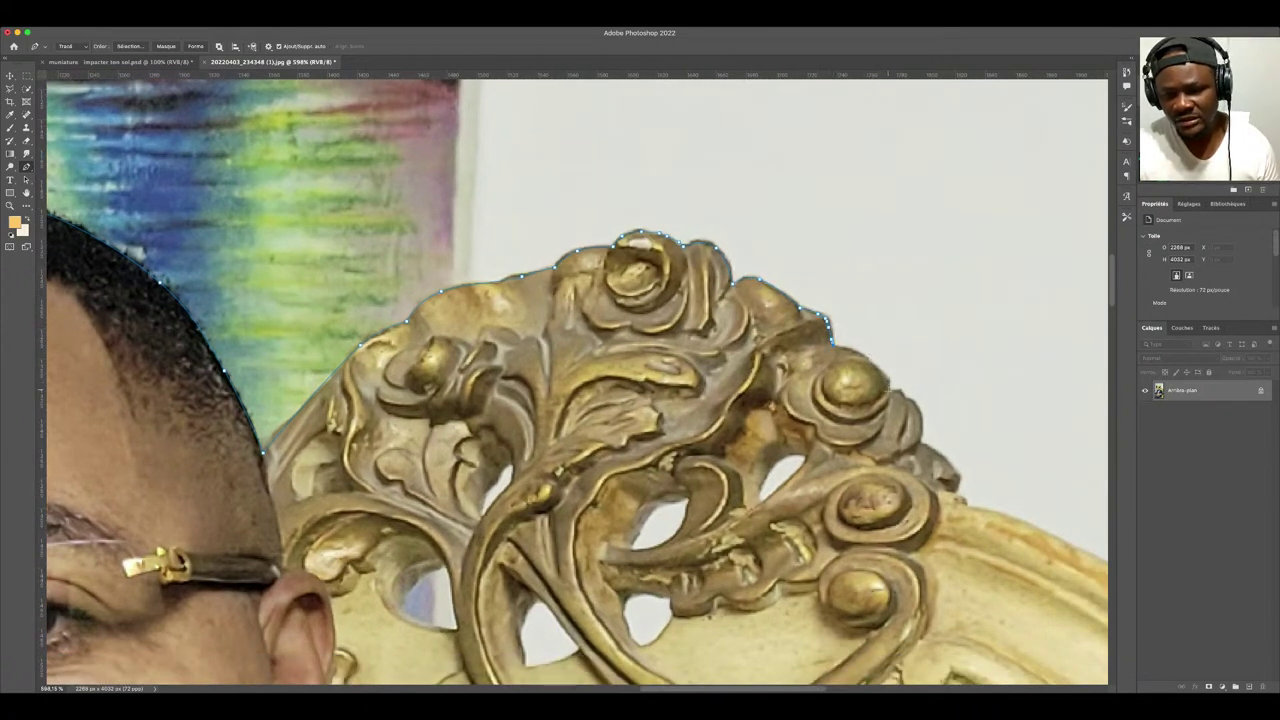
{"action": "left_click", "coordinate": [886, 388]}
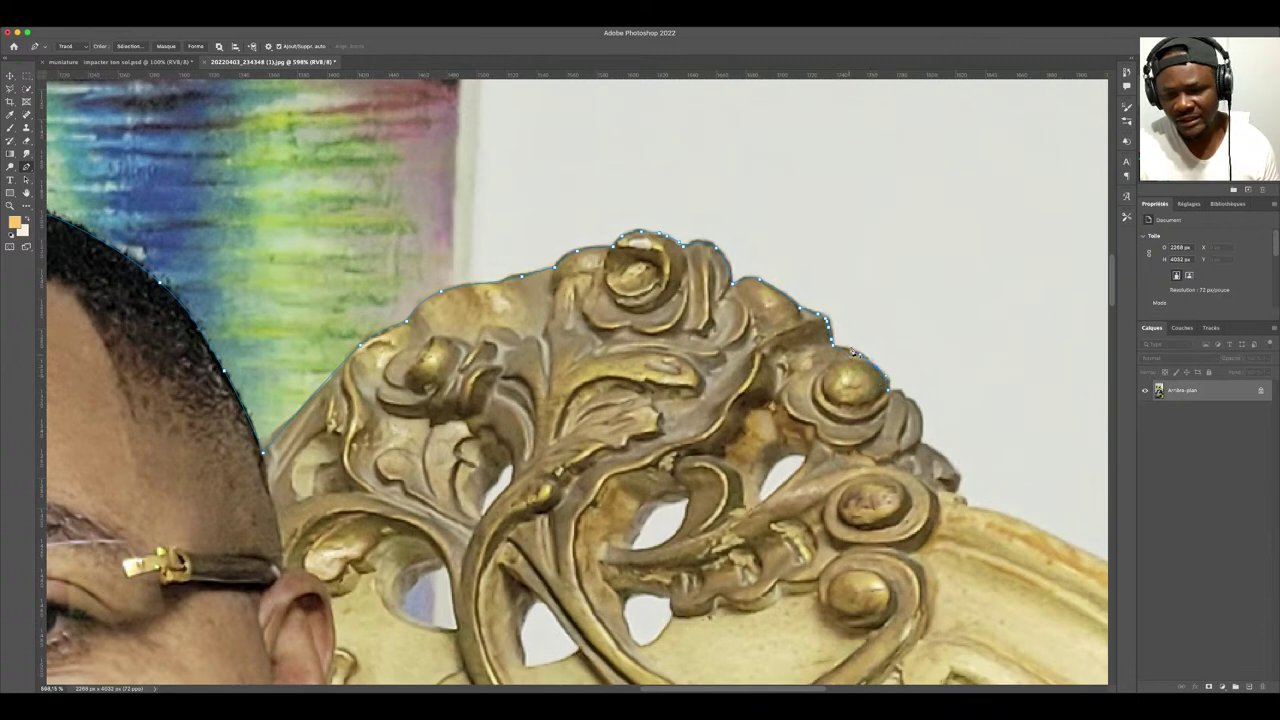
{"action": "left_click_drag", "start_coordinate": [852, 345], "coordinate": [726, 203]}
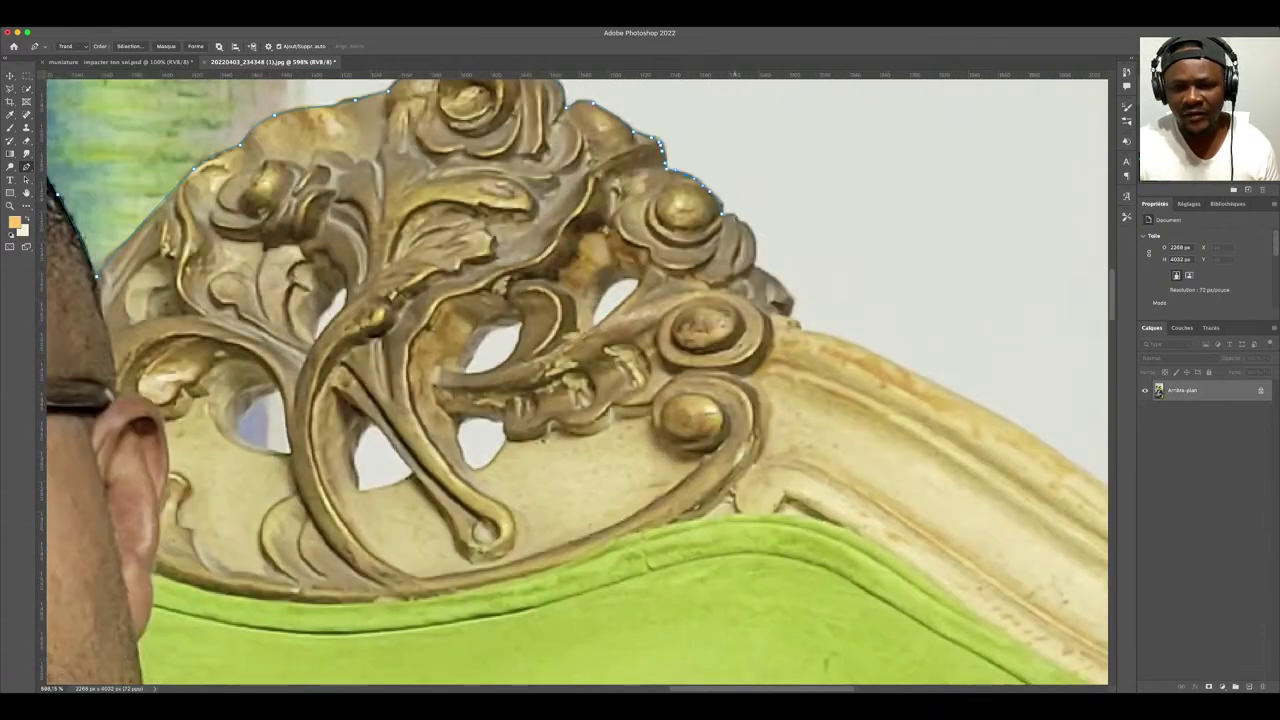
{"action": "left_click", "coordinate": [742, 222]}
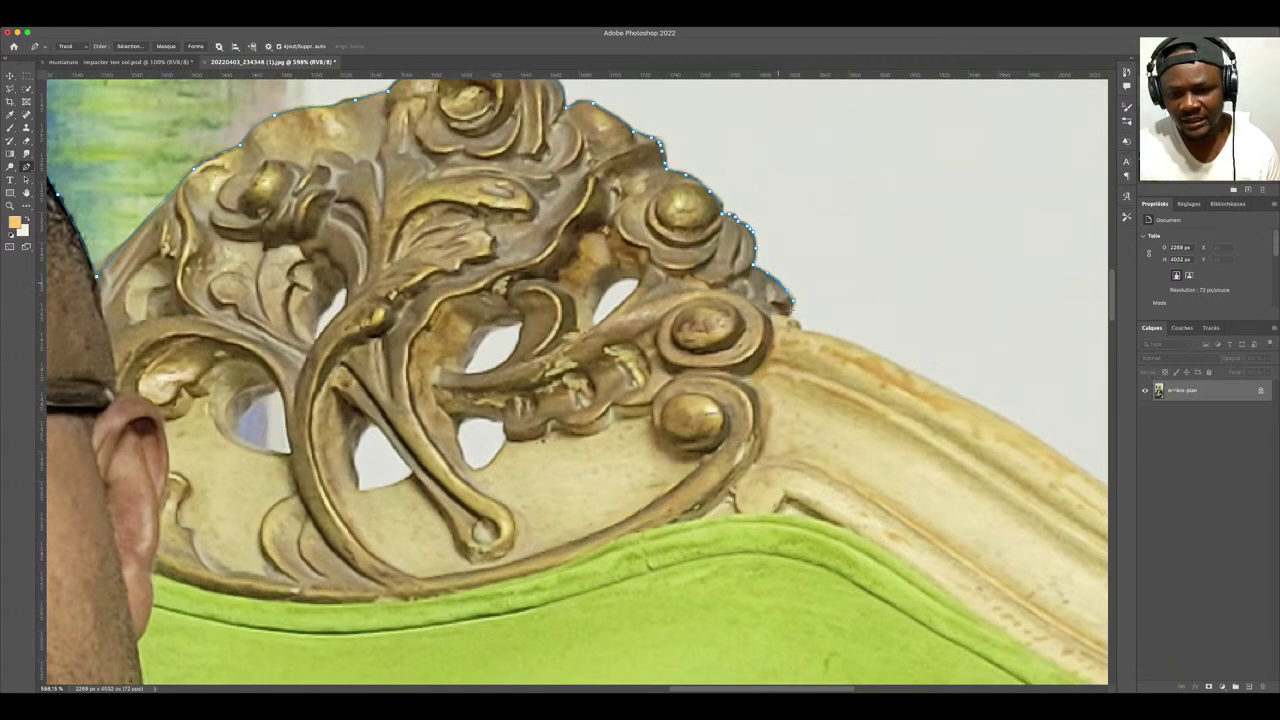
{"action": "scroll", "coordinate": [760, 288], "scroll_direction": "right", "scroll_amount": 3}
{"action": "scroll", "coordinate": [760, 288], "scroll_direction": "down", "scroll_amount": 2}
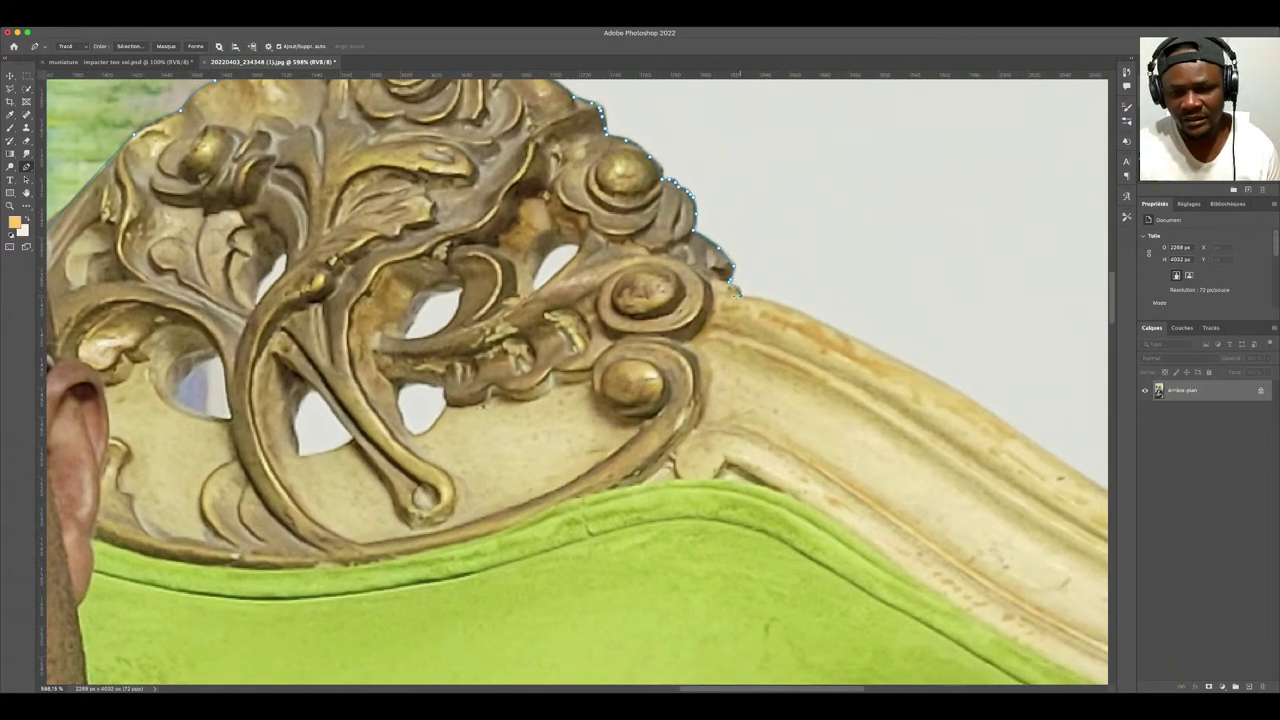
{"action": "scroll", "coordinate": [600, 240], "scroll_direction": "right", "scroll_amount": 5}
- Curve the path along the chair back's carved frame toward the lion carving
{"action": "scroll", "coordinate": [600, 240], "scroll_direction": "down", "scroll_amount": 2}
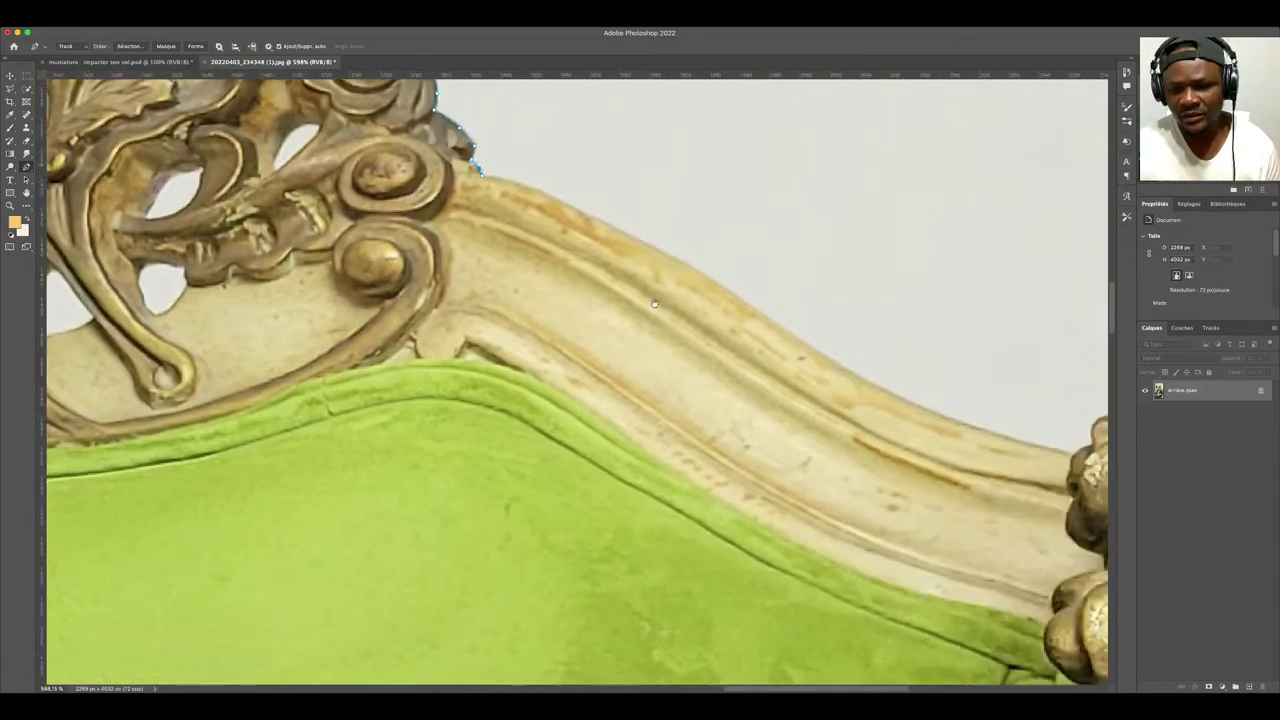
{"action": "scroll", "coordinate": [522, 195], "scroll_direction": "down", "scroll_amount": 1}
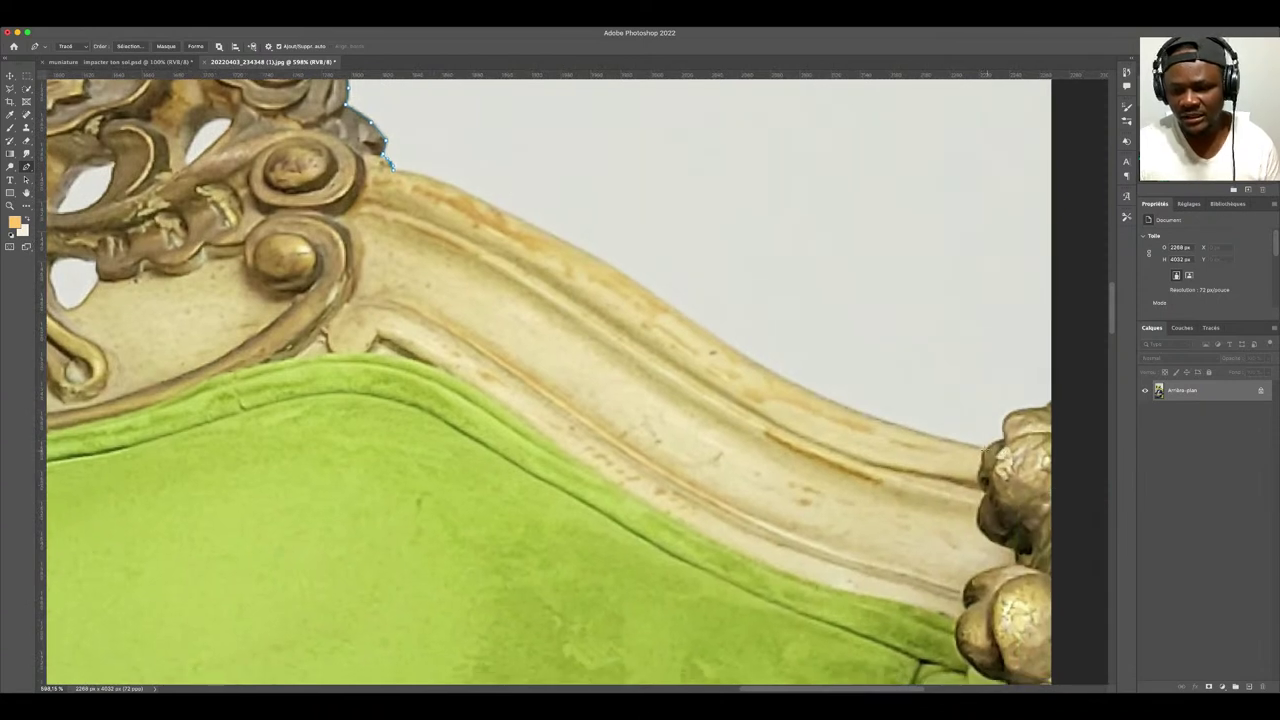
{"action": "left_click", "coordinate": [986, 448]}
{"action": "left_click", "coordinate": [836, 377]}
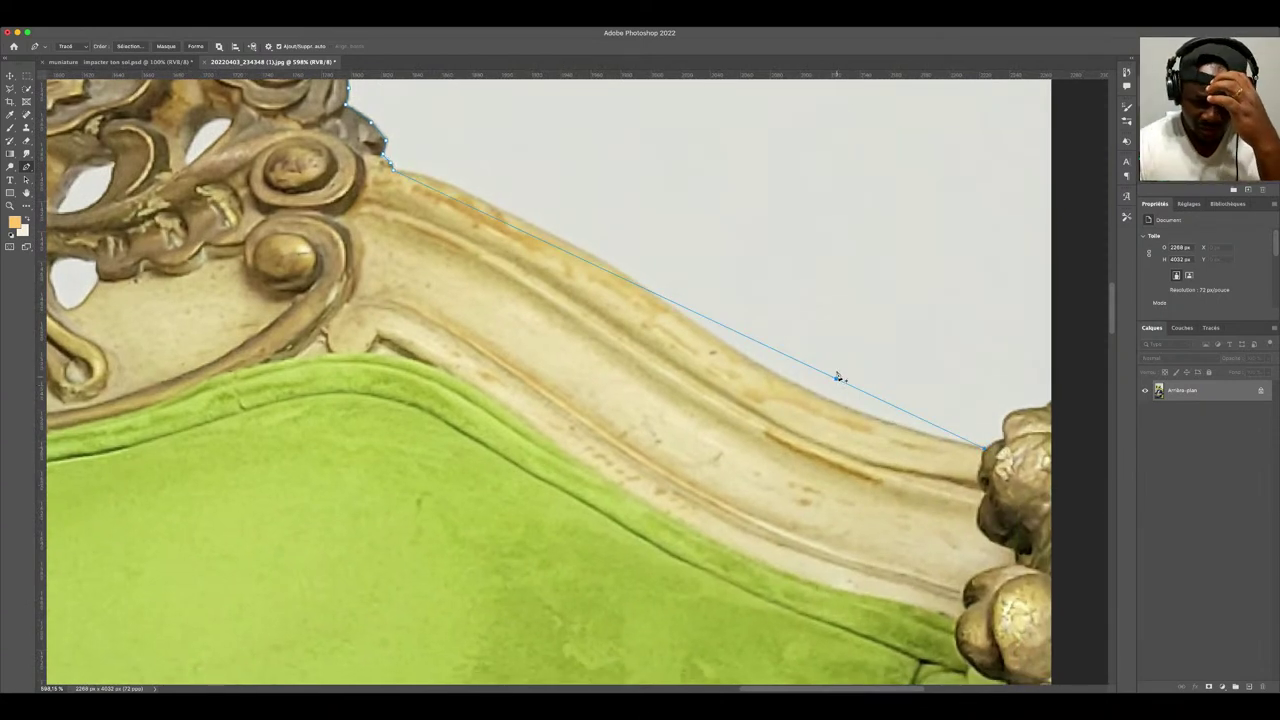
{"action": "left_click_drag", "start_coordinate": [835, 376], "coordinate": [828, 394]}
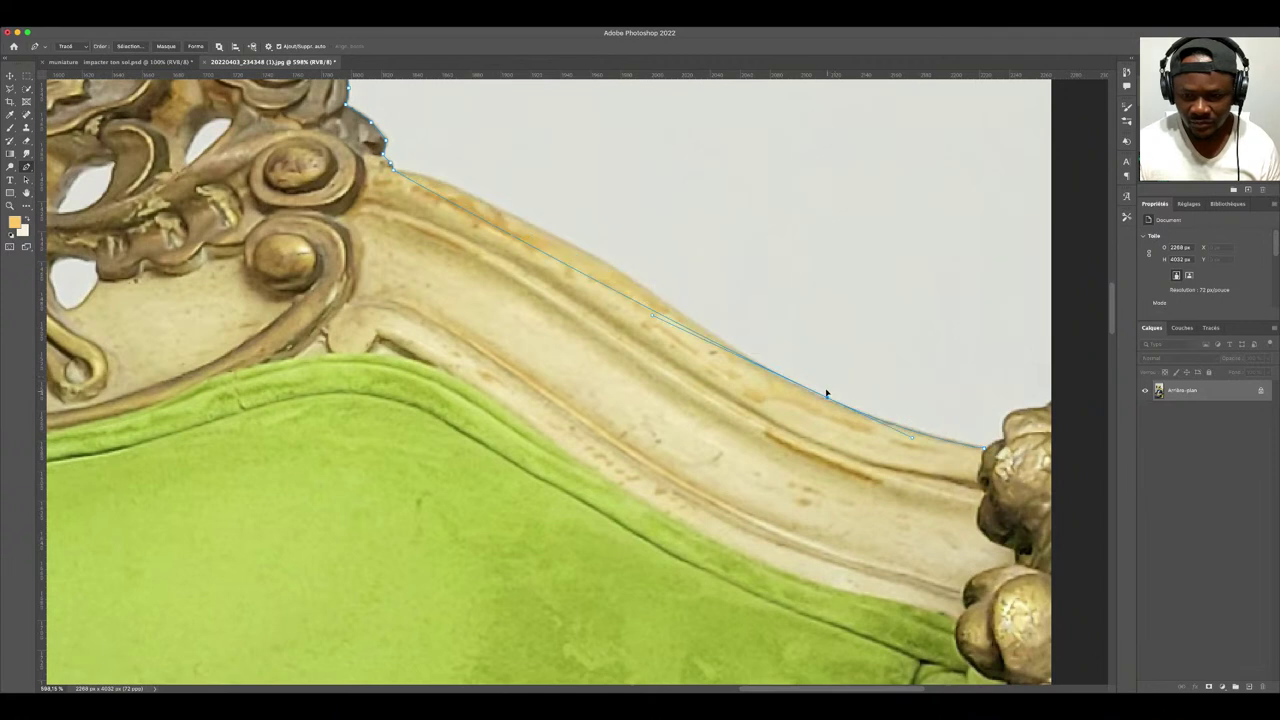
{"action": "left_click_drag", "start_coordinate": [571, 269], "coordinate": [577, 249]}
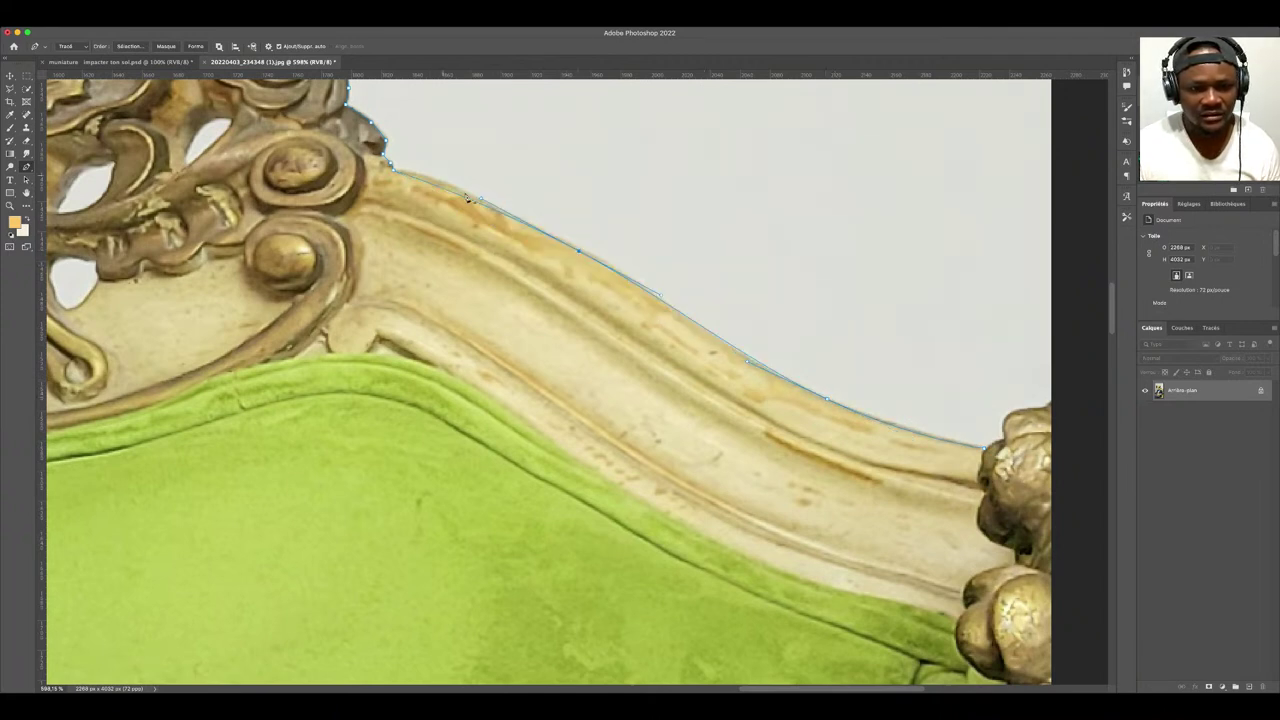
{"action": "left_click_drag", "start_coordinate": [487, 194], "coordinate": [465, 177]}
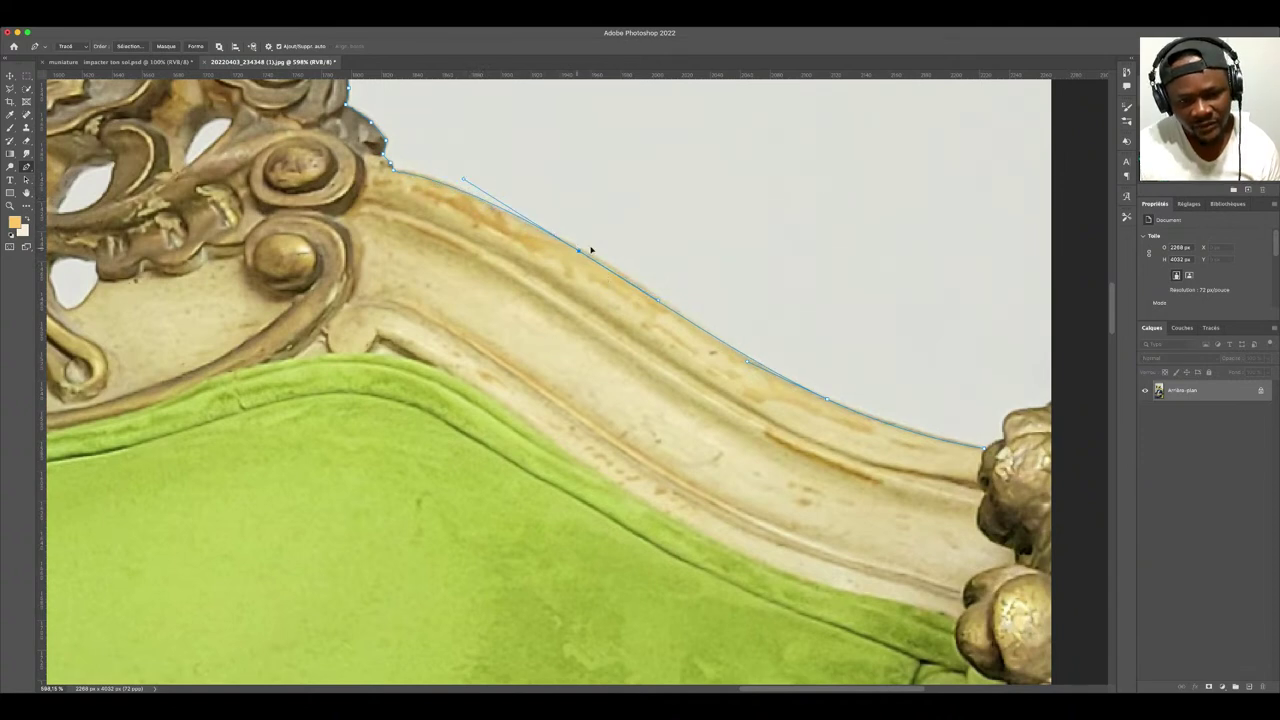
{"action": "left_click_drag", "start_coordinate": [591, 250], "coordinate": [600, 259]}
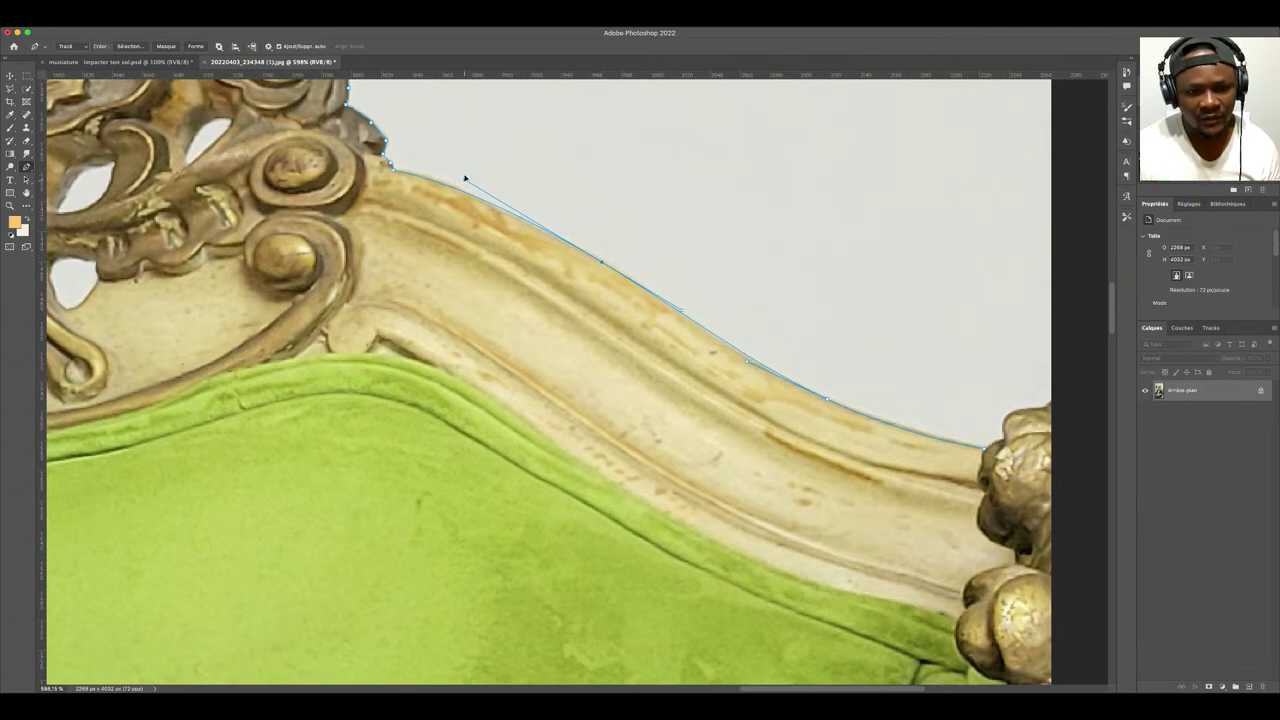
- Continue over the ornament to the photo's right edge, then along the bottom to the corner
{"action": "left_click", "coordinate": [745, 360]}
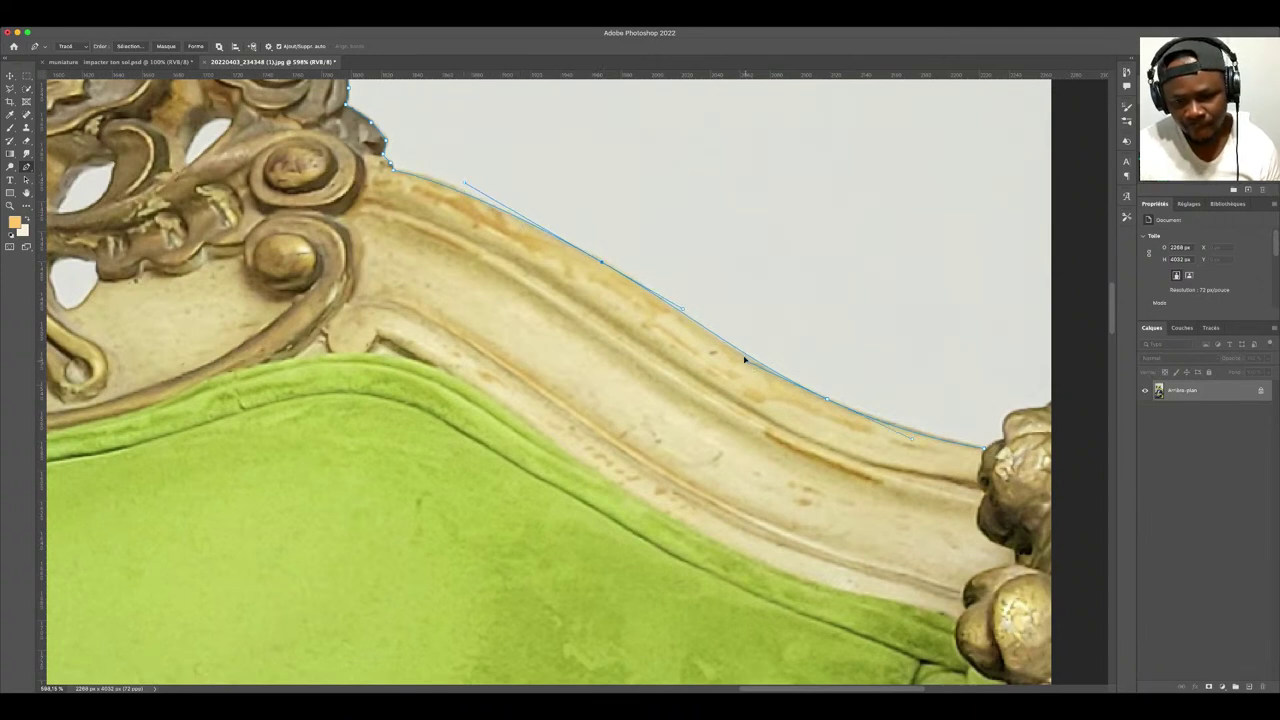
{"action": "mouse_move", "coordinate": [854, 380]}
{"action": "left_mouse_down"}
{"action": "mouse_move", "coordinate": [368, 296]}
{"action": "mouse_move", "coordinate": [477, 323]}
{"action": "left_mouse_up"}
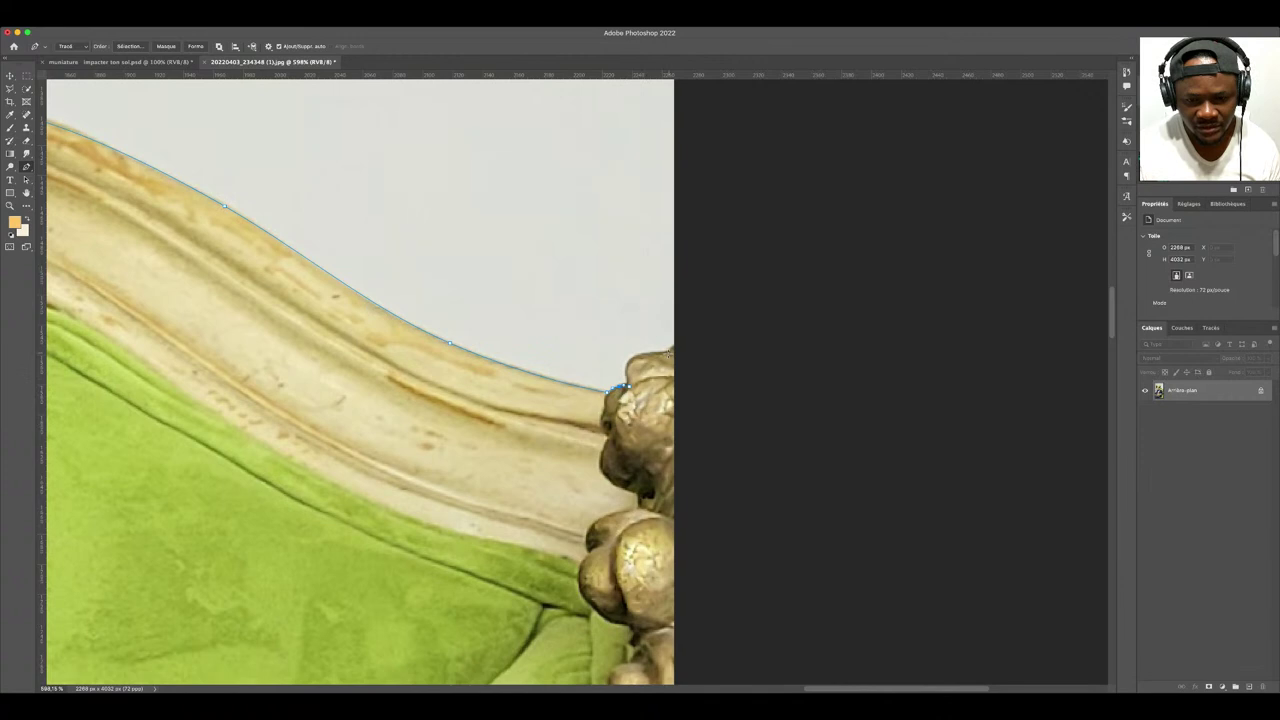
{"action": "left_click_drag", "start_coordinate": [655, 366], "coordinate": [626, 356]}
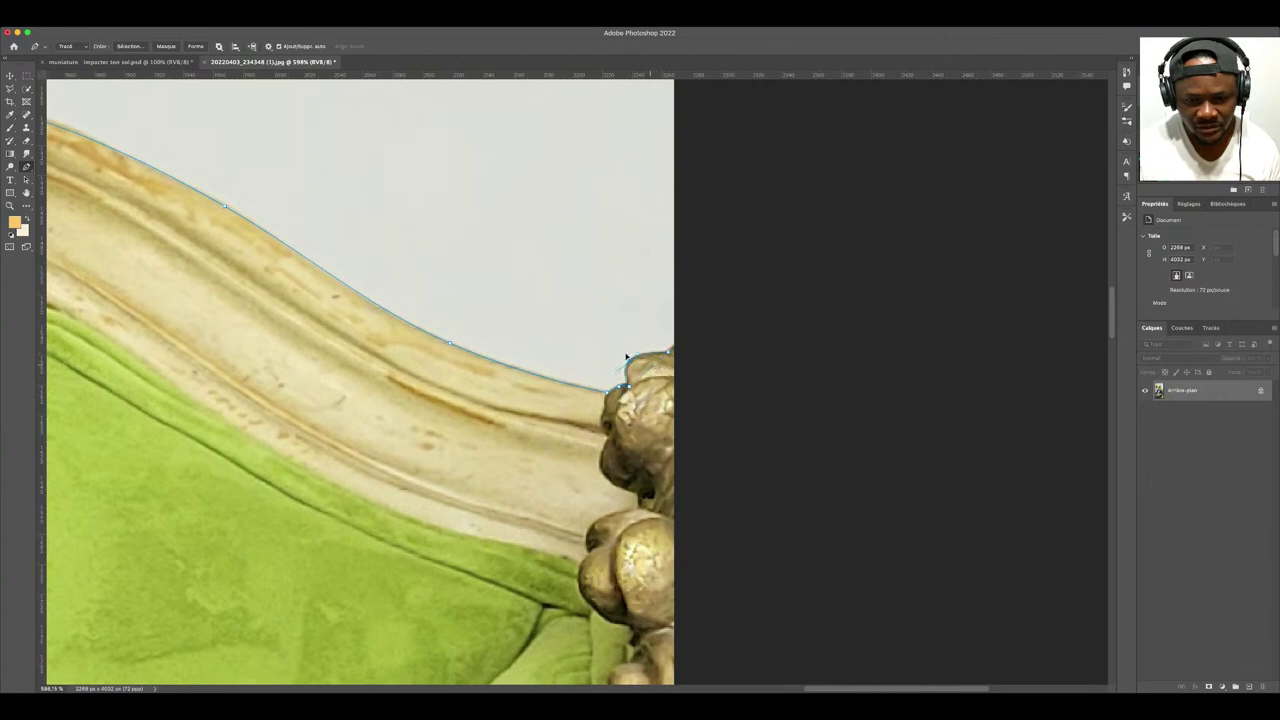
{"action": "left_click", "coordinate": [676, 350]}
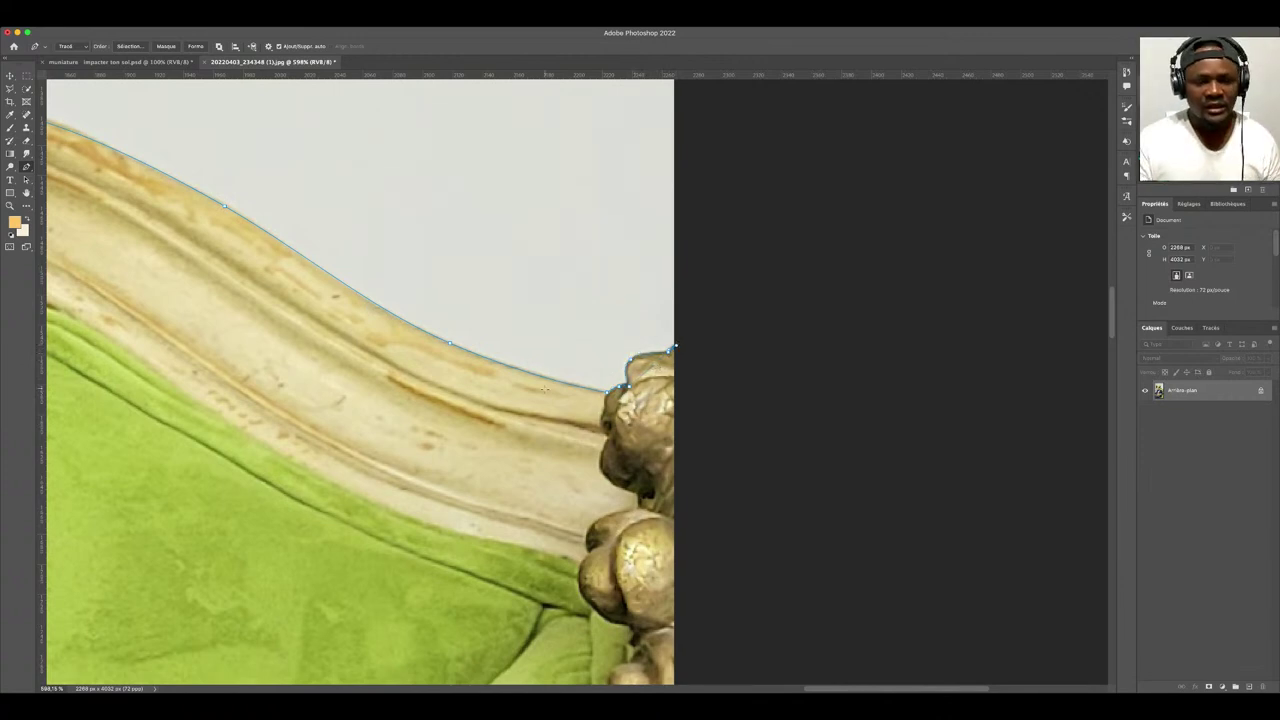
{"action": "scroll", "coordinate": [545, 388], "scroll_direction": "down", "scroll_amount": 10}
{"action": "left_click_drag", "start_coordinate": [484, 425], "coordinate": [664, 308]}
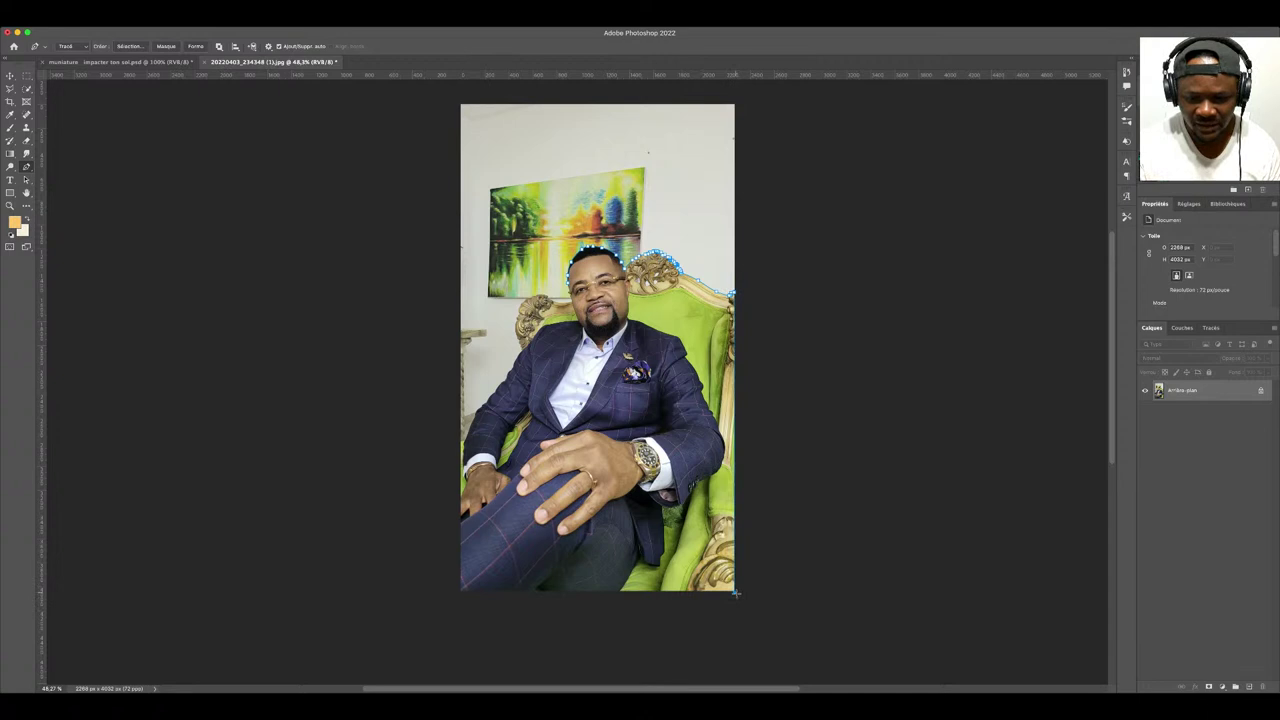
{"action": "left_click", "coordinate": [458, 591]}
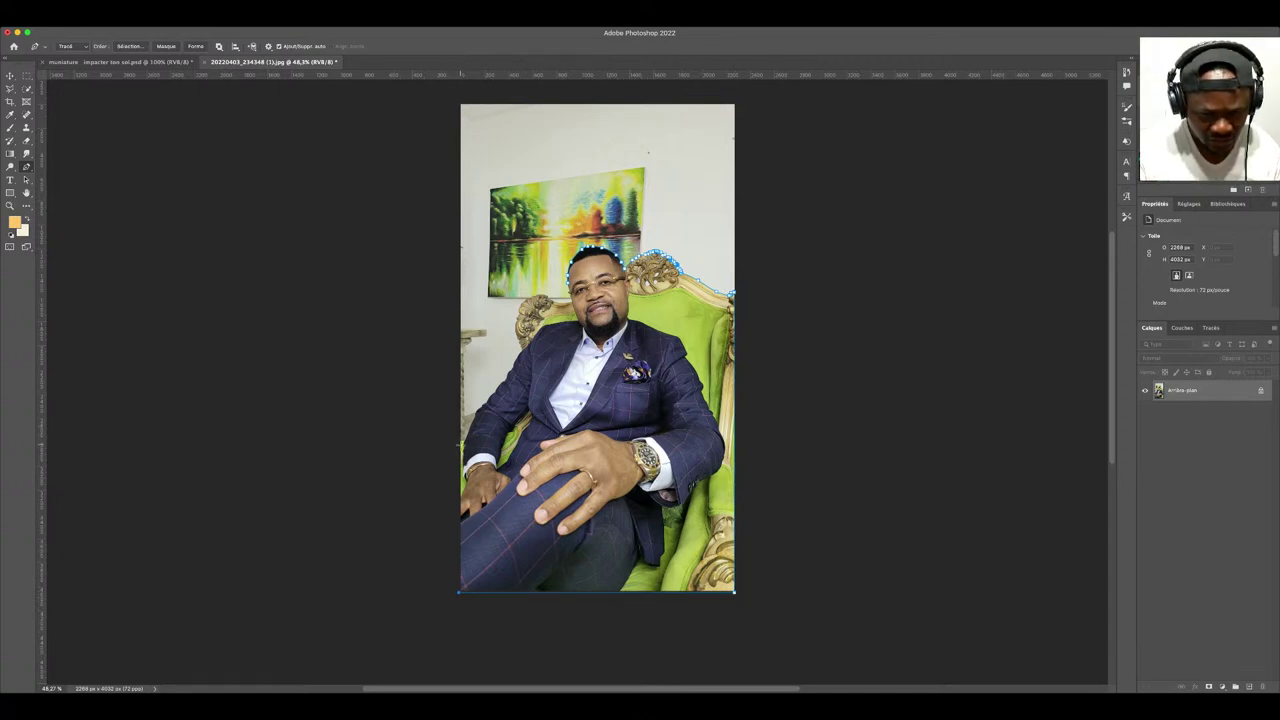
- Anchor the path at the photo's left edge and trace up the suit sleeve
{"action": "scroll", "coordinate": [449, 469], "scroll_direction": "up", "scroll_amount": 3}
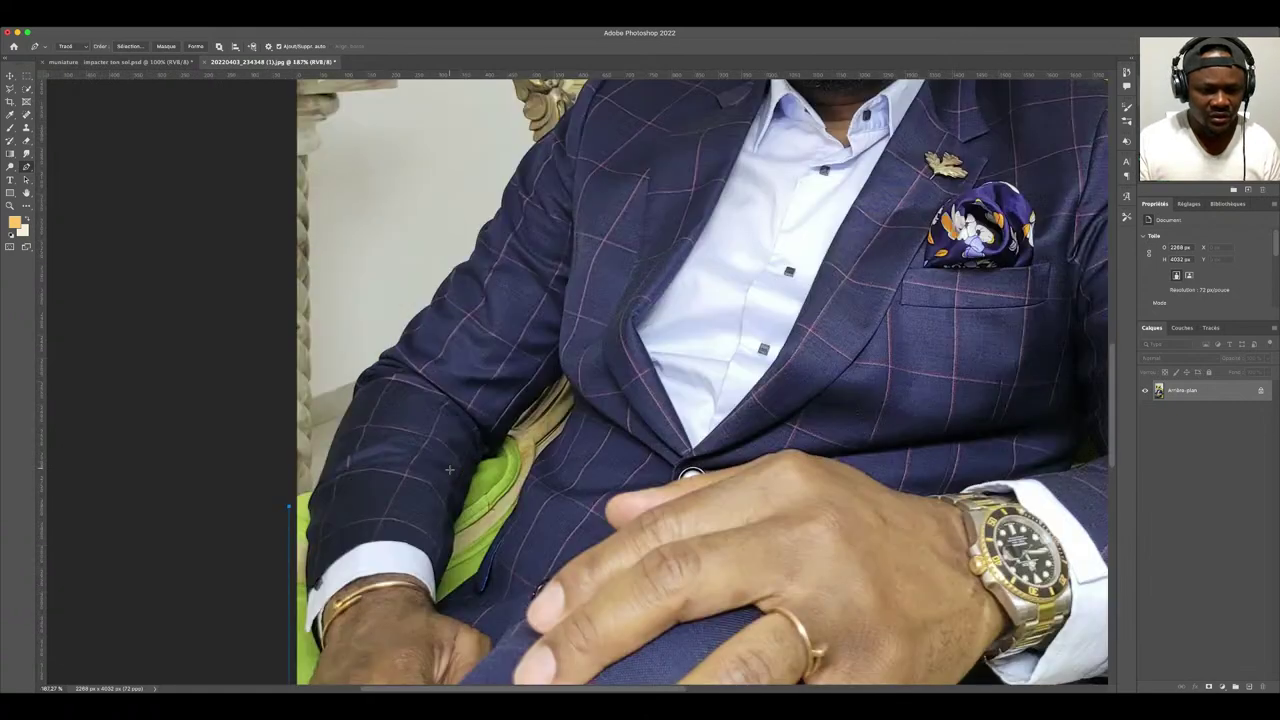
{"action": "scroll", "coordinate": [440, 472], "scroll_direction": "up", "scroll_amount": 2}
{"action": "scroll", "coordinate": [432, 475], "scroll_direction": "up", "scroll_amount": 2}
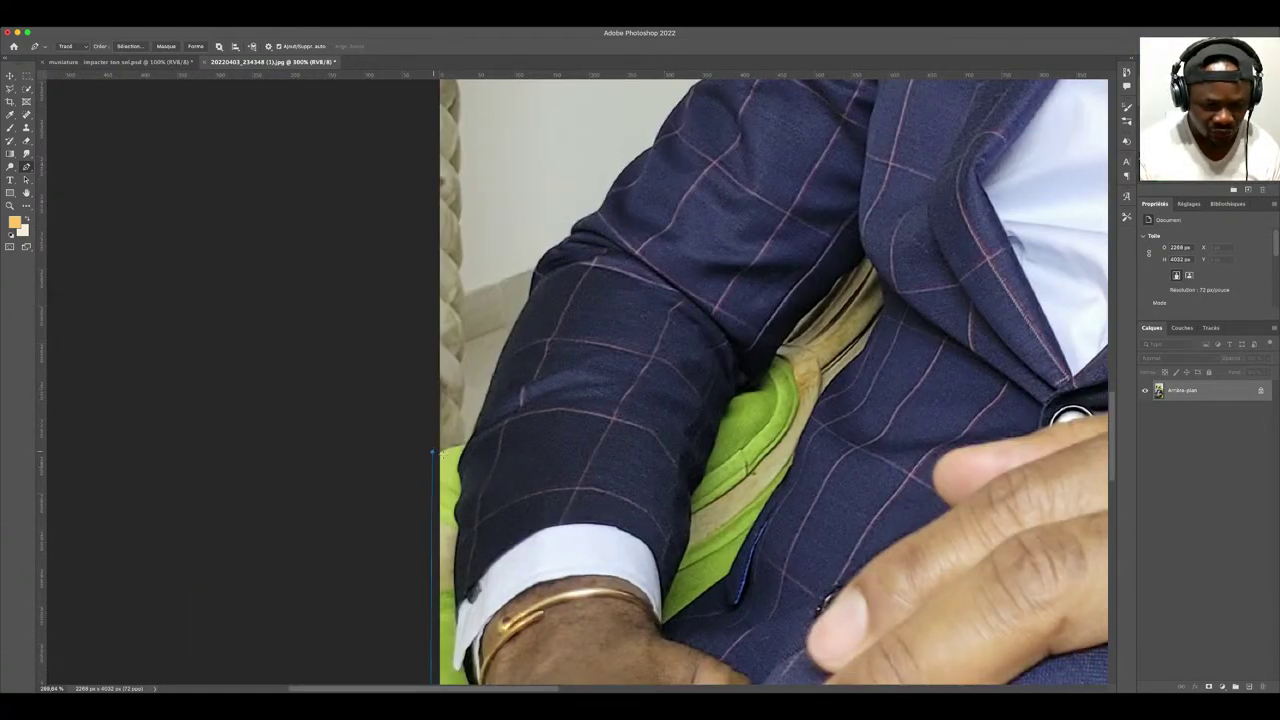
{"action": "left_click_drag", "start_coordinate": [434, 452], "coordinate": [457, 449]}
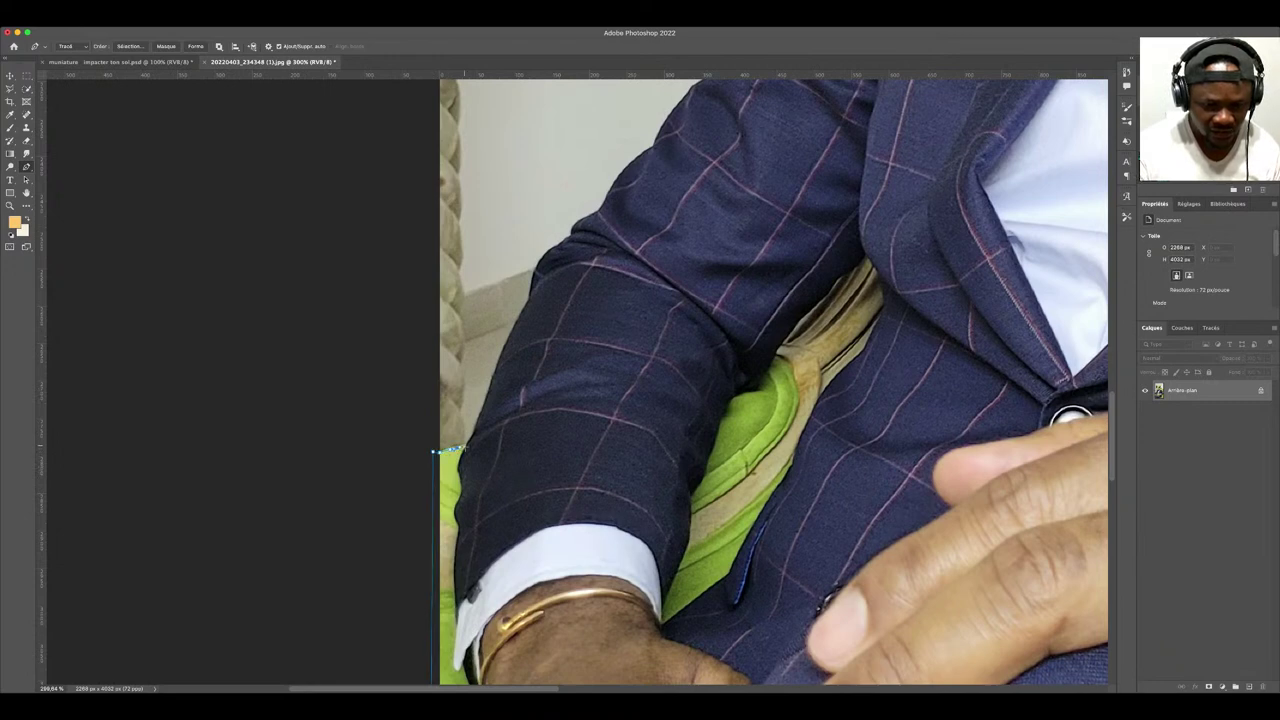
{"action": "scroll", "coordinate": [468, 447], "scroll_direction": "up", "scroll_amount": 2}
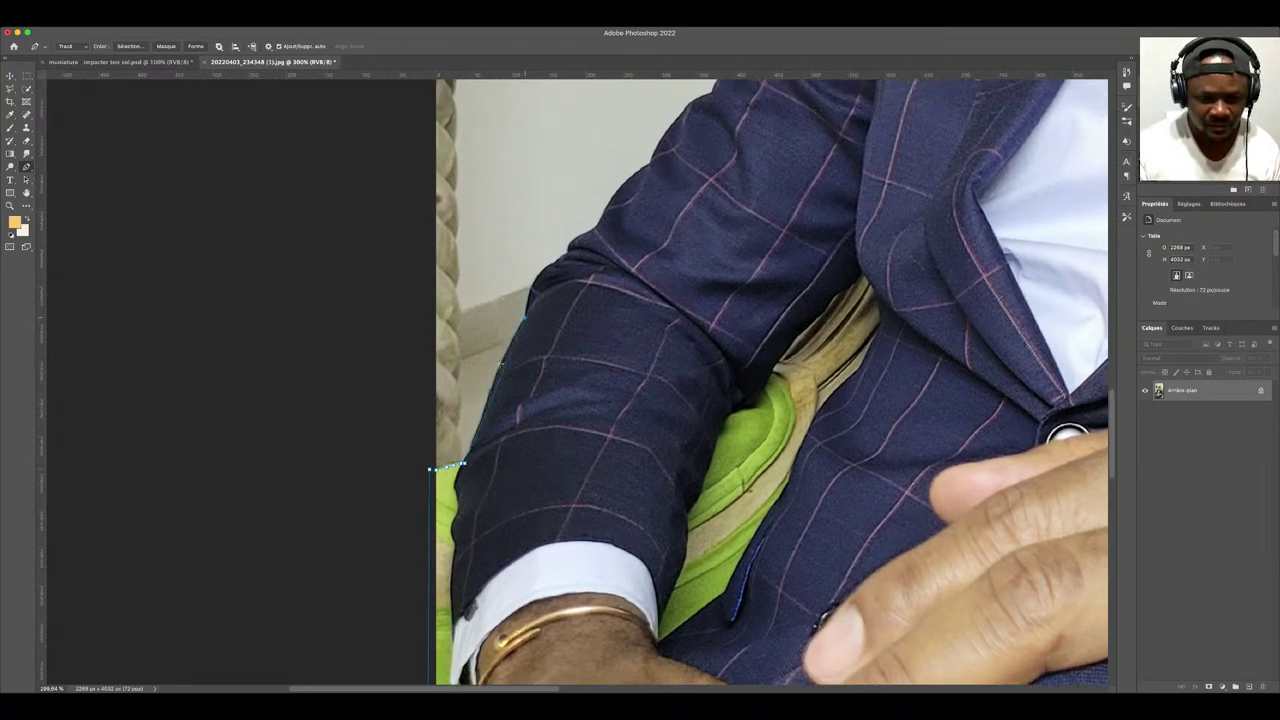
{"action": "left_click_drag", "start_coordinate": [505, 362], "coordinate": [488, 373]}
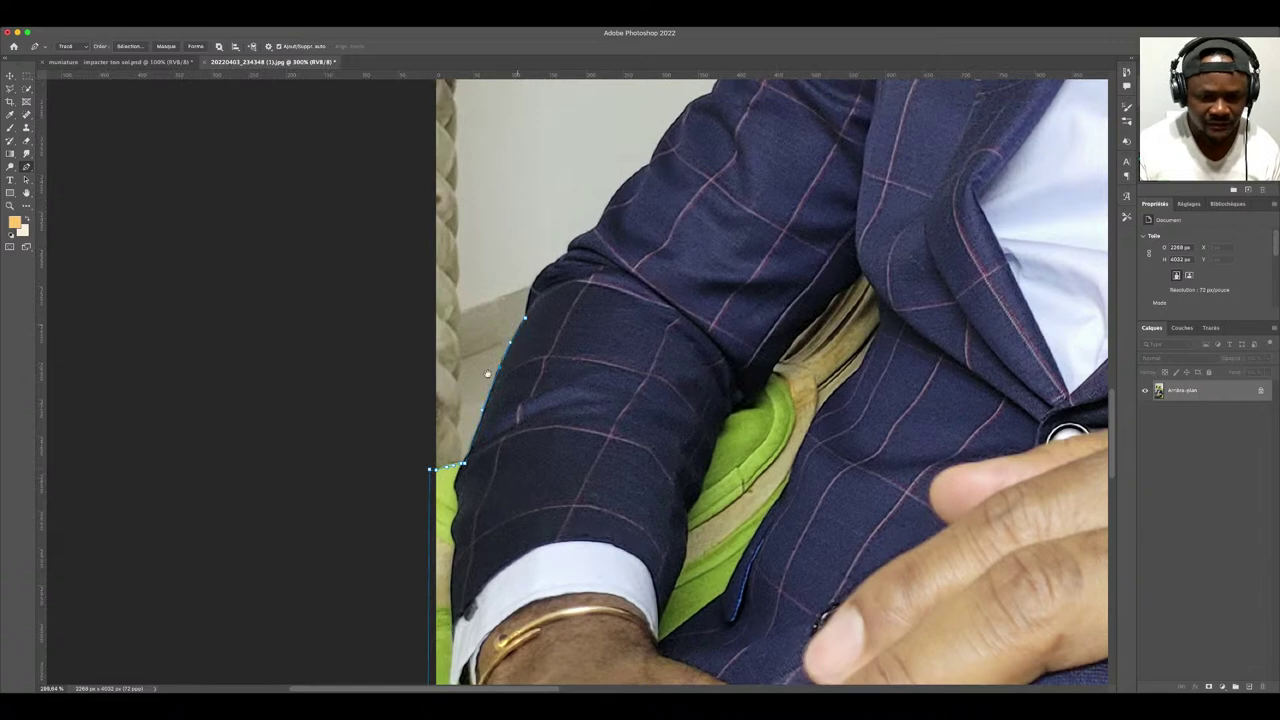
{"action": "scroll", "coordinate": [487, 373], "scroll_direction": "up", "scroll_amount": 3}
{"action": "left_click_drag", "start_coordinate": [523, 328], "coordinate": [505, 340]}
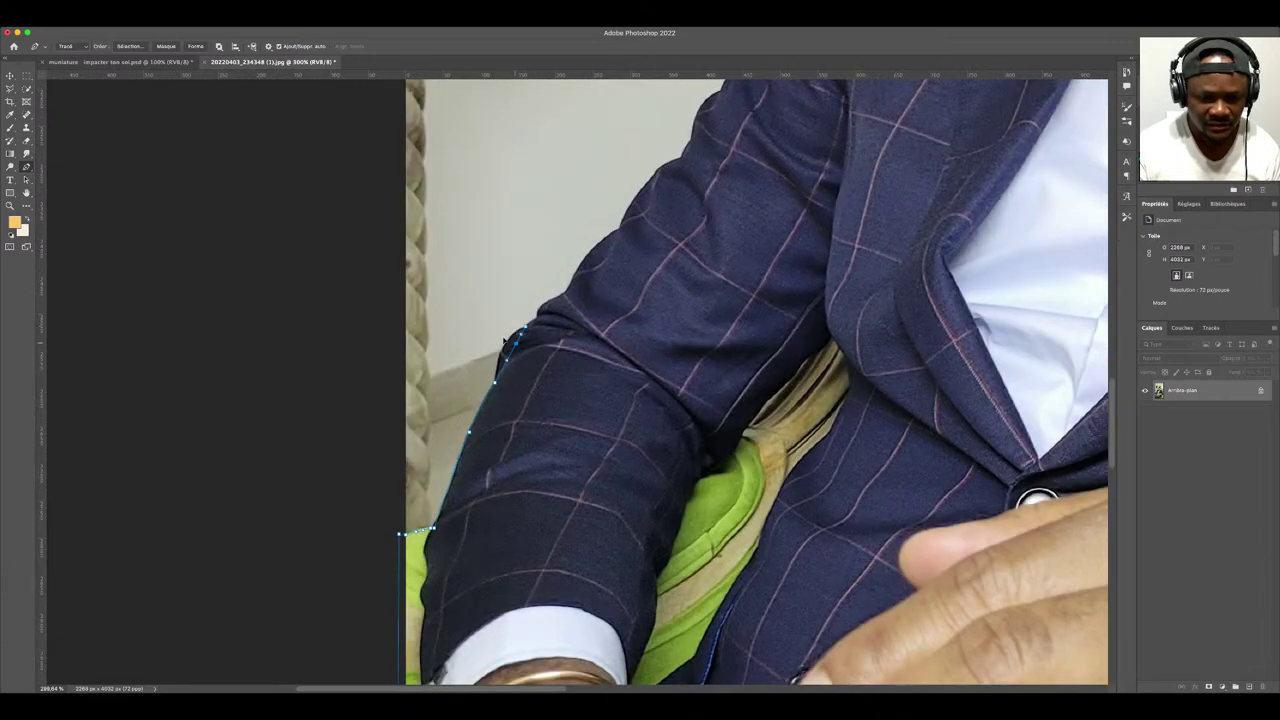
{"action": "left_click", "coordinate": [537, 319]}
{"action": "left_click", "coordinate": [563, 294]}
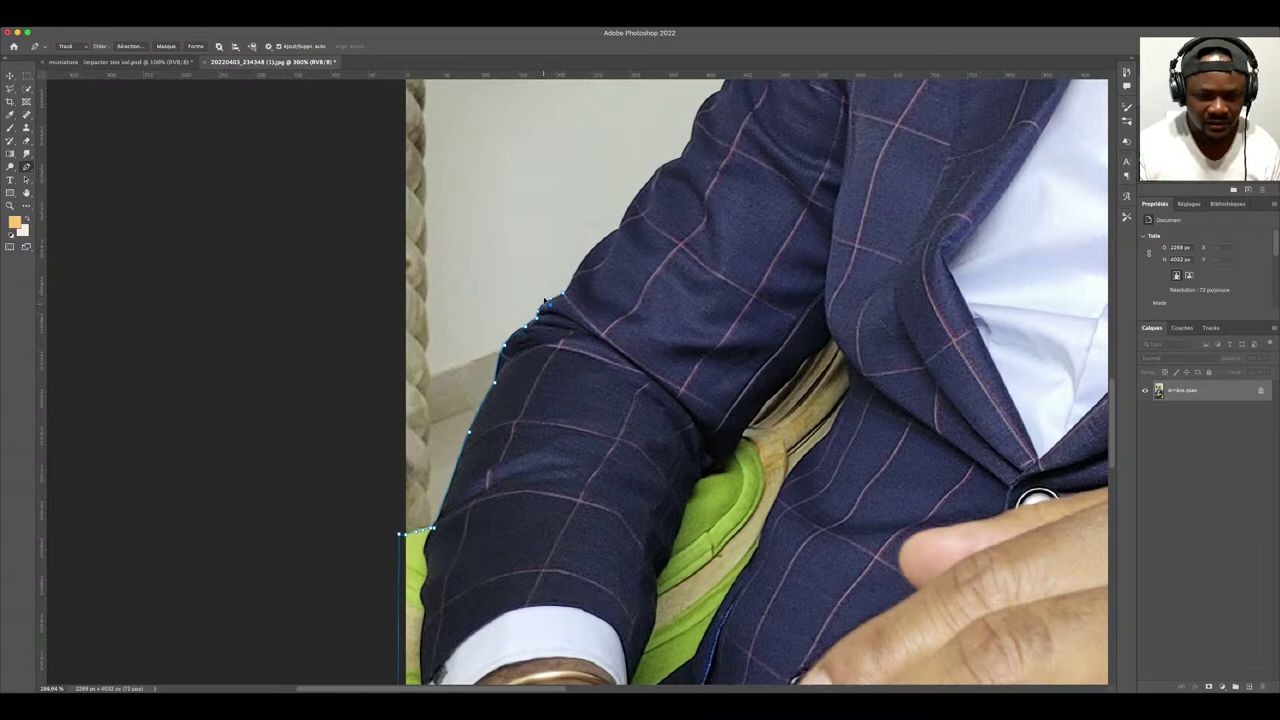
{"action": "scroll", "coordinate": [545, 300], "scroll_direction": "up", "scroll_amount": 1}
{"action": "scroll", "coordinate": [560, 308], "scroll_direction": "up", "scroll_amount": 3}
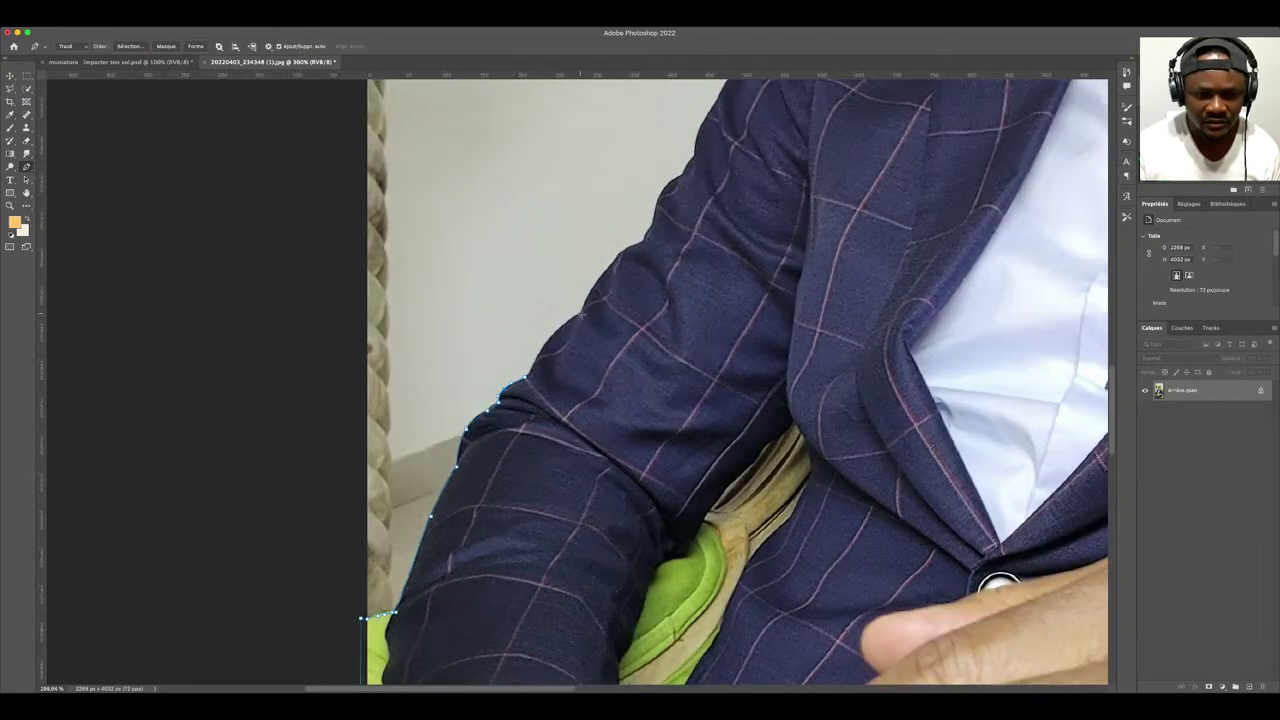
- Continue the curved outline up the sleeve toward the shoulder
{"action": "left_click_drag", "start_coordinate": [580, 316], "coordinate": [549, 337]}
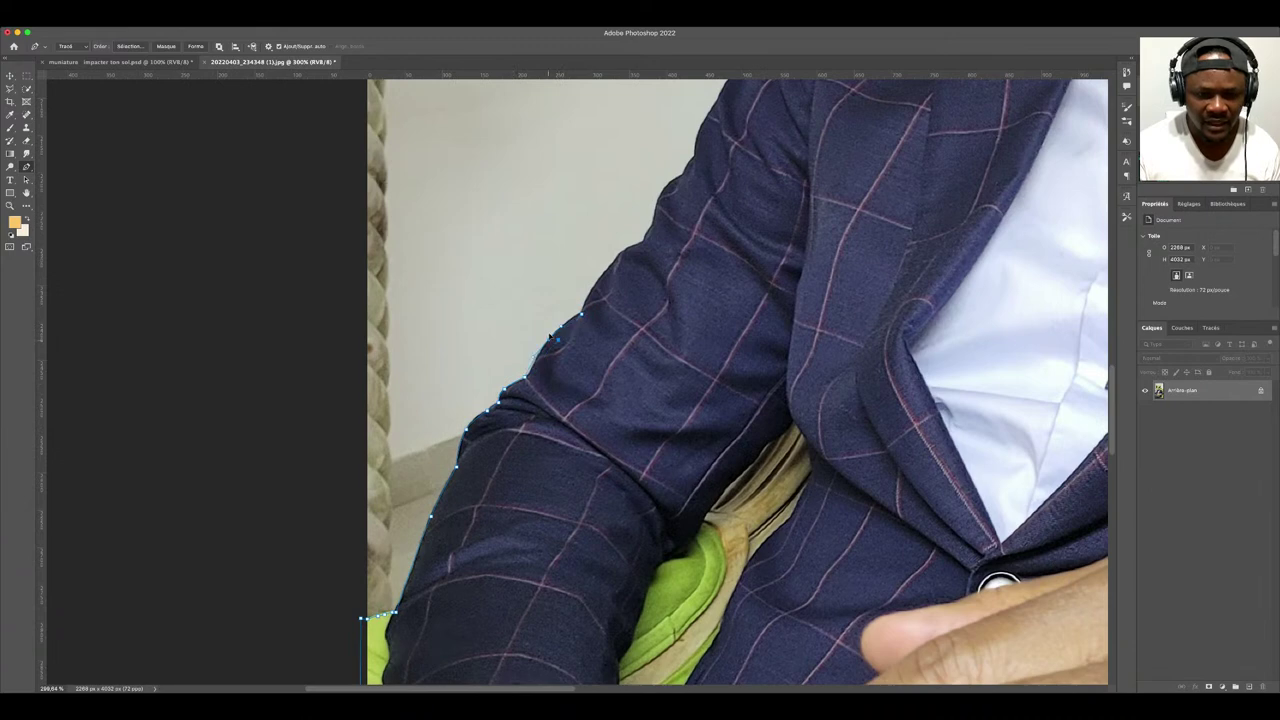
{"action": "left_click_drag", "start_coordinate": [549, 337], "coordinate": [603, 291]}
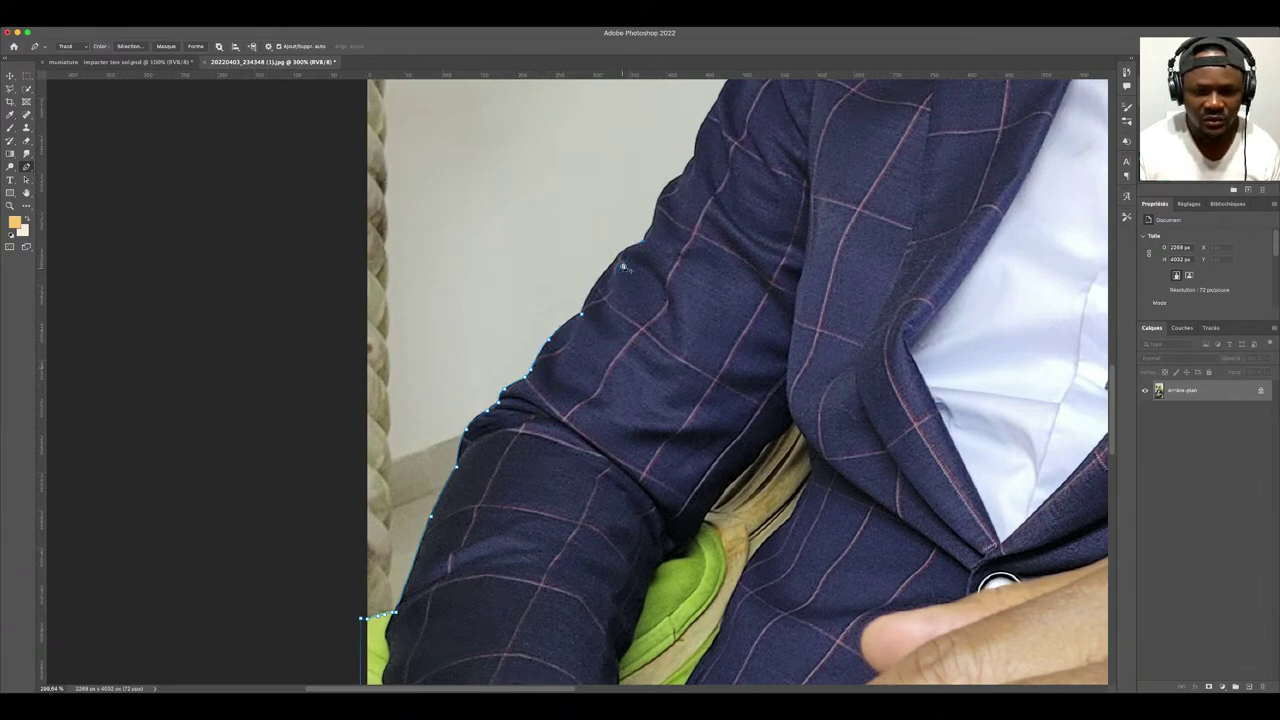
{"action": "mouse_move", "coordinate": [628, 268]}
{"action": "left_mouse_down"}
{"action": "mouse_move", "coordinate": [605, 268]}
{"action": "mouse_move", "coordinate": [525, 353]}
{"action": "left_mouse_up"}
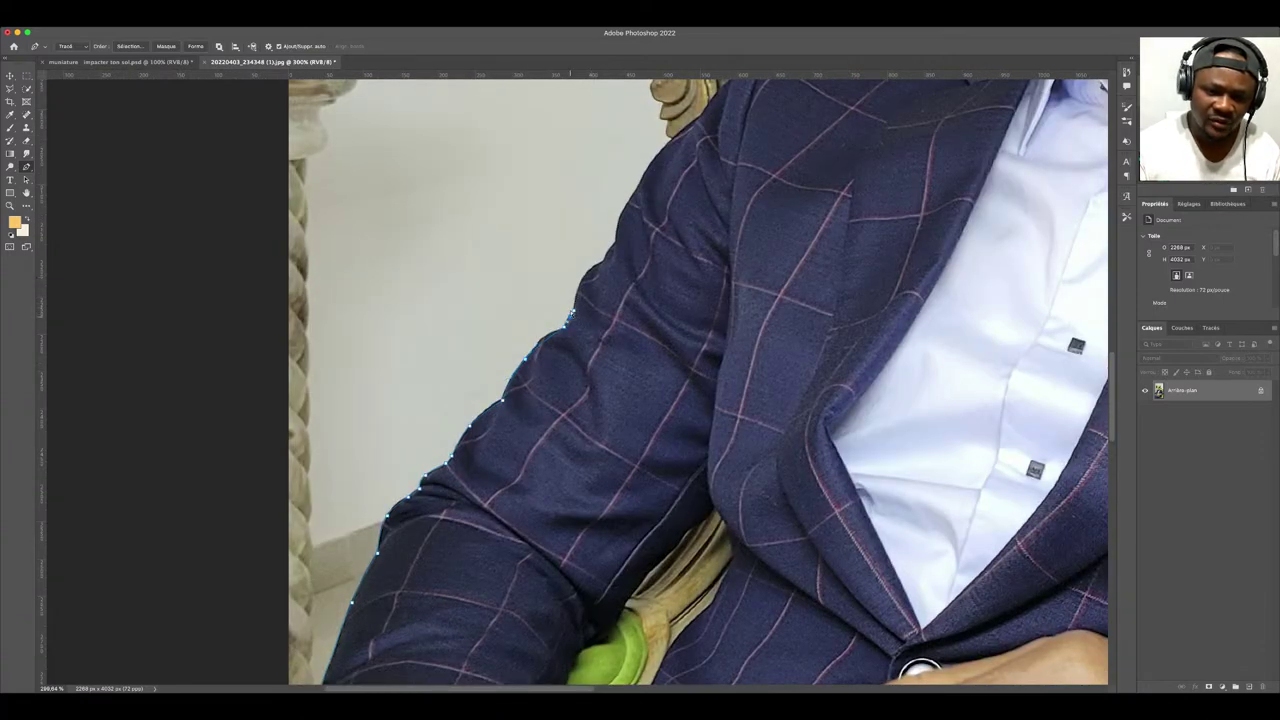
{"action": "left_click", "coordinate": [603, 261]}
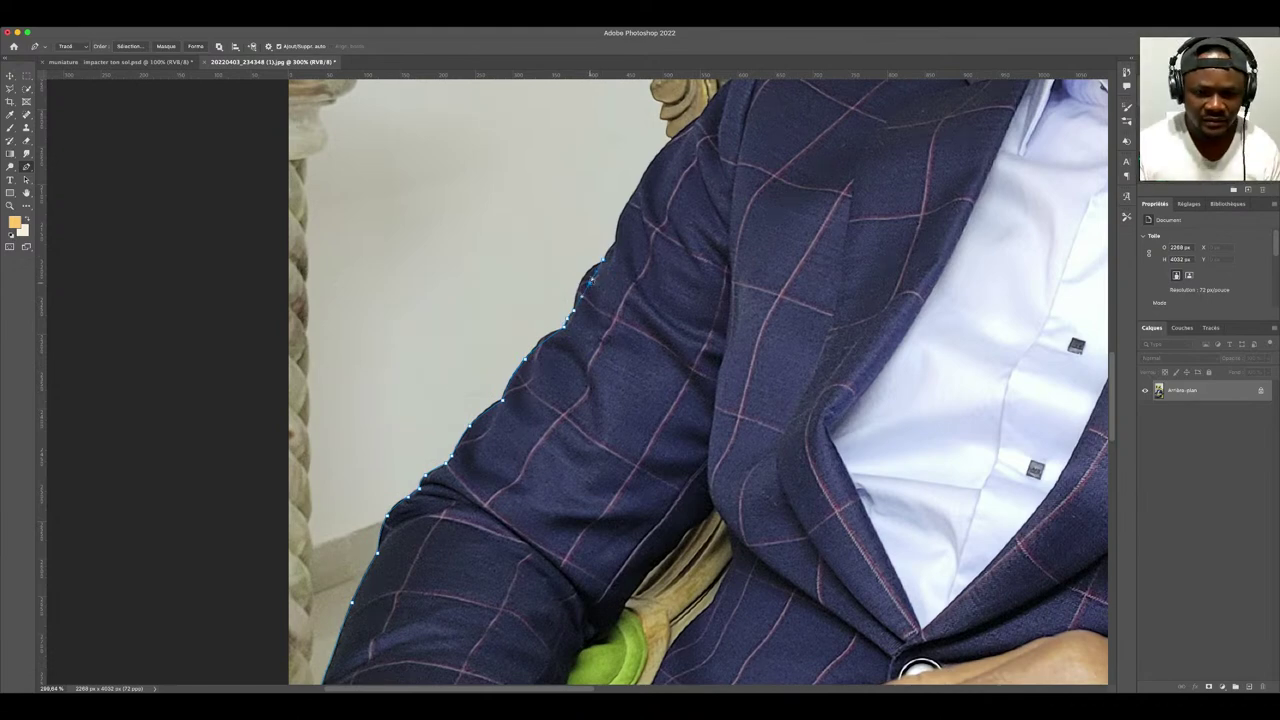
{"action": "left_click", "coordinate": [598, 265]}
{"action": "left_click", "coordinate": [613, 243]}
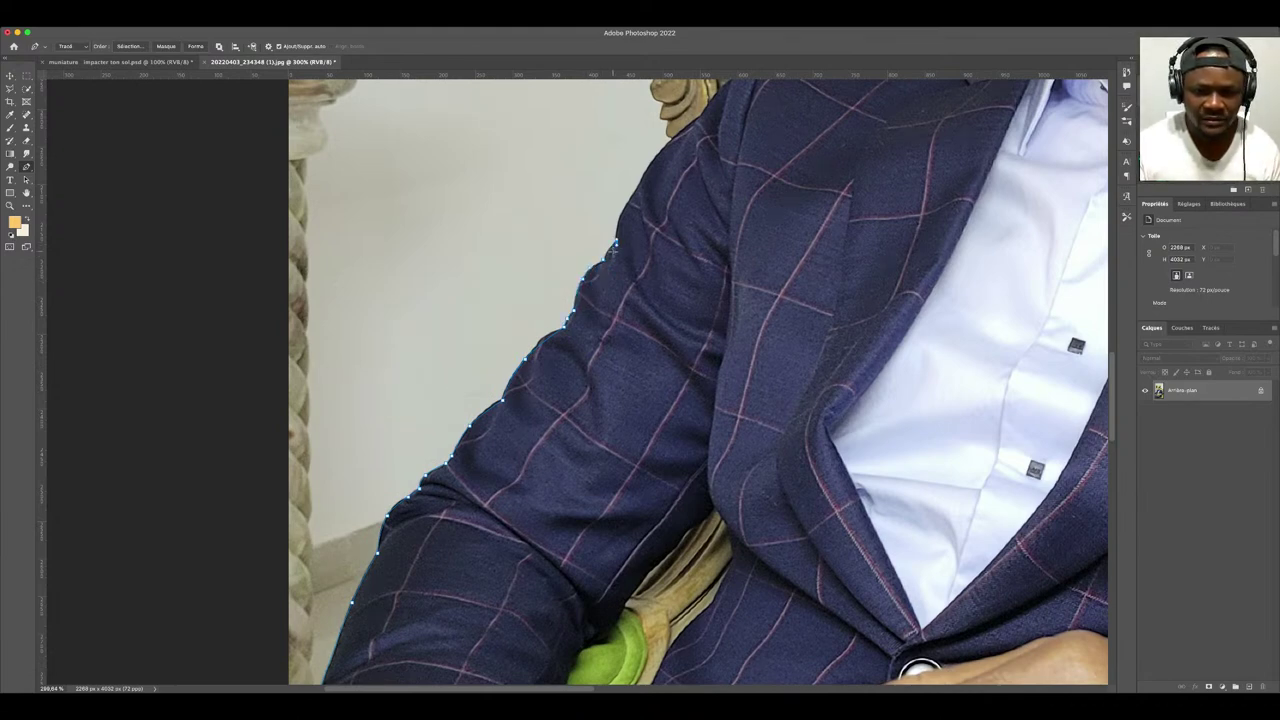
{"action": "scroll", "coordinate": [613, 243], "scroll_direction": "up", "scroll_amount": 2}
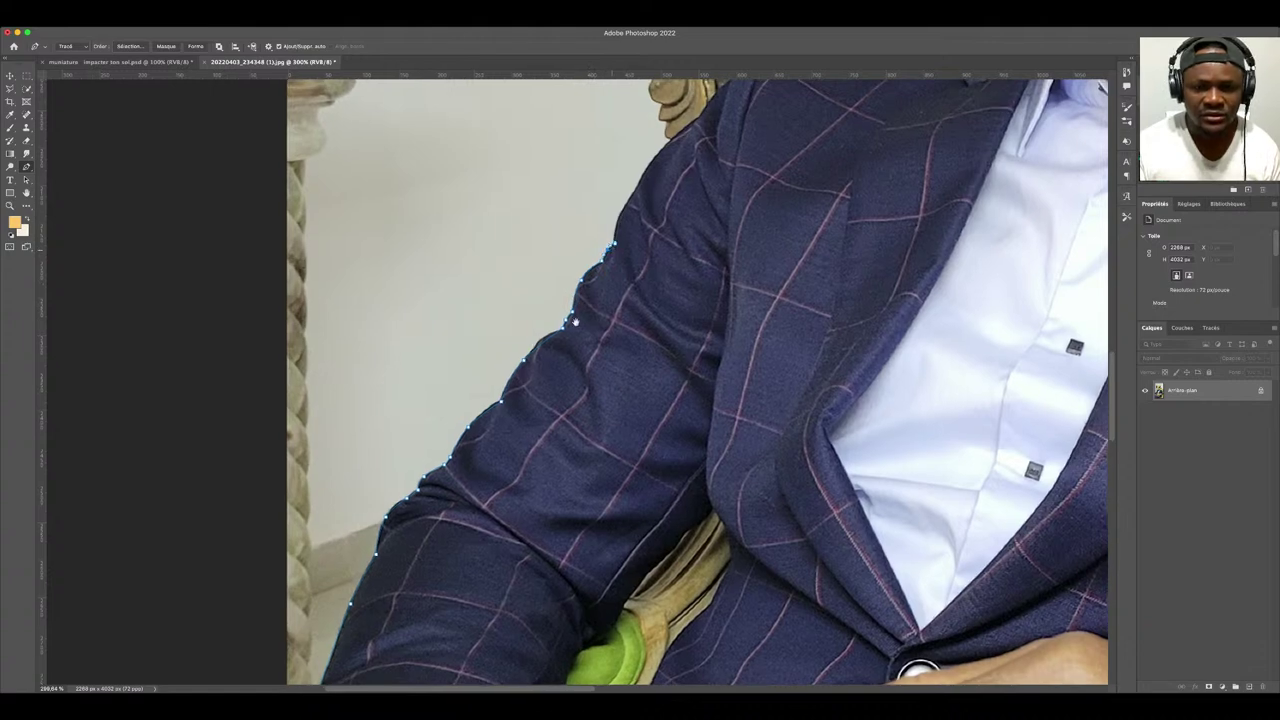
{"action": "scroll", "coordinate": [613, 243], "scroll_direction": "right", "scroll_amount": 1}
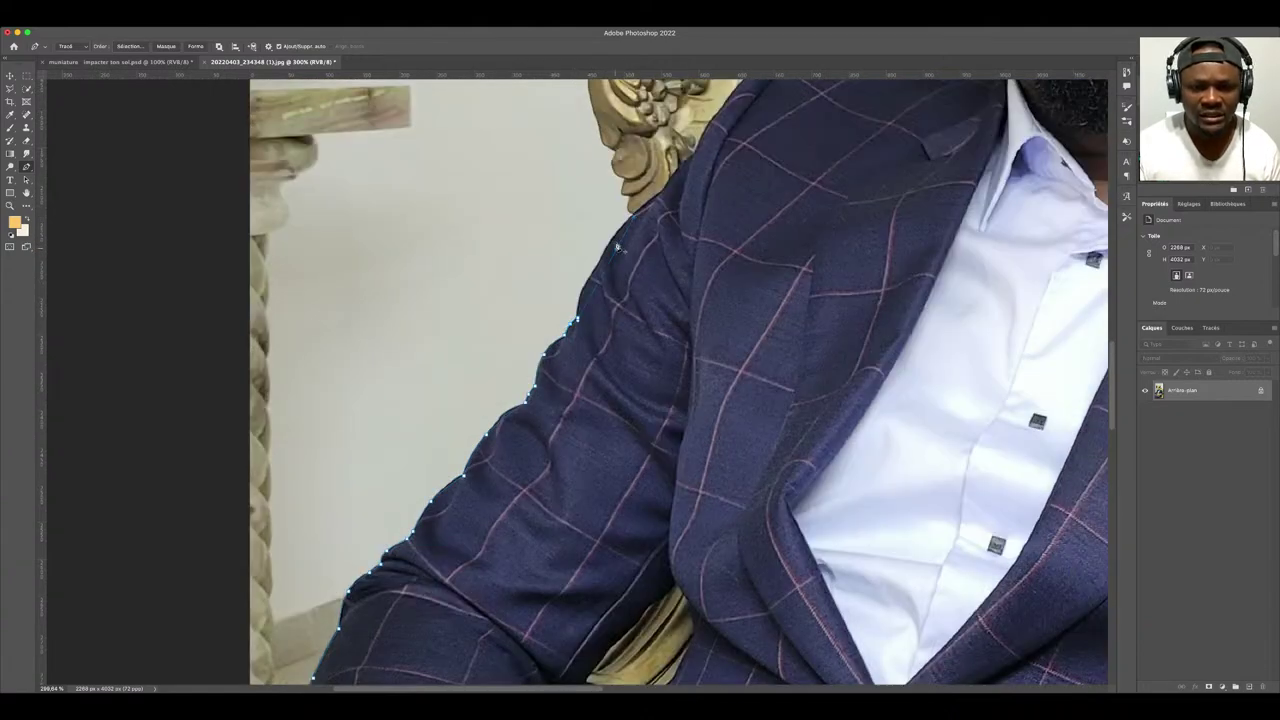
{"action": "left_click", "coordinate": [603, 253]}
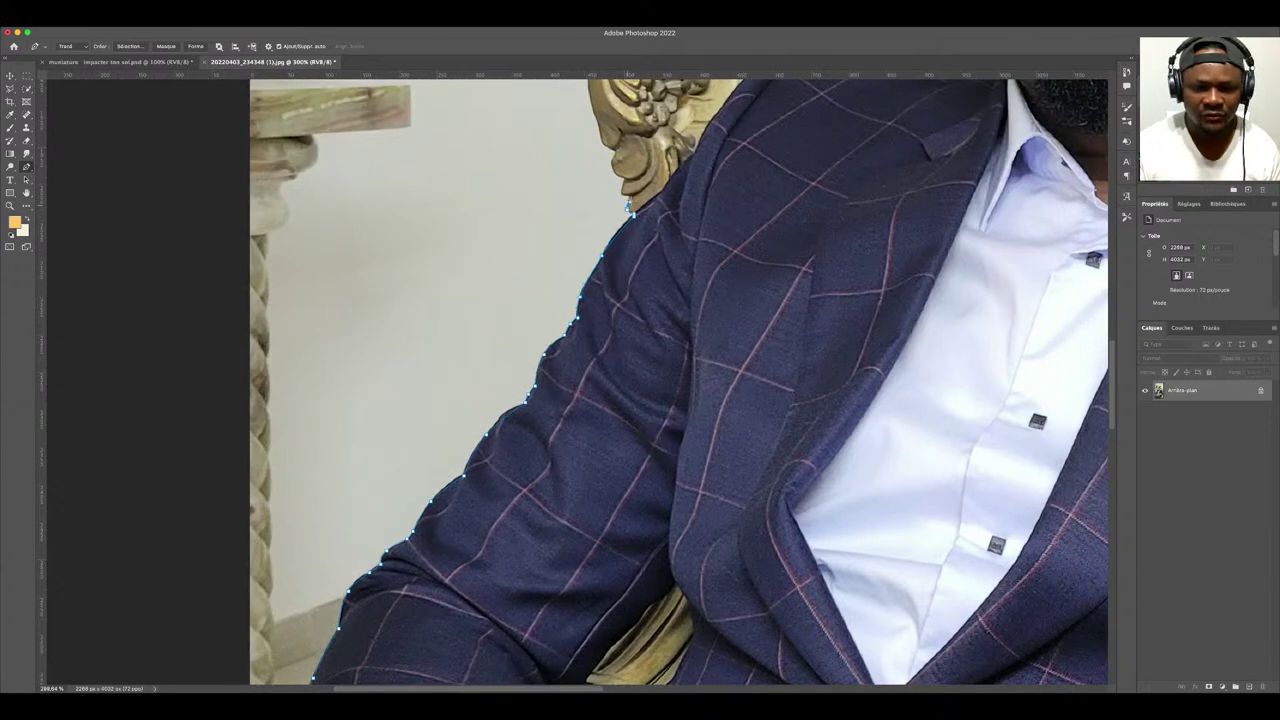
{"action": "left_click", "coordinate": [623, 182]}
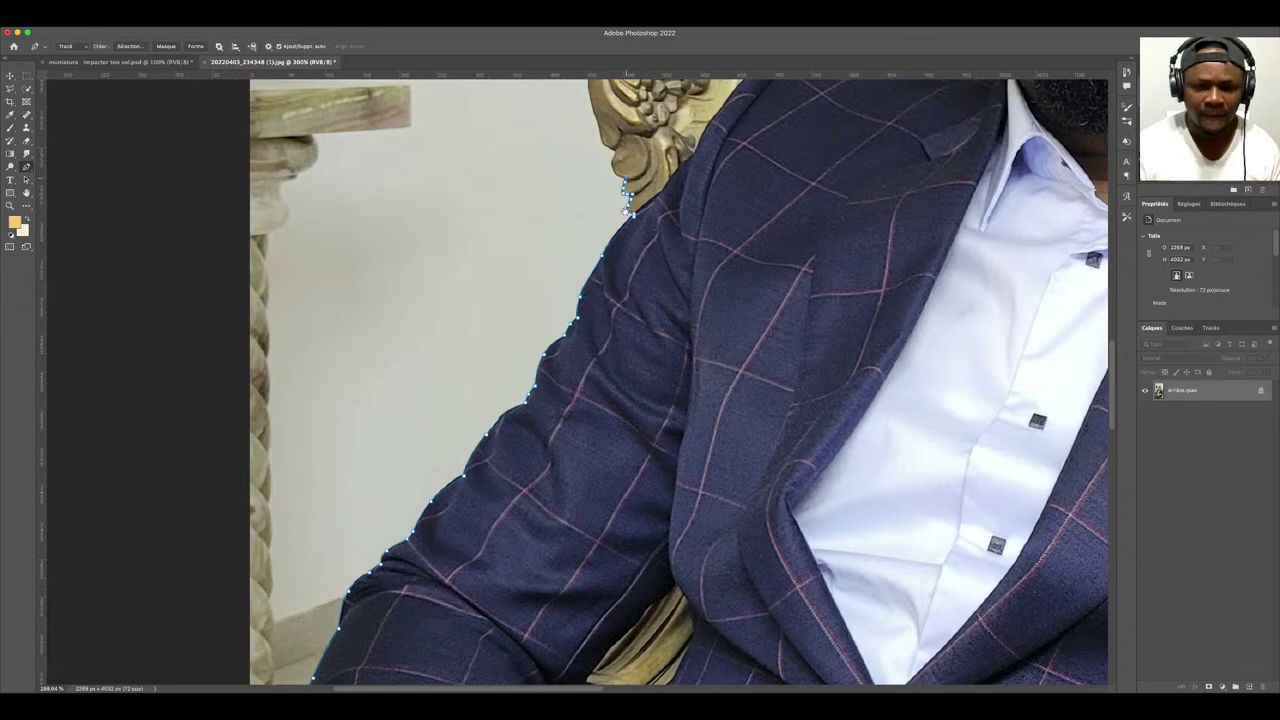
{"action": "left_click_drag", "start_coordinate": [629, 212], "coordinate": [603, 330]}
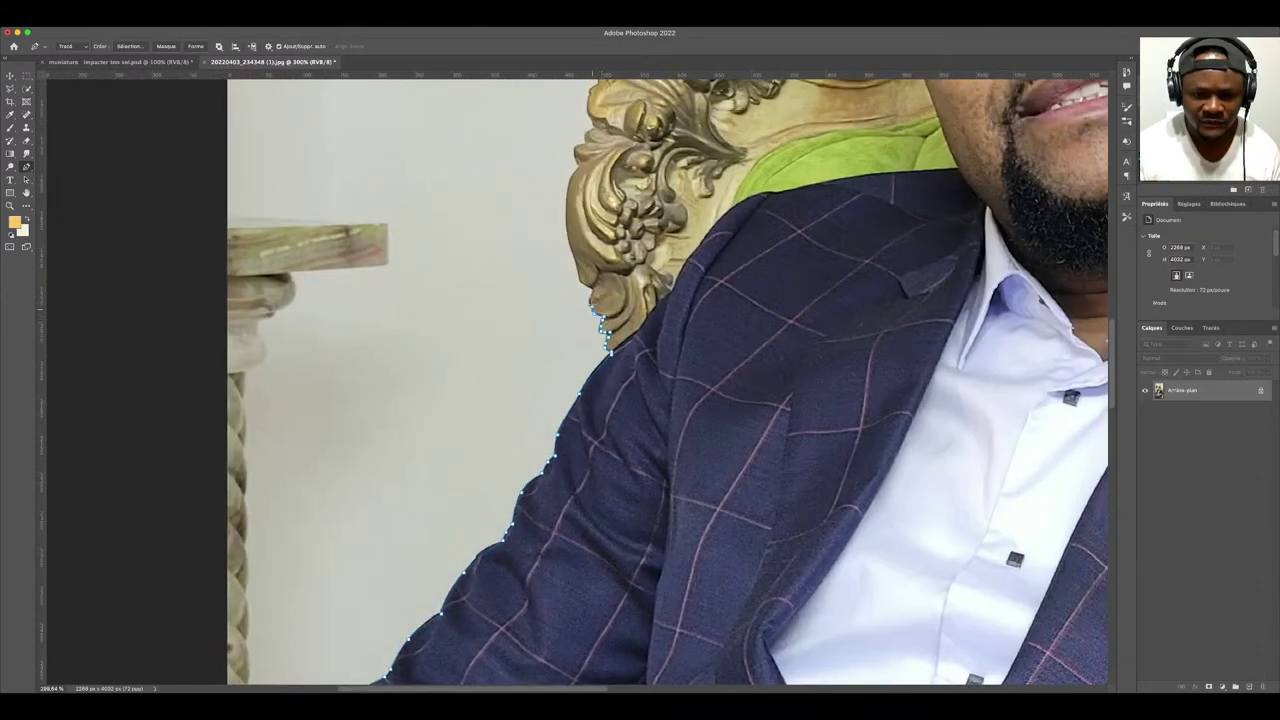
- Carry the outline from the sleeve up the chair's carved ornament edge
{"action": "left_click", "coordinate": [594, 290]}
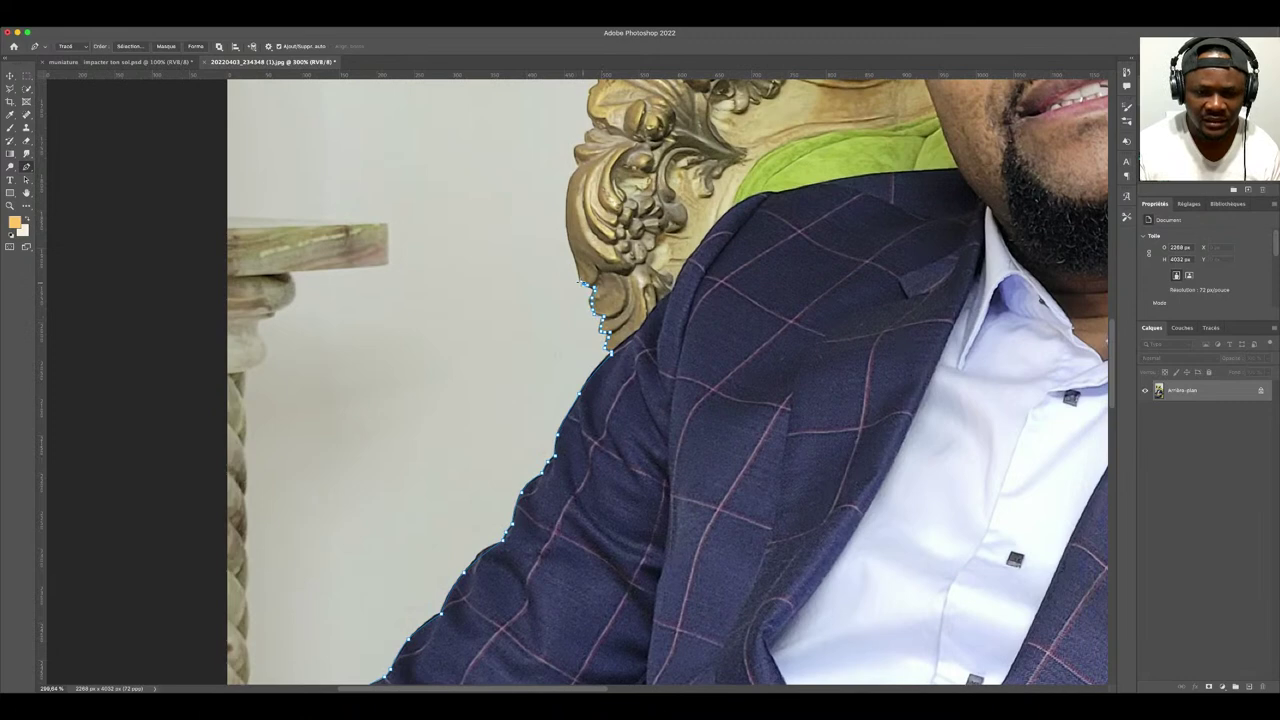
{"action": "scroll", "coordinate": [585, 280], "scroll_direction": "up", "scroll_amount": 5}
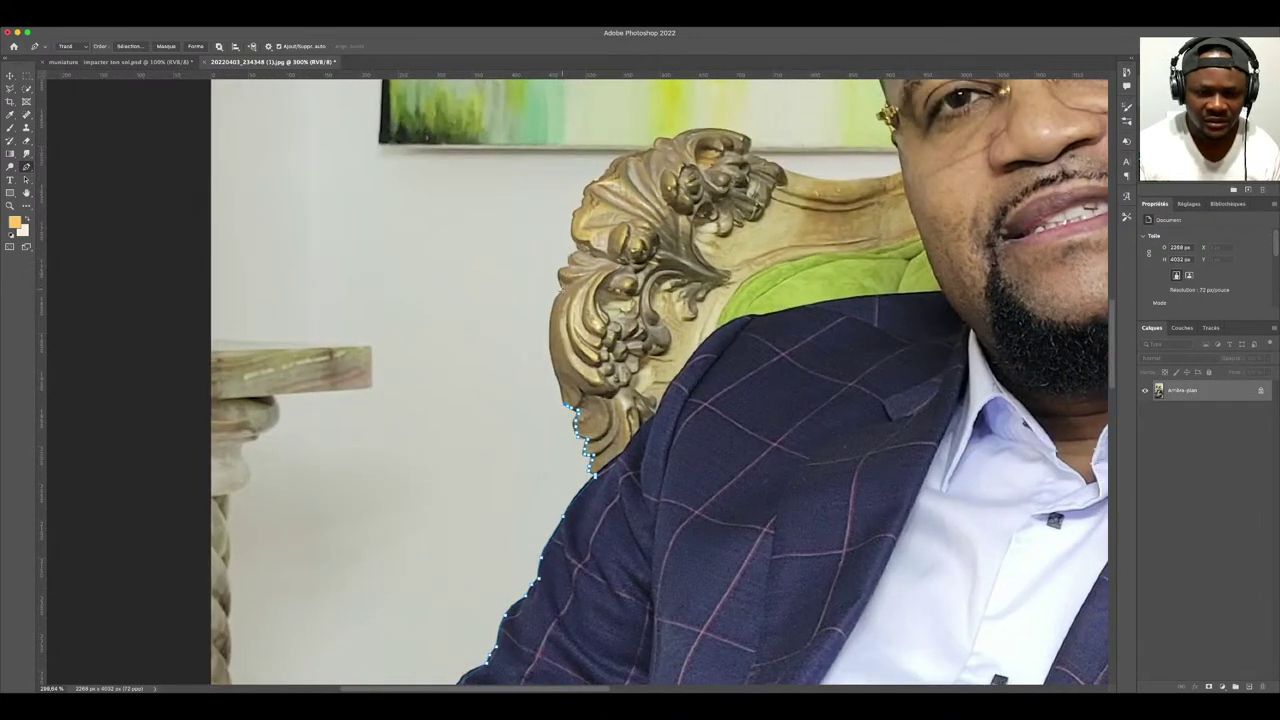
{"action": "left_click", "coordinate": [550, 322]}
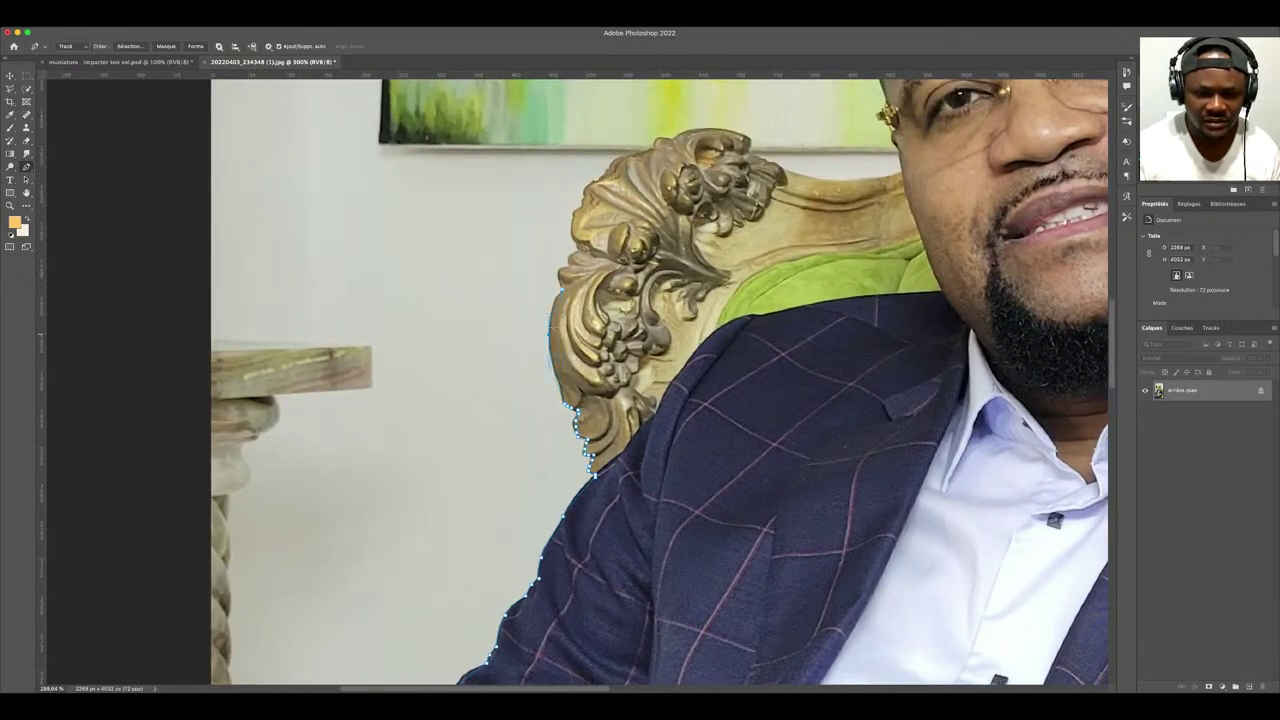
{"action": "left_click", "coordinate": [555, 298]}
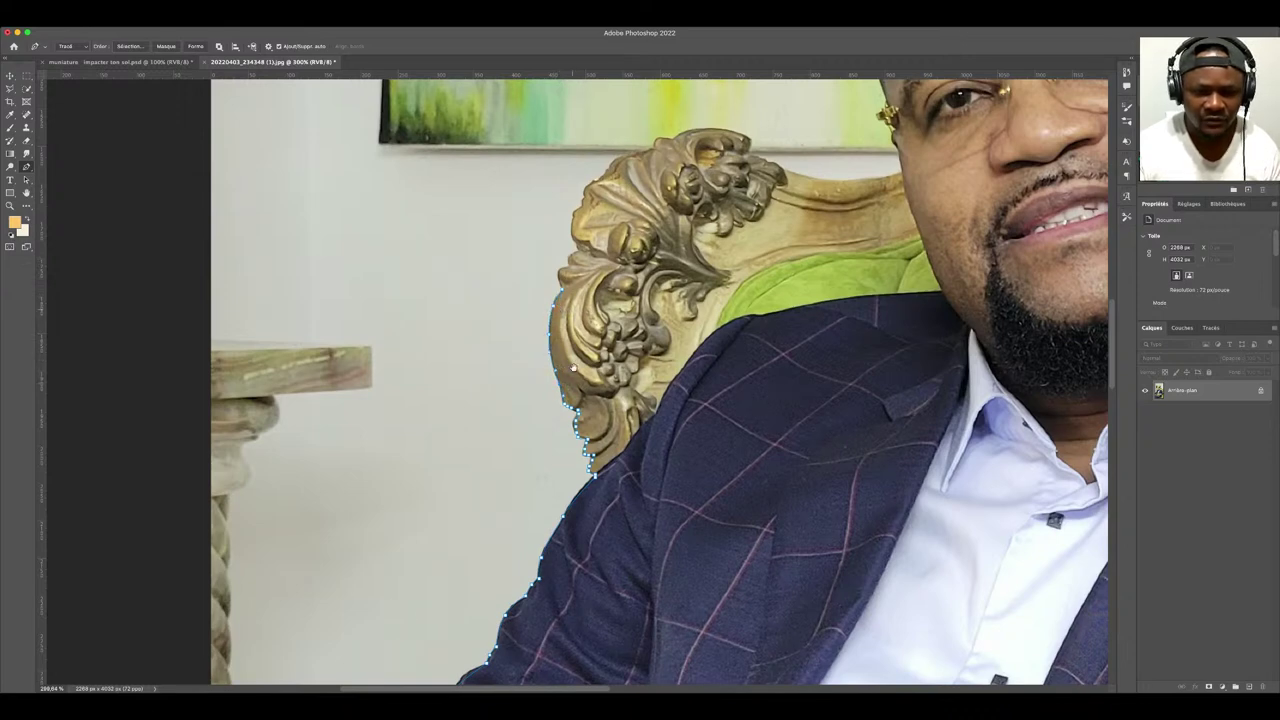
{"action": "scroll", "coordinate": [573, 368], "scroll_direction": "up", "scroll_amount": 2}
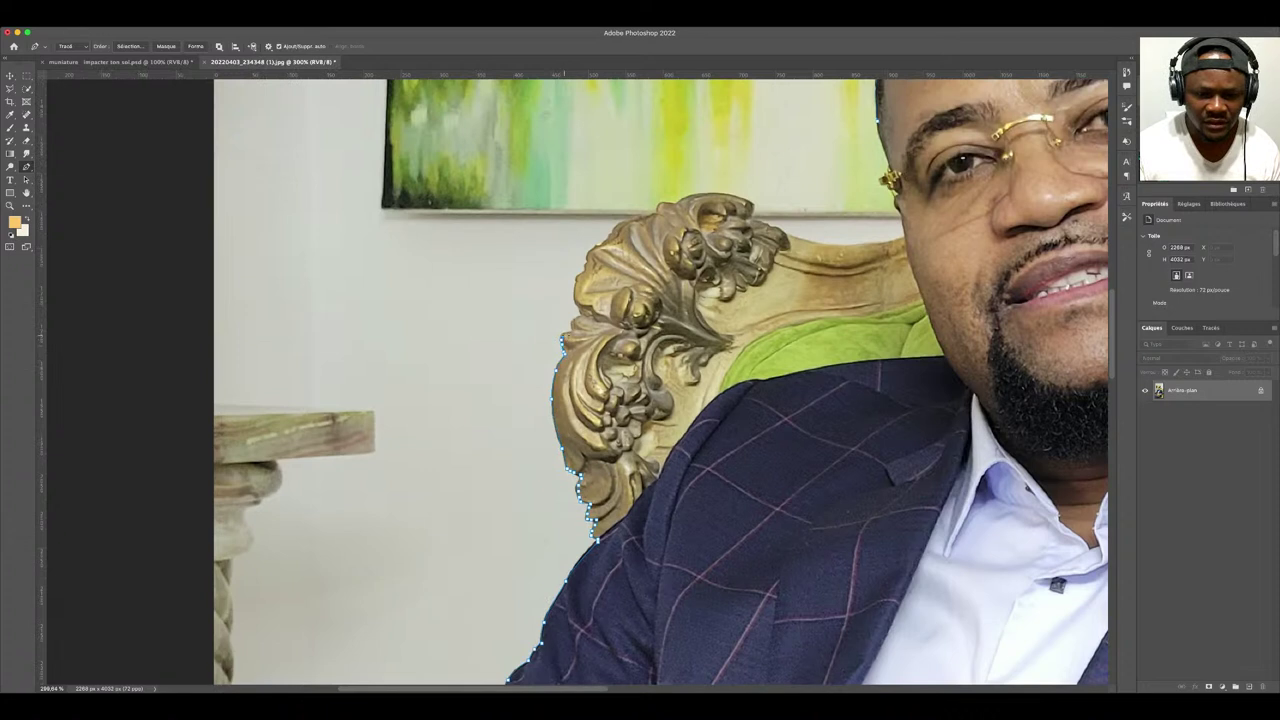
{"action": "mouse_move", "coordinate": [562, 338]}
{"action": "left_mouse_down"}
{"action": "mouse_move", "coordinate": [581, 314]}
{"action": "mouse_move", "coordinate": [582, 270]}
{"action": "left_mouse_up"}
{"action": "scroll", "coordinate": [660, 380], "scroll_direction": "up", "scroll_amount": 3}
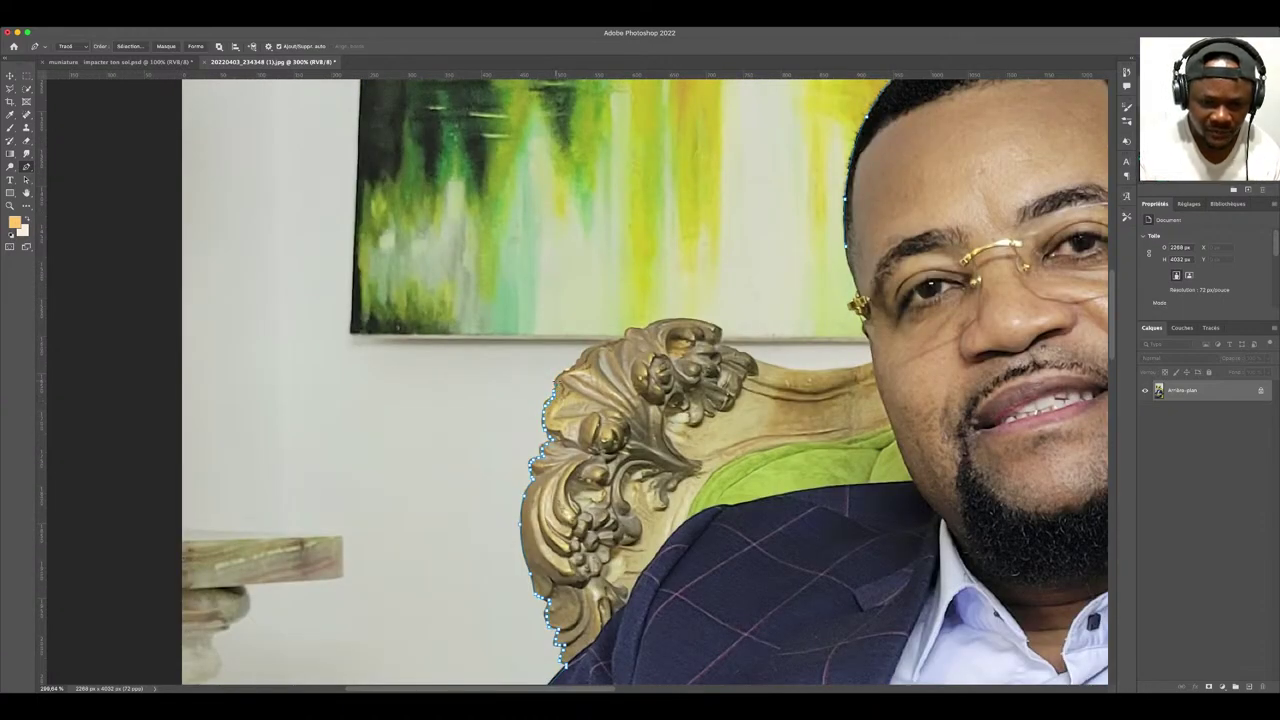
{"action": "left_click", "coordinate": [567, 370]}
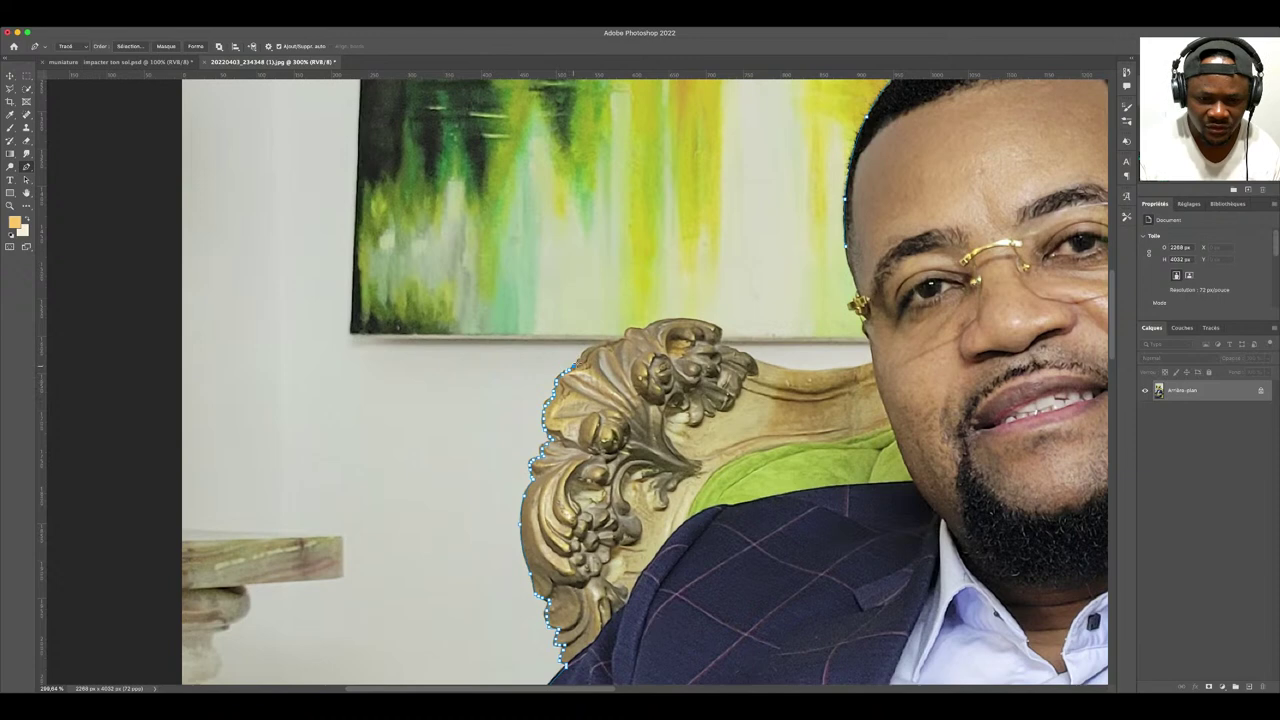
{"action": "left_click", "coordinate": [589, 347]}
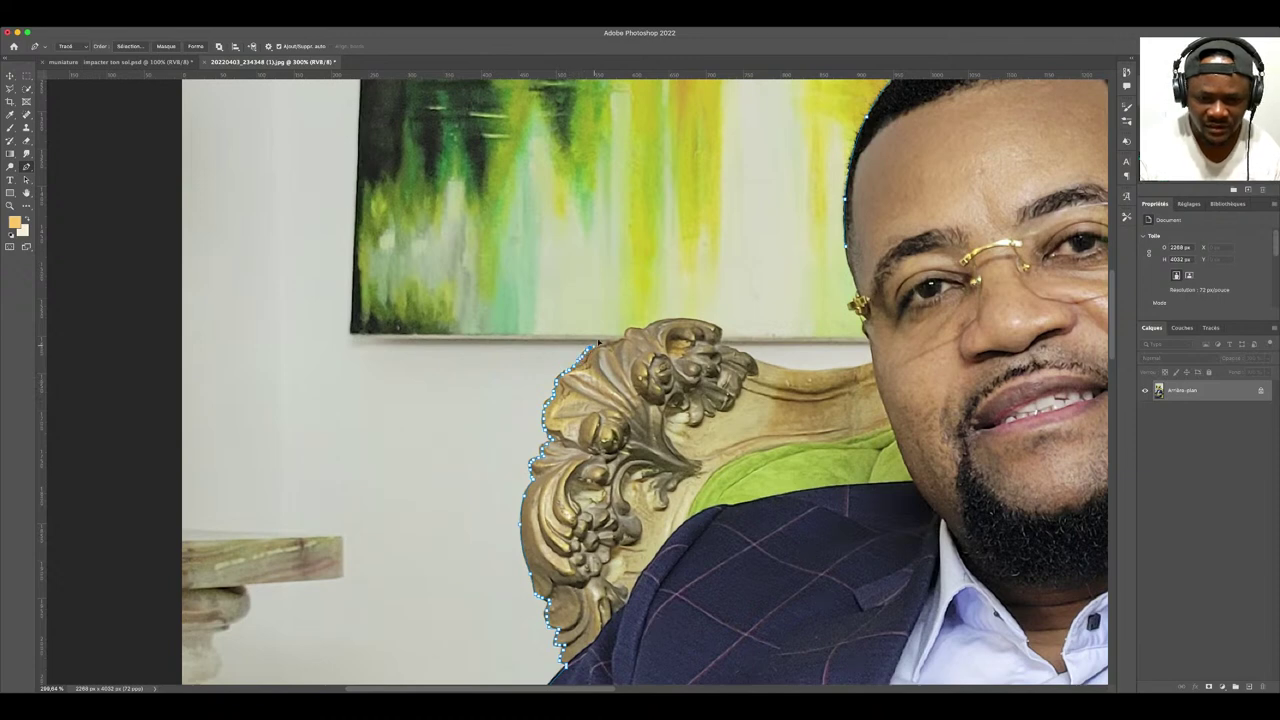
{"action": "scroll", "coordinate": [572, 421], "scroll_direction": "up", "scroll_amount": 2}
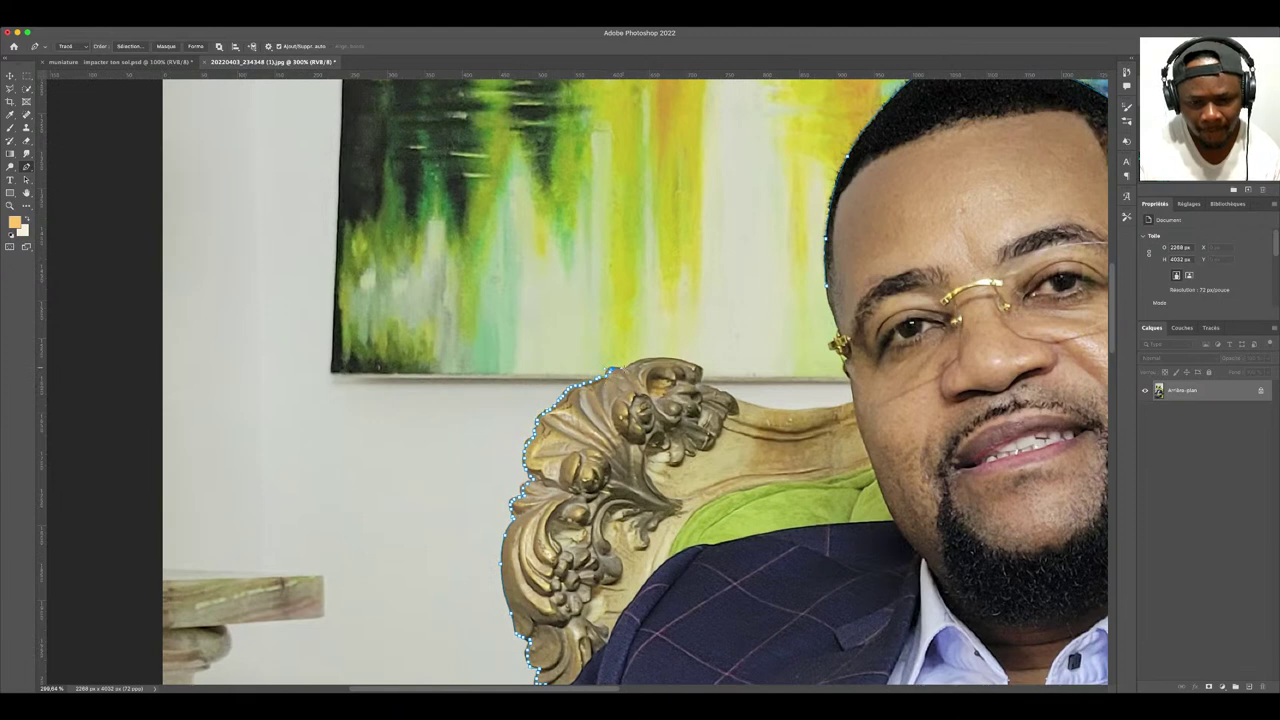
- Drag curved anchors across the ornament's rounded crest and down its right side
{"action": "scroll", "coordinate": [629, 375], "scroll_direction": "up", "scroll_amount": 10}
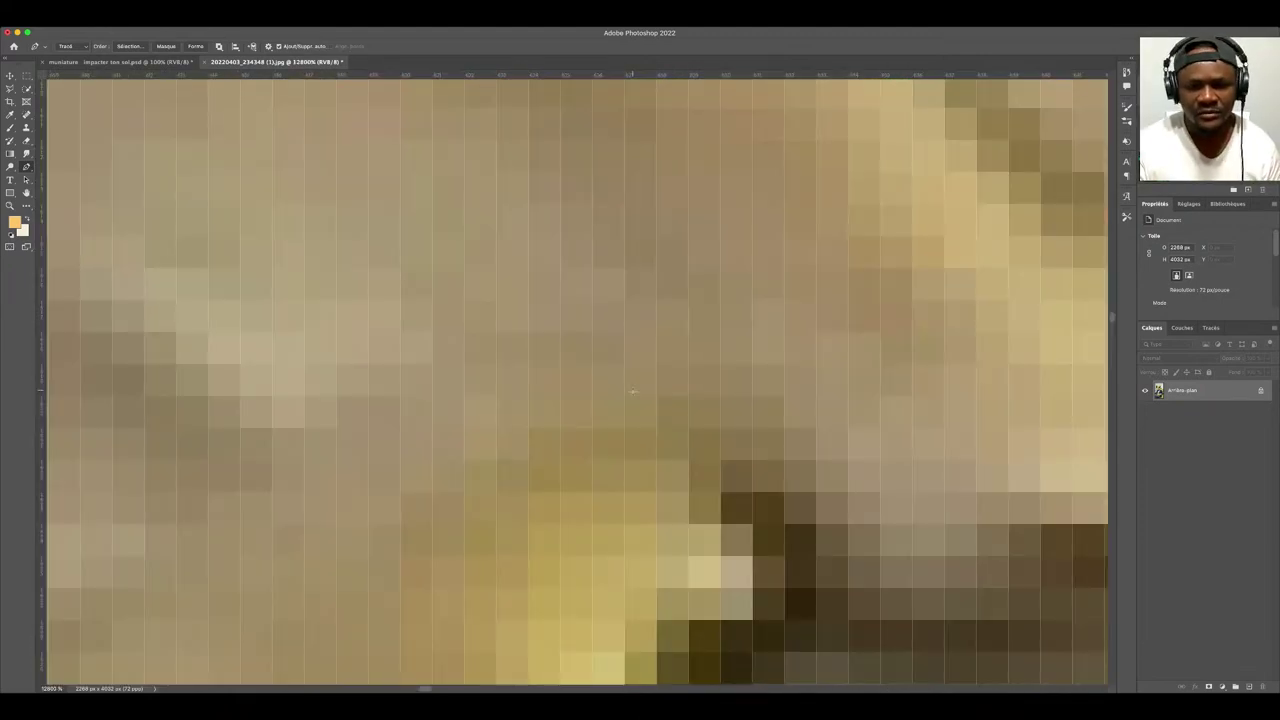
{"action": "scroll", "coordinate": [632, 391], "scroll_direction": "up", "scroll_amount": 5}
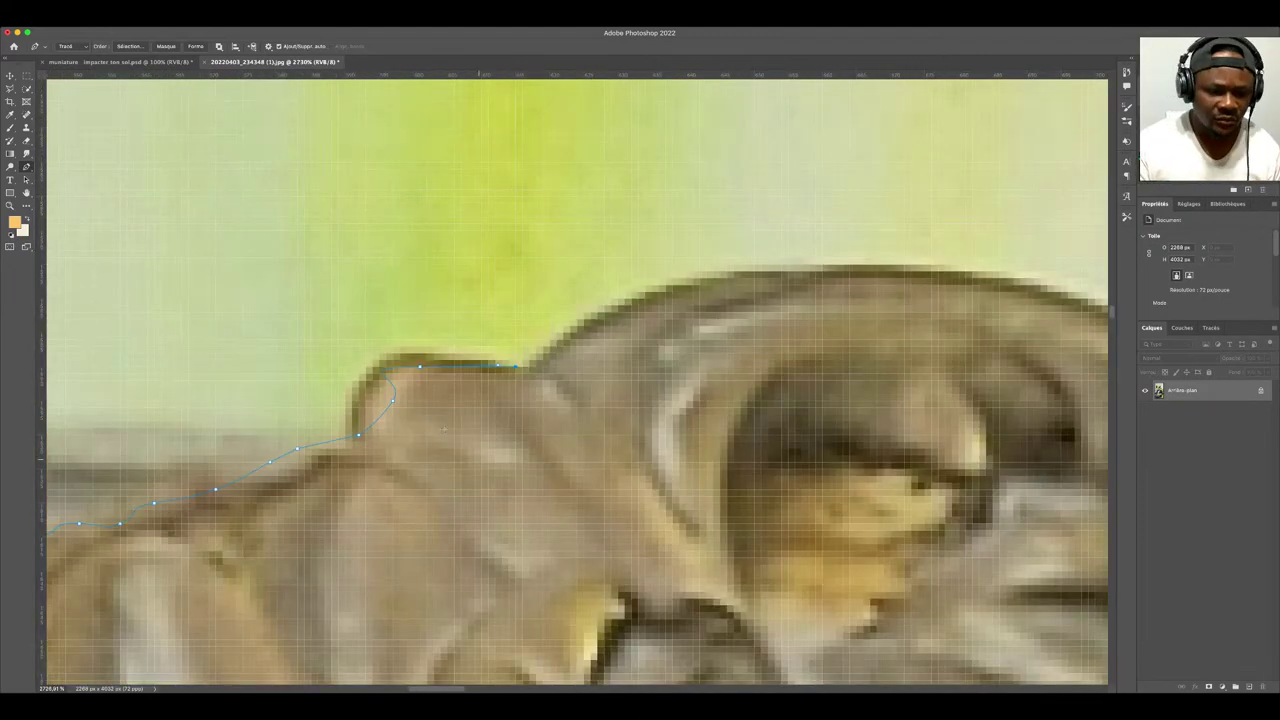
{"action": "mouse_move", "coordinate": [392, 400]}
{"action": "left_mouse_down"}
{"action": "mouse_move", "coordinate": [368, 398]}
{"action": "mouse_move", "coordinate": [358, 365]}
{"action": "left_mouse_up"}
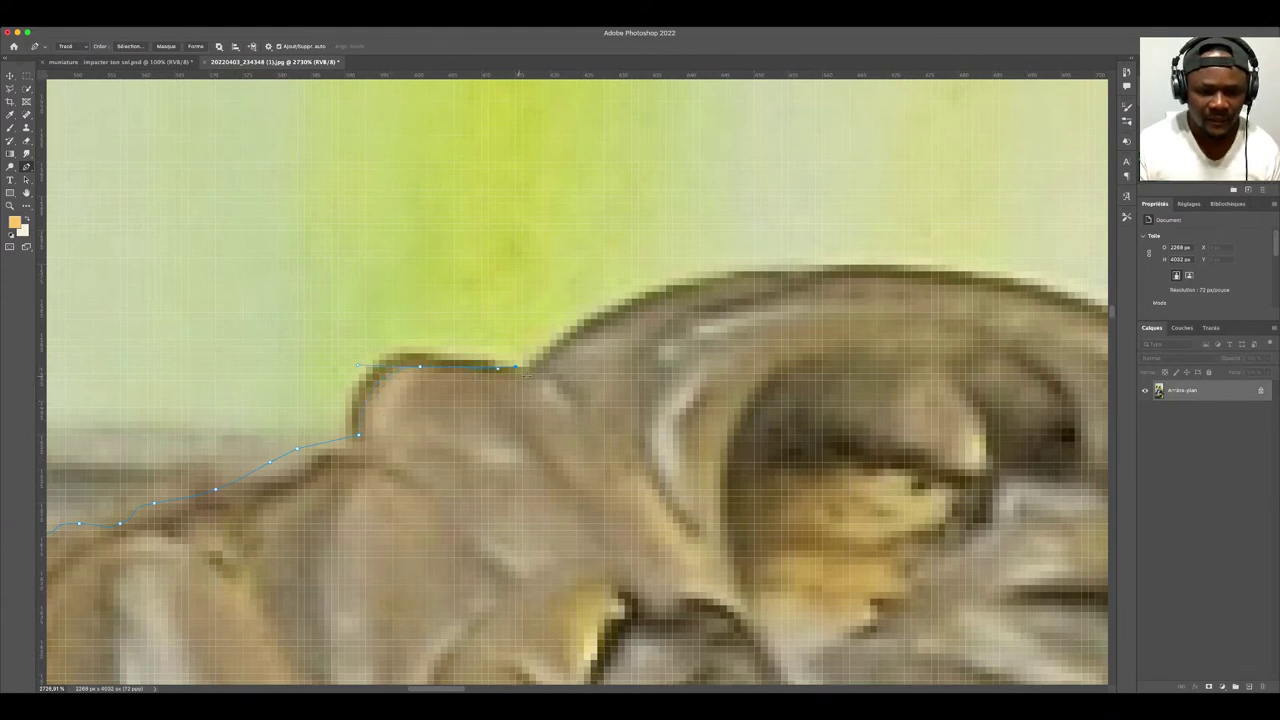
{"action": "mouse_move", "coordinate": [814, 277]}
{"action": "left_mouse_down"}
{"action": "mouse_move", "coordinate": [828, 274]}
{"action": "mouse_move", "coordinate": [492, 294]}
{"action": "left_mouse_up"}
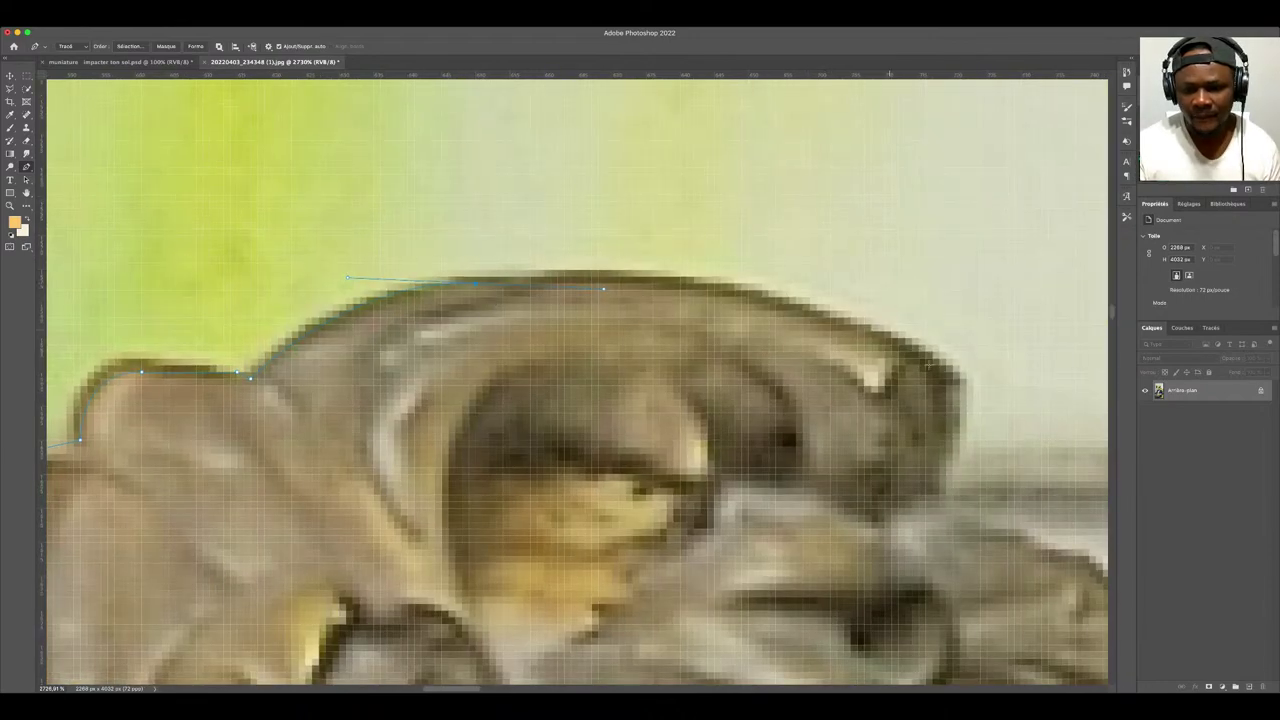
{"action": "left_click_drag", "start_coordinate": [932, 372], "coordinate": [1008, 457]}
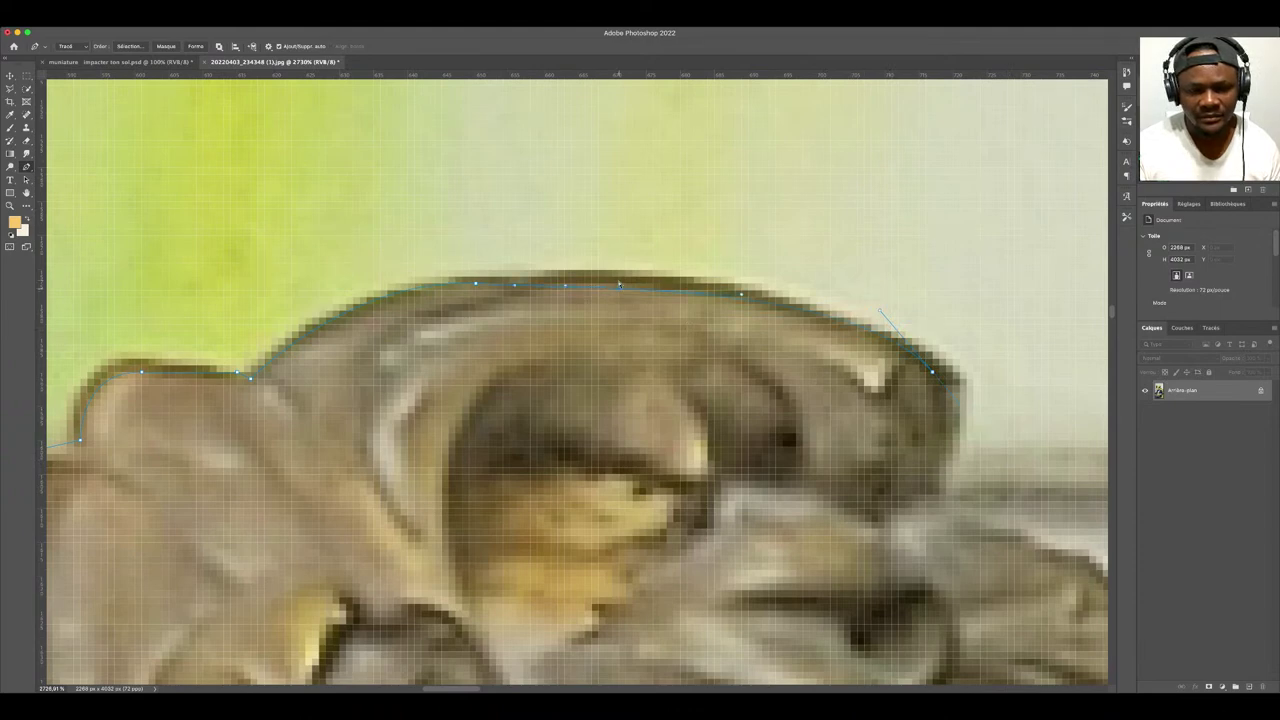
{"action": "left_click_drag", "start_coordinate": [985, 477], "coordinate": [771, 286]}
{"action": "scroll", "coordinate": [738, 291], "scroll_direction": "down", "scroll_amount": 2}
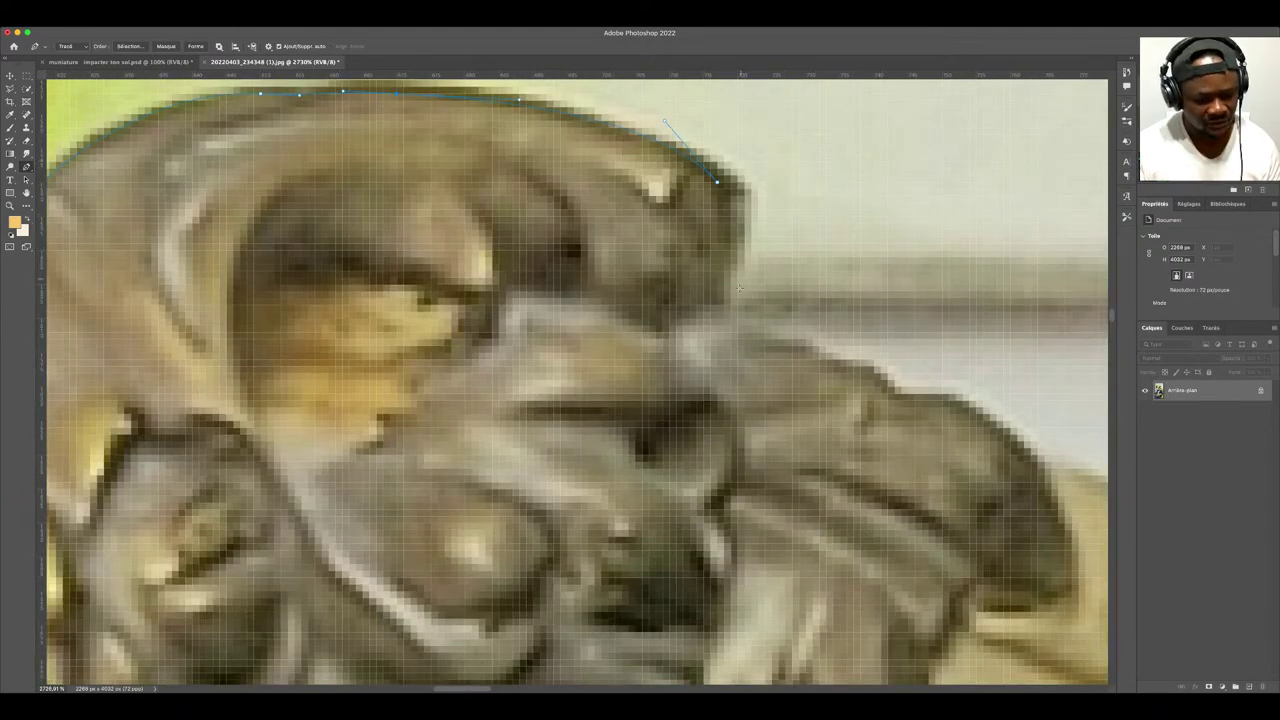
{"action": "scroll", "coordinate": [736, 290], "scroll_direction": "down", "scroll_amount": 3}
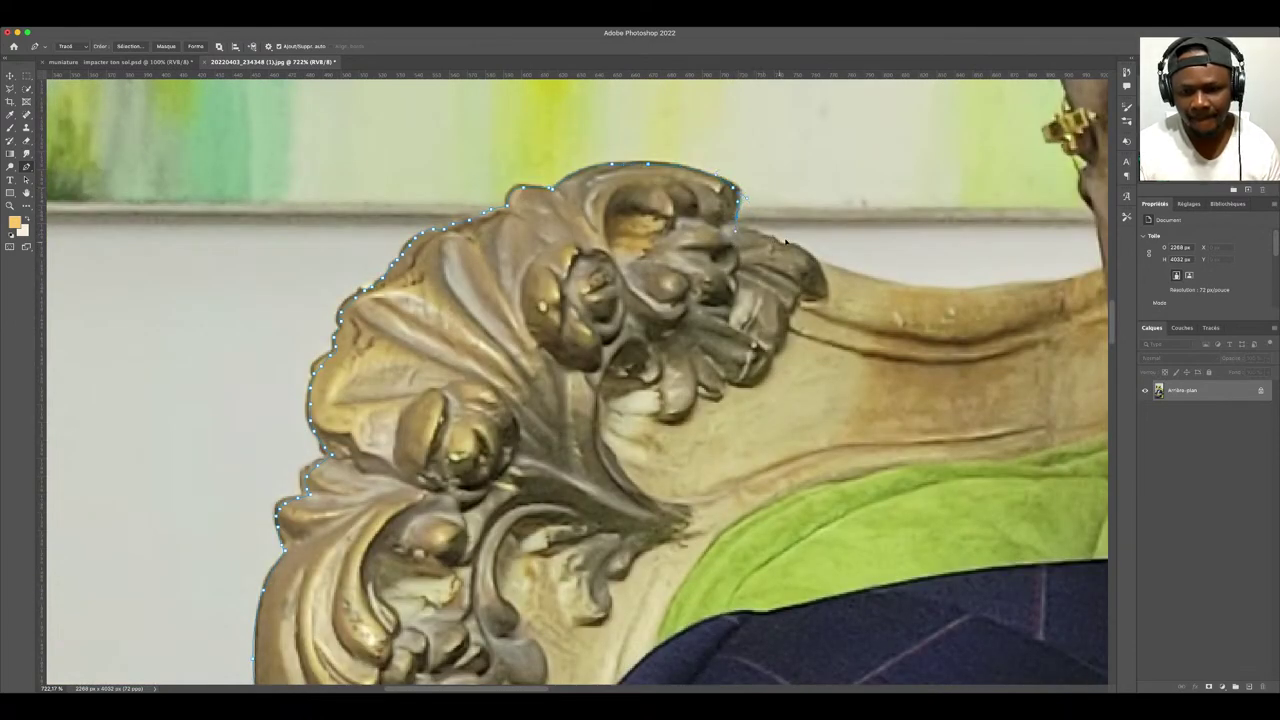
- Add anchors along the ornament and top rail to the cheek, smoothing the rail curve
{"action": "left_click", "coordinate": [763, 230]}
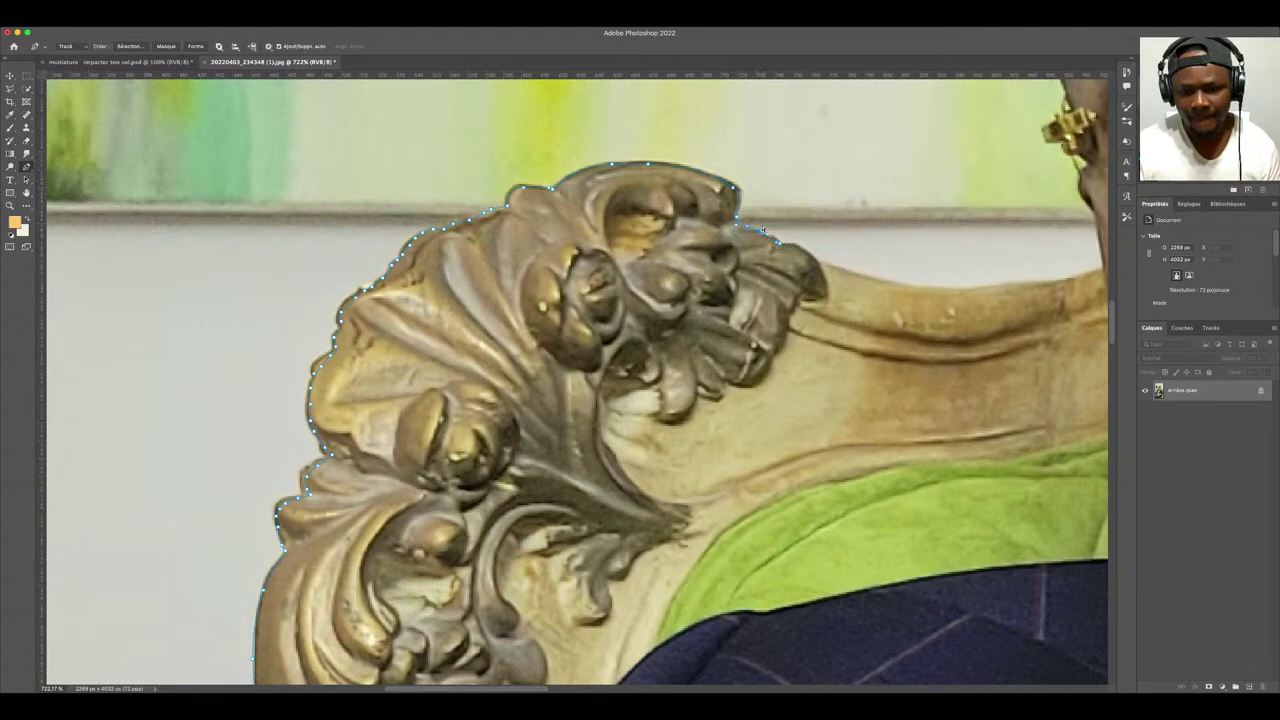
{"action": "left_click", "coordinate": [779, 242]}
{"action": "left_click", "coordinate": [822, 264]}
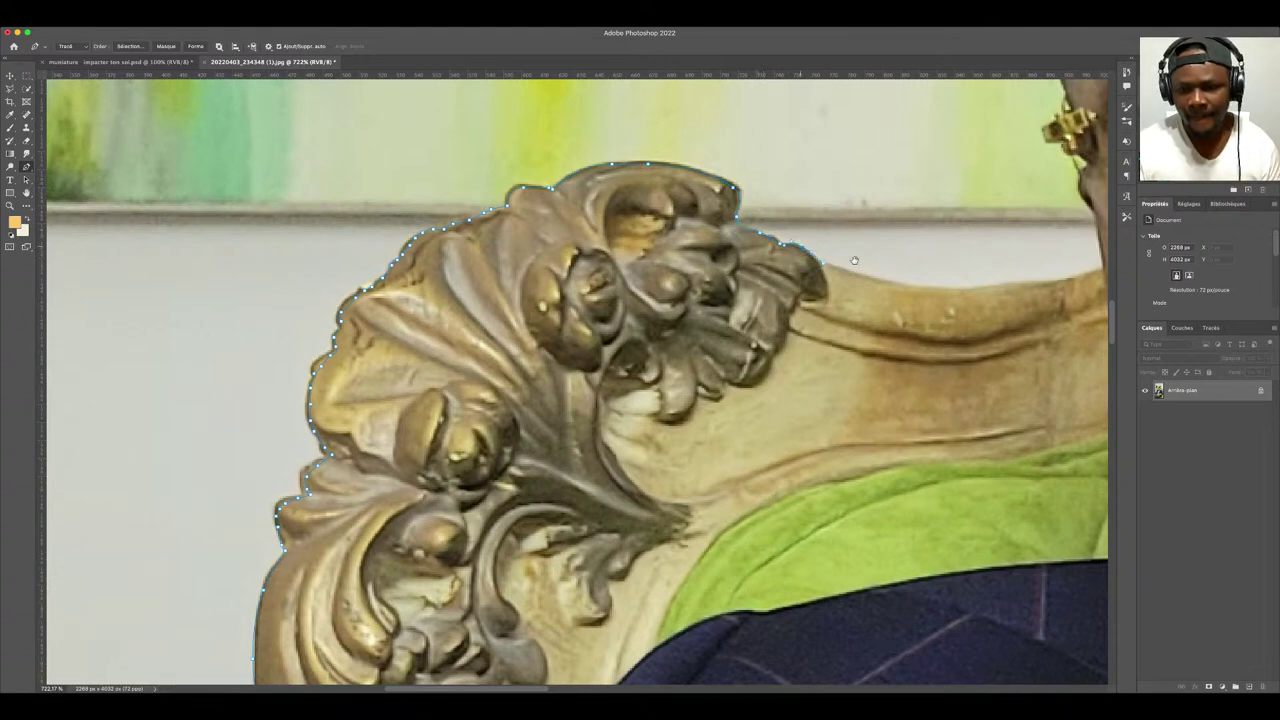
{"action": "scroll", "coordinate": [850, 262], "scroll_direction": "right", "scroll_amount": 5}
{"action": "left_click", "coordinate": [868, 288]}
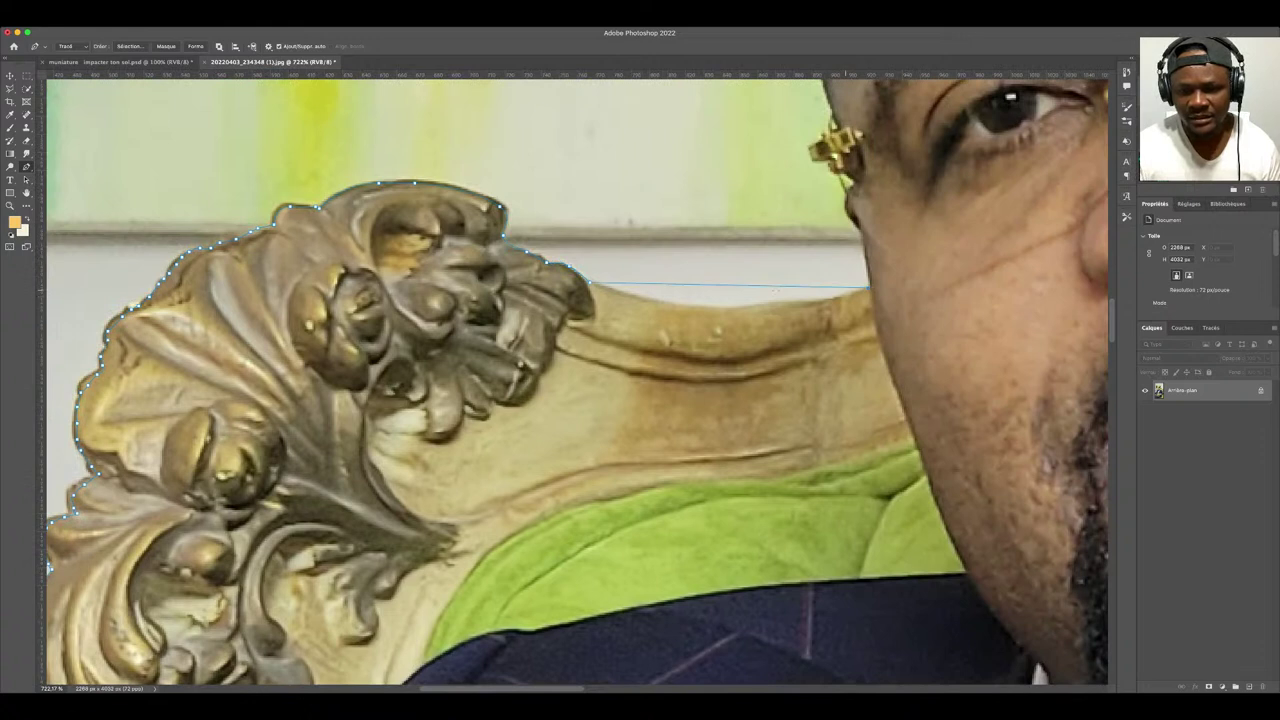
{"action": "mouse_move", "coordinate": [734, 287]}
{"action": "left_mouse_down"}
{"action": "mouse_move", "coordinate": [720, 302]}
{"action": "mouse_move", "coordinate": [821, 302]}
{"action": "left_mouse_up"}
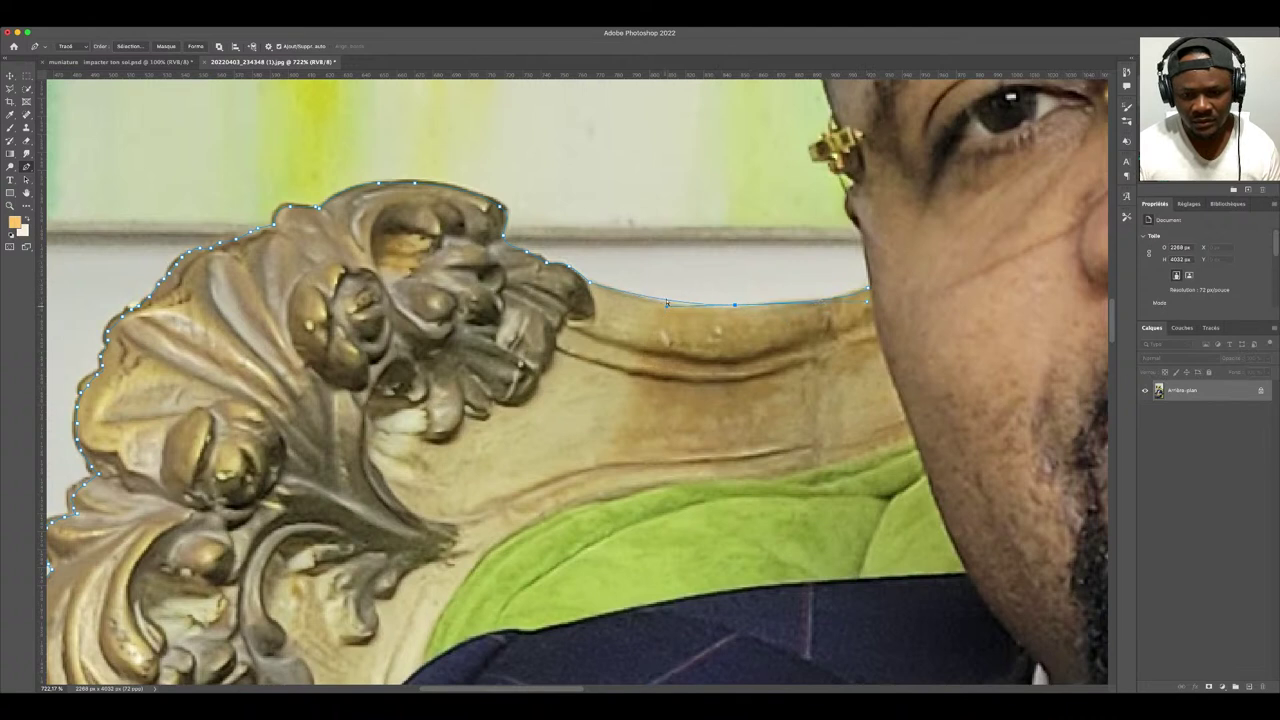
{"action": "left_click", "coordinate": [734, 304]}
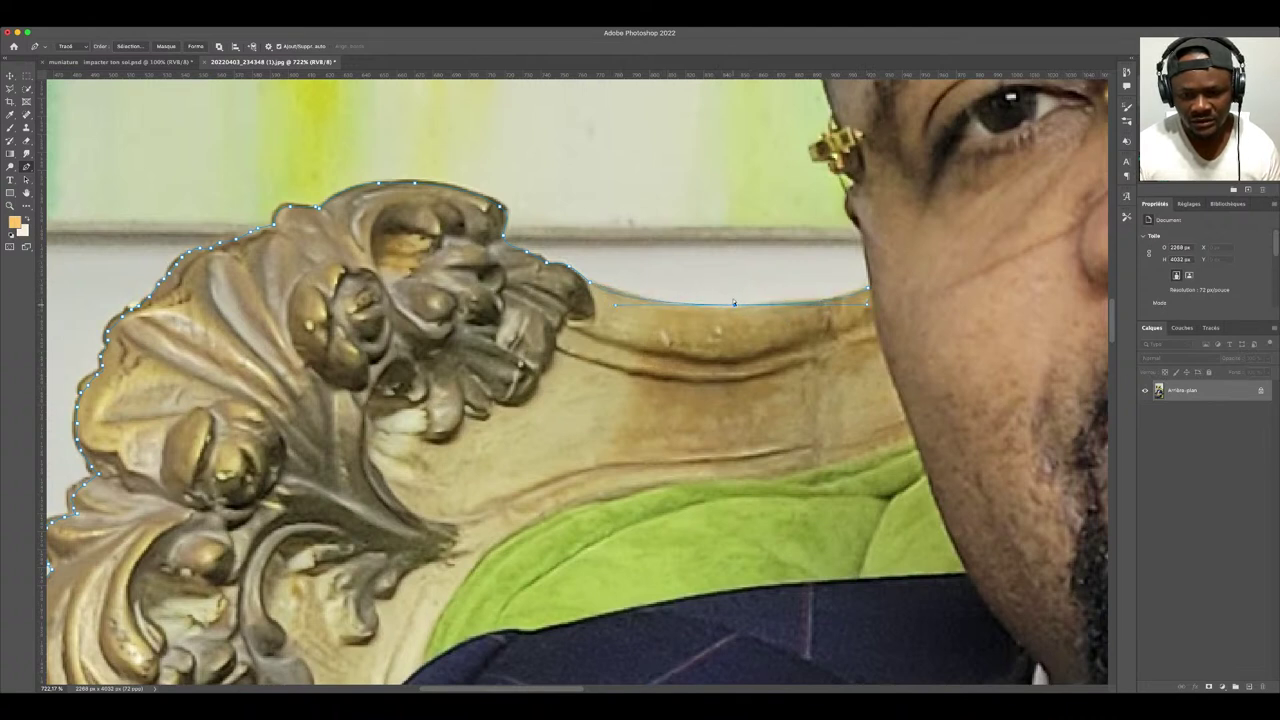
{"action": "left_click_drag", "start_coordinate": [734, 303], "coordinate": [627, 295]}
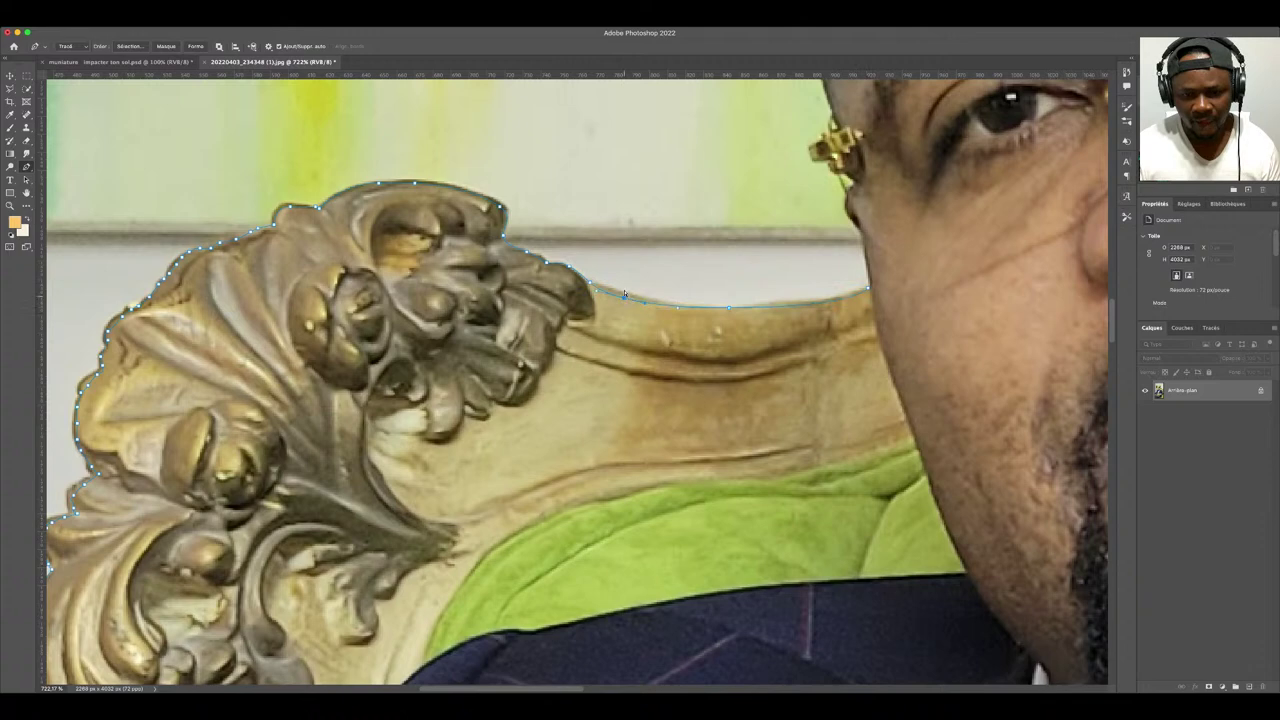
{"action": "scroll", "coordinate": [643, 298], "scroll_direction": "right", "scroll_amount": 5}
{"action": "scroll", "coordinate": [643, 298], "scroll_direction": "up", "scroll_amount": 2}
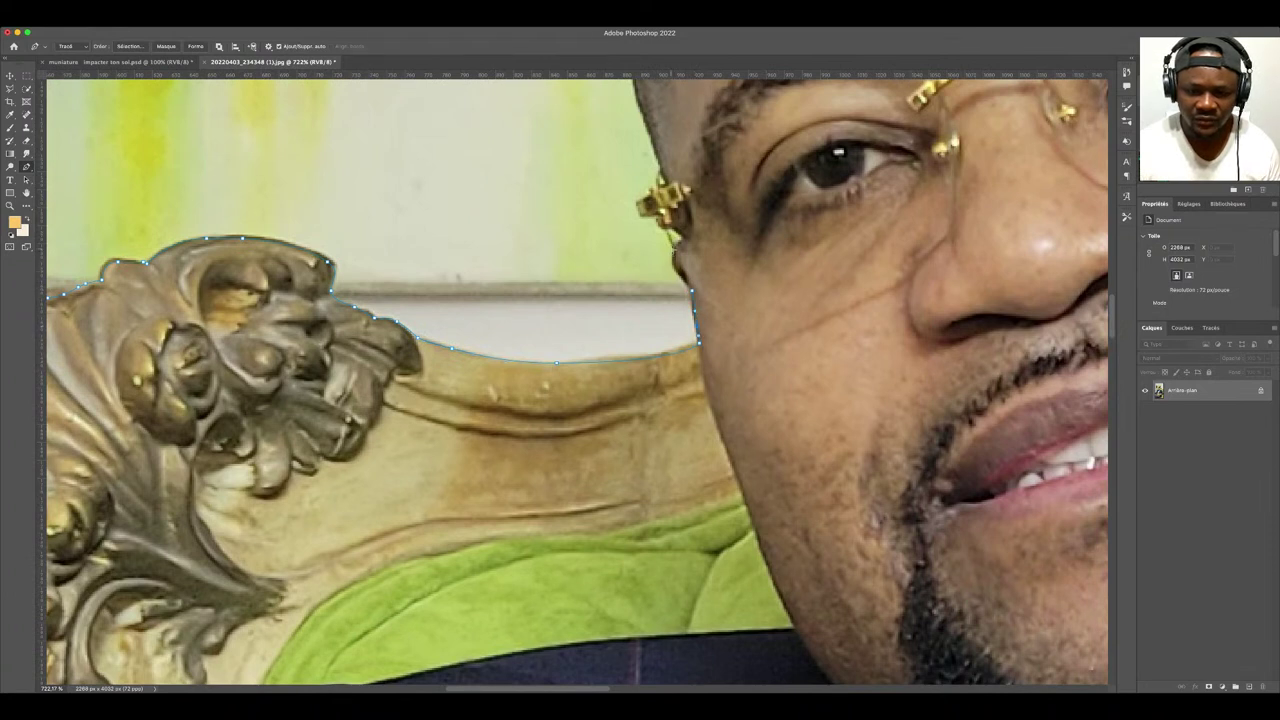
- Add Pen anchors up the cheek edge and curve the path around the gold glasses hinge
{"action": "left_click", "coordinate": [674, 256]}
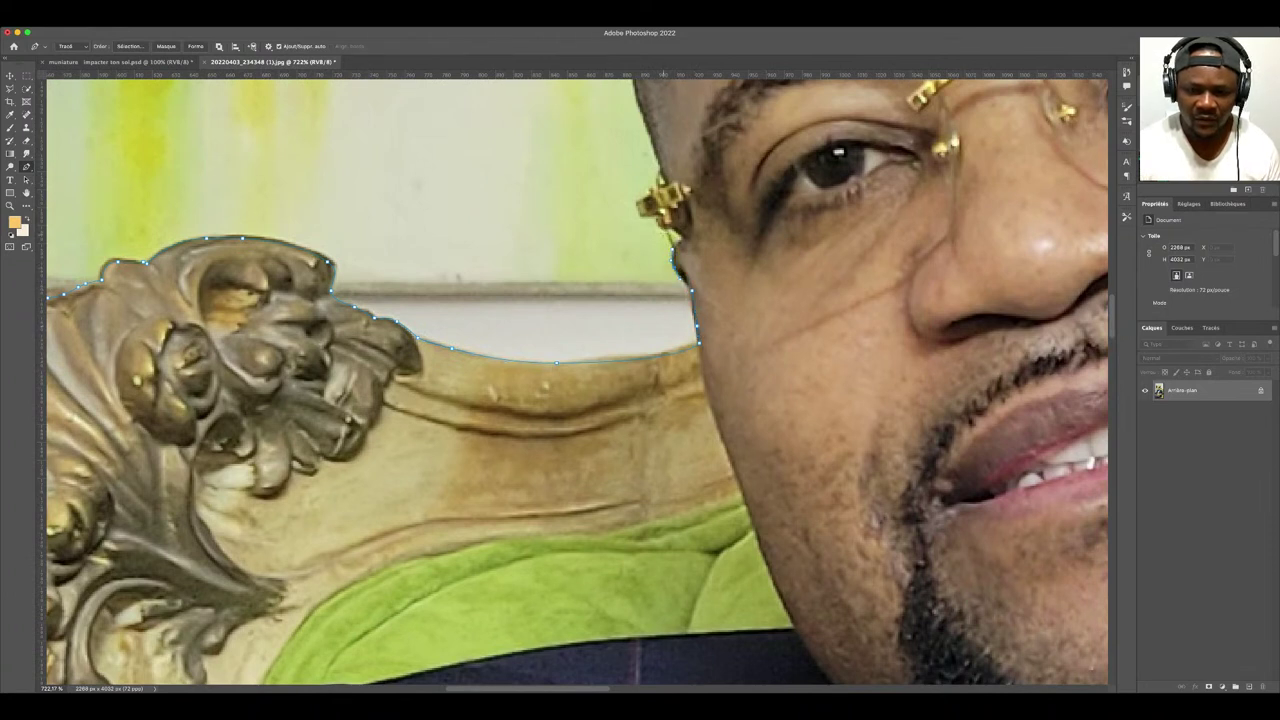
{"action": "left_click", "coordinate": [657, 218]}
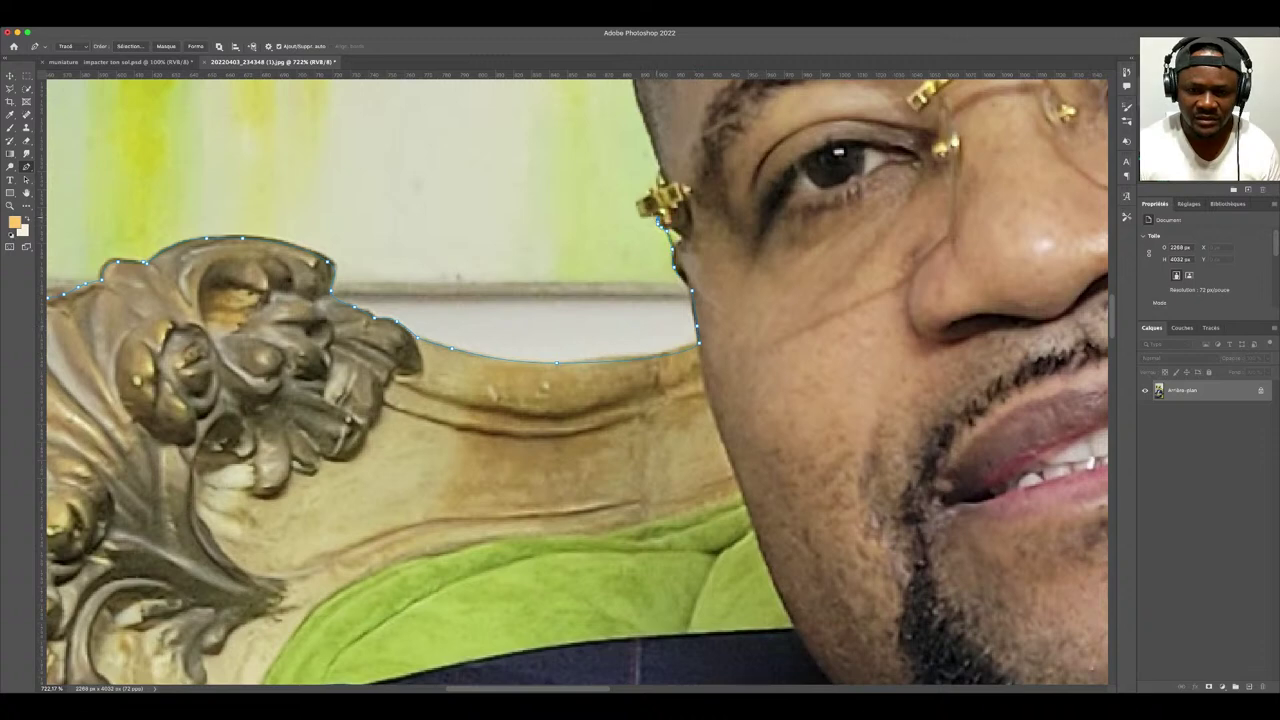
{"action": "left_click", "coordinate": [647, 198]}
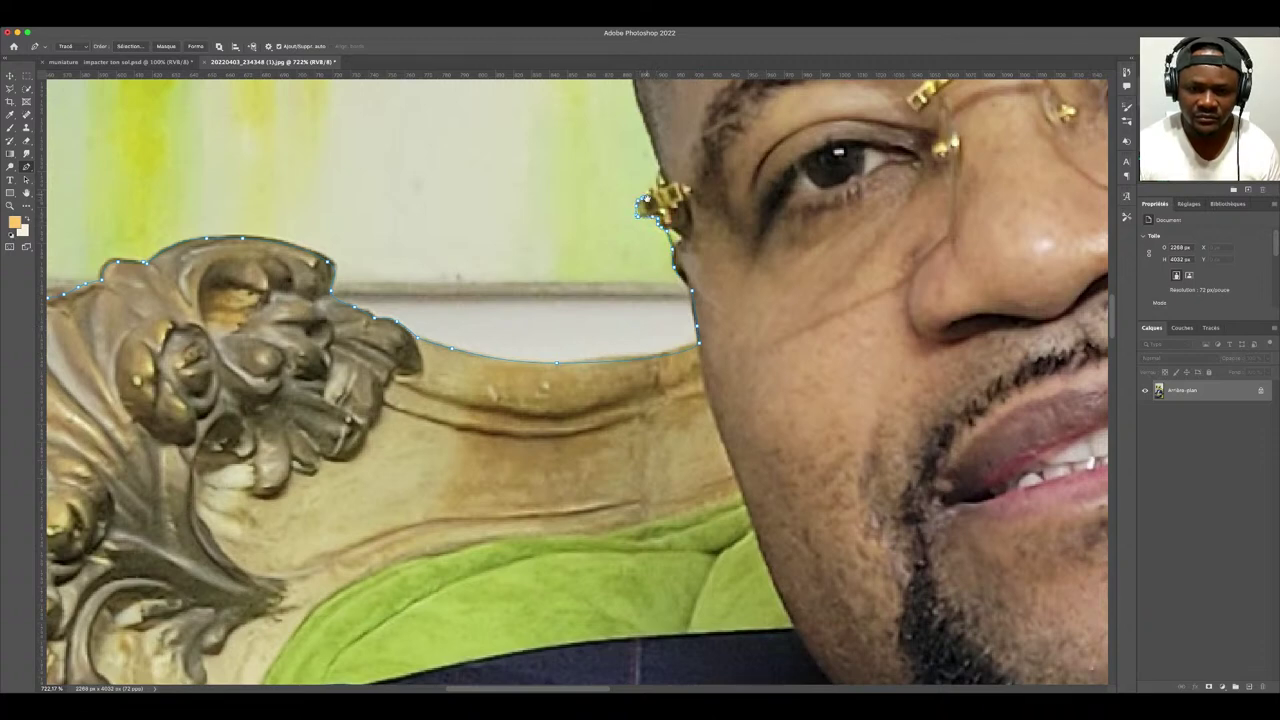
{"action": "left_click_drag", "start_coordinate": [647, 198], "coordinate": [633, 278]}
{"action": "scroll", "coordinate": [633, 278], "scroll_direction": "up", "scroll_amount": 1}
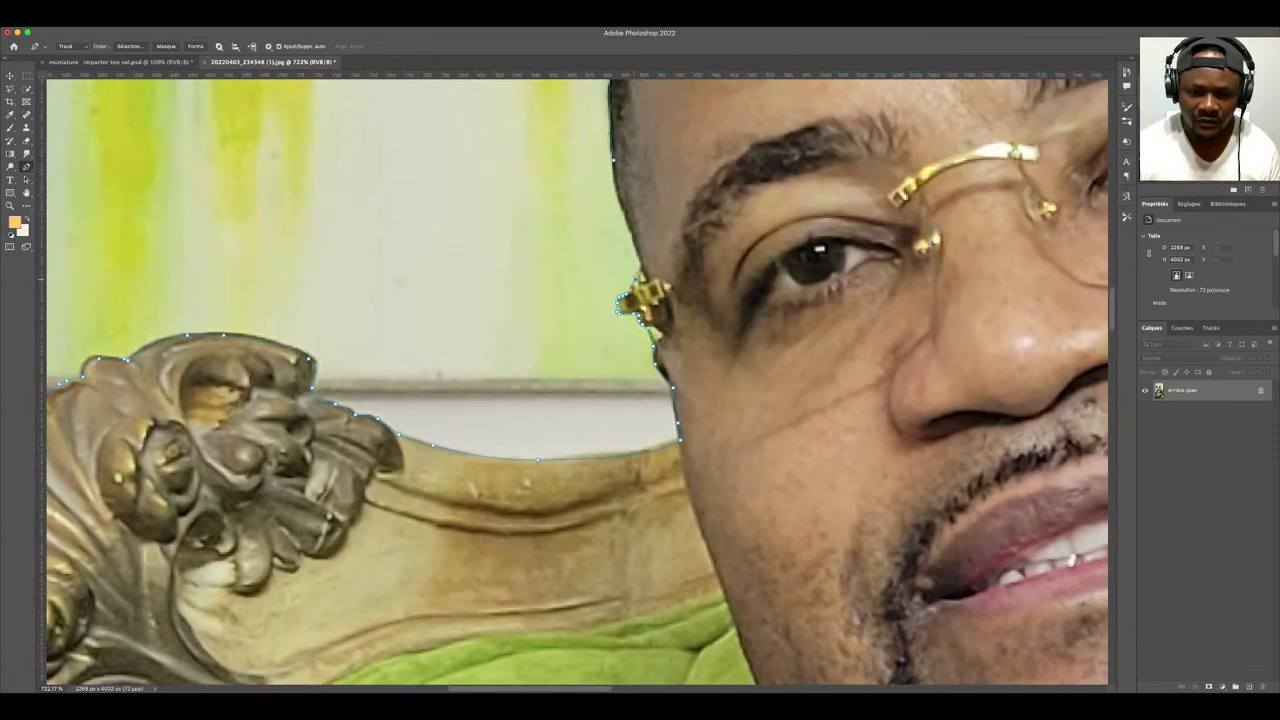
{"action": "scroll", "coordinate": [641, 272], "scroll_direction": "up", "scroll_amount": 3}
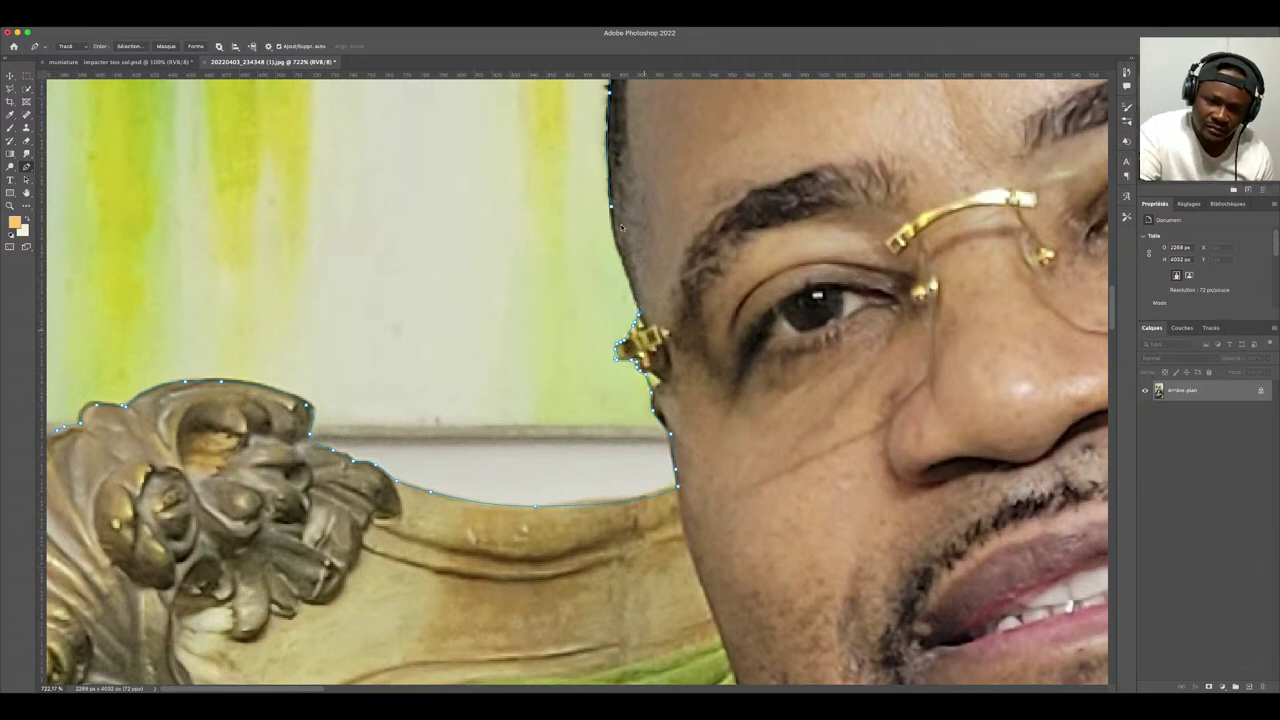
{"action": "scroll", "coordinate": [620, 319], "scroll_direction": "down", "scroll_amount": 3}
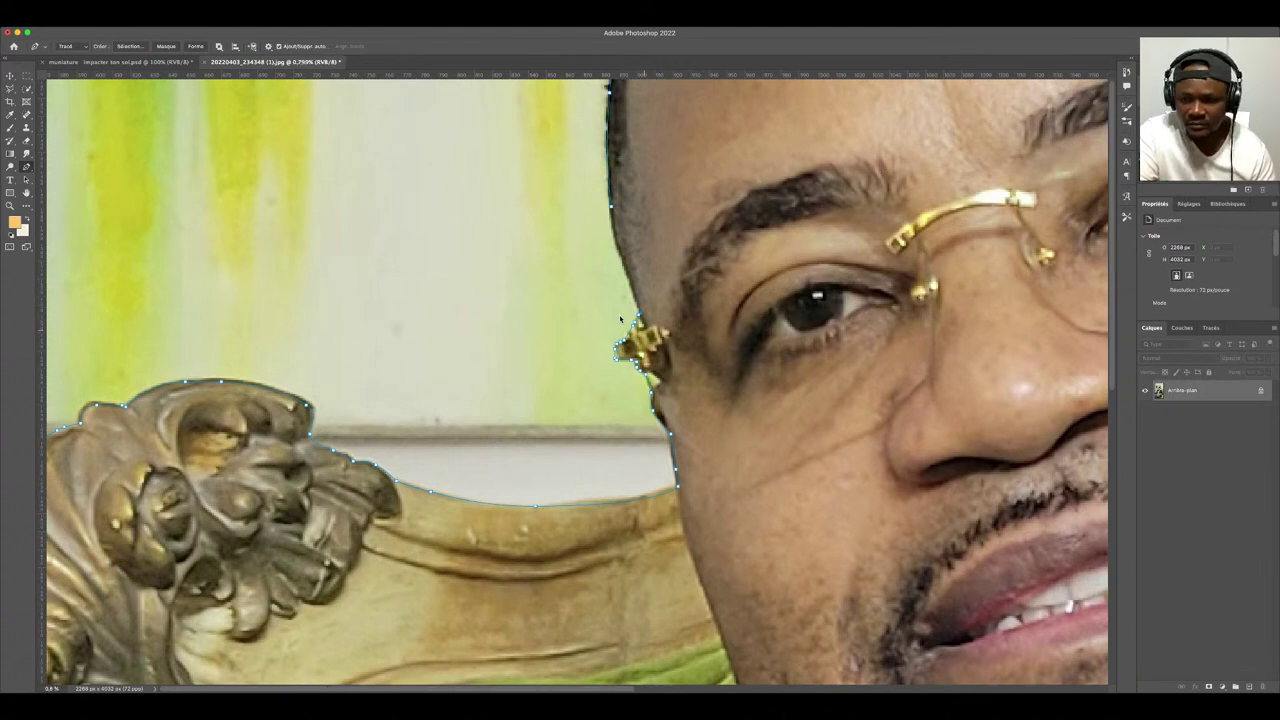
{"action": "scroll", "coordinate": [620, 319], "scroll_direction": "up", "scroll_amount": 3}
{"action": "scroll", "coordinate": [620, 319], "scroll_direction": "down", "scroll_amount": 5}
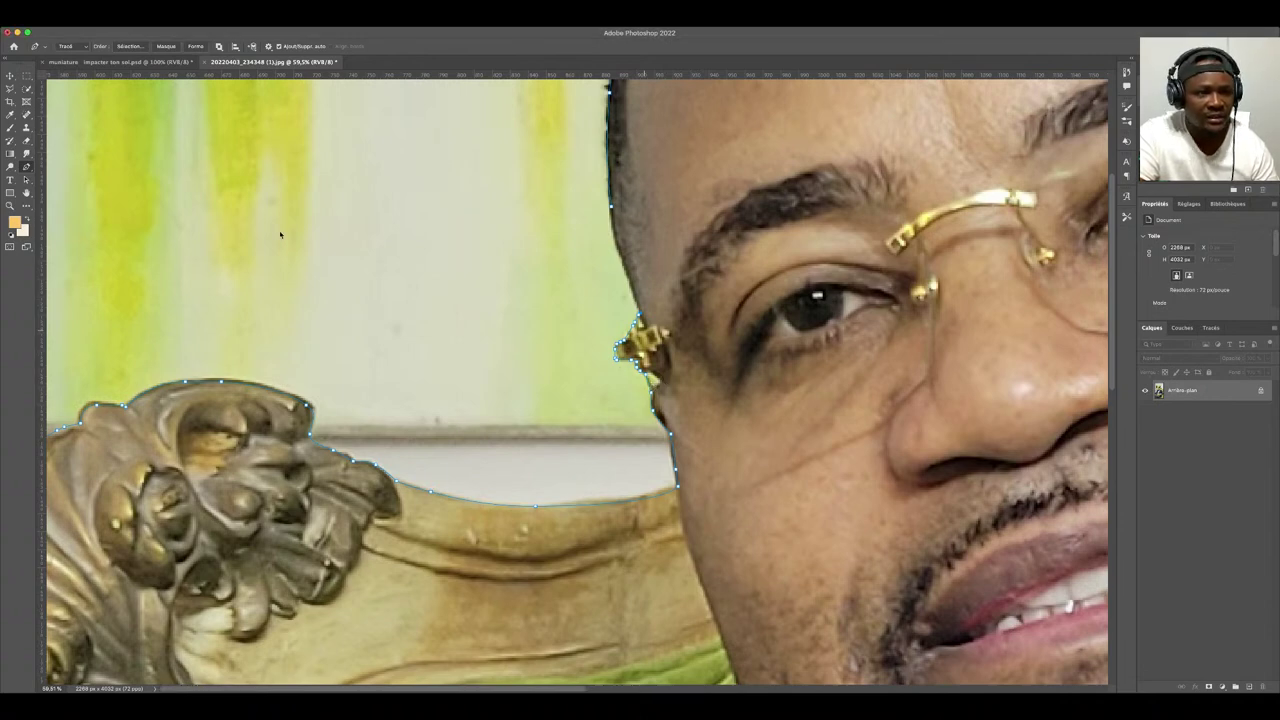
- Glance at the flyer, then return to the portrait photo and zoom out
{"action": "left_click", "coordinate": [97, 62]}
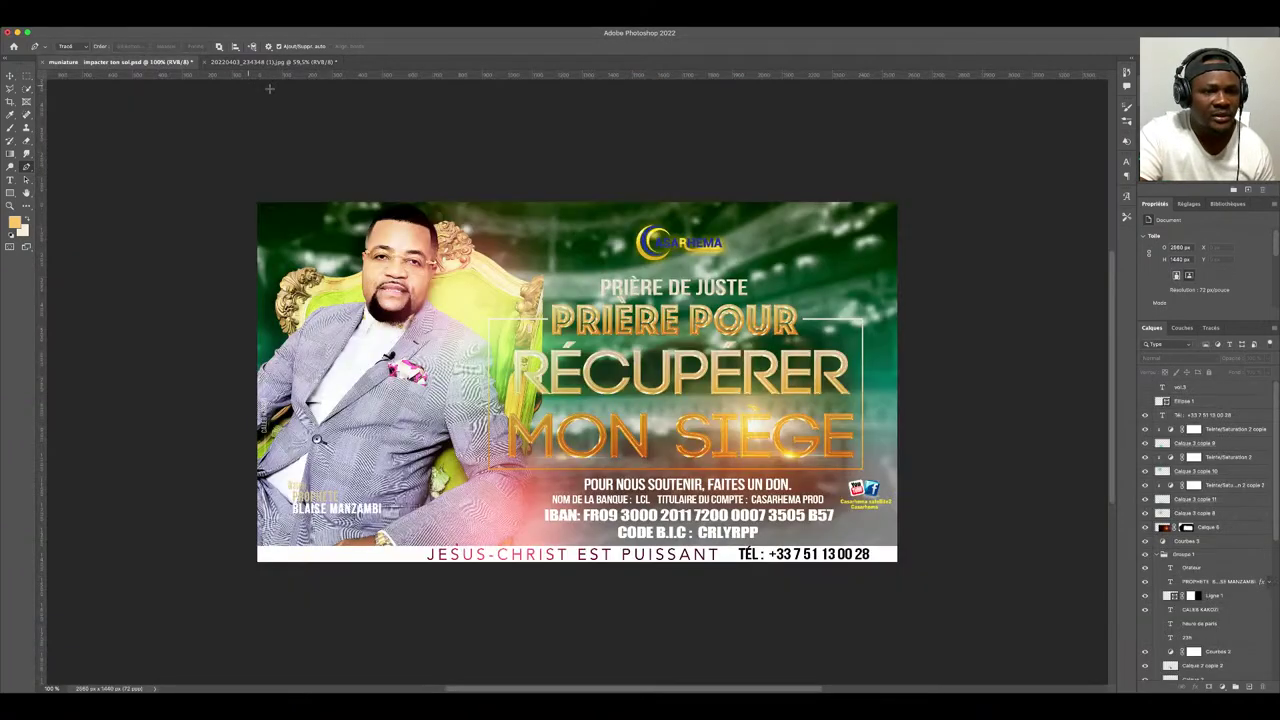
{"action": "left_click", "coordinate": [255, 62]}
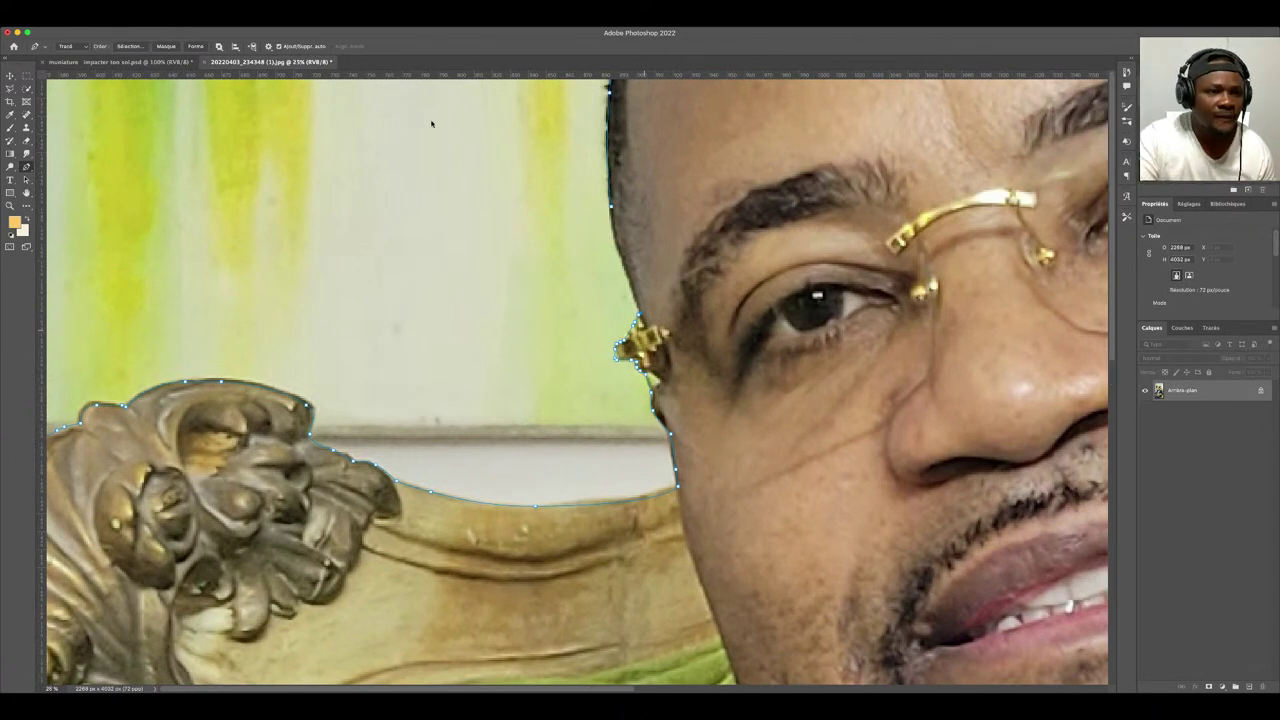
{"action": "key", "text": "ctrl+minus"}
{"action": "key", "text": "ctrl+minus"}
{"action": "key", "text": "ctrl+minus"}
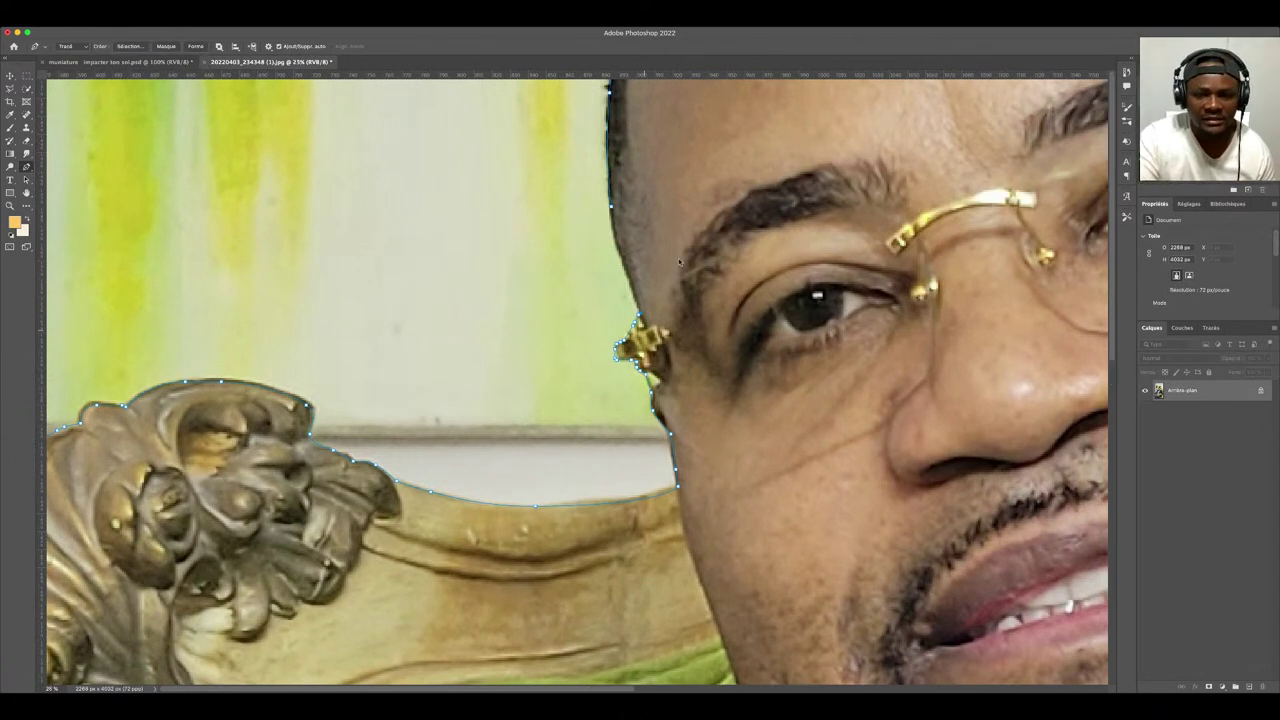
{"action": "key", "text": "h"}
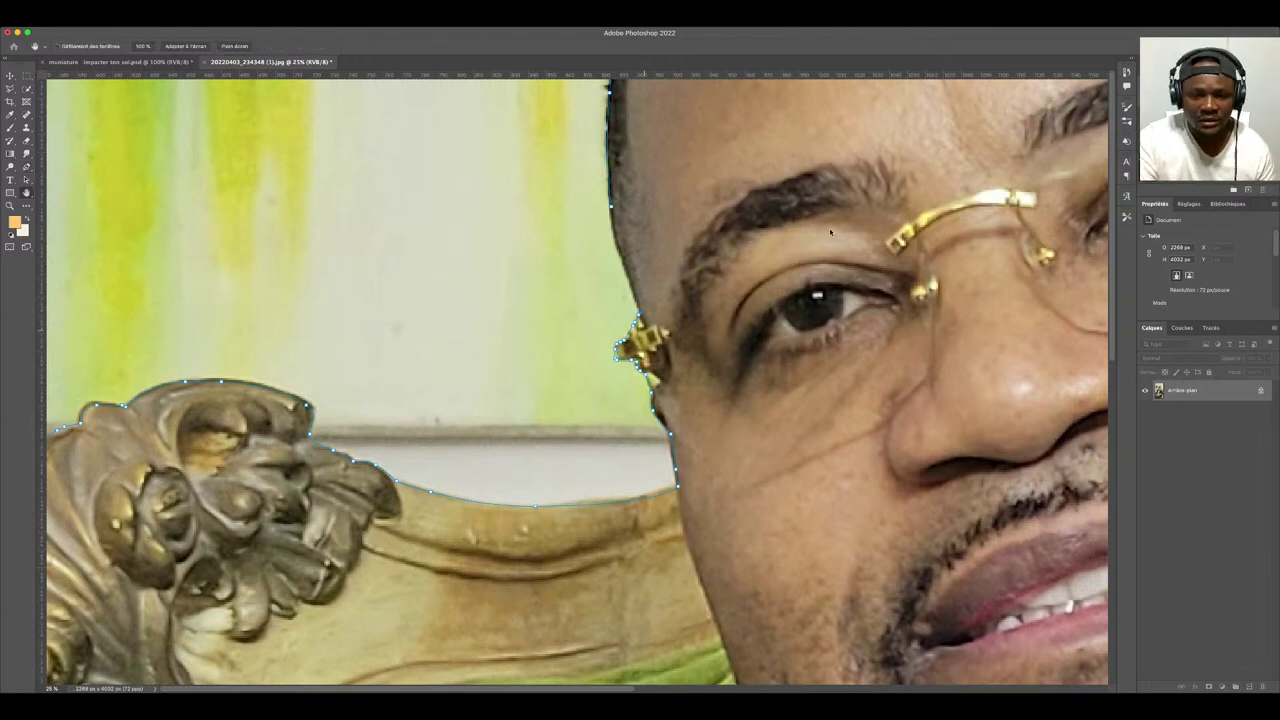
- Save the portrait photo as PABLAISE.psd and close its document
{"action": "key", "text": "p"}
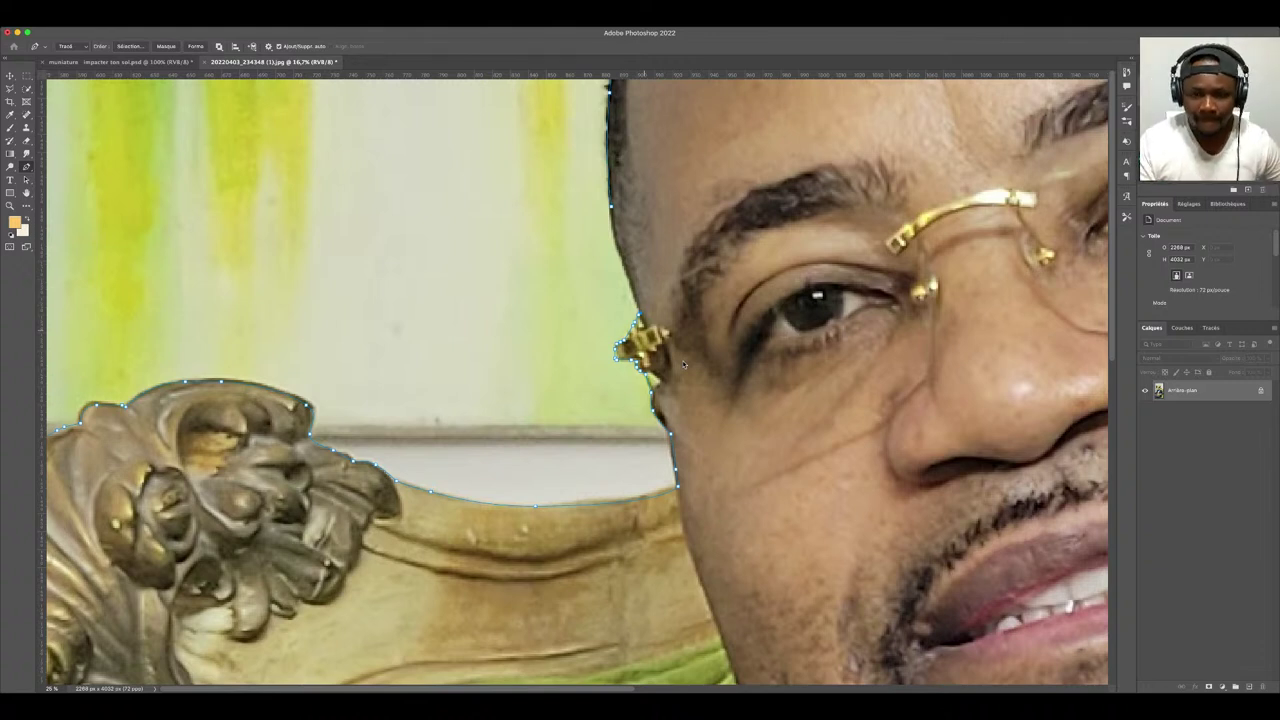
{"action": "key", "text": "h"}
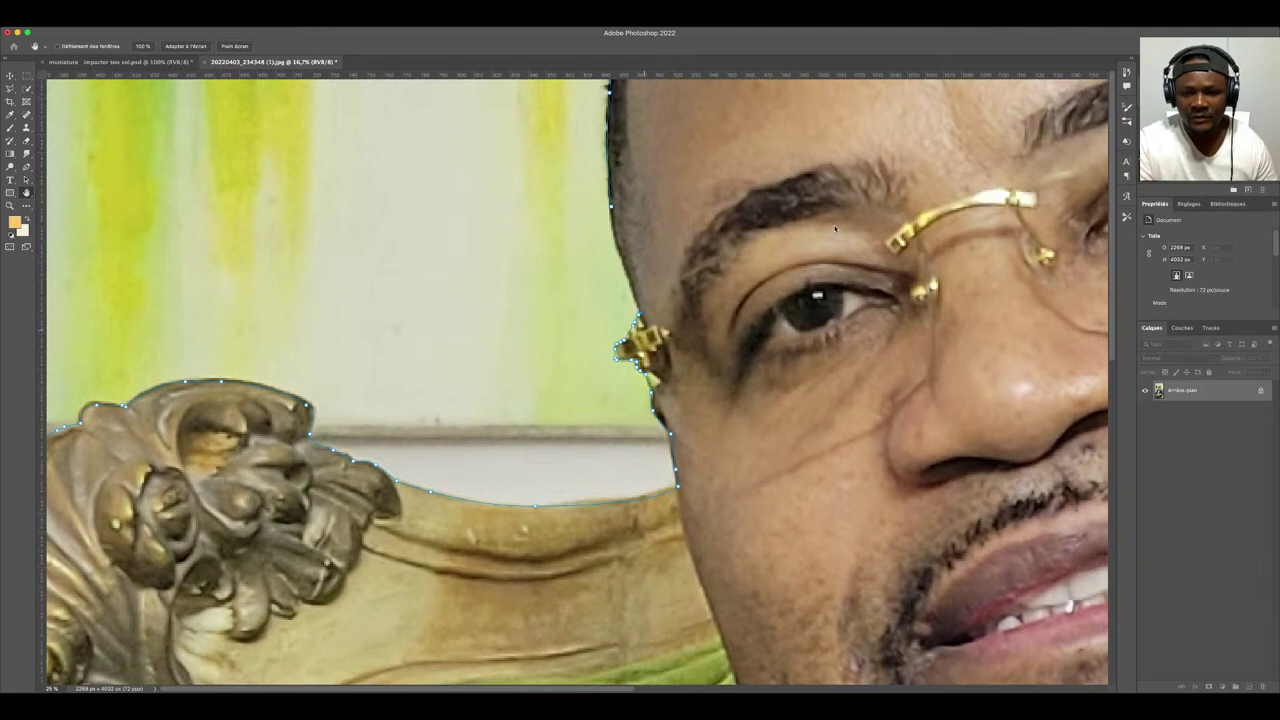
{"action": "key", "text": "p"}
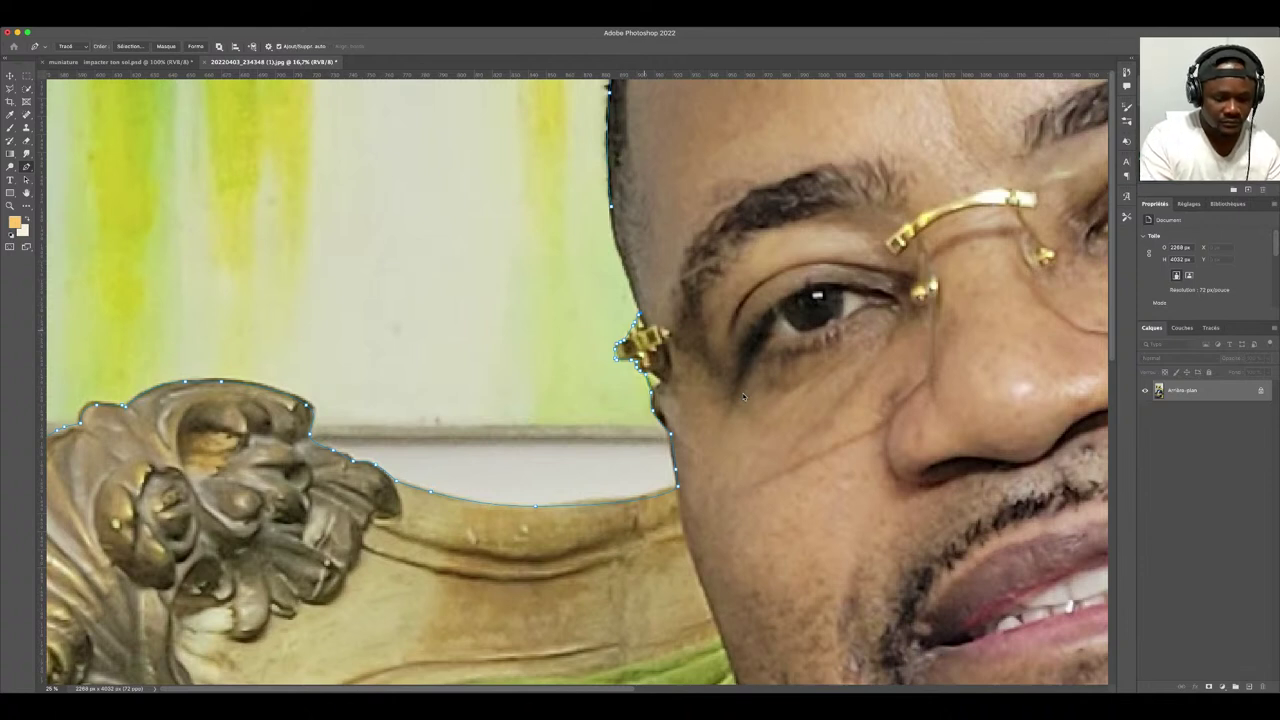
{"action": "key", "text": "Return"}
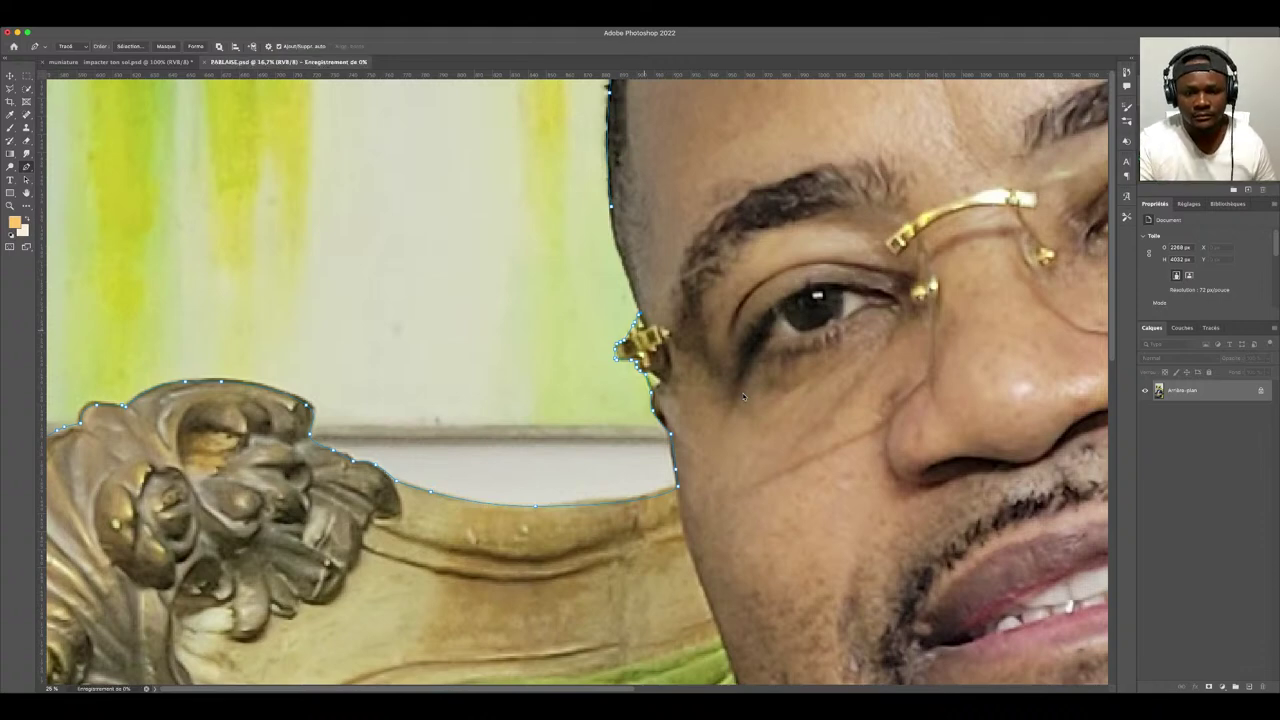
{"action": "left_click", "coordinate": [205, 63]}
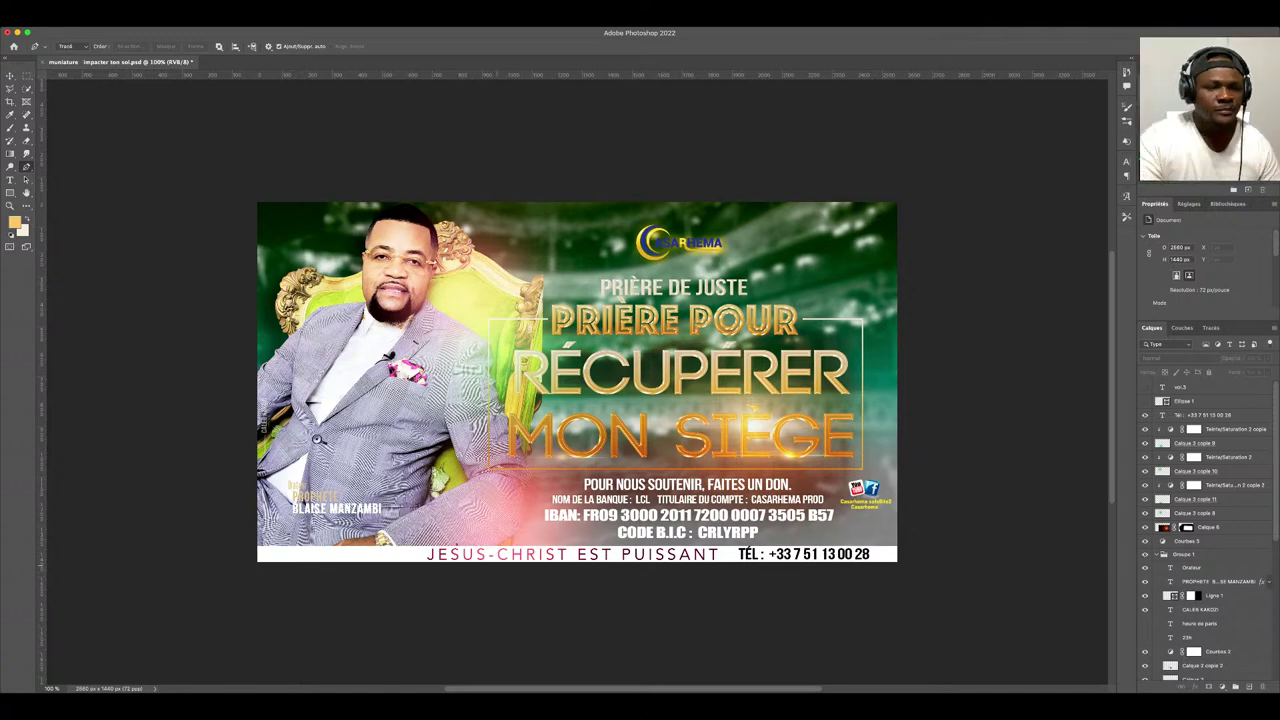
- Zoom into PABLAISE.psd and add a Pen anchor along the side of the head toward the hairline
{"action": "scroll", "coordinate": [463, 394], "scroll_direction": "up", "scroll_amount": 3}
{"action": "scroll", "coordinate": [463, 394], "scroll_direction": "down", "scroll_amount": 5}
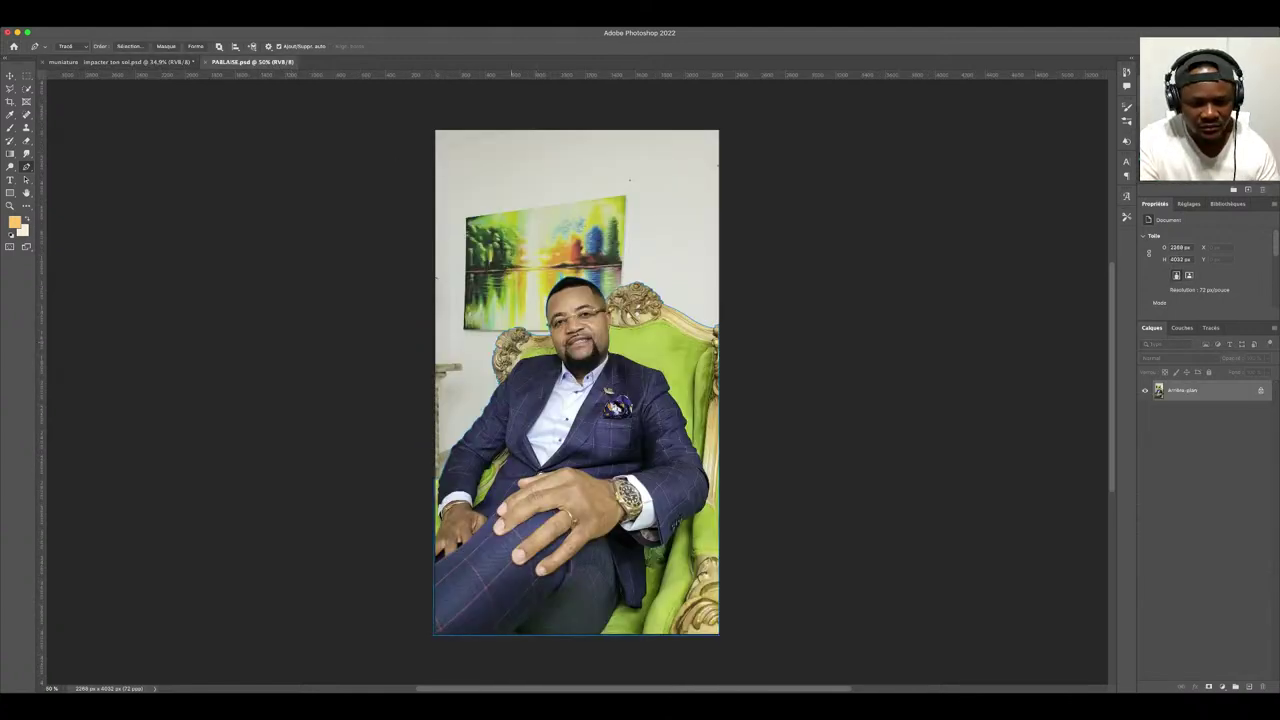
{"action": "scroll", "coordinate": [510, 329], "scroll_direction": "up", "scroll_amount": 10}
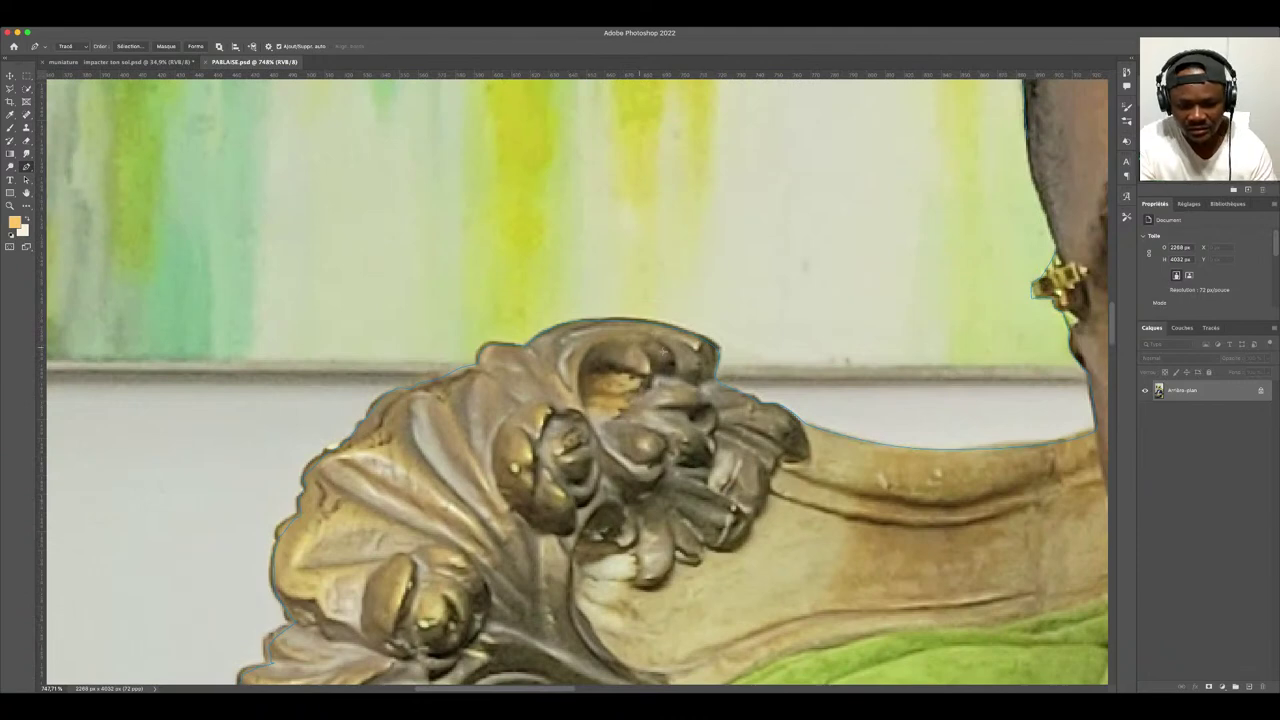
{"action": "scroll", "coordinate": [696, 383], "scroll_direction": "right", "scroll_amount": 5}
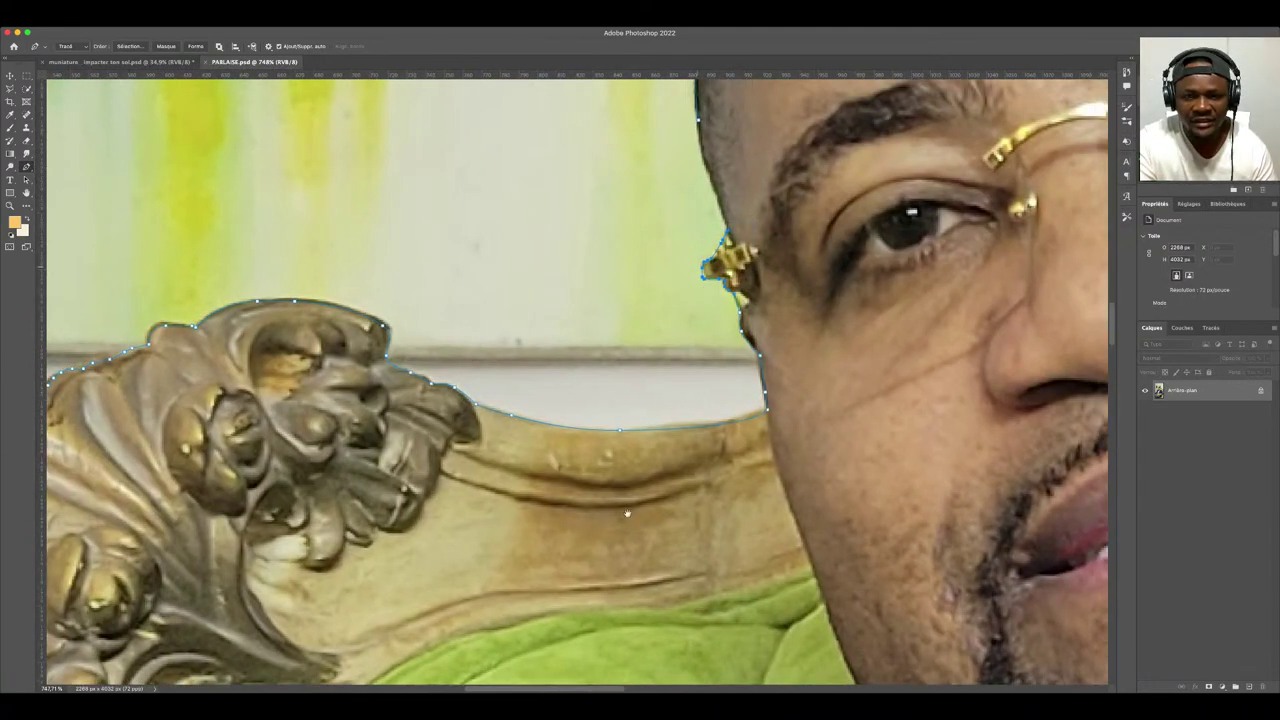
{"action": "scroll", "coordinate": [716, 278], "scroll_direction": "up", "scroll_amount": 5}
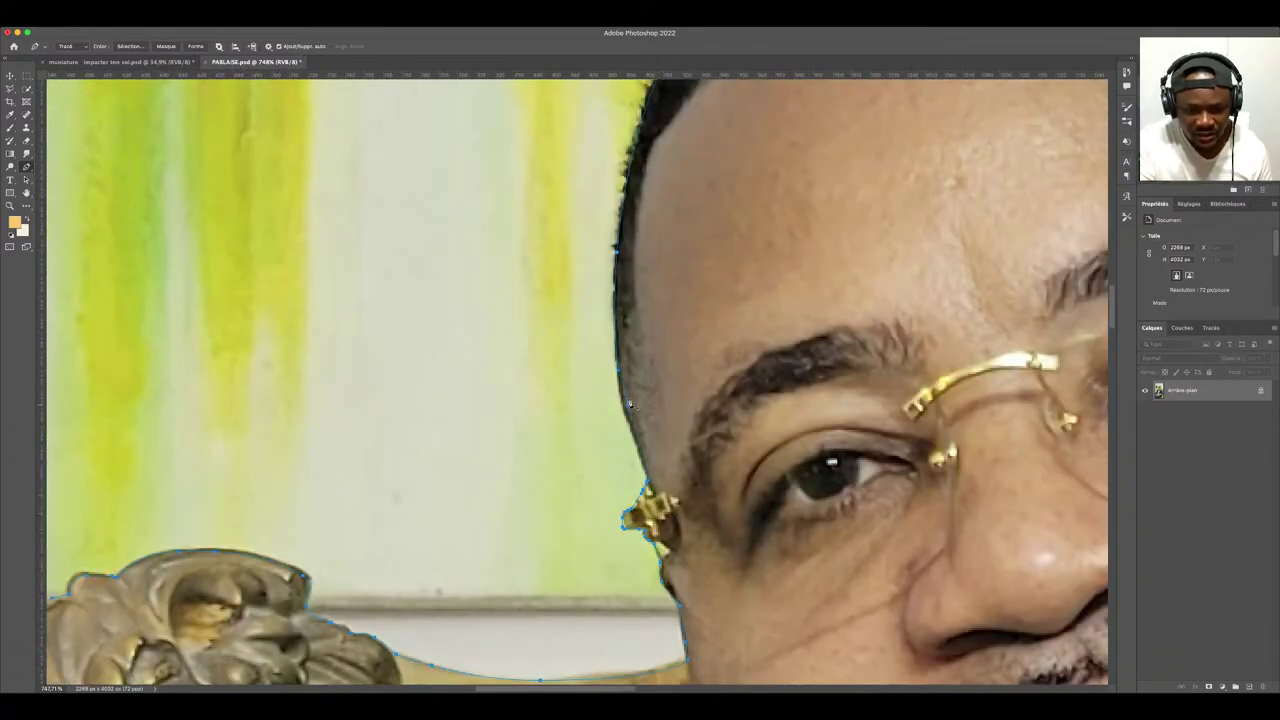
{"action": "left_click", "coordinate": [626, 404]}
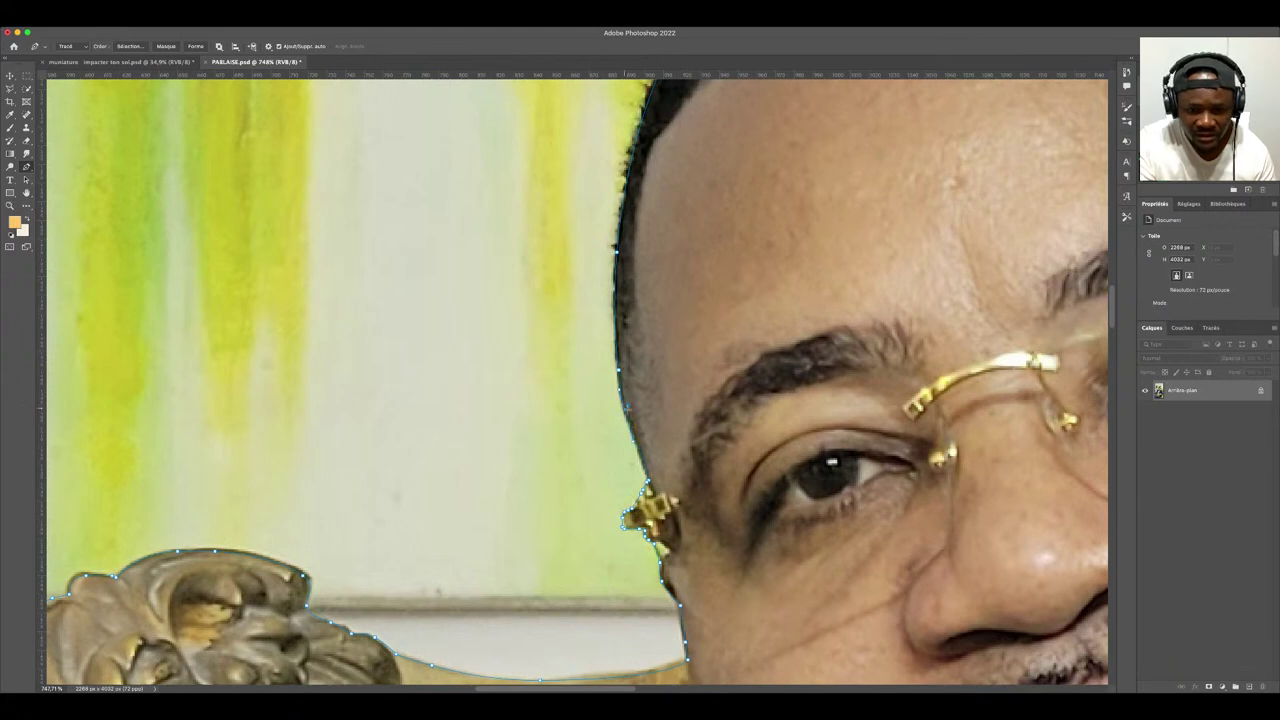
{"action": "scroll", "coordinate": [643, 355], "scroll_direction": "up", "scroll_amount": 5}
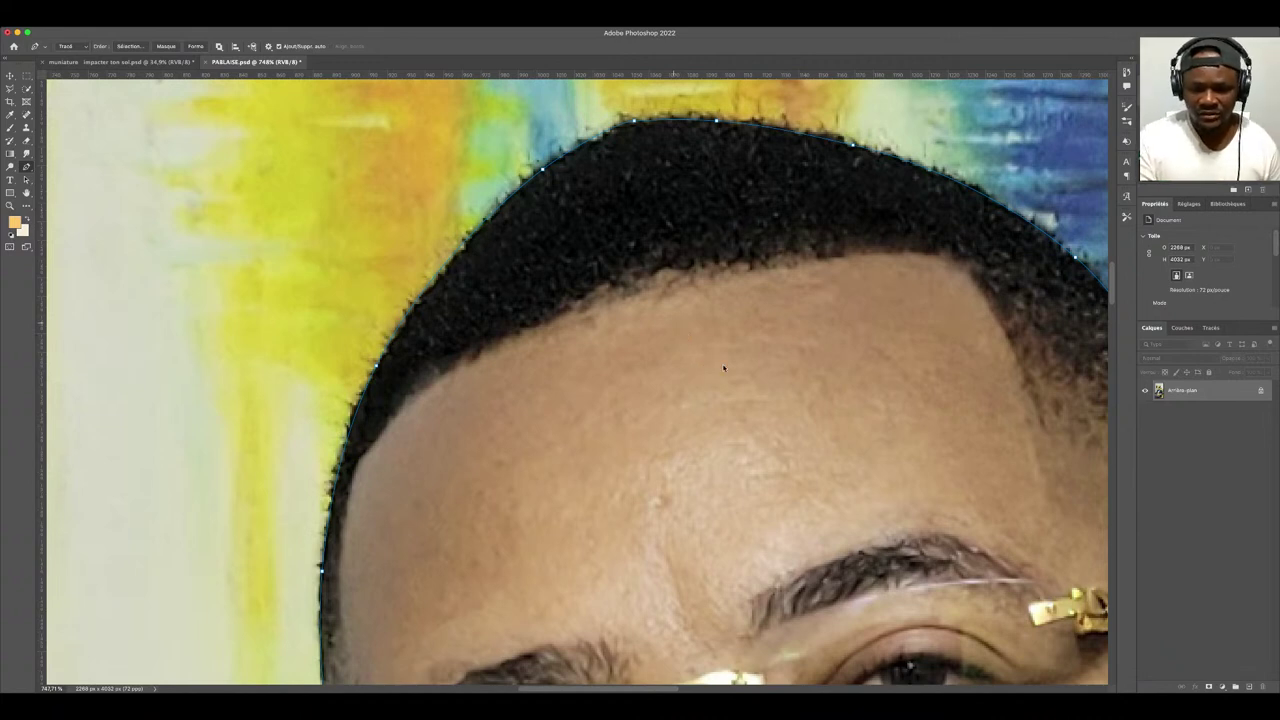
{"action": "key", "text": "i"}
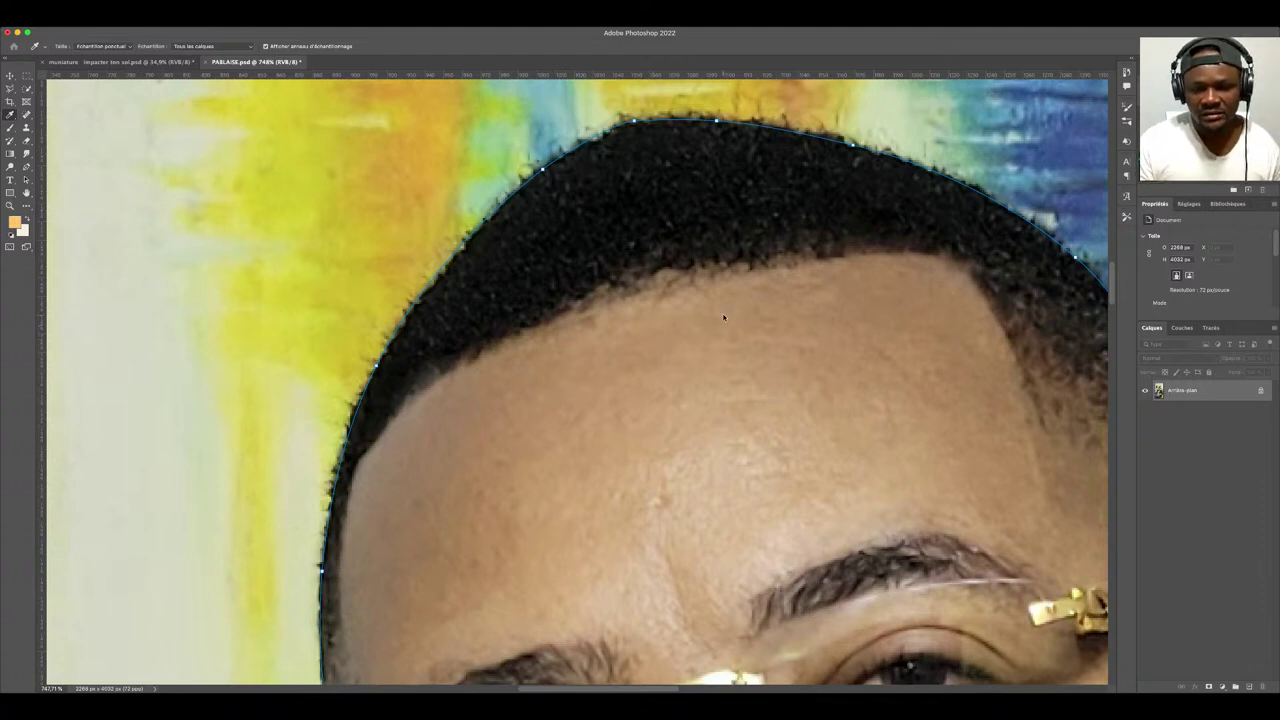
- Convert the traced path to a selection and copy the man and chair to a new layer
{"action": "key", "text": "p"}
{"action": "key", "text": "ctrl+Return"}
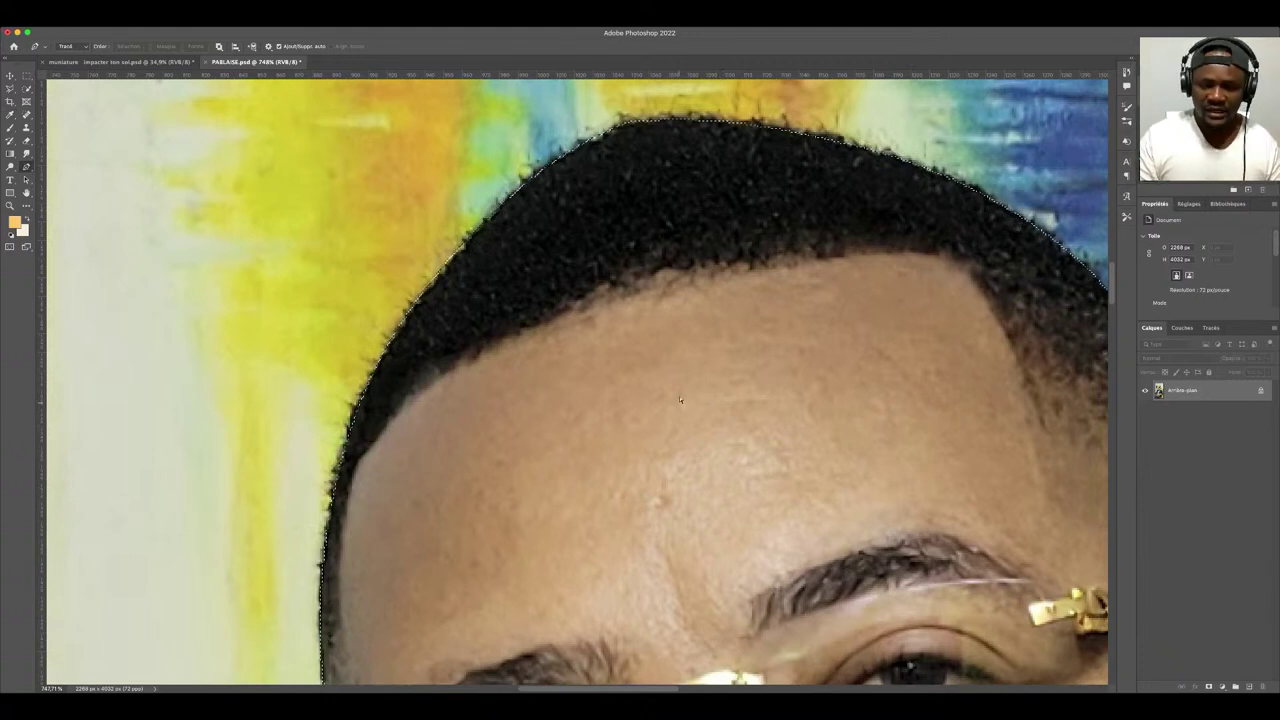
{"action": "key", "text": "ctrl+0"}
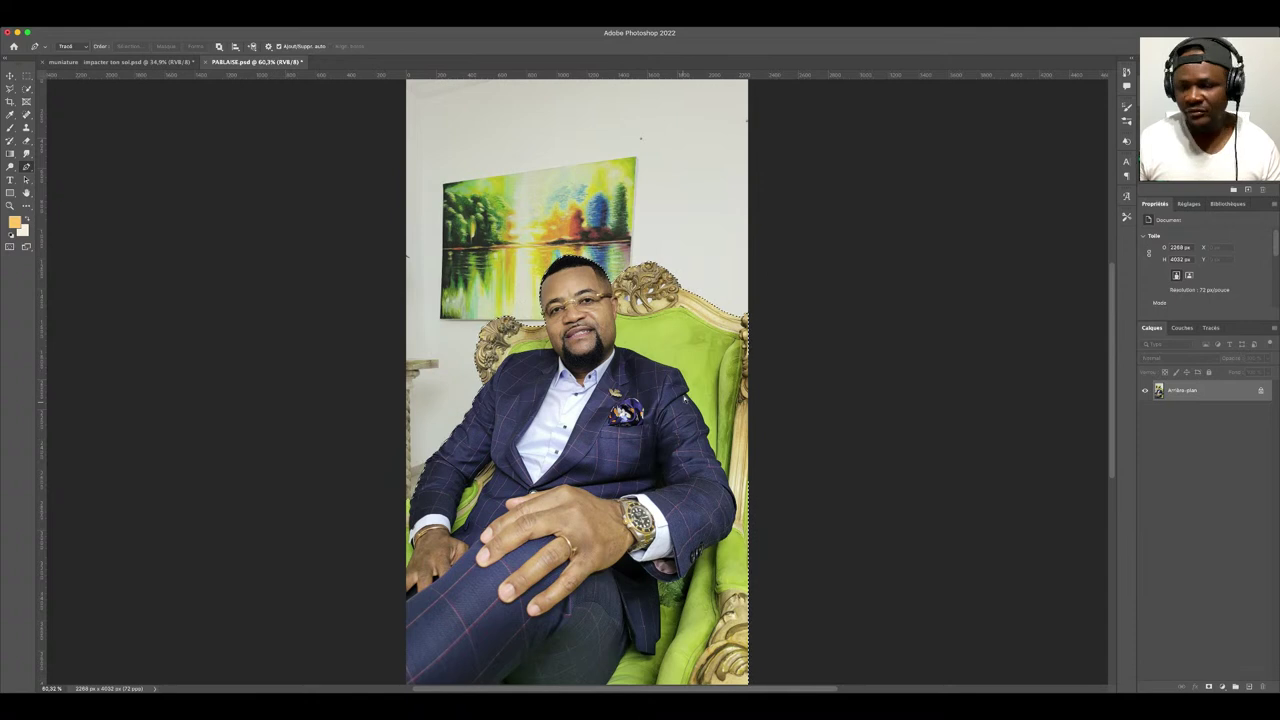
{"action": "key", "text": "ctrl+j"}
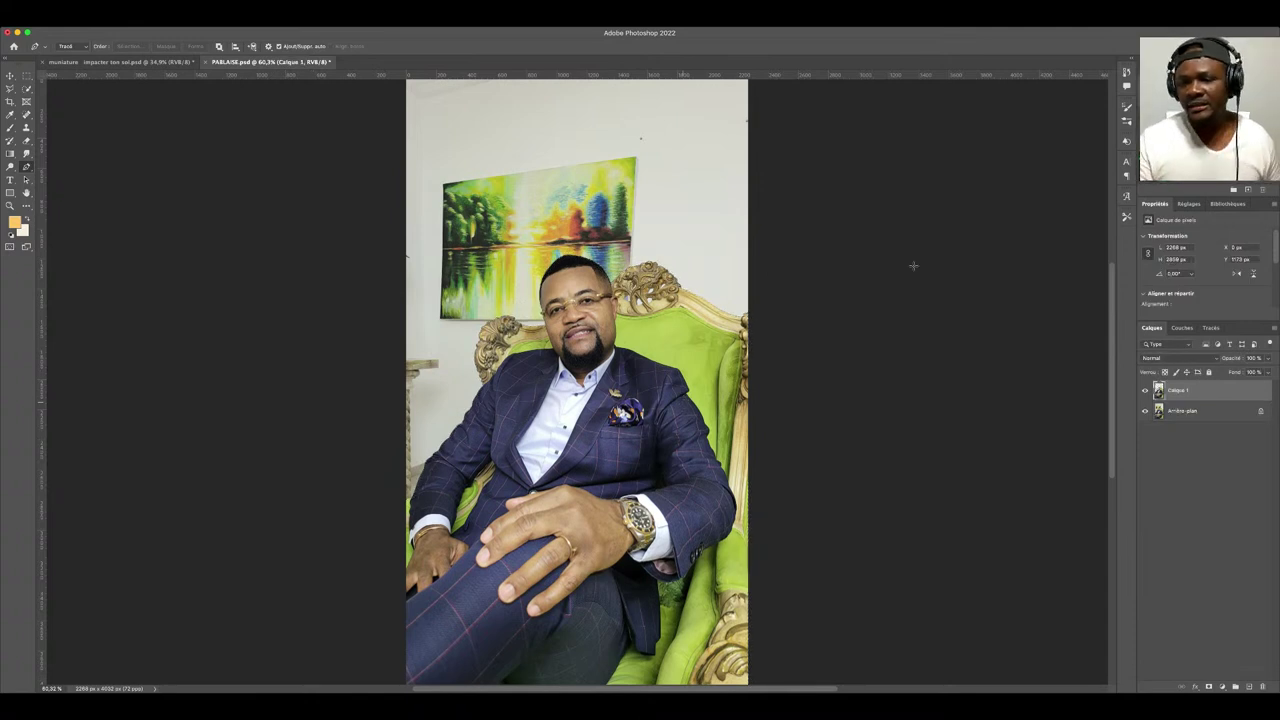
- Toggle the background's visibility, undo the layer copy, and recopy the subject to Calque 1
{"action": "left_click", "coordinate": [1146, 411]}
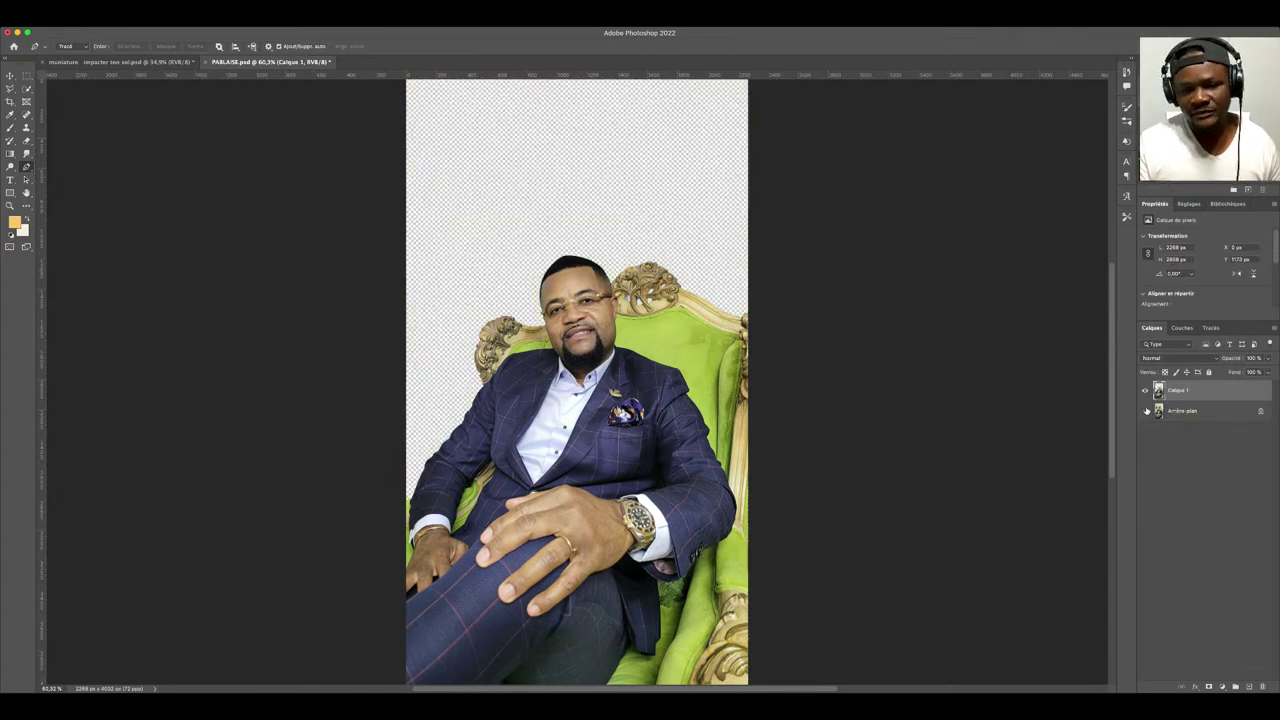
{"action": "left_click", "coordinate": [1146, 411]}
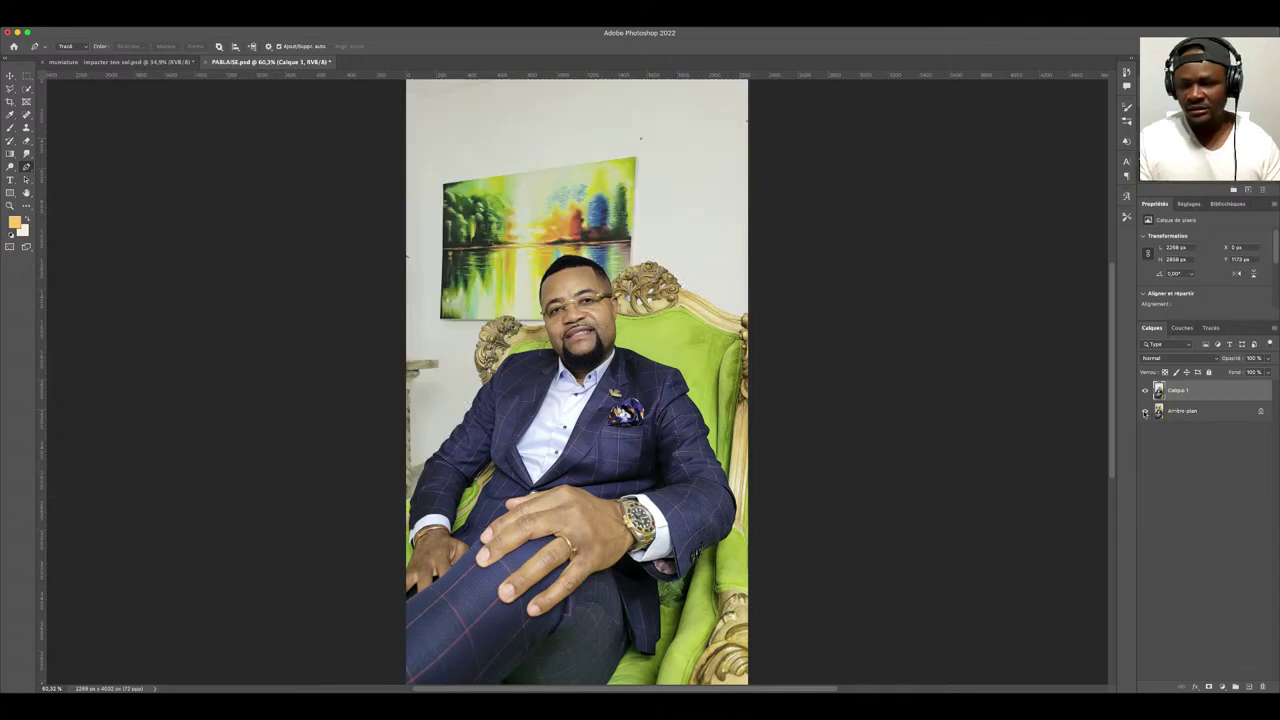
{"action": "left_click", "coordinate": [1145, 411]}
{"action": "left_click", "coordinate": [1145, 411]}
{"action": "key", "text": "ctrl+z"}
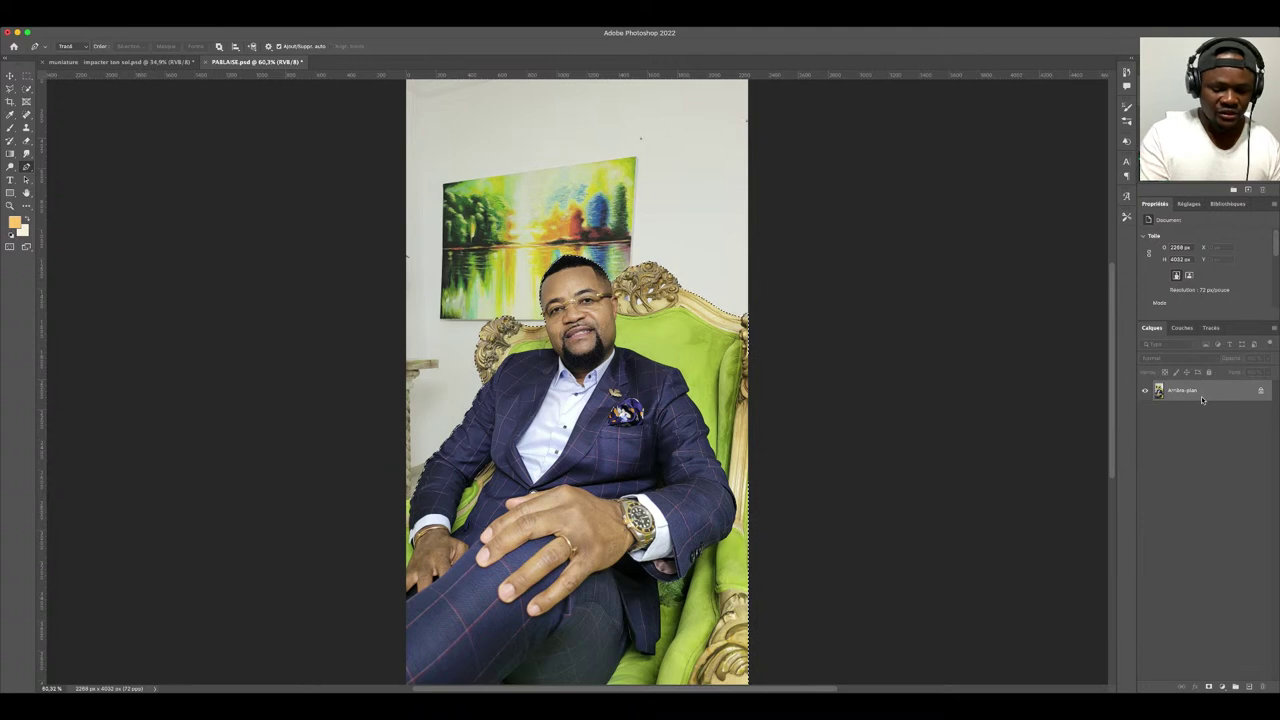
{"action": "key", "text": "ctrl+j"}
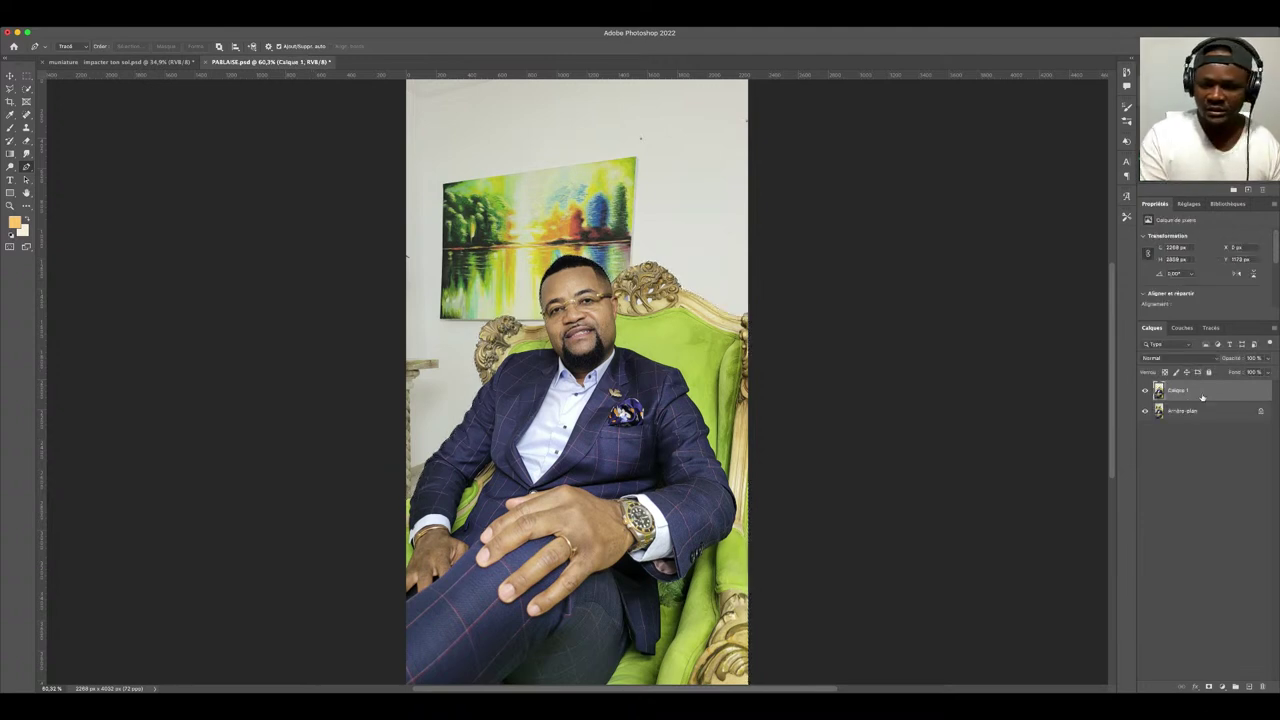
- Hide the Arrière-plan photo layer and zoom in and out to inspect the cutout edges
{"action": "left_click", "coordinate": [1199, 424]}
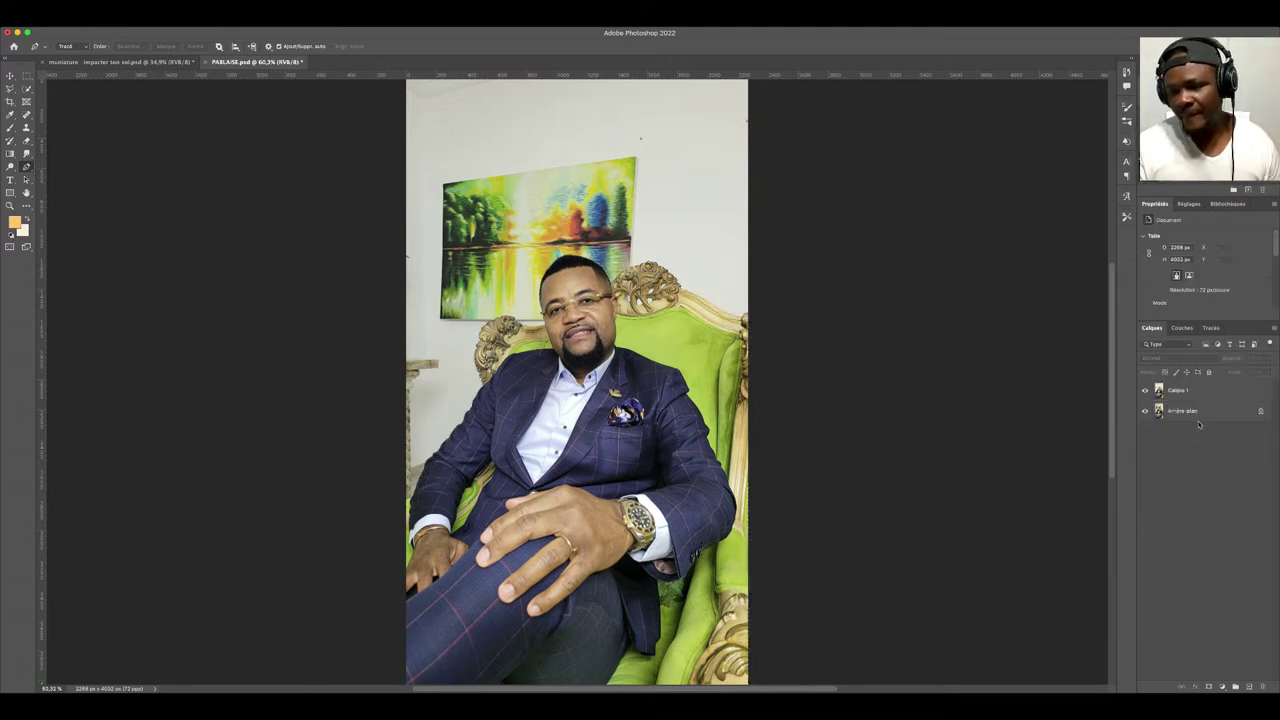
{"action": "left_click", "coordinate": [1205, 411]}
{"action": "left_click", "coordinate": [1145, 411]}
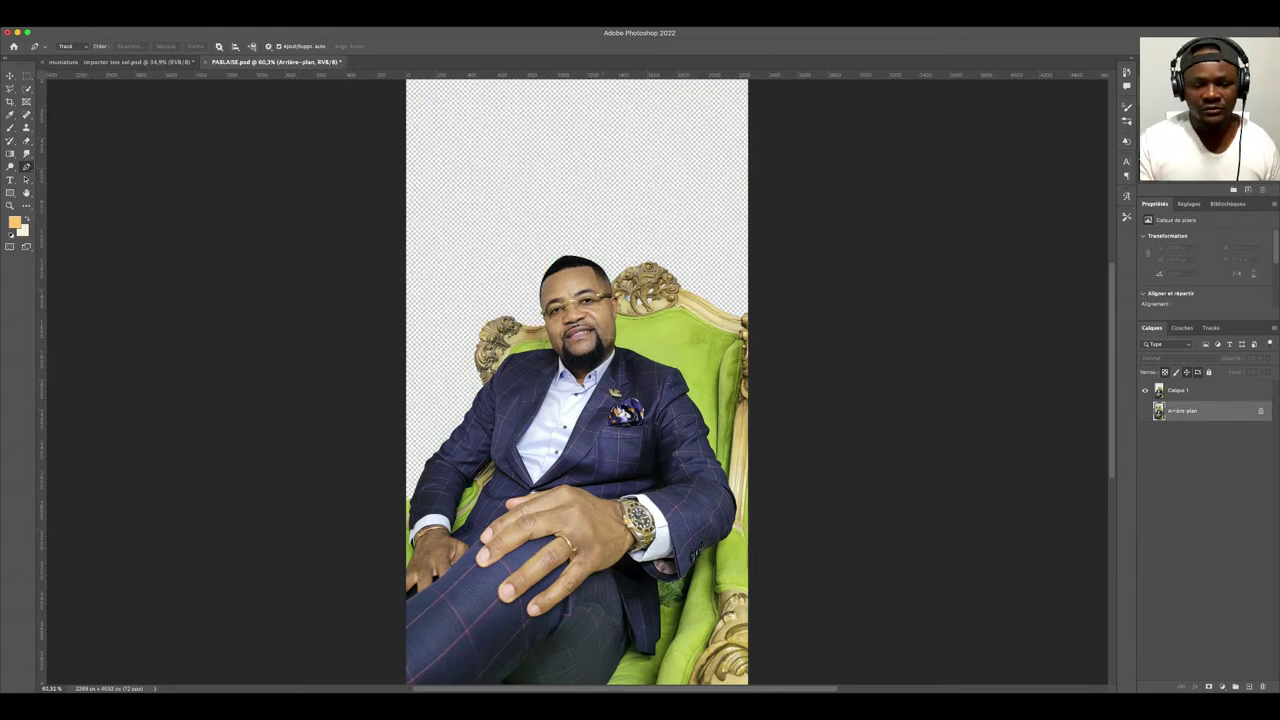
{"action": "scroll", "coordinate": [610, 335], "scroll_direction": "down", "scroll_amount": 3}
{"action": "scroll", "coordinate": [600, 300], "scroll_direction": "up", "scroll_amount": 2}
{"action": "scroll", "coordinate": [590, 240], "scroll_direction": "up", "scroll_amount": 2}
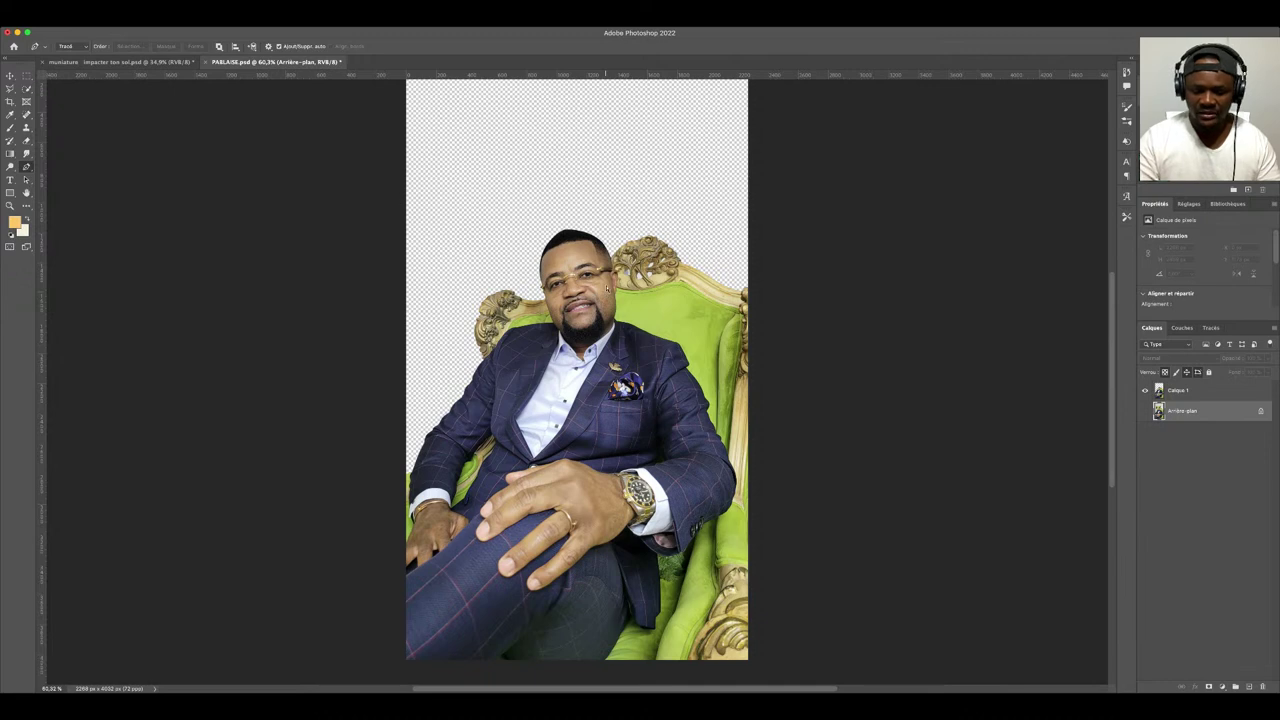
{"action": "key", "text": "ctrl+plus"}
{"action": "key", "text": "ctrl+plus"}
{"action": "key", "text": "ctrl+plus"}
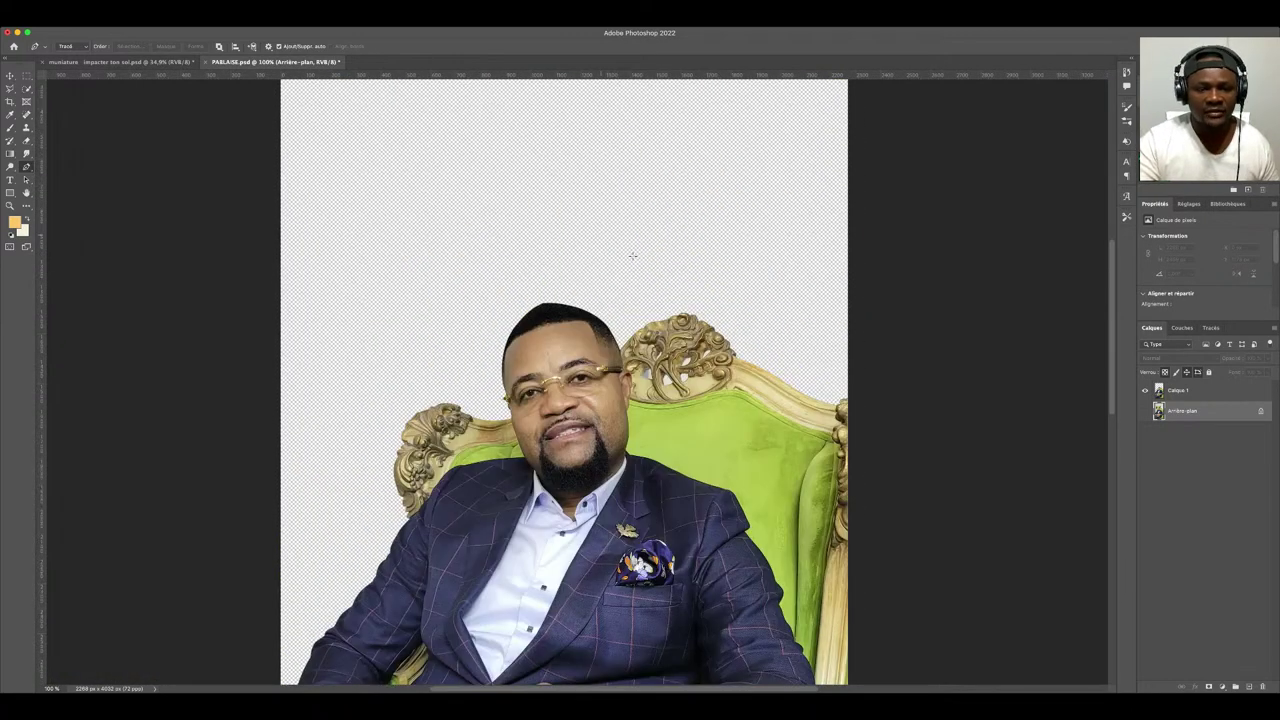
{"action": "key", "text": "ctrl+minus"}
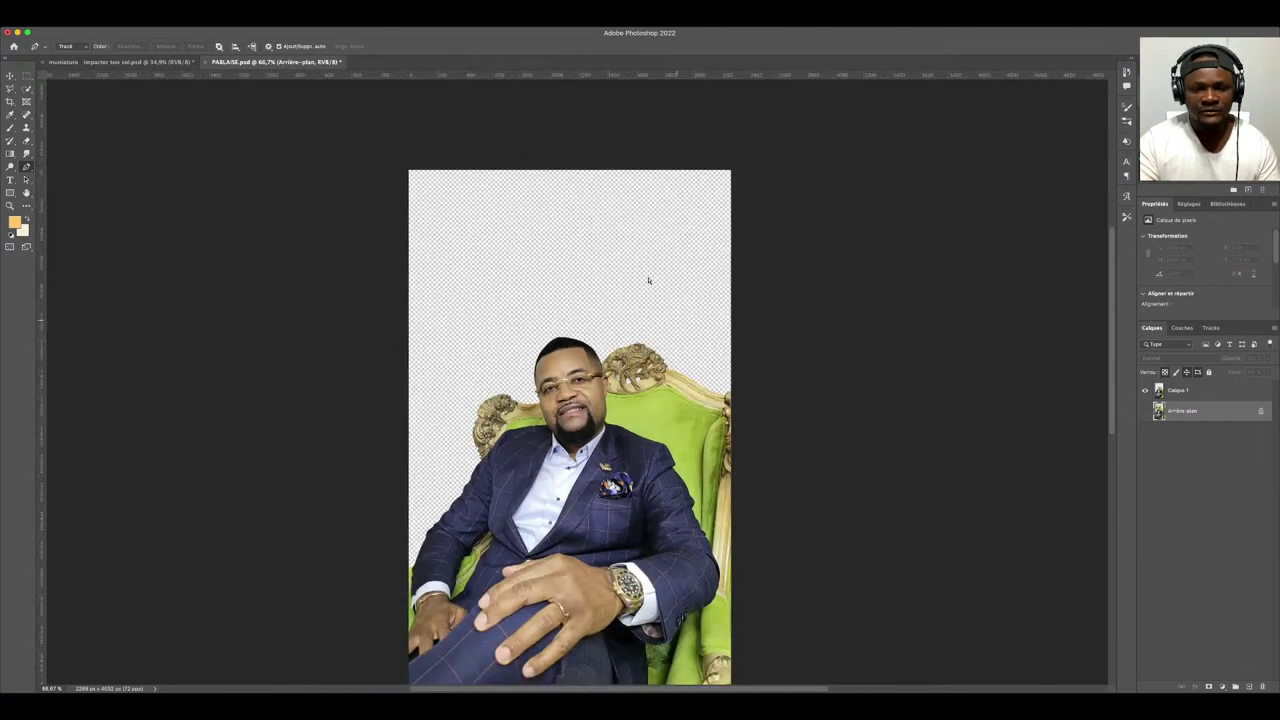
{"action": "key", "text": "ctrl+minus"}
{"action": "key", "text": "ctrl+minus"}
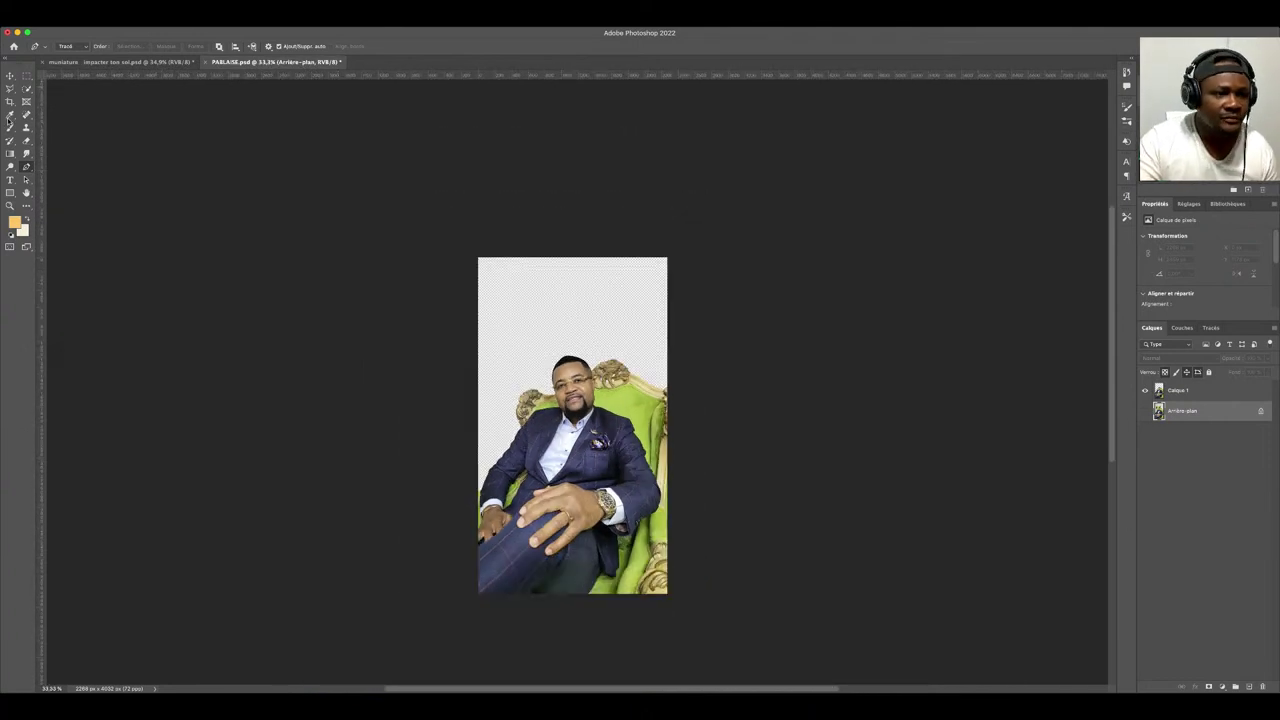
- Crop the canvas top down to just above the man's head and fit the image on screen
{"action": "left_click", "coordinate": [10, 101]}
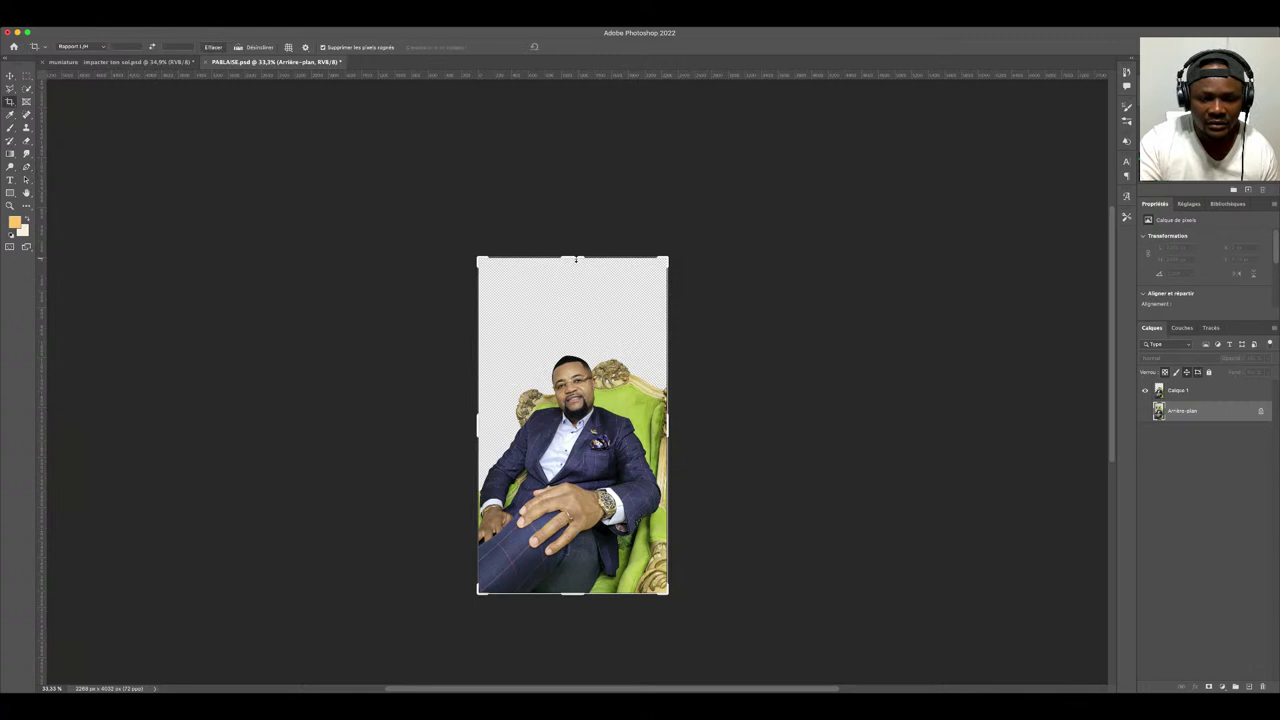
{"action": "left_click_drag", "start_coordinate": [576, 259], "coordinate": [583, 302]}
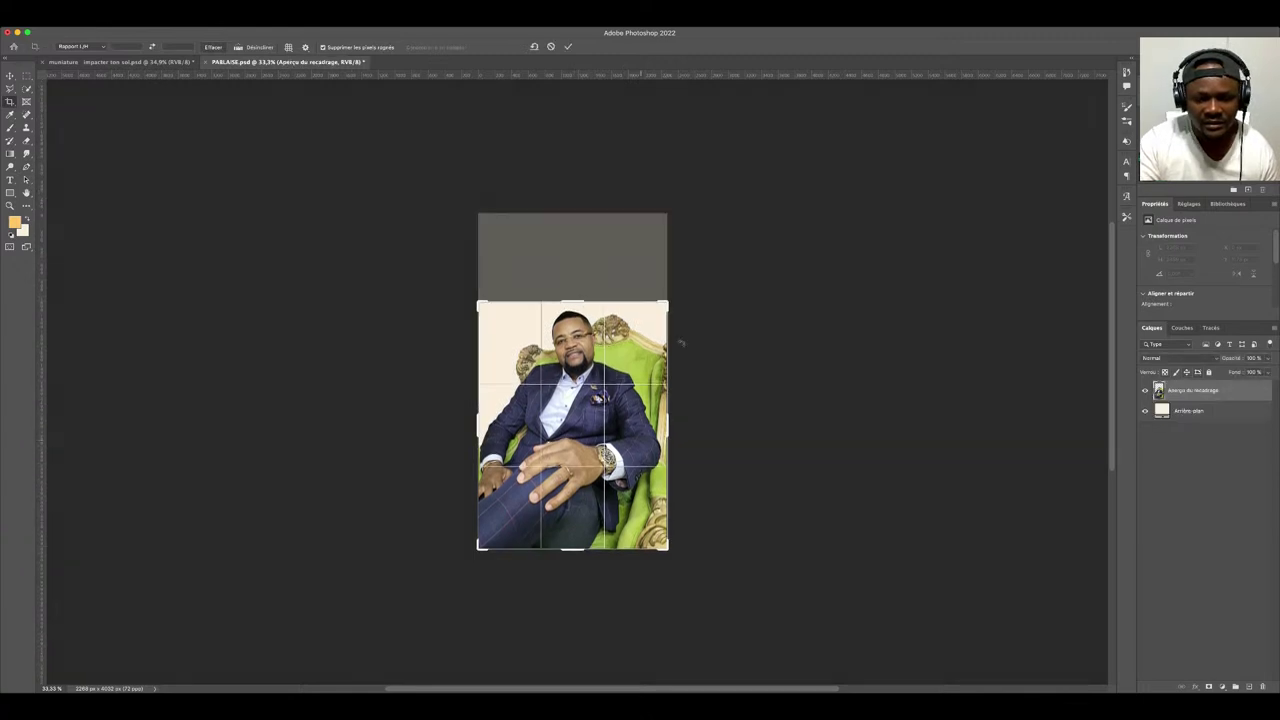
{"action": "key", "text": "Return"}
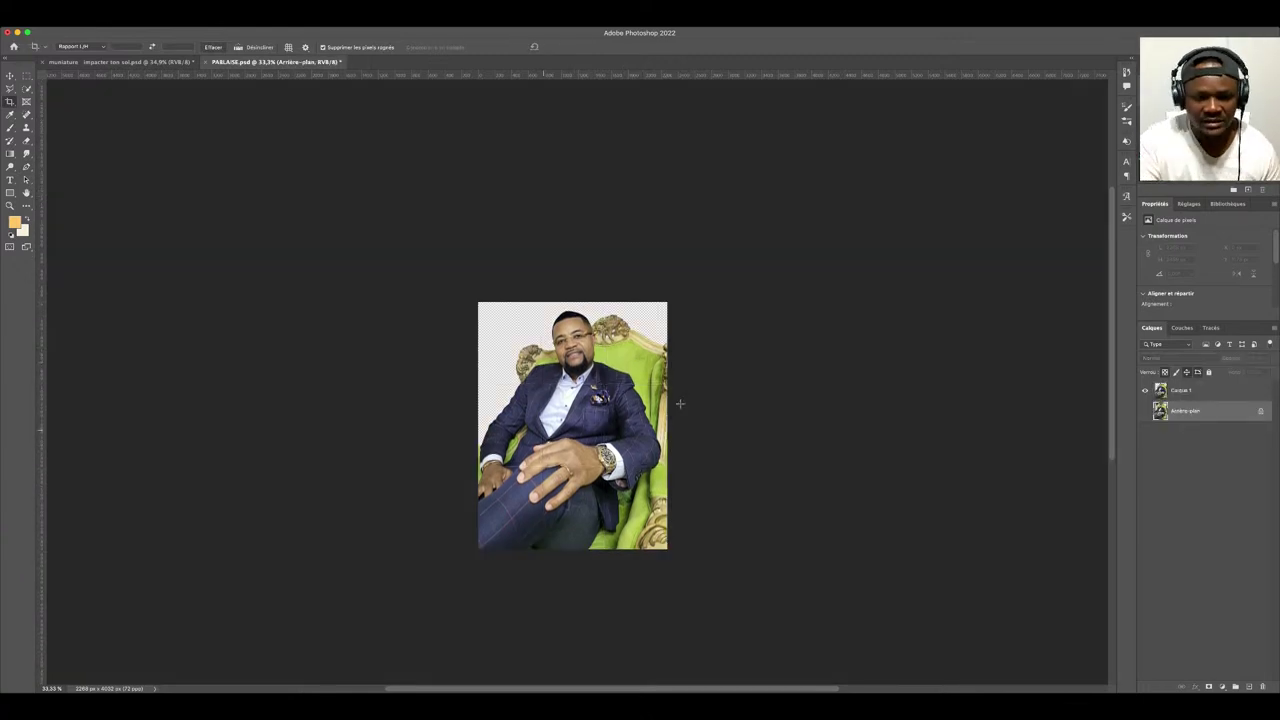
{"action": "key", "text": "ctrl+0"}
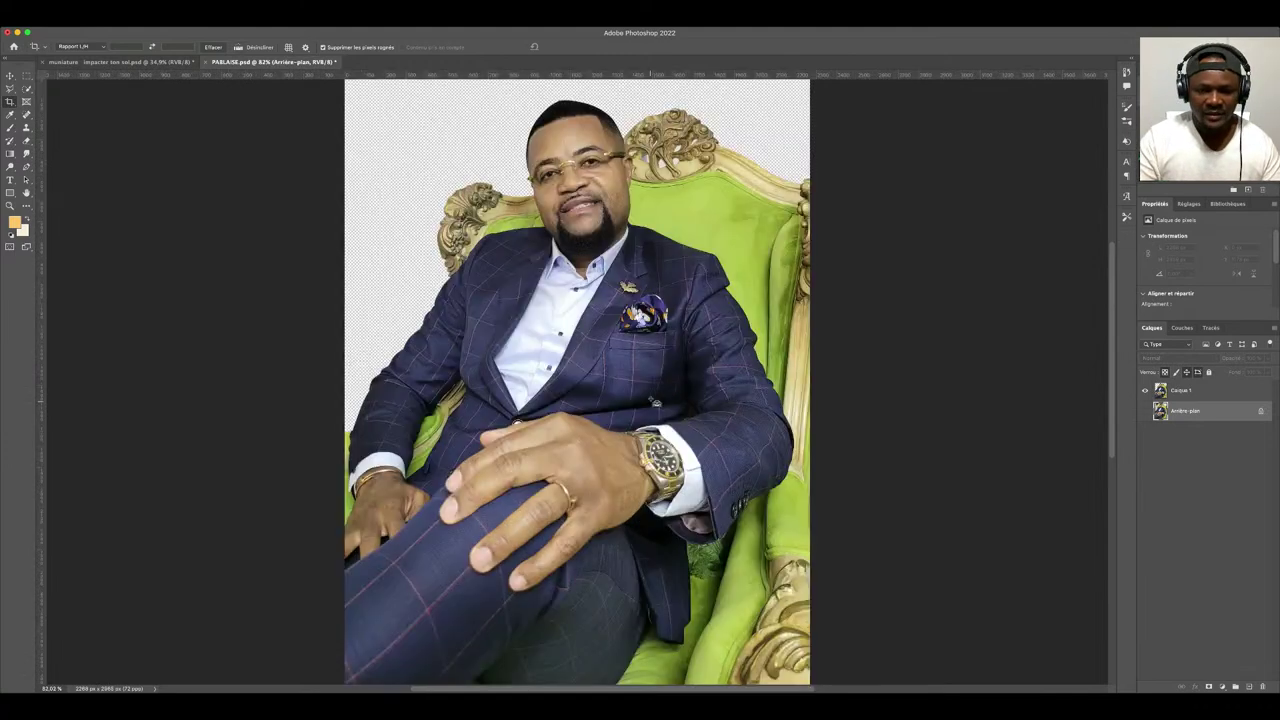
{"action": "key", "text": "ctrl+minus"}
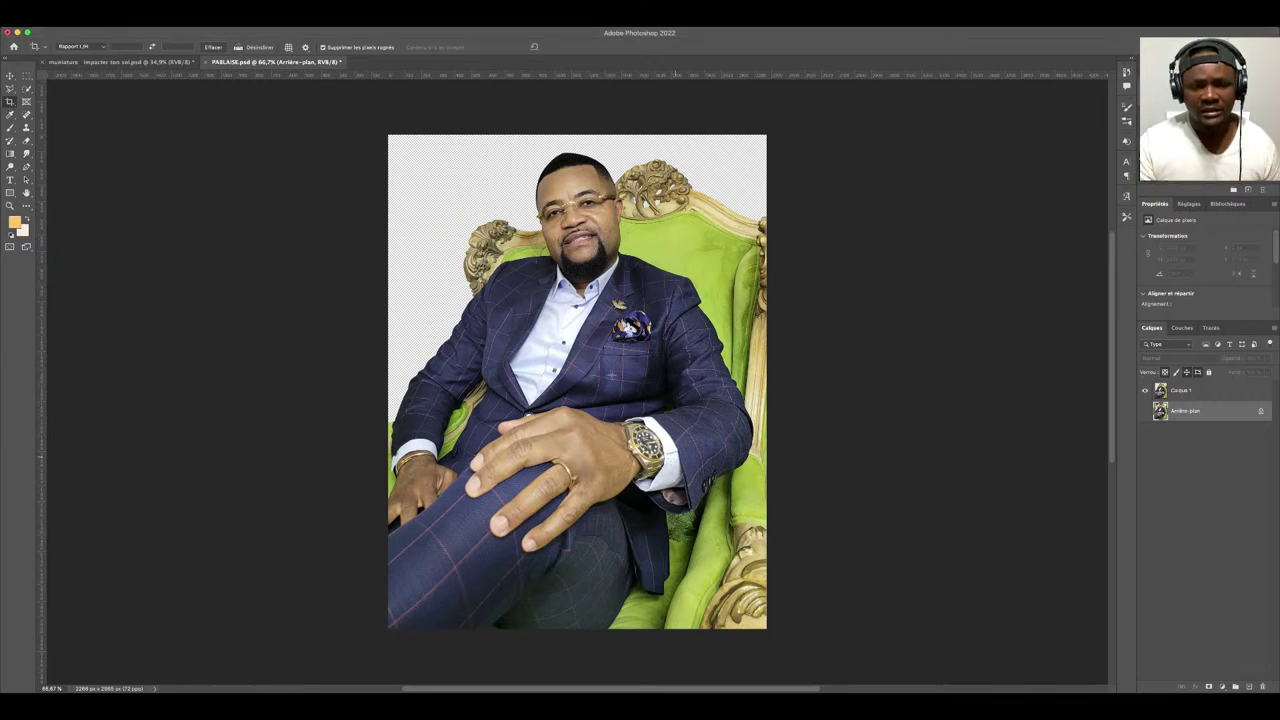
- Delete the original Arrière-plan photo layer, keeping the Calque 1 cutout
{"action": "left_click", "coordinate": [10, 76]}
{"action": "left_click", "coordinate": [320, 181]}
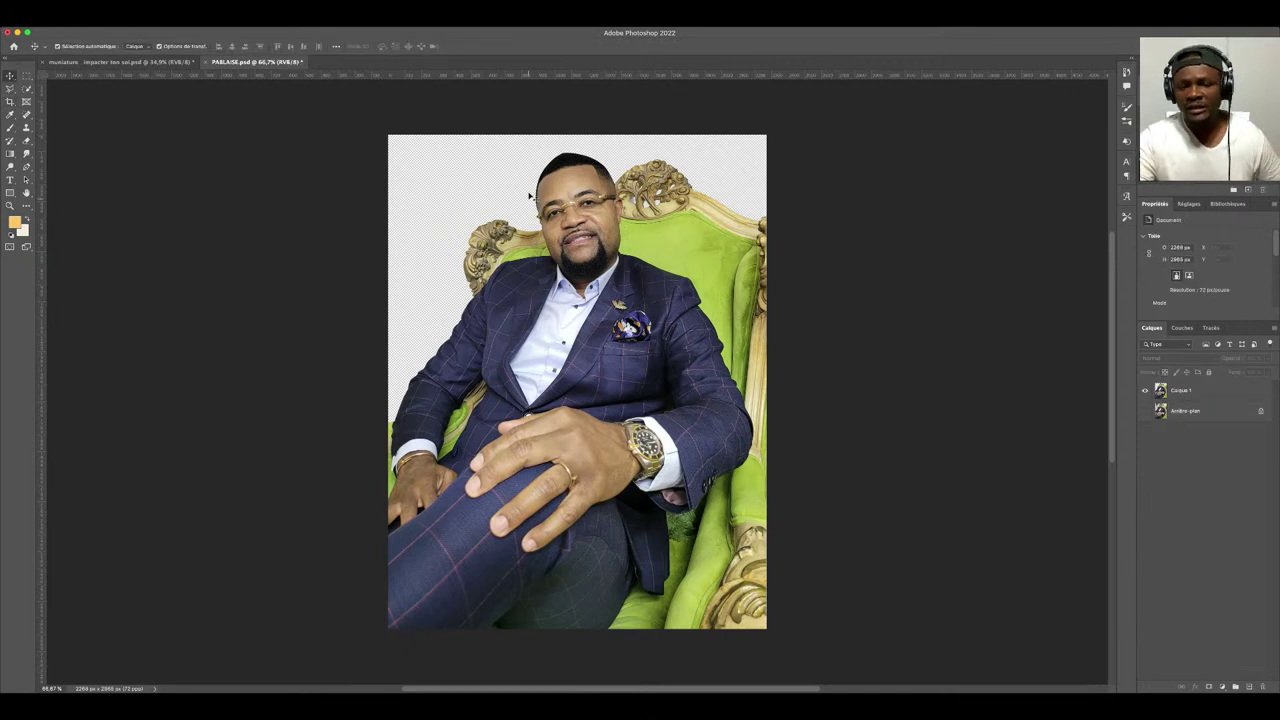
{"action": "left_click", "coordinate": [1209, 392]}
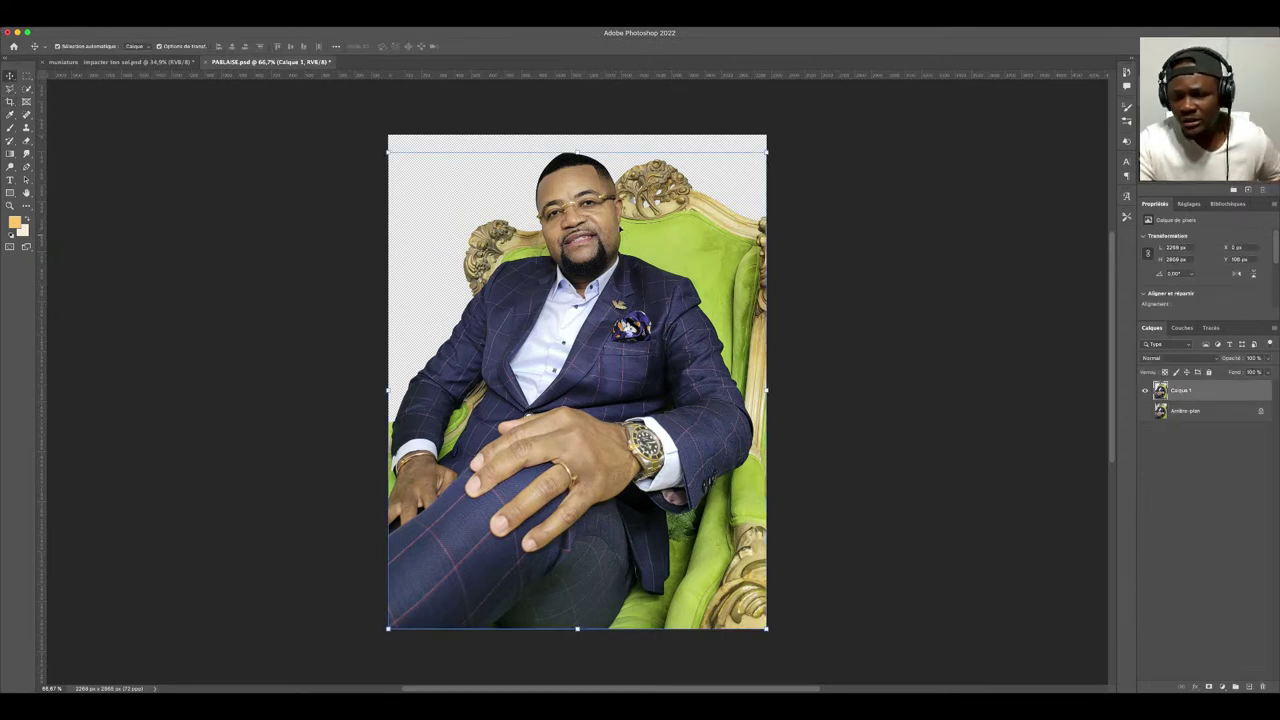
{"action": "left_click", "coordinate": [1229, 406]}
{"action": "key", "text": "Delete"}
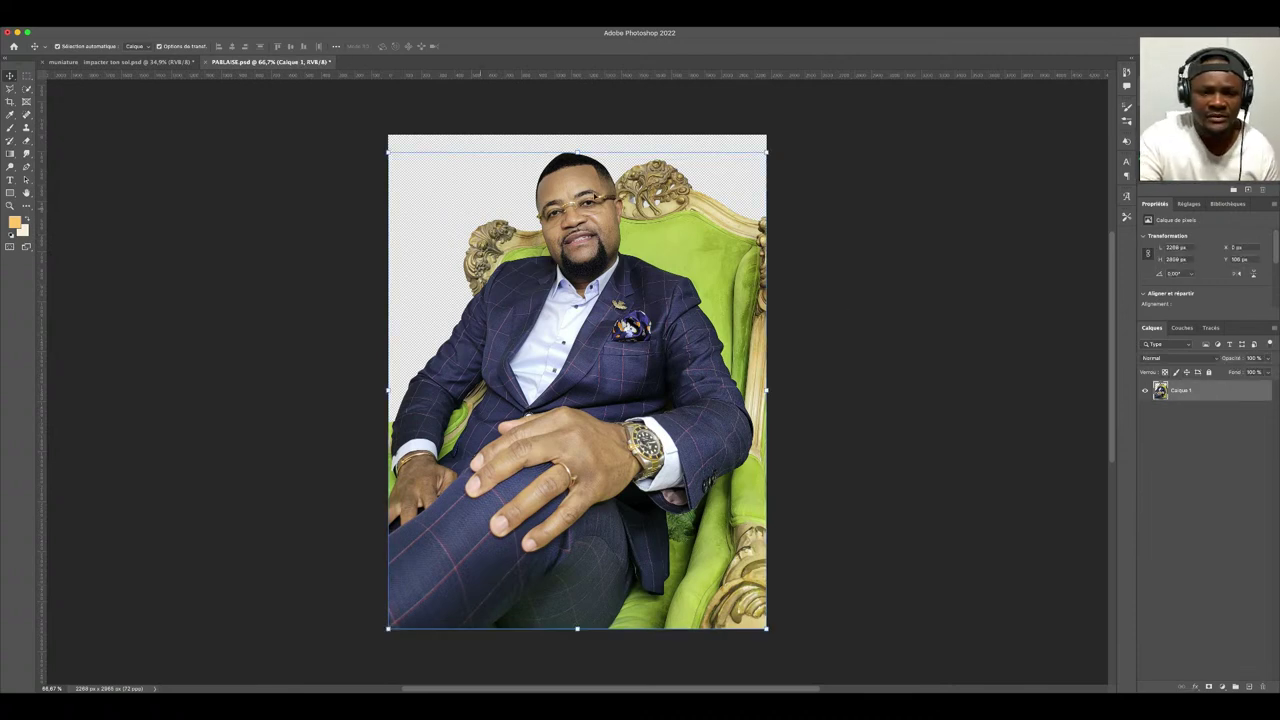
- Zoom in on the man's eye to inspect the pixels, then zoom back out to the whole cutout
{"action": "scroll", "coordinate": [628, 206], "scroll_direction": "up", "scroll_amount": 5}
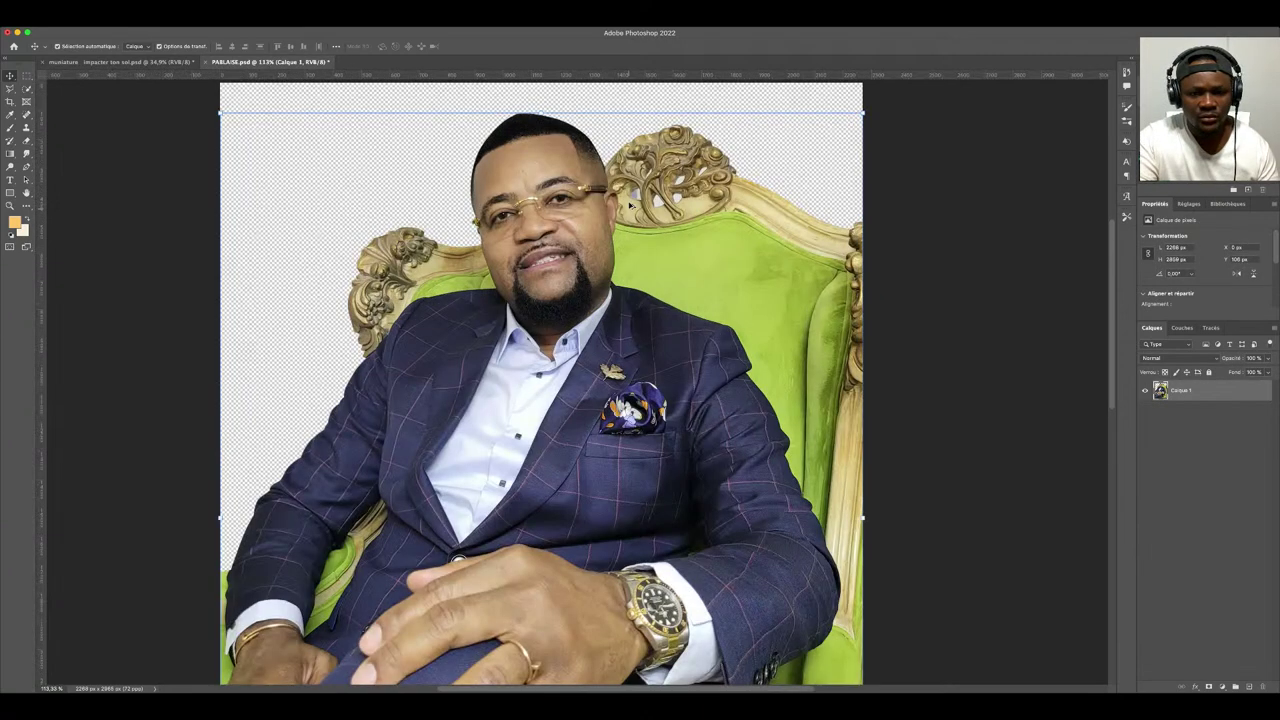
{"action": "scroll", "coordinate": [626, 208], "scroll_direction": "up", "scroll_amount": 1}
{"action": "scroll", "coordinate": [563, 218], "scroll_direction": "up", "scroll_amount": 3}
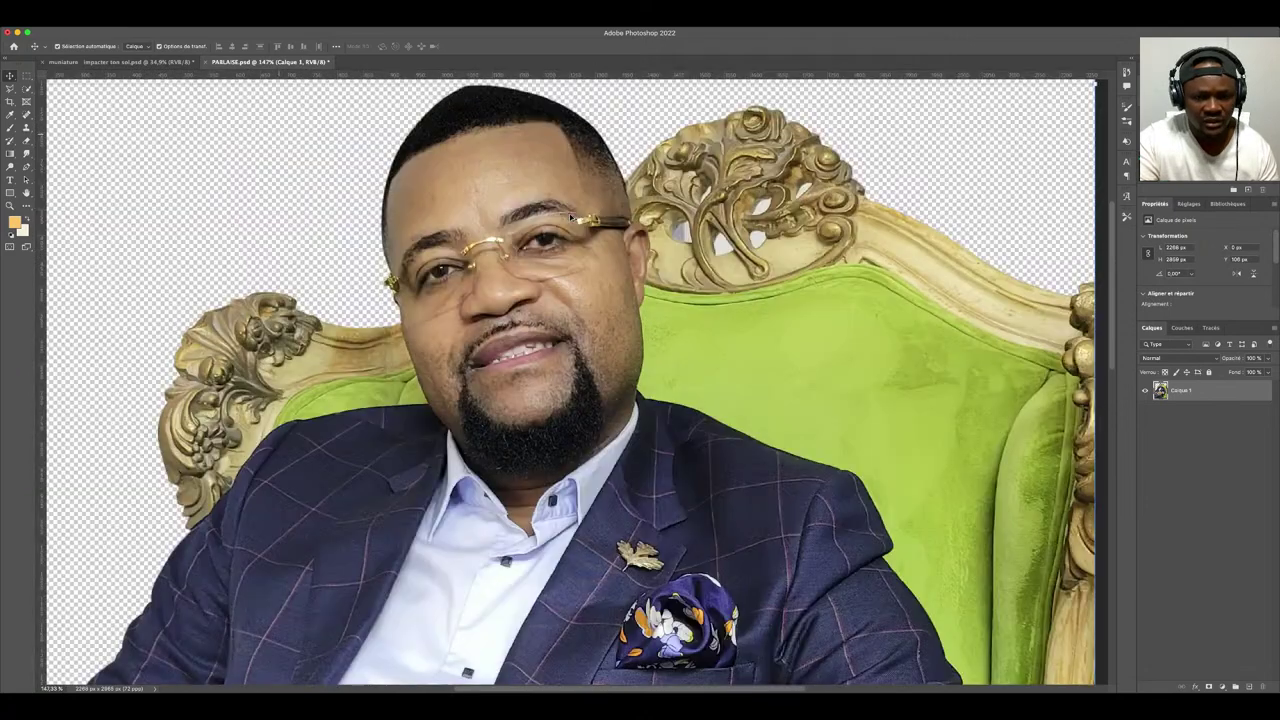
{"action": "scroll", "coordinate": [563, 218], "scroll_direction": "up", "scroll_amount": 10}
{"action": "scroll", "coordinate": [563, 218], "scroll_direction": "down", "scroll_amount": 5}
{"action": "scroll", "coordinate": [563, 218], "scroll_direction": "up", "scroll_amount": 3}
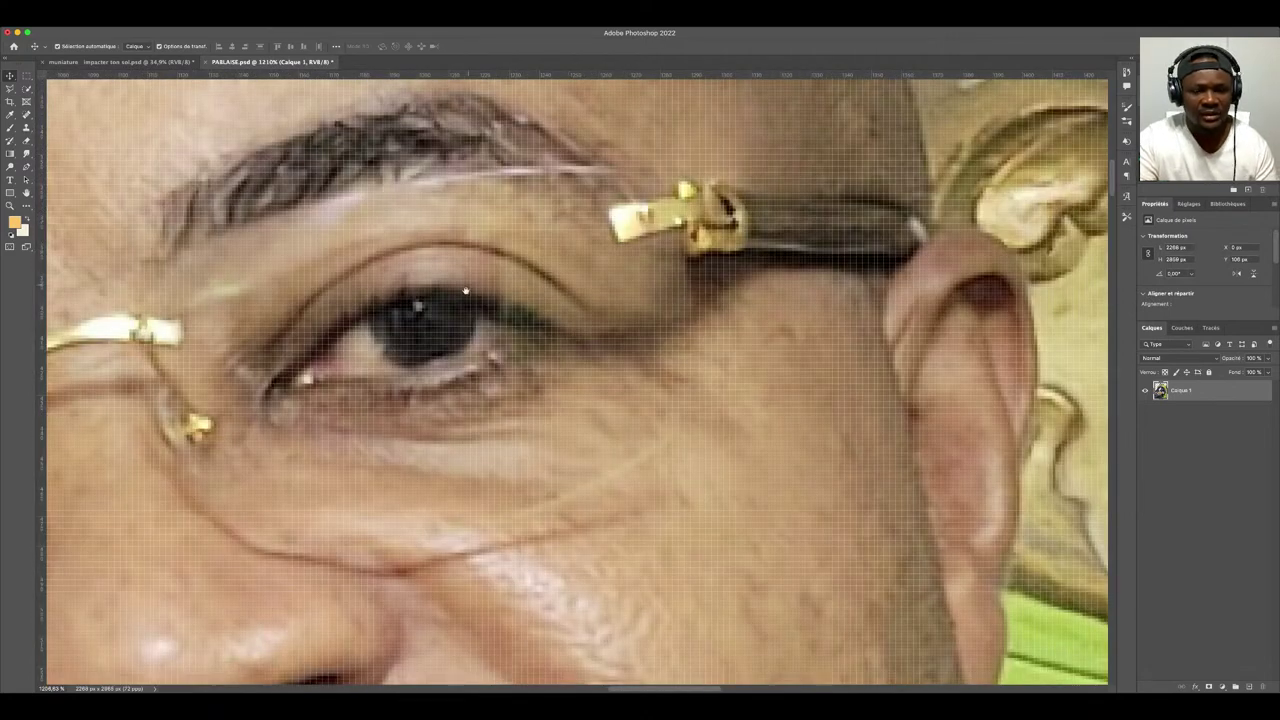
{"action": "scroll", "coordinate": [563, 218], "scroll_direction": "left", "scroll_amount": 3}
{"action": "scroll", "coordinate": [563, 218], "scroll_direction": "down", "scroll_amount": 2}
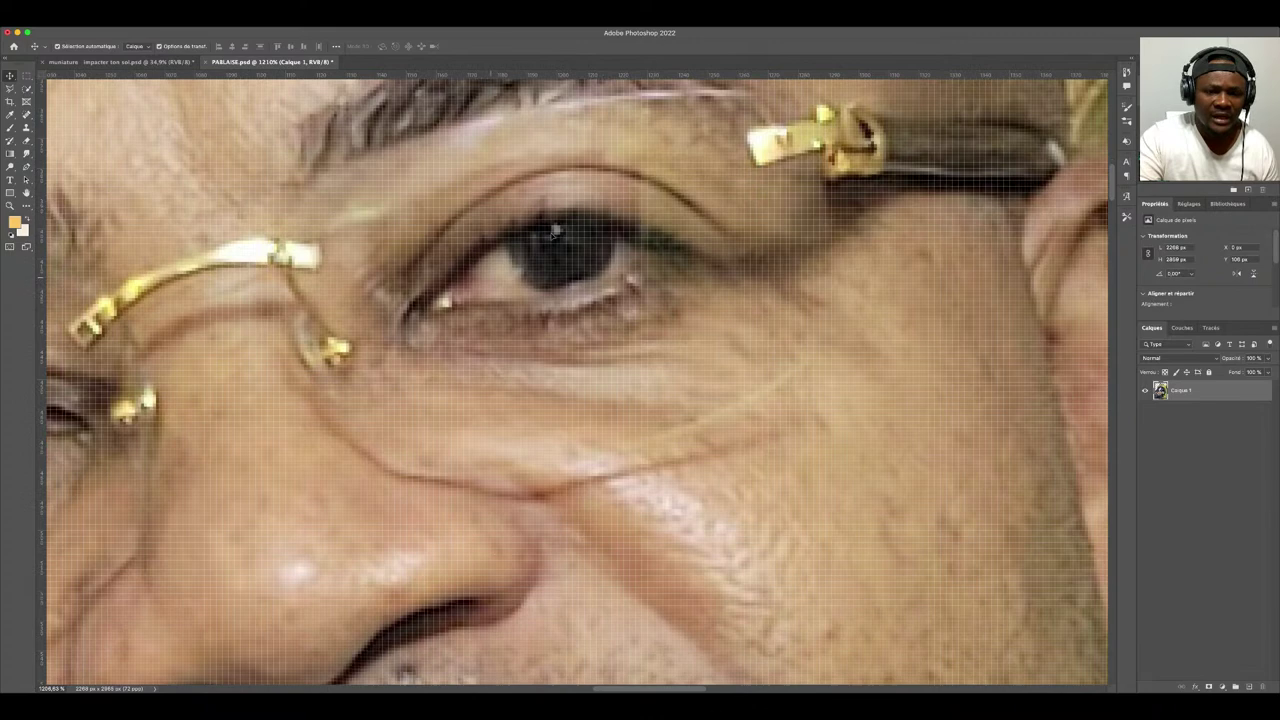
{"action": "scroll", "coordinate": [555, 284], "scroll_direction": "down", "scroll_amount": 2}
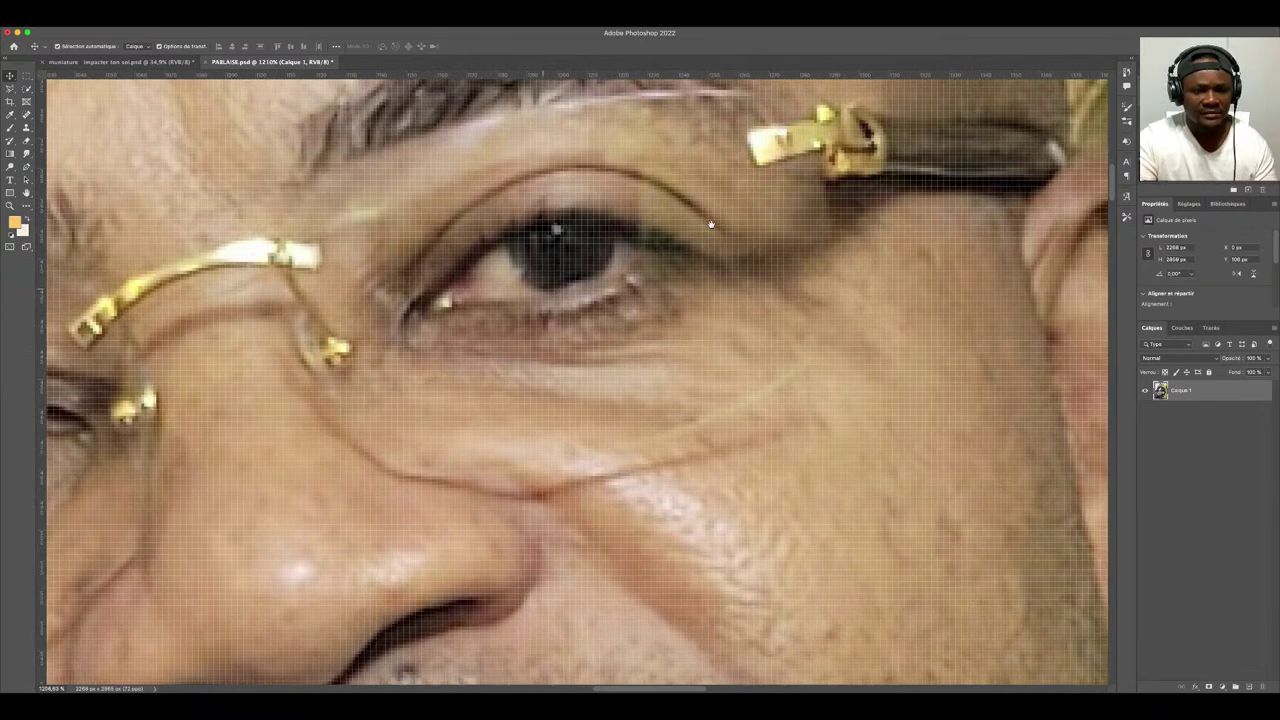
{"action": "scroll", "coordinate": [555, 284], "scroll_direction": "down", "scroll_amount": 2}
{"action": "scroll", "coordinate": [576, 242], "scroll_direction": "up", "scroll_amount": 4}
{"action": "scroll", "coordinate": [576, 242], "scroll_direction": "up", "scroll_amount": 1}
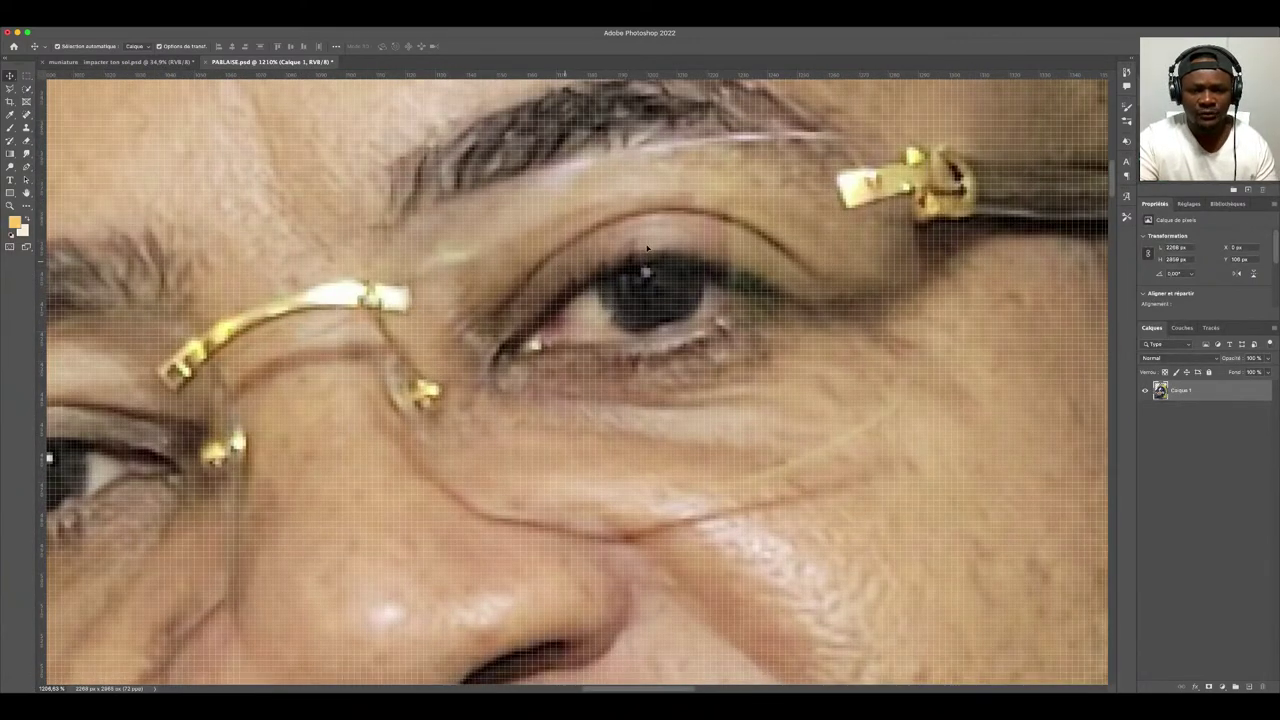
{"action": "scroll", "coordinate": [686, 350], "scroll_direction": "up", "scroll_amount": 5}
{"action": "scroll", "coordinate": [686, 350], "scroll_direction": "up", "scroll_amount": 3}
{"action": "scroll", "coordinate": [686, 350], "scroll_direction": "up", "scroll_amount": 2}
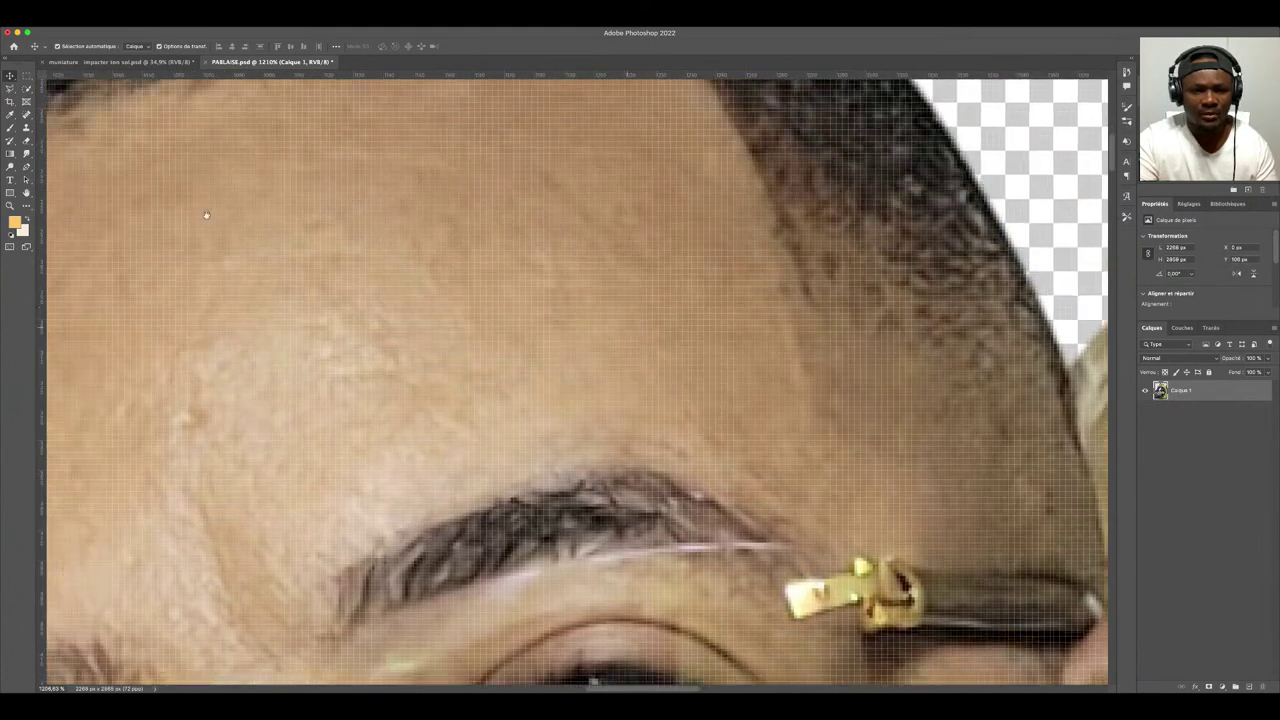
{"action": "scroll", "coordinate": [209, 211], "scroll_direction": "left", "scroll_amount": 2}
{"action": "scroll", "coordinate": [563, 177], "scroll_direction": "left", "scroll_amount": 6}
{"action": "scroll", "coordinate": [306, 206], "scroll_direction": "down", "scroll_amount": 2}
{"action": "scroll", "coordinate": [395, 114], "scroll_direction": "right", "scroll_amount": 8}
{"action": "scroll", "coordinate": [395, 114], "scroll_direction": "down", "scroll_amount": 4}
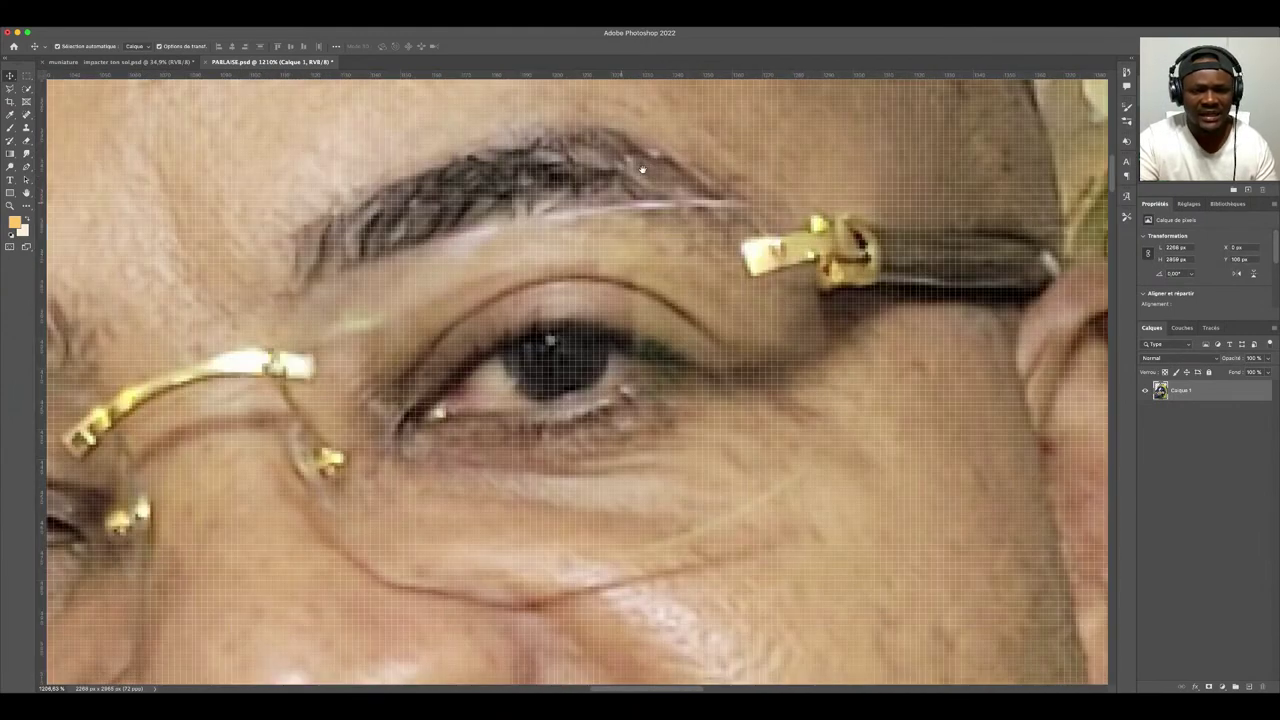
{"action": "scroll", "coordinate": [450, 160], "scroll_direction": "down", "scroll_amount": 1}
{"action": "scroll", "coordinate": [480, 200], "scroll_direction": "down", "scroll_amount": 2}
{"action": "scroll", "coordinate": [497, 213], "scroll_direction": "down", "scroll_amount": 2}
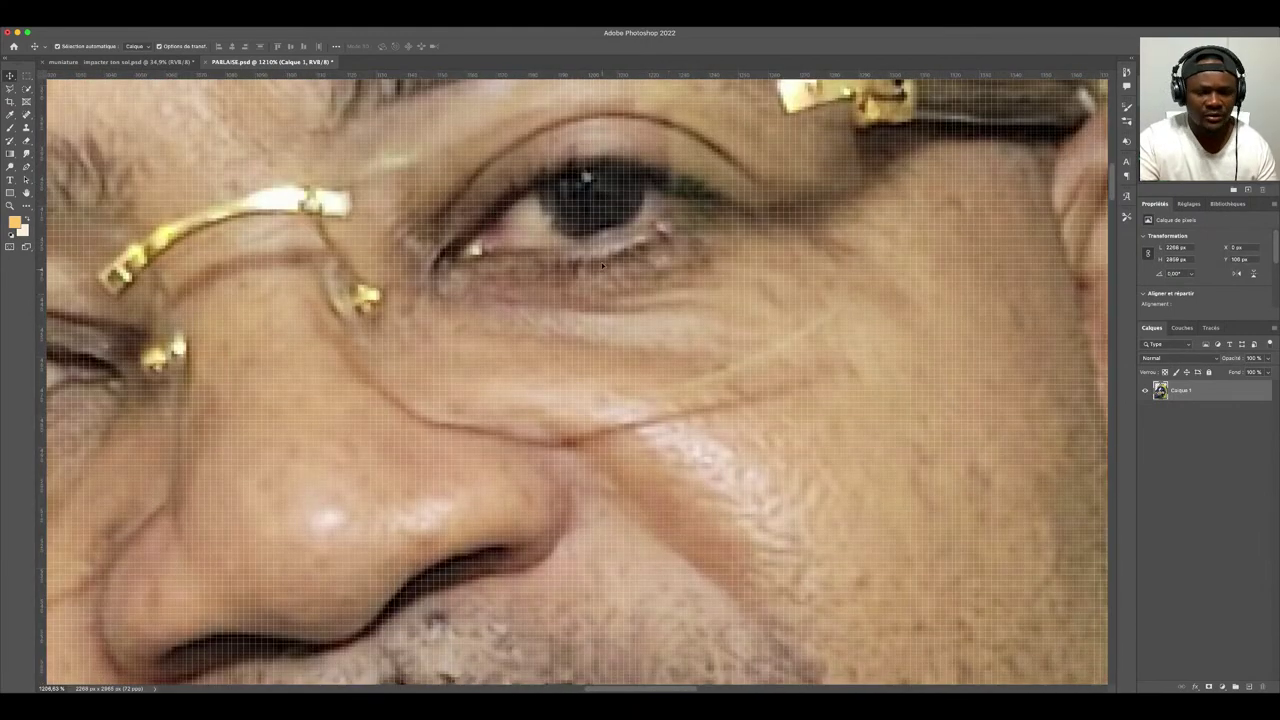
{"action": "scroll", "coordinate": [596, 265], "scroll_direction": "down", "scroll_amount": 3}
{"action": "scroll", "coordinate": [596, 265], "scroll_direction": "up", "scroll_amount": 1}
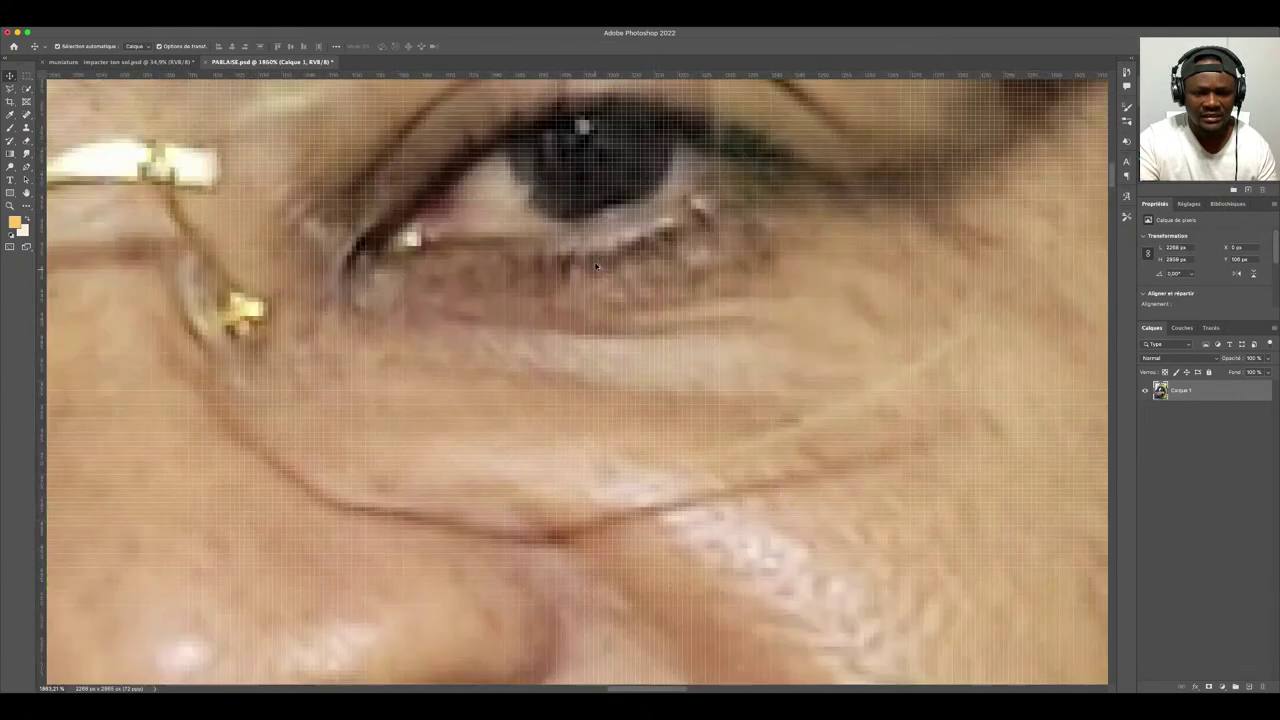
{"action": "scroll", "coordinate": [590, 255], "scroll_direction": "up", "scroll_amount": 1}
{"action": "scroll", "coordinate": [583, 240], "scroll_direction": "up", "scroll_amount": 1}
{"action": "scroll", "coordinate": [577, 228], "scroll_direction": "up", "scroll_amount": 1}
{"action": "scroll", "coordinate": [610, 350], "scroll_direction": "up", "scroll_amount": 1}
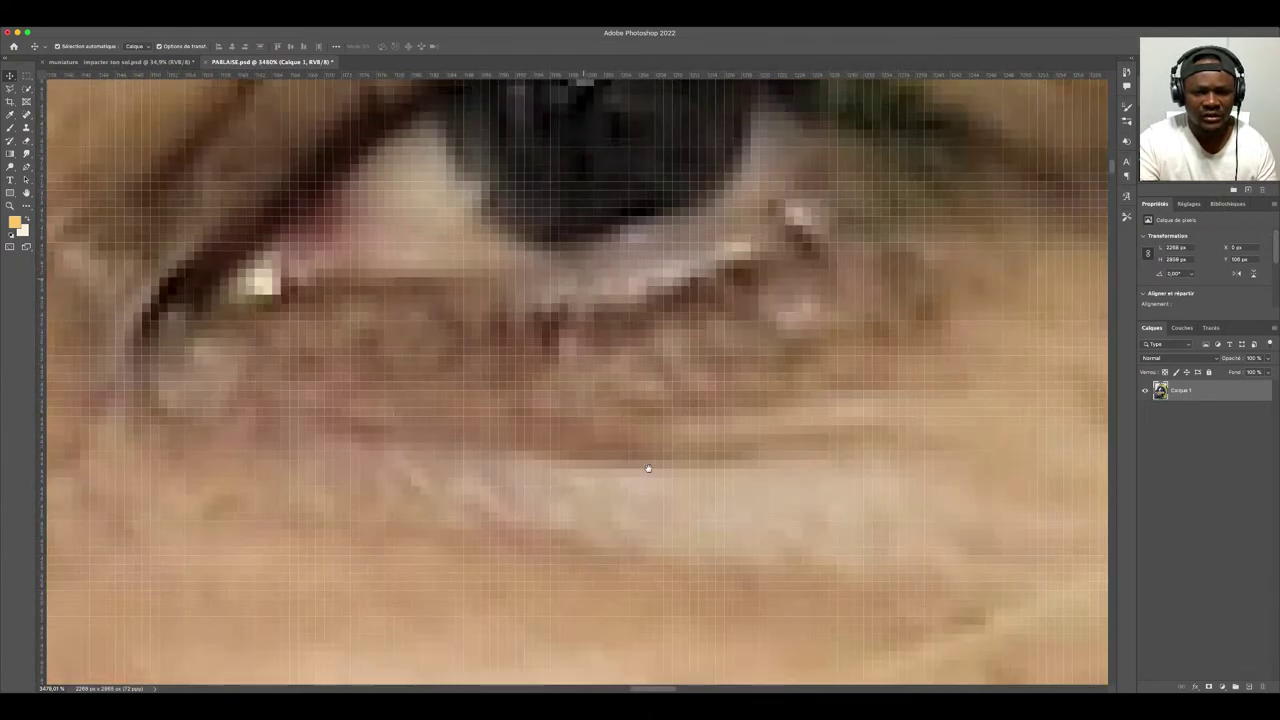
{"action": "scroll", "coordinate": [620, 423], "scroll_direction": "up", "scroll_amount": 3}
{"action": "scroll", "coordinate": [646, 431], "scroll_direction": "down", "scroll_amount": 1}
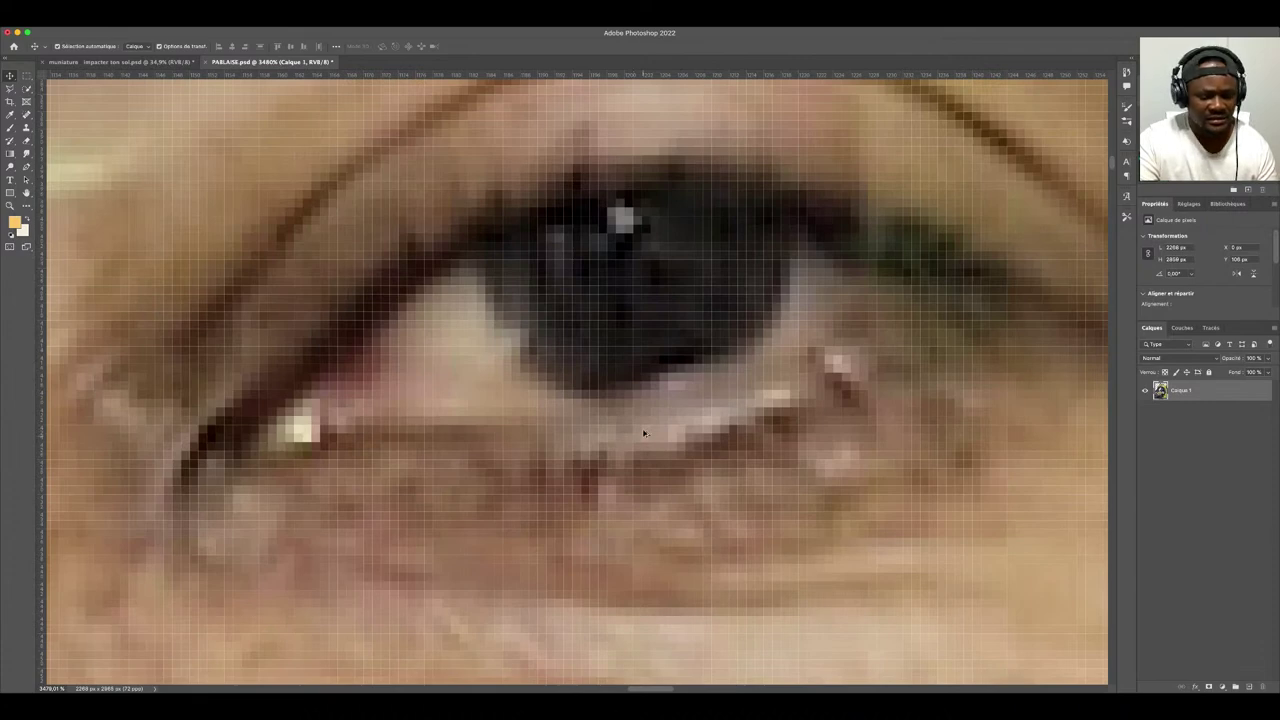
{"action": "scroll", "coordinate": [644, 433], "scroll_direction": "down", "scroll_amount": 1}
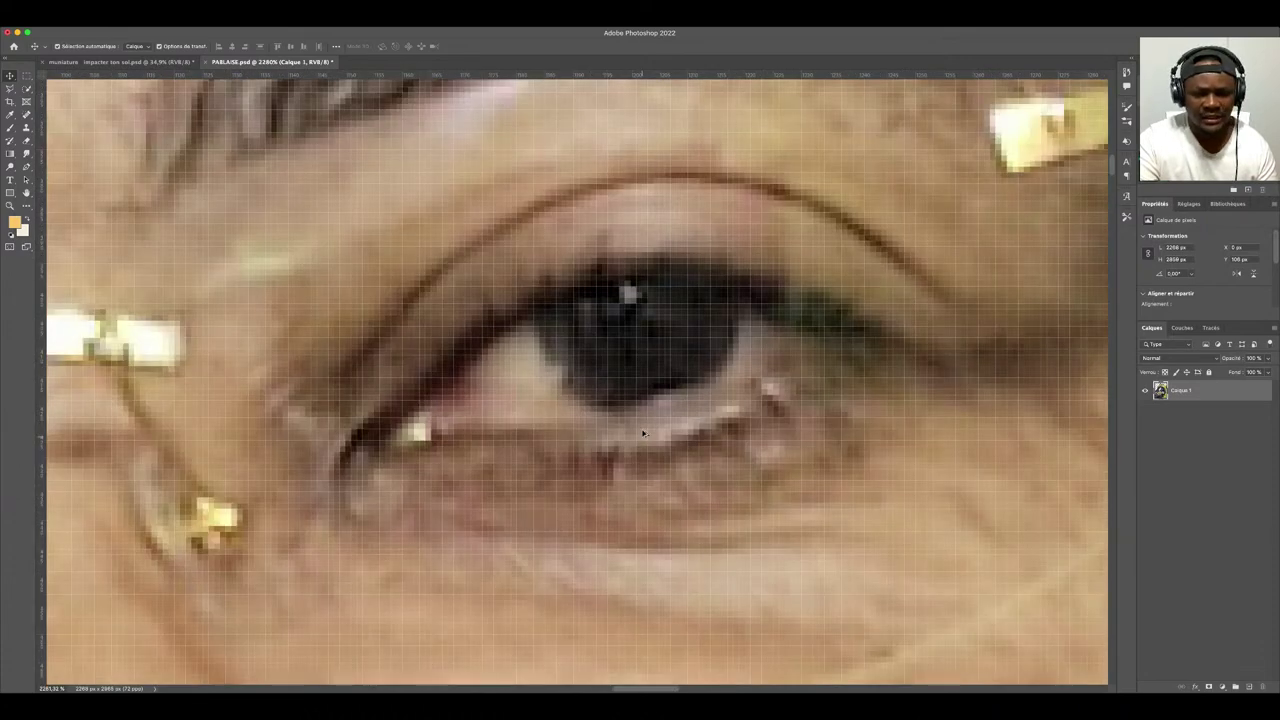
{"action": "scroll", "coordinate": [644, 433], "scroll_direction": "down", "scroll_amount": 1}
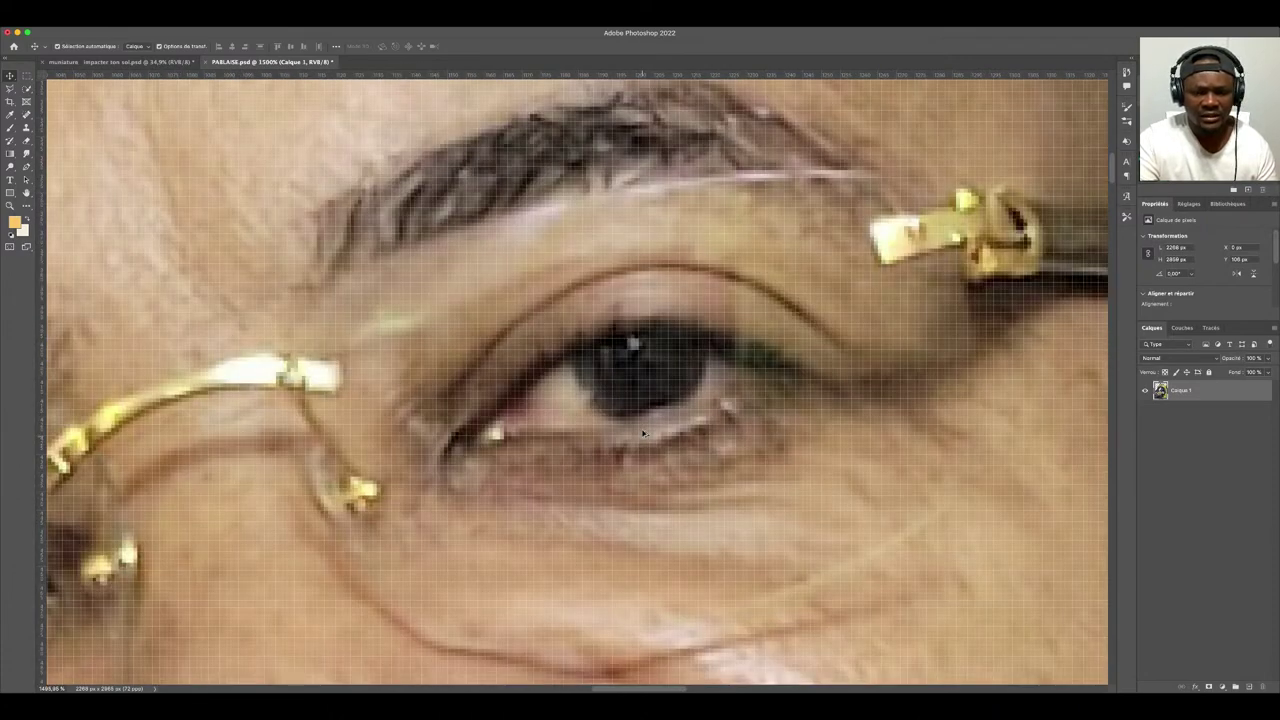
{"action": "scroll", "coordinate": [643, 433], "scroll_direction": "down", "scroll_amount": 3}
{"action": "scroll", "coordinate": [634, 423], "scroll_direction": "up", "scroll_amount": 3}
{"action": "scroll", "coordinate": [600, 360], "scroll_direction": "up", "scroll_amount": 1}
{"action": "scroll", "coordinate": [586, 327], "scroll_direction": "up", "scroll_amount": 1}
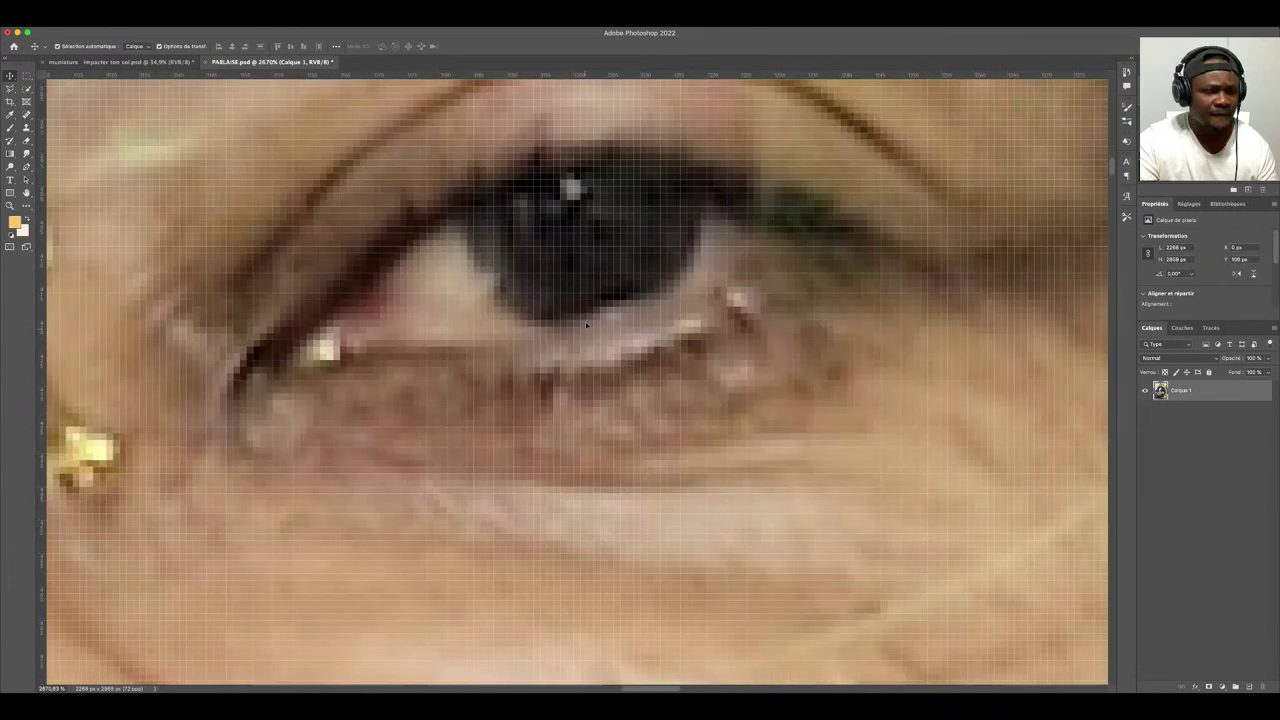
{"action": "scroll", "coordinate": [583, 345], "scroll_direction": "up", "scroll_amount": 3}
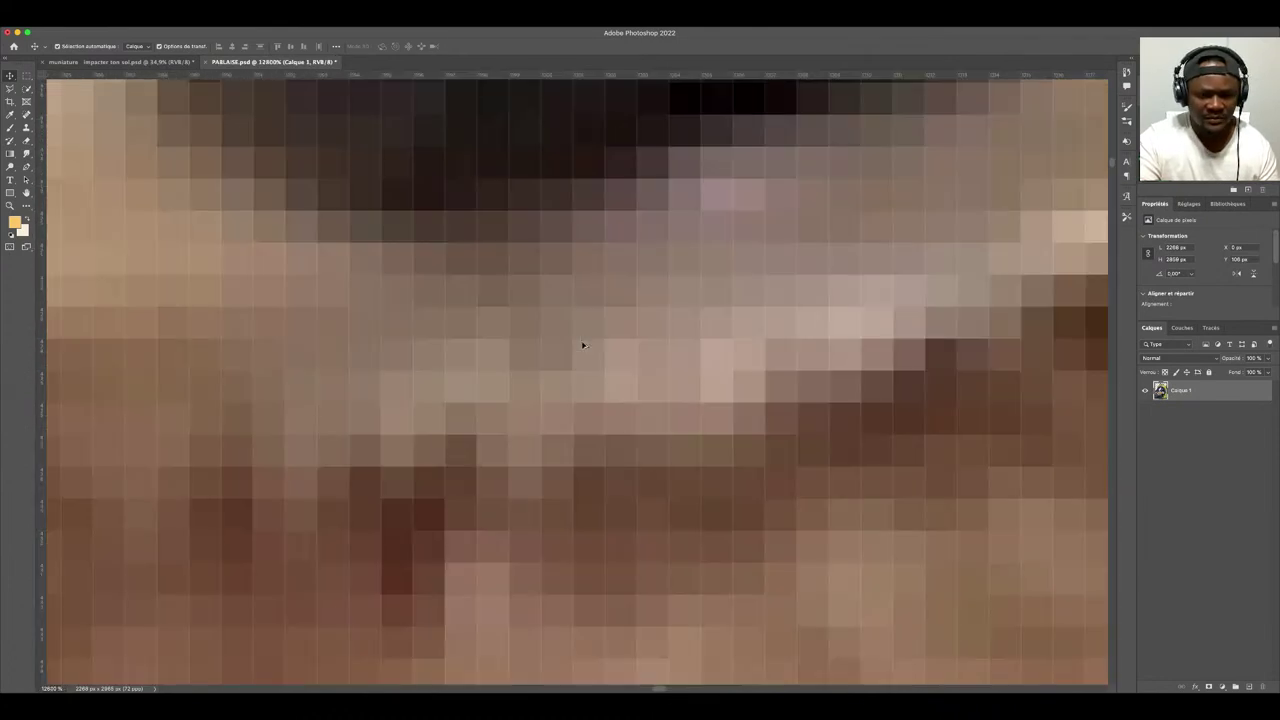
{"action": "scroll", "coordinate": [583, 345], "scroll_direction": "down", "scroll_amount": 3}
{"action": "scroll", "coordinate": [583, 345], "scroll_direction": "down", "scroll_amount": 3}
{"action": "scroll", "coordinate": [583, 345], "scroll_direction": "down", "scroll_amount": 2}
- Zoom in and out over the cutout portrait to review it
{"action": "scroll", "coordinate": [583, 345], "scroll_direction": "down", "scroll_amount": 1}
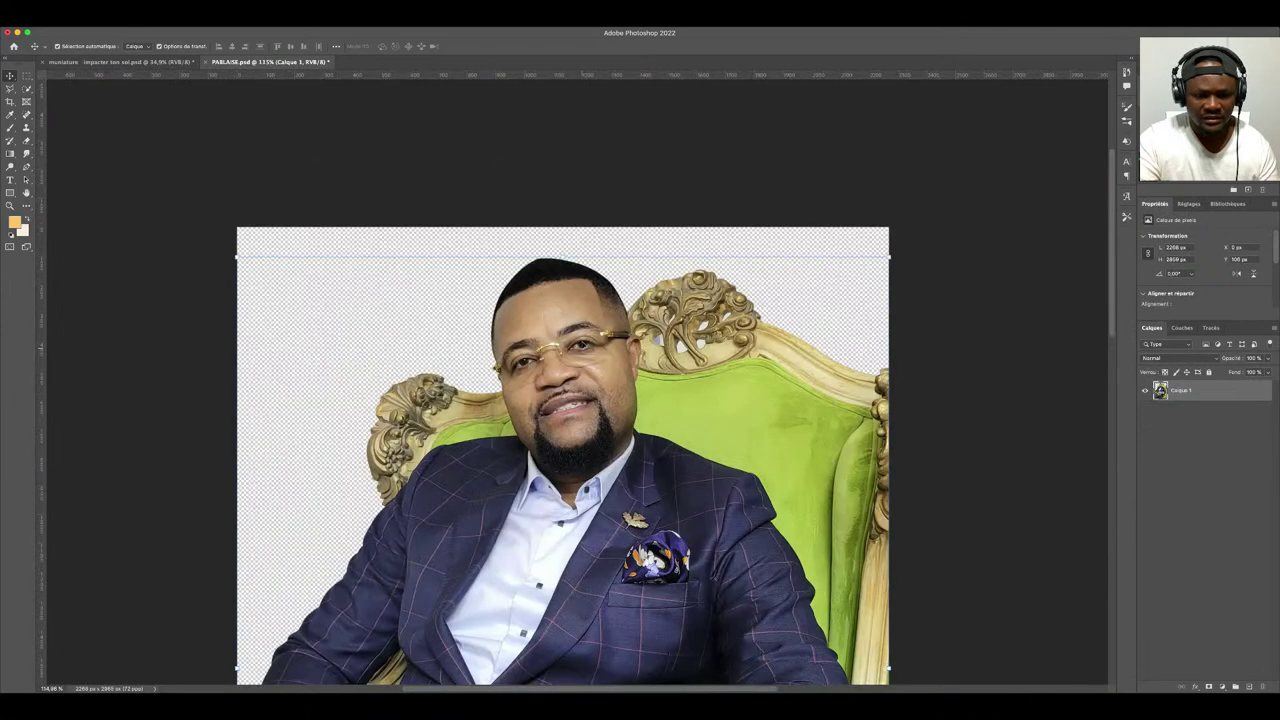
{"action": "scroll", "coordinate": [601, 287], "scroll_direction": "down", "scroll_amount": 3}
{"action": "scroll", "coordinate": [601, 260], "scroll_direction": "up", "scroll_amount": 1}
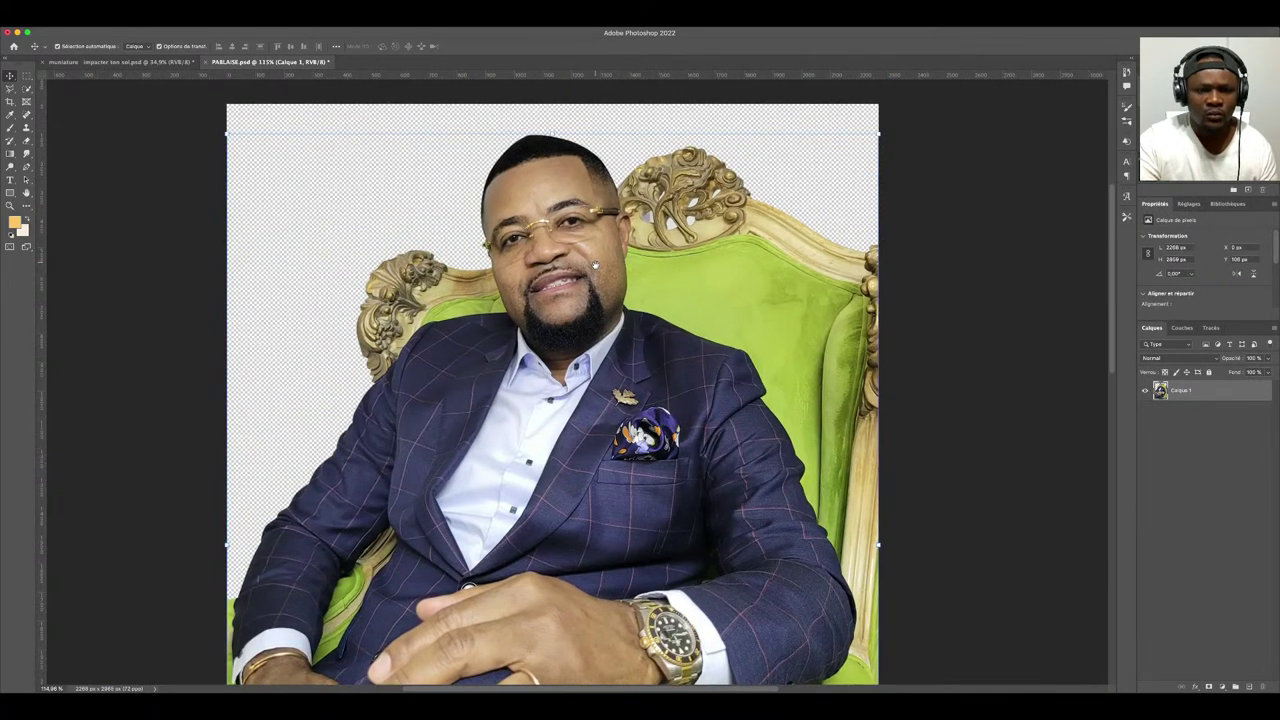
{"action": "scroll", "coordinate": [509, 215], "scroll_direction": "down", "scroll_amount": 1}
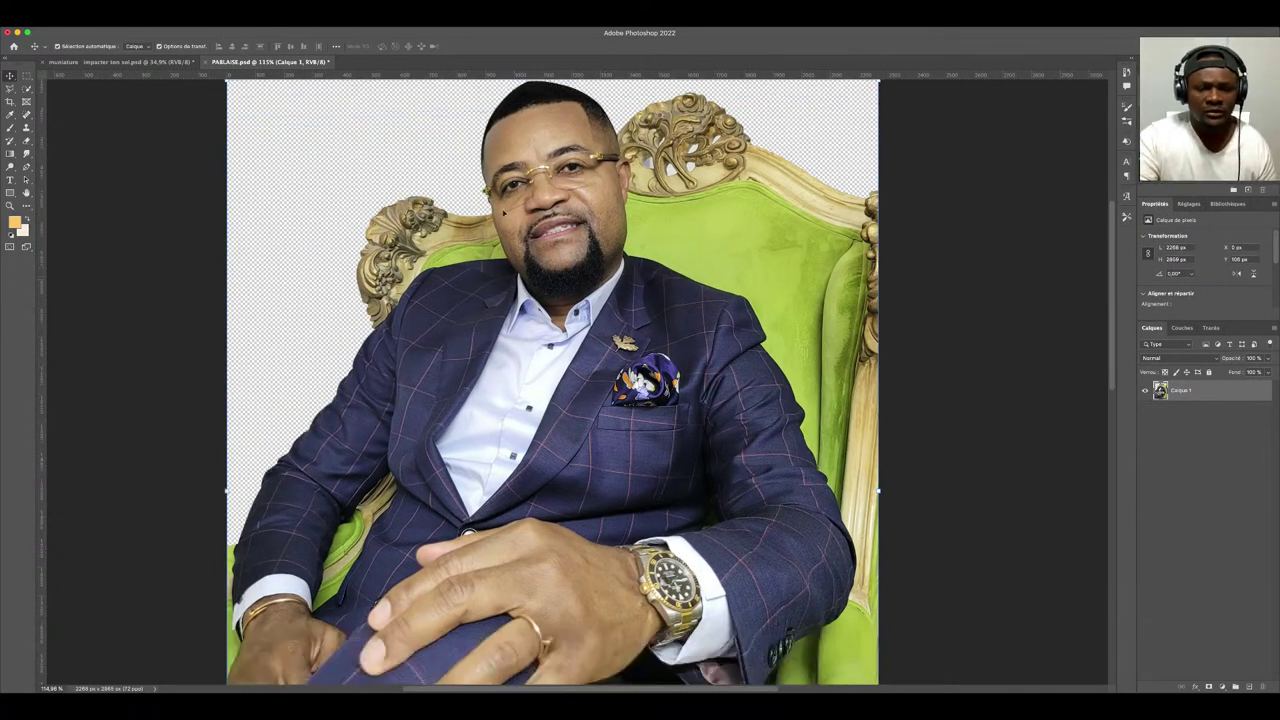
{"action": "scroll", "coordinate": [509, 215], "scroll_direction": "up", "scroll_amount": 2}
{"action": "scroll", "coordinate": [509, 215], "scroll_direction": "down", "scroll_amount": 1}
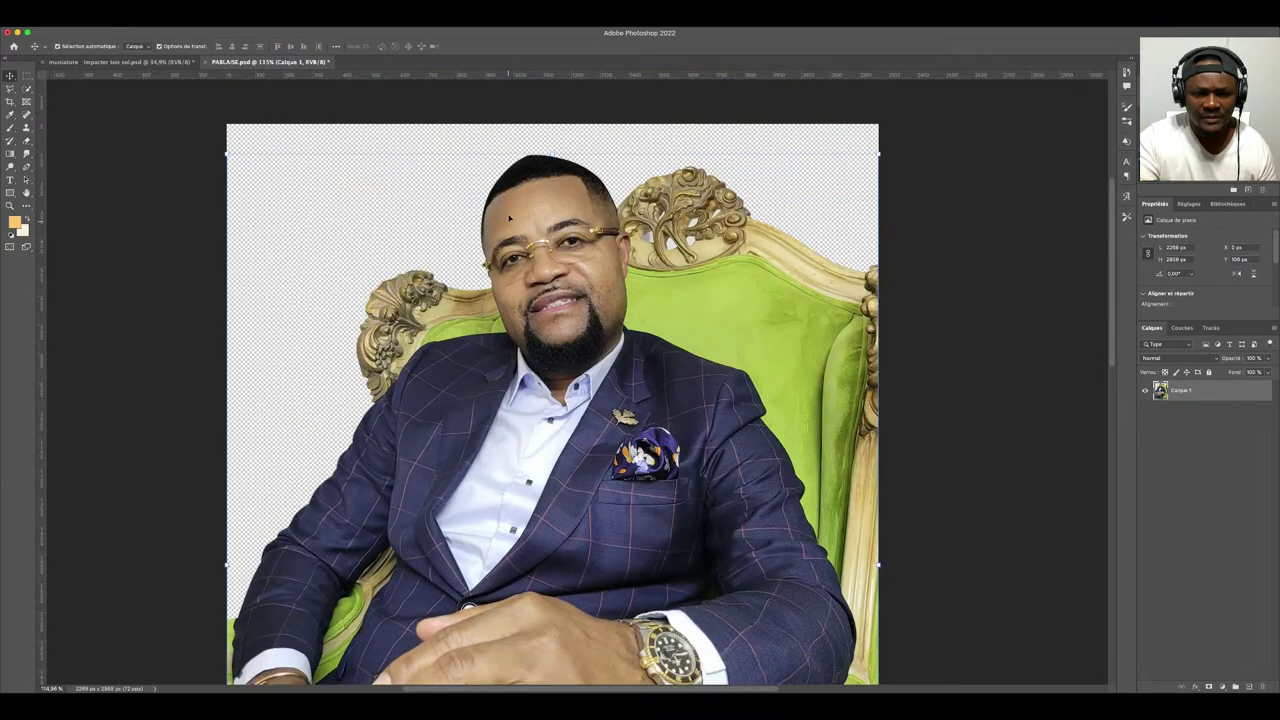
{"action": "scroll", "coordinate": [500, 225], "scroll_direction": "down", "scroll_amount": 1}
{"action": "scroll", "coordinate": [485, 246], "scroll_direction": "down", "scroll_amount": 2}
{"action": "scroll", "coordinate": [485, 246], "scroll_direction": "up", "scroll_amount": 1}
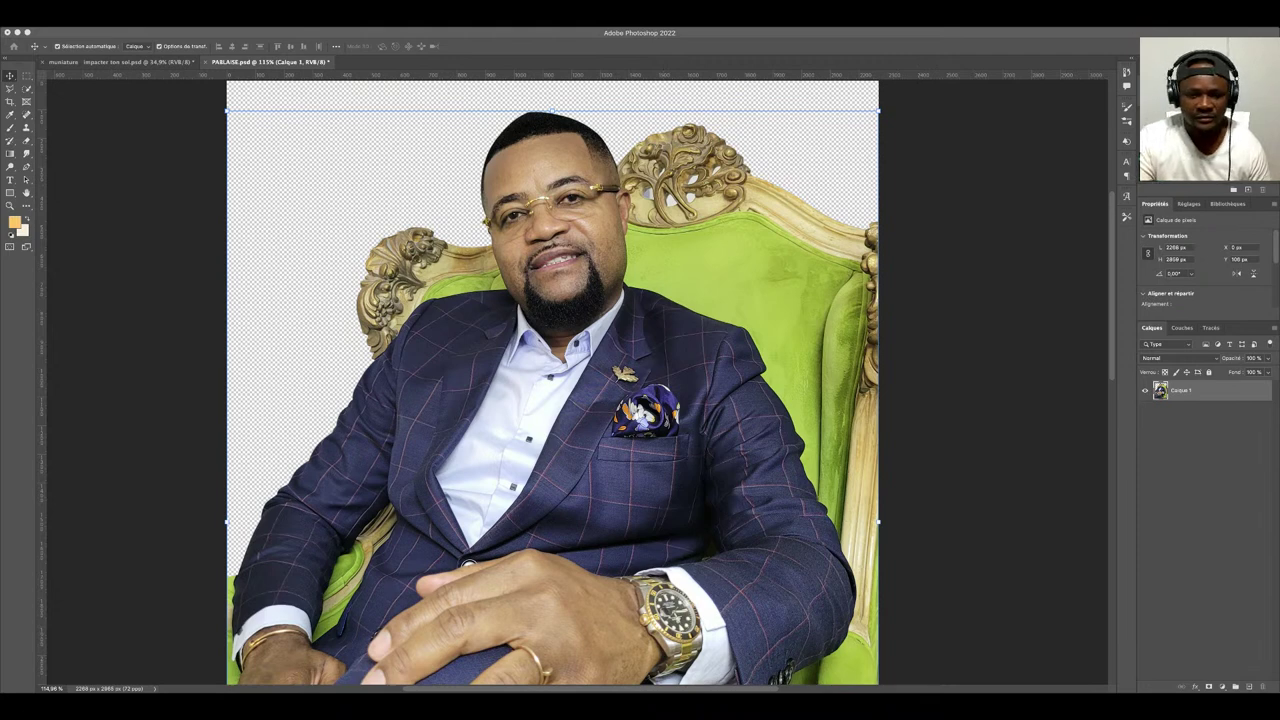
- Apply the brightness and saturation adjustment to the cutout, fit it on screen, and deselect
{"action": "key", "text": "ctrl+z"}
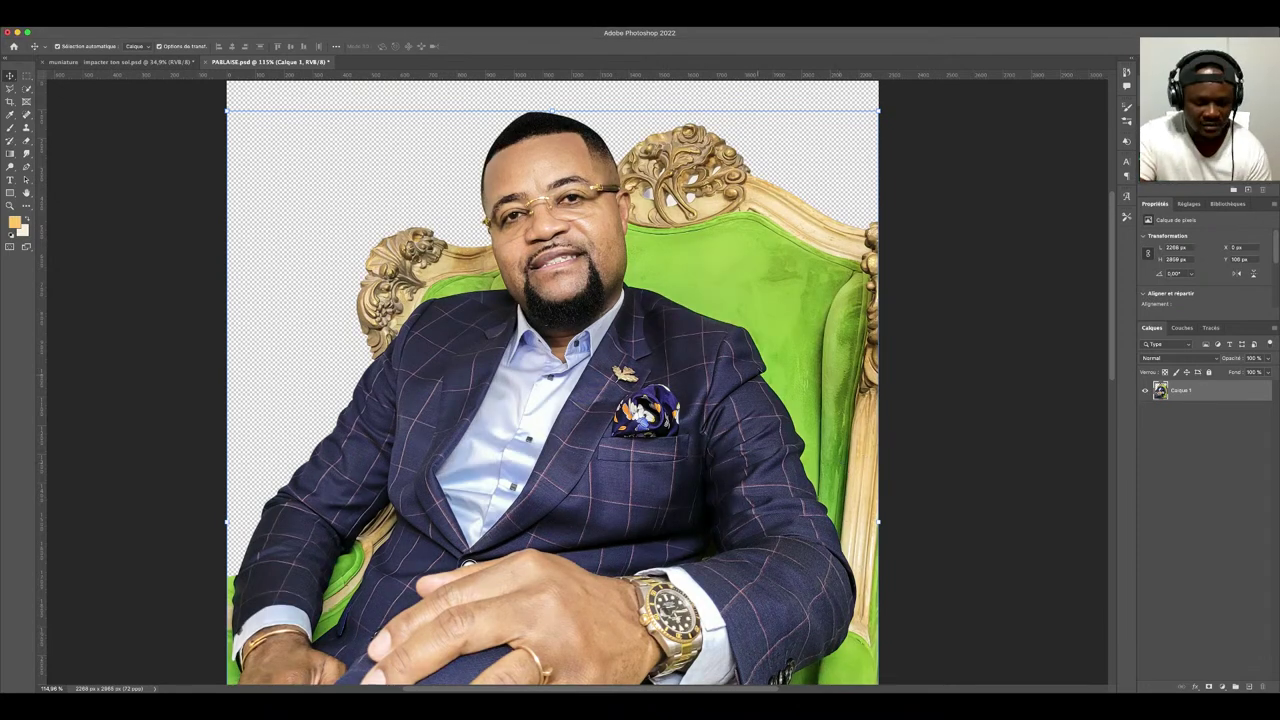
{"action": "key", "text": "ctrl+0"}
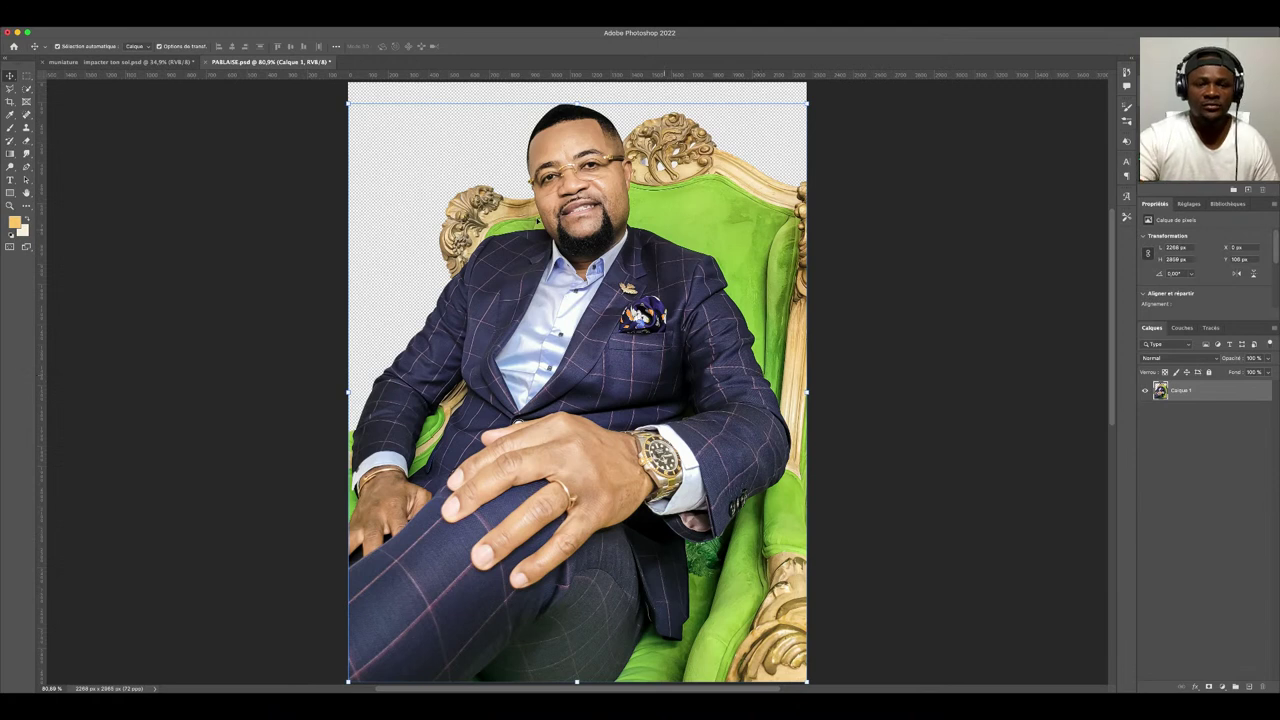
{"action": "left_click", "coordinate": [266, 248]}
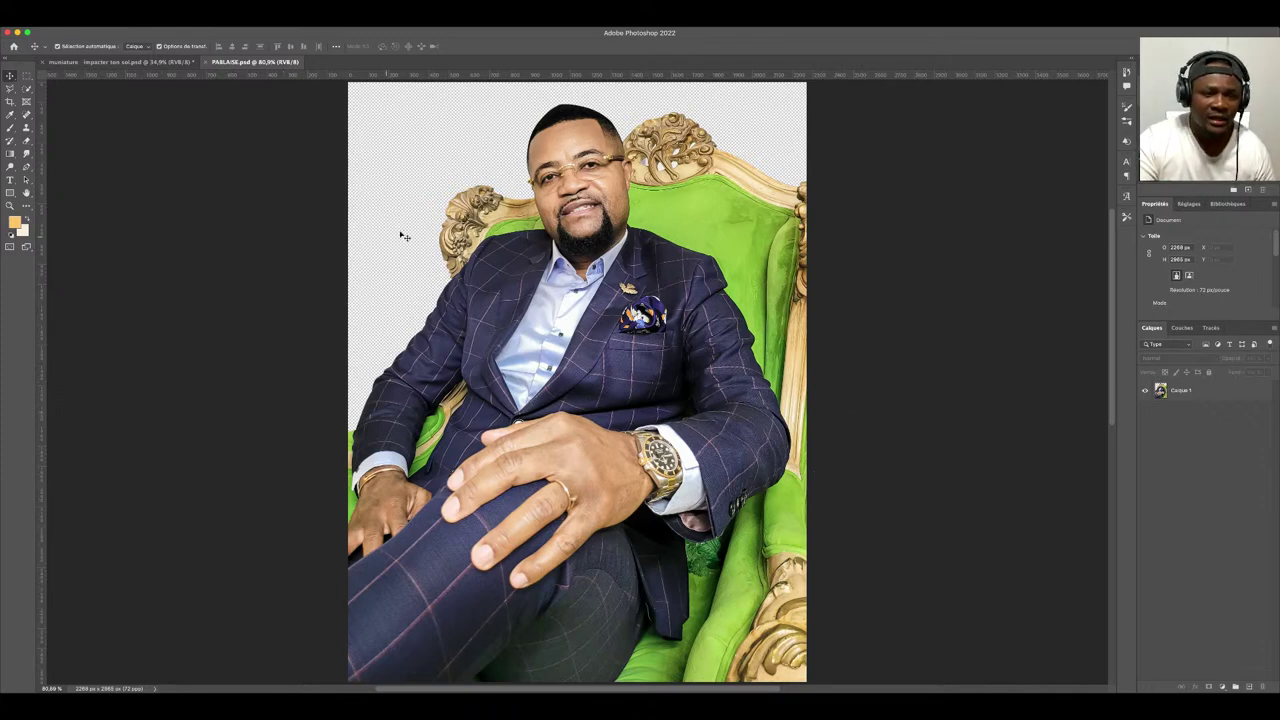
{"action": "scroll", "coordinate": [403, 236], "scroll_direction": "up", "scroll_amount": 3}
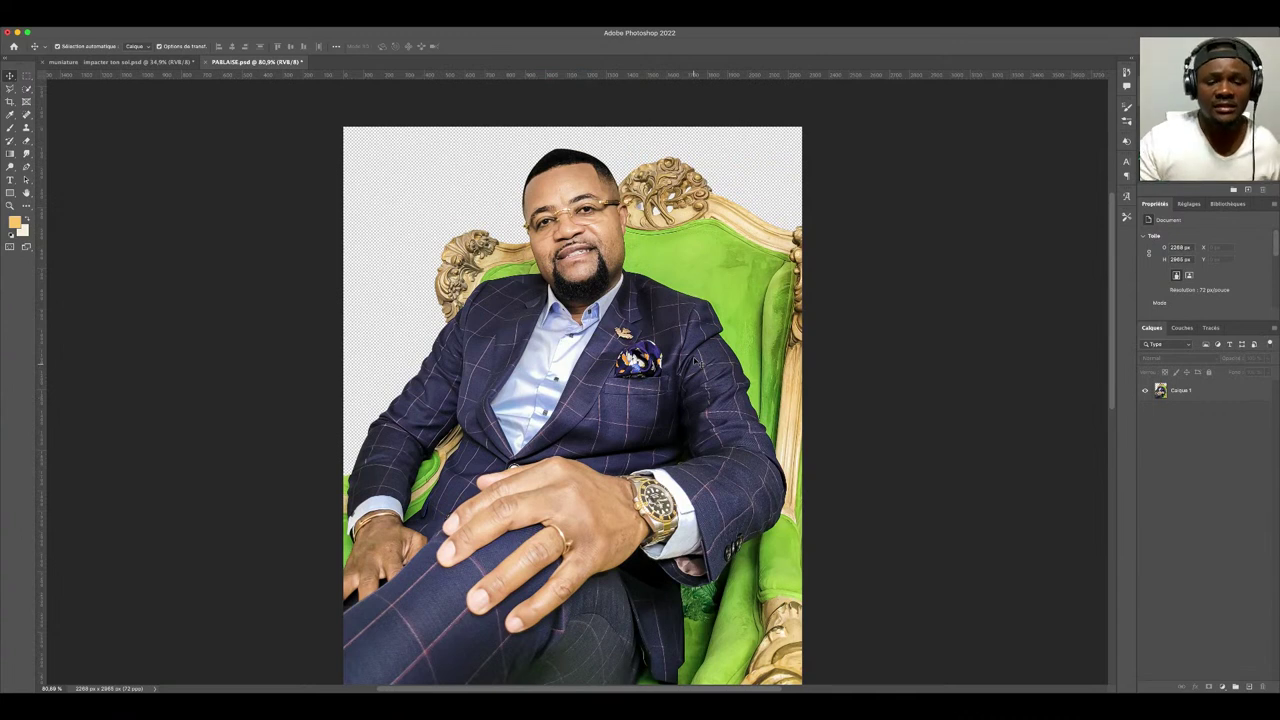
{"action": "scroll", "coordinate": [702, 352], "scroll_direction": "down", "scroll_amount": 2}
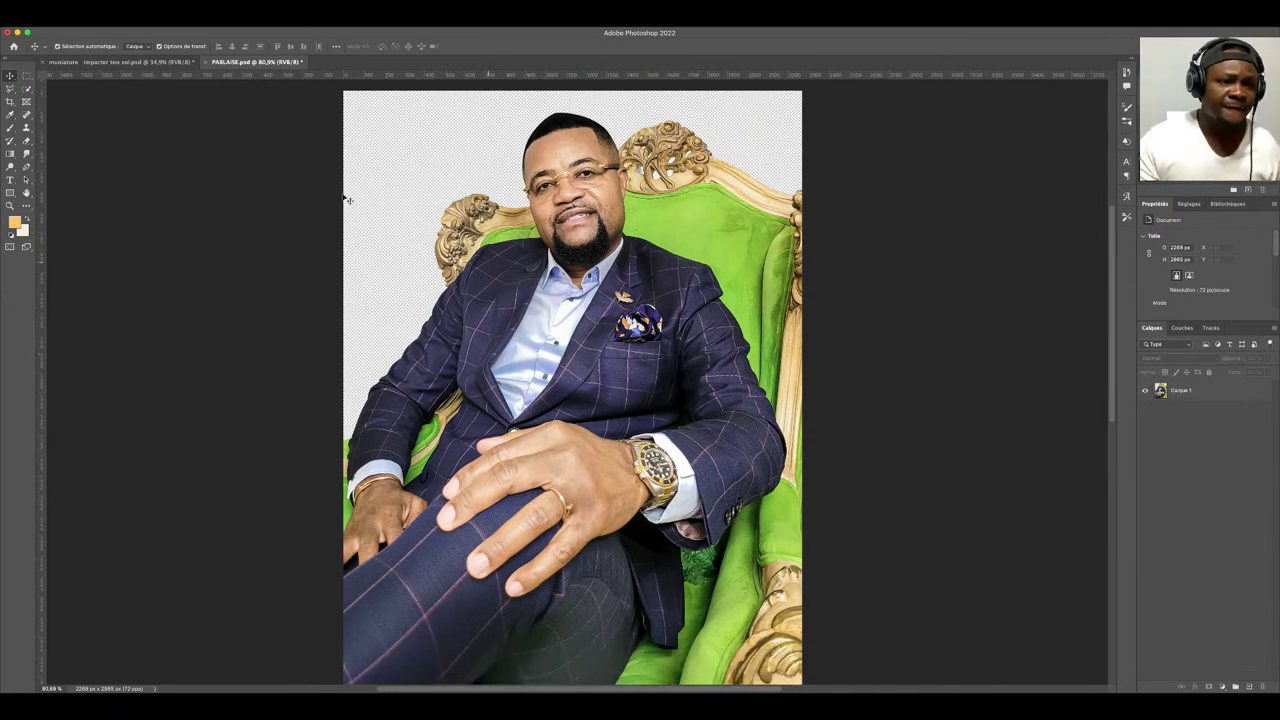
- View the flyer at fit and actual size, select the papa blaise layer, and cancel the PABLAISE placement
{"action": "left_click", "coordinate": [140, 62]}
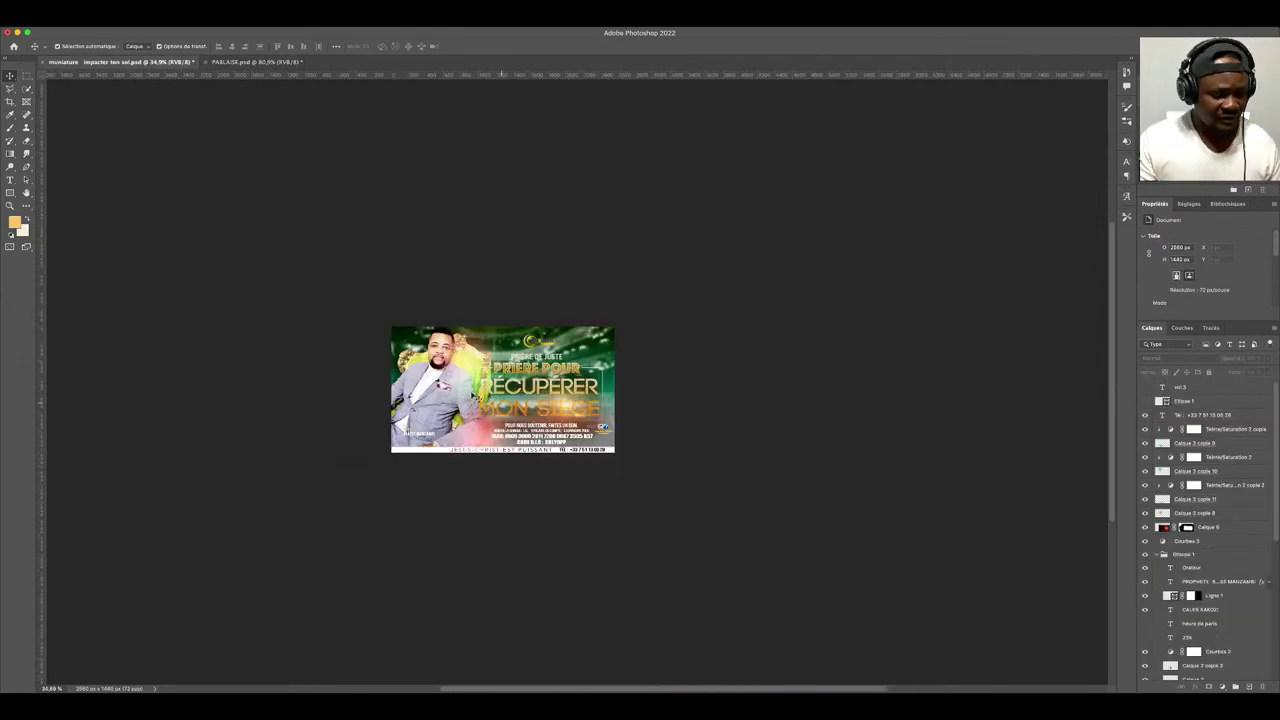
{"action": "key", "text": "ctrl+0"}
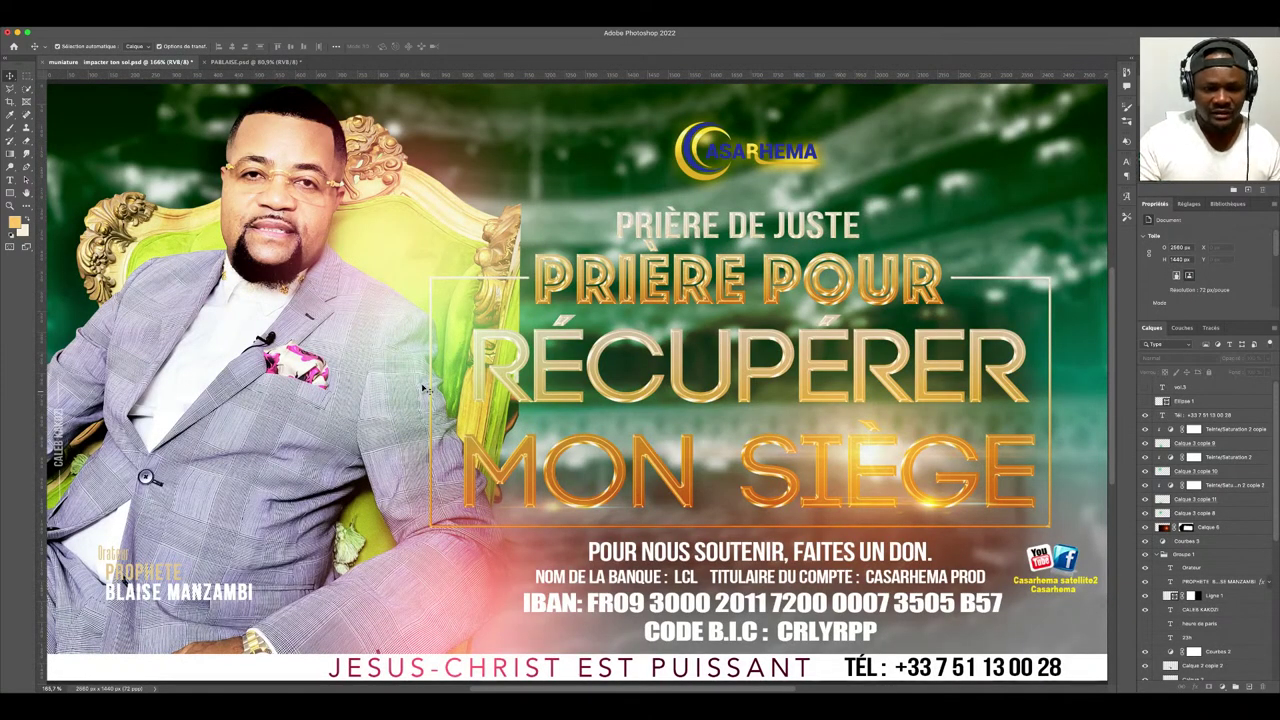
{"action": "key", "text": "ctrl+1"}
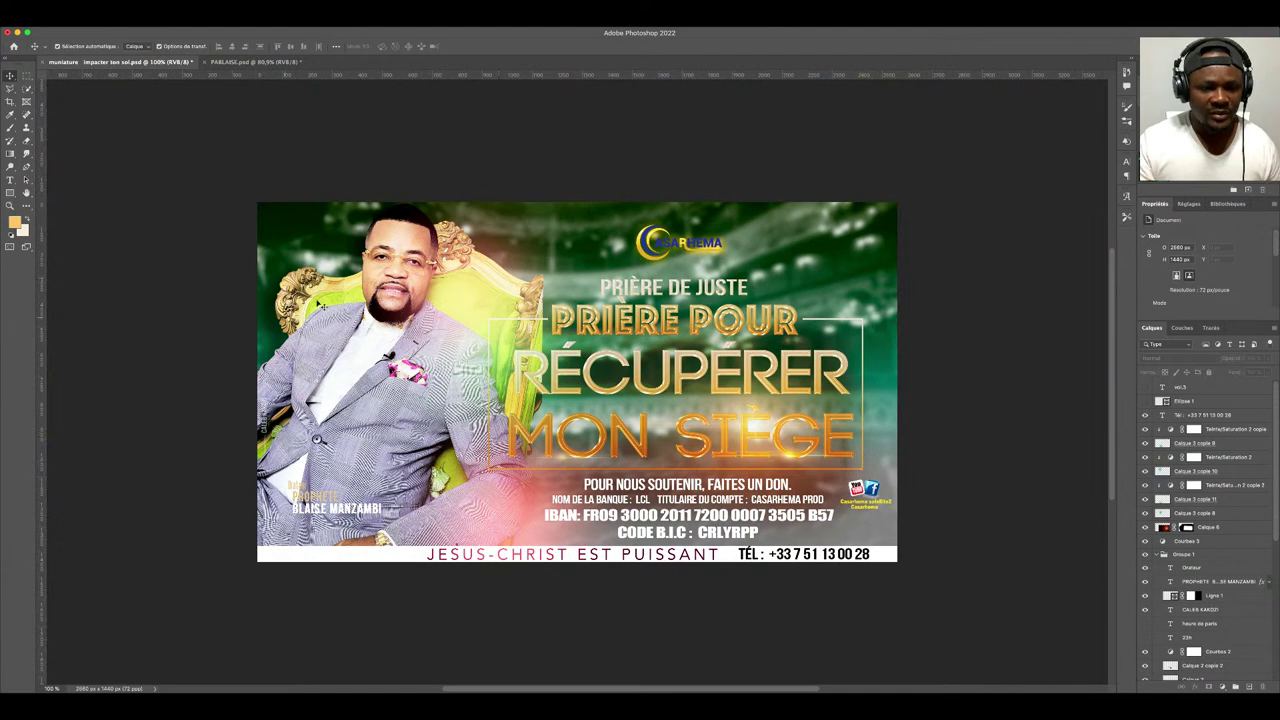
{"action": "left_click", "coordinate": [318, 305]}
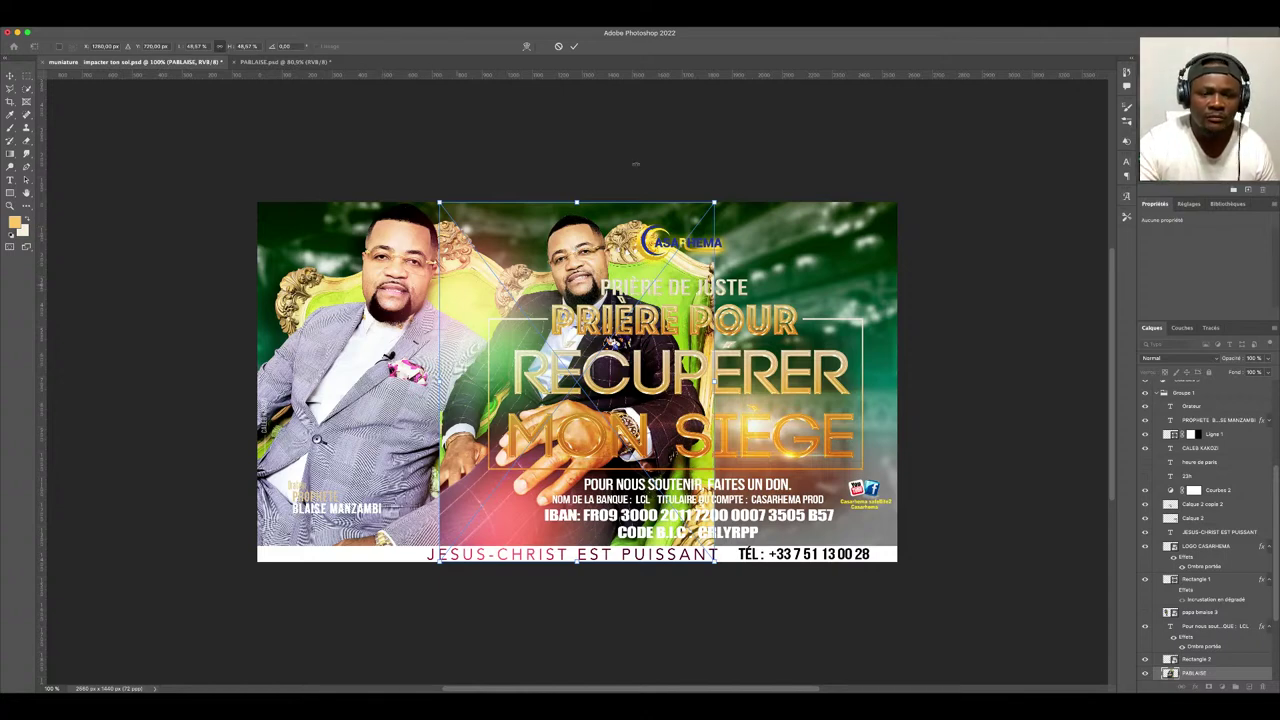
{"action": "left_click", "coordinate": [558, 46]}
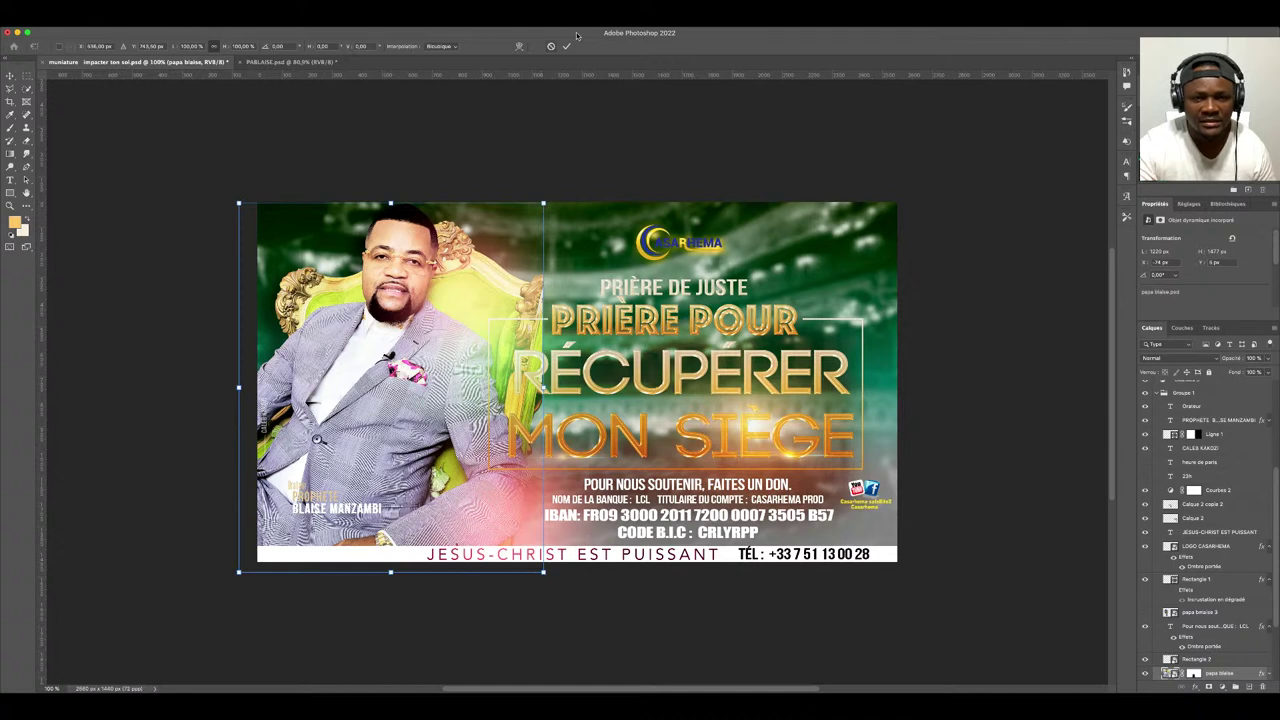
{"action": "scroll", "coordinate": [1170, 540], "scroll_direction": "down", "scroll_amount": 5}
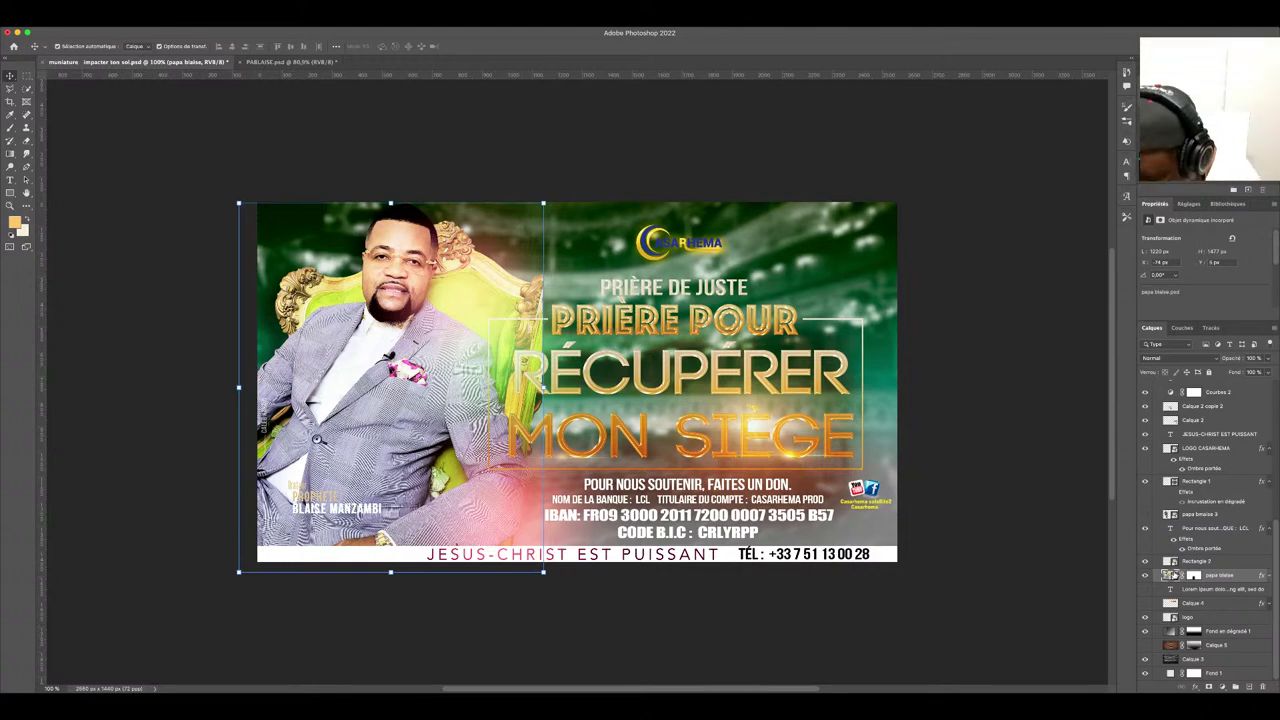
- Open the papa blaise smart object and paste the navy-suit PABLAISE photo above Calque 1
{"action": "double_click", "coordinate": [1176, 577]}
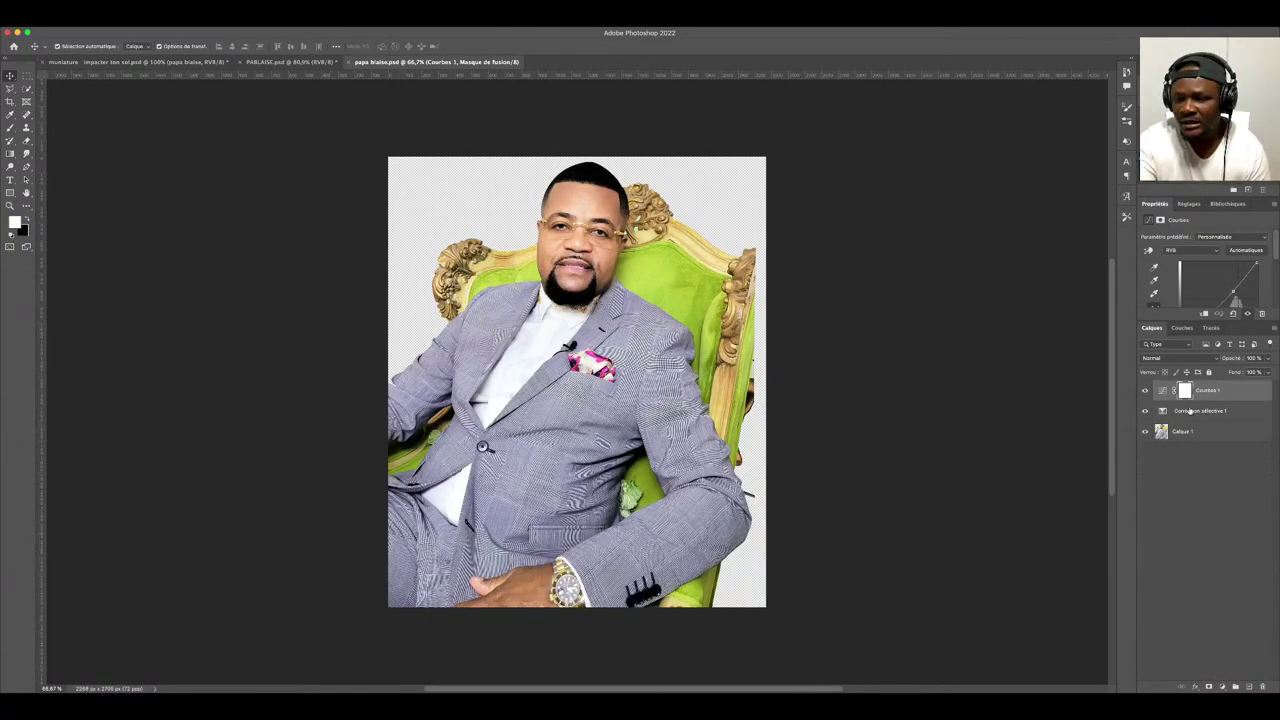
{"action": "left_click", "coordinate": [1192, 412]}
{"action": "left_click", "coordinate": [1204, 434]}
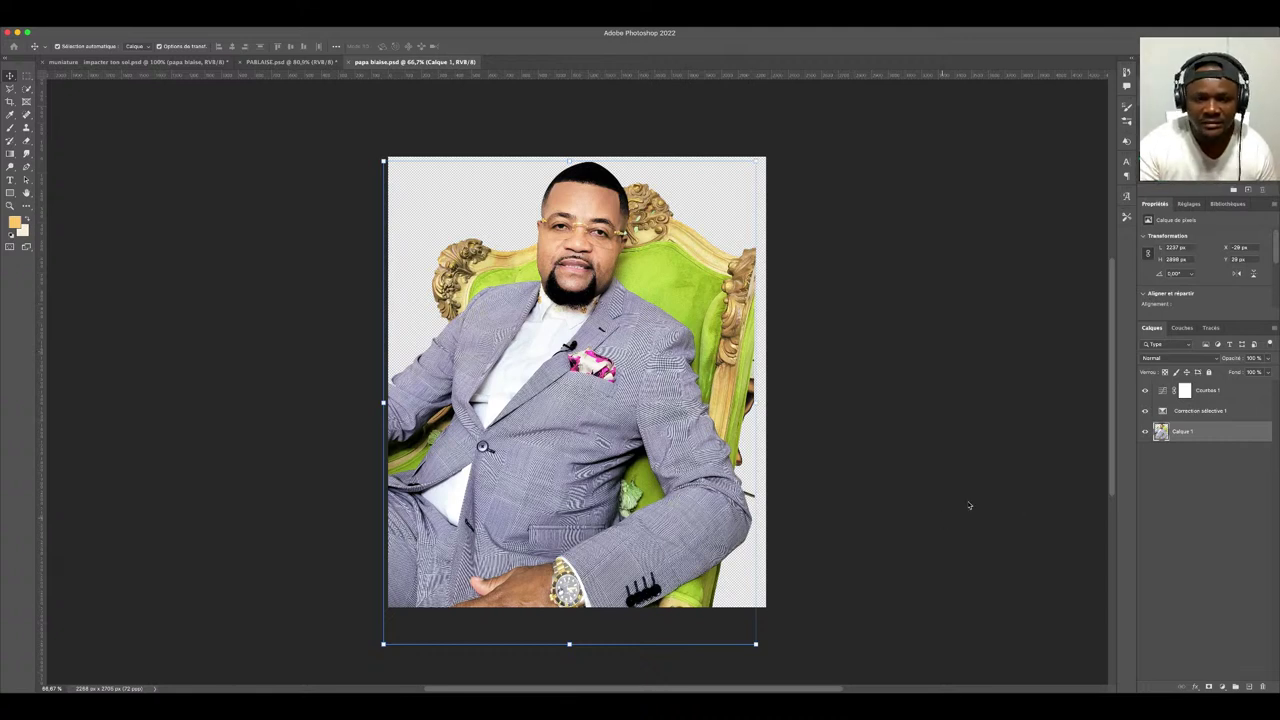
{"action": "key", "text": "ctrl+v"}
{"action": "left_click", "coordinate": [577, 46]}
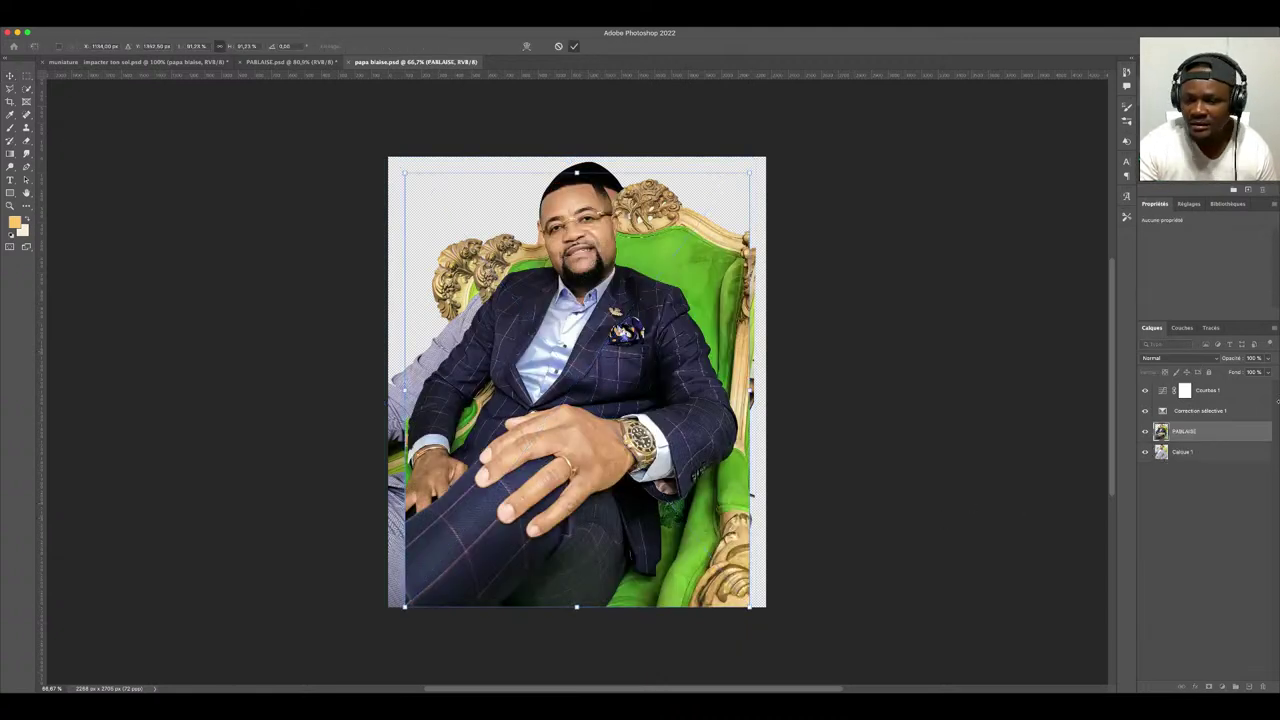
- Hide Calque 1, nudge PABLAISE right twice, and hide the Courbes 1 curves adjustment
{"action": "left_click", "coordinate": [1145, 451]}
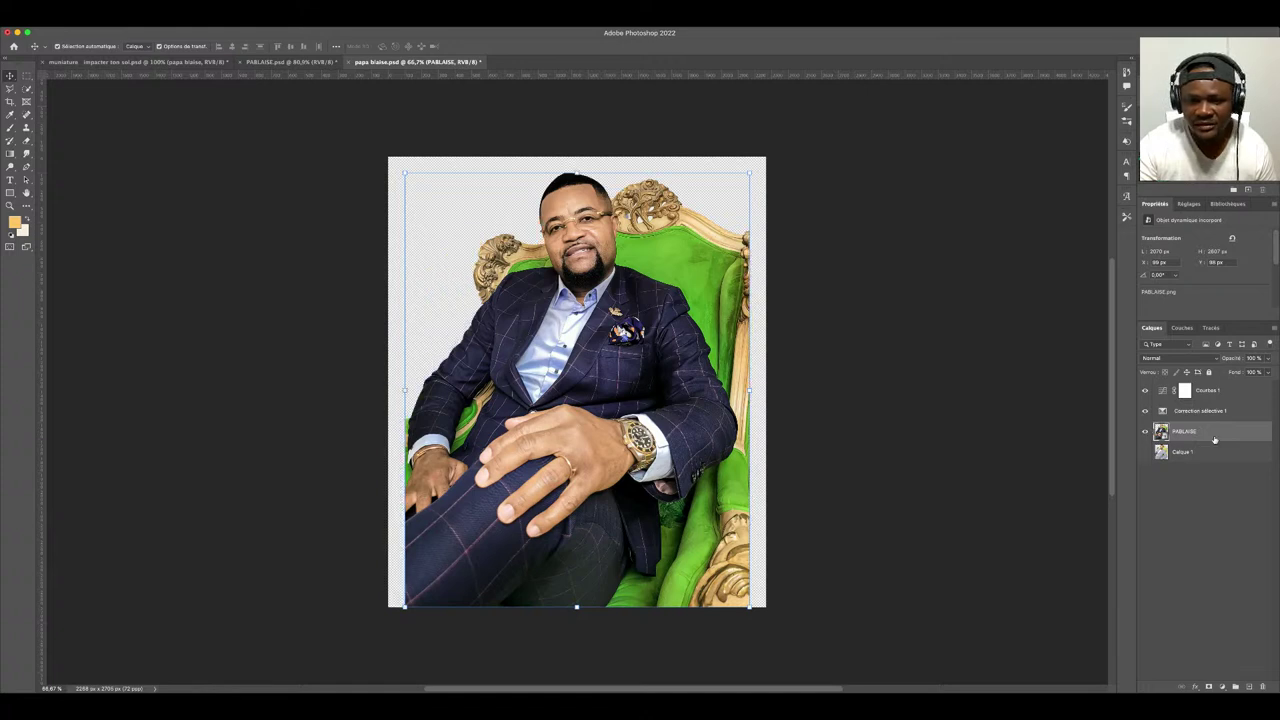
{"action": "key", "text": "shift+Right"}
{"action": "key", "text": "shift+Right"}
{"action": "key", "text": "shift+Right"}
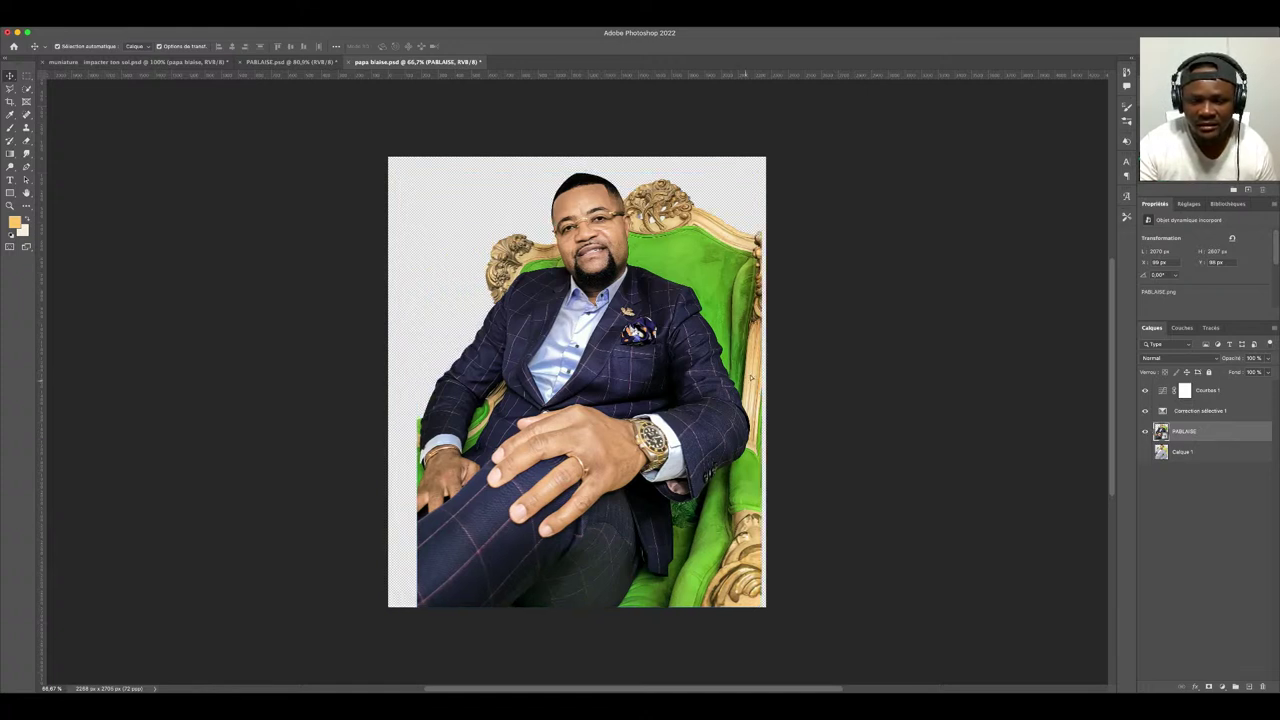
{"action": "key", "text": "shift+Right"}
{"action": "key", "text": "shift+Right"}
{"action": "key", "text": "shift+Right"}
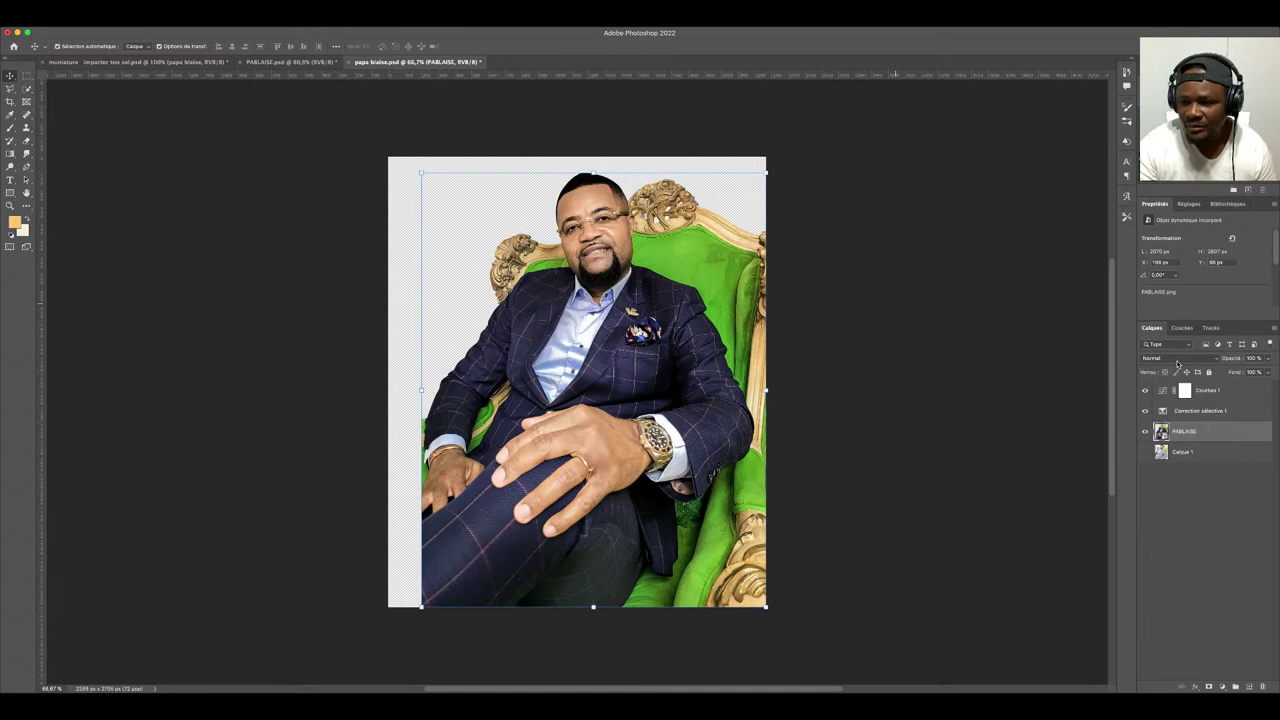
{"action": "left_click", "coordinate": [1199, 410]}
{"action": "left_click", "coordinate": [1146, 390]}
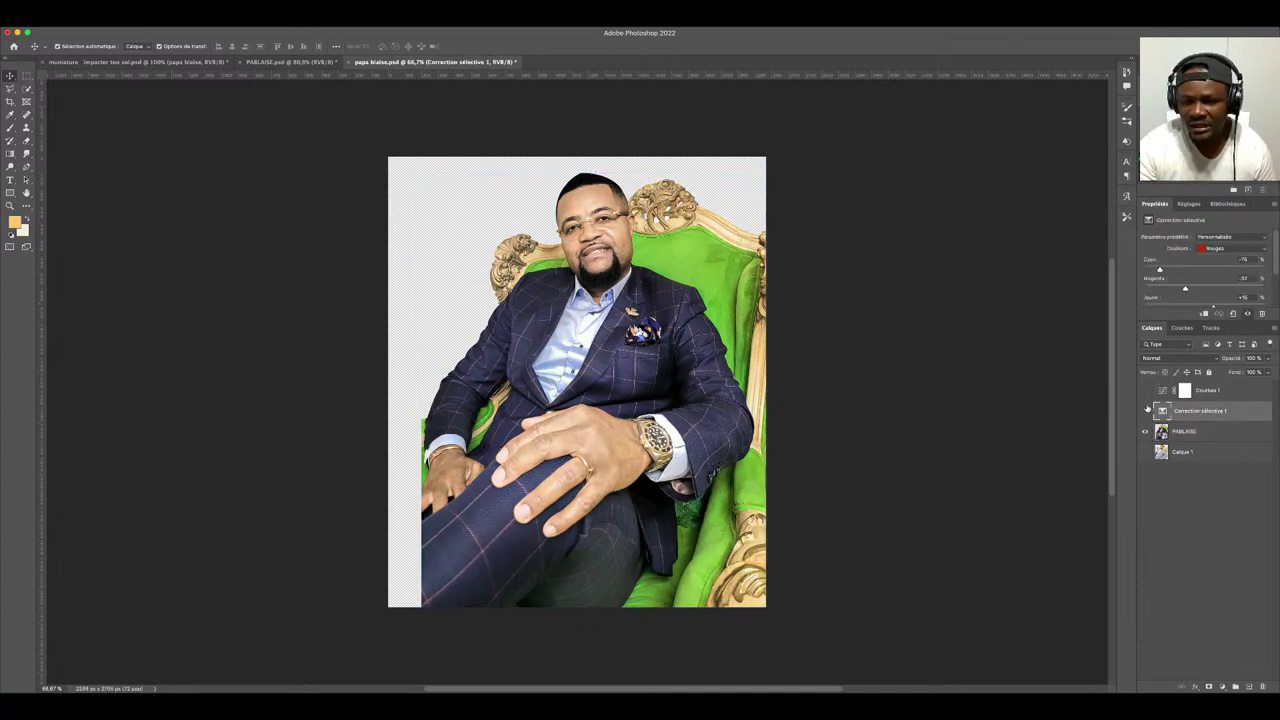
- Set the selective correction's Noir (black) value to about -41 and save
{"action": "left_click", "coordinate": [1146, 410]}
{"action": "left_click", "coordinate": [1146, 410]}
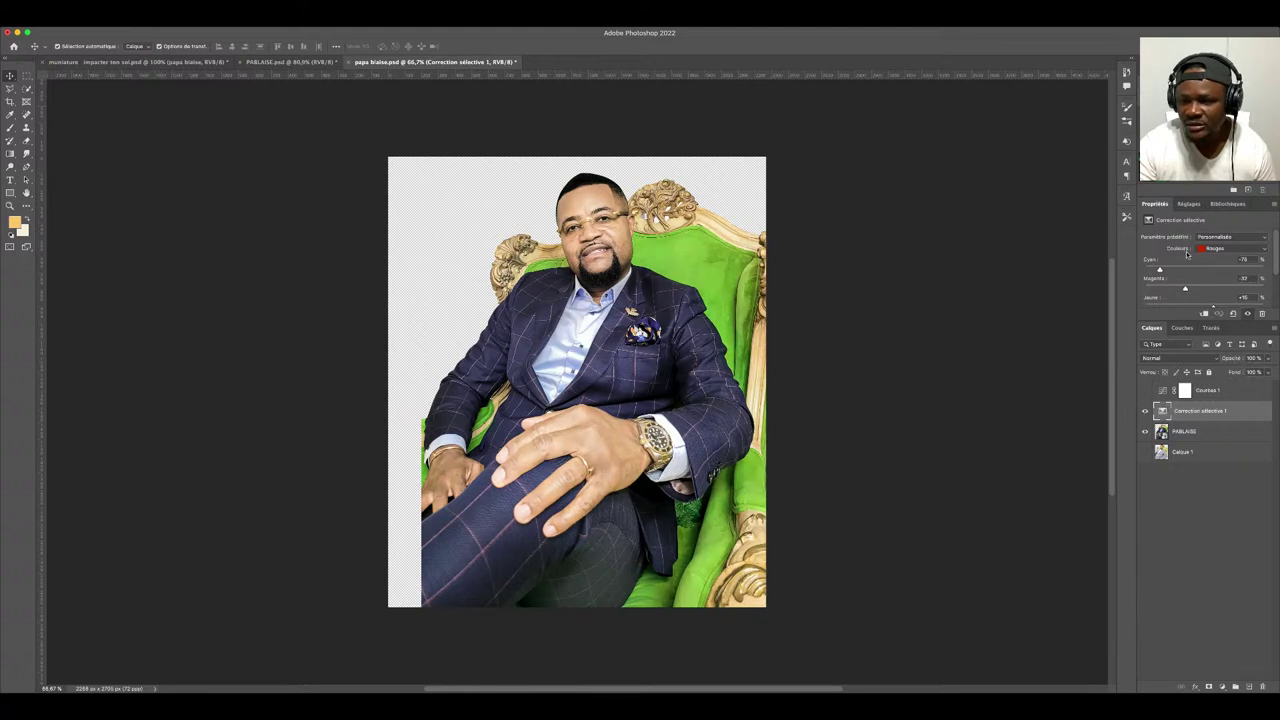
{"action": "scroll", "coordinate": [1199, 263], "scroll_direction": "down", "scroll_amount": 3}
{"action": "left_click_drag", "start_coordinate": [1164, 273], "coordinate": [1180, 272]}
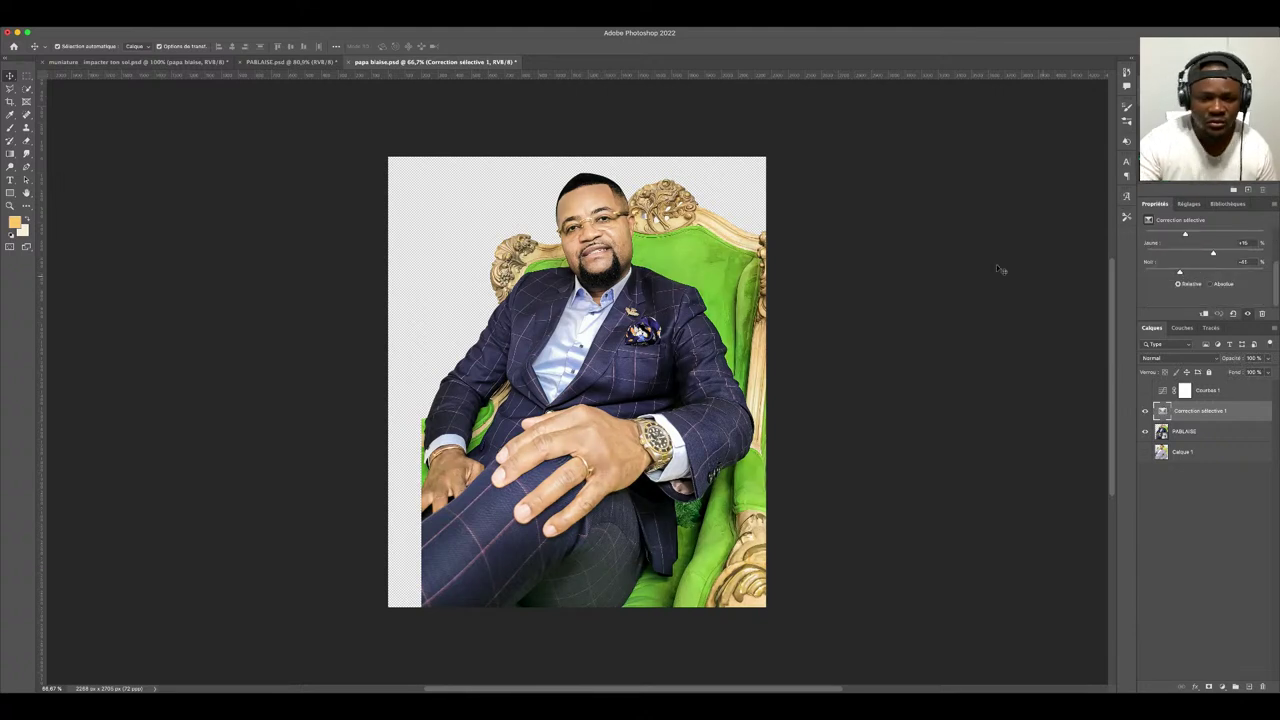
{"action": "key", "text": "ctrl+s"}
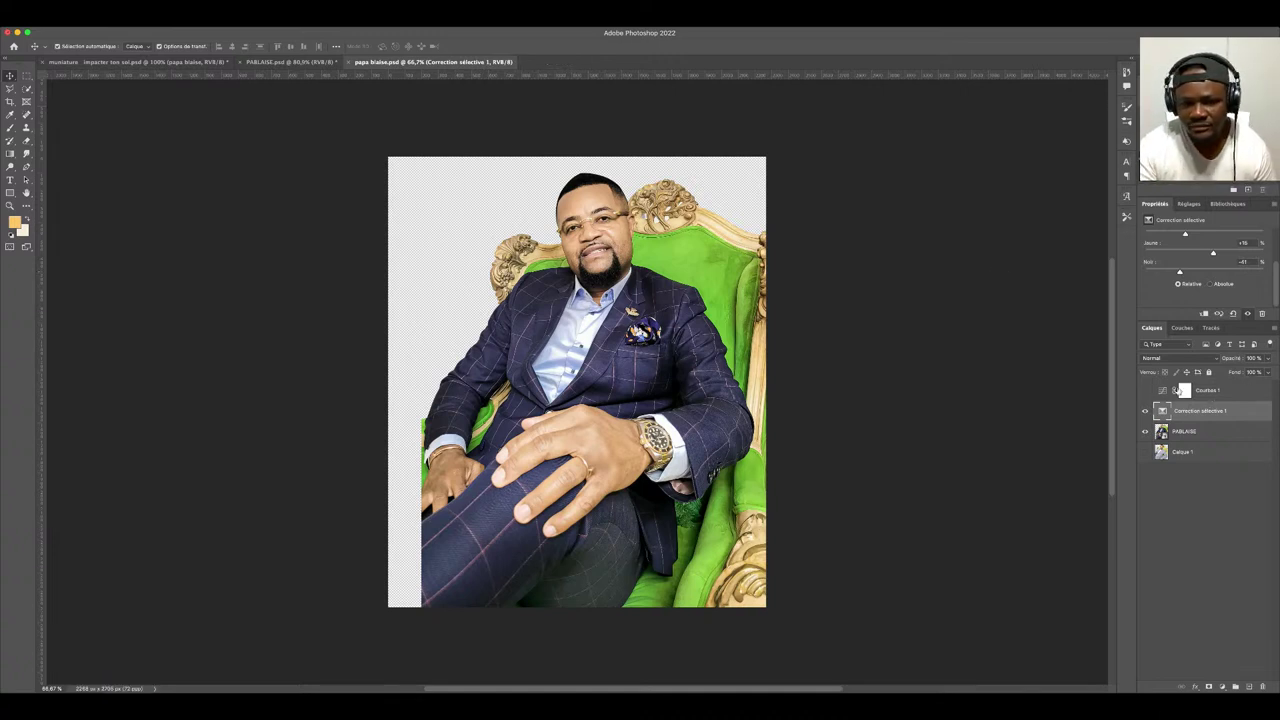
- Enlarge the PABLAISE cutout with Free Transform to fill the canvas from the left, then save
{"action": "key", "text": "alt+bracketleft"}
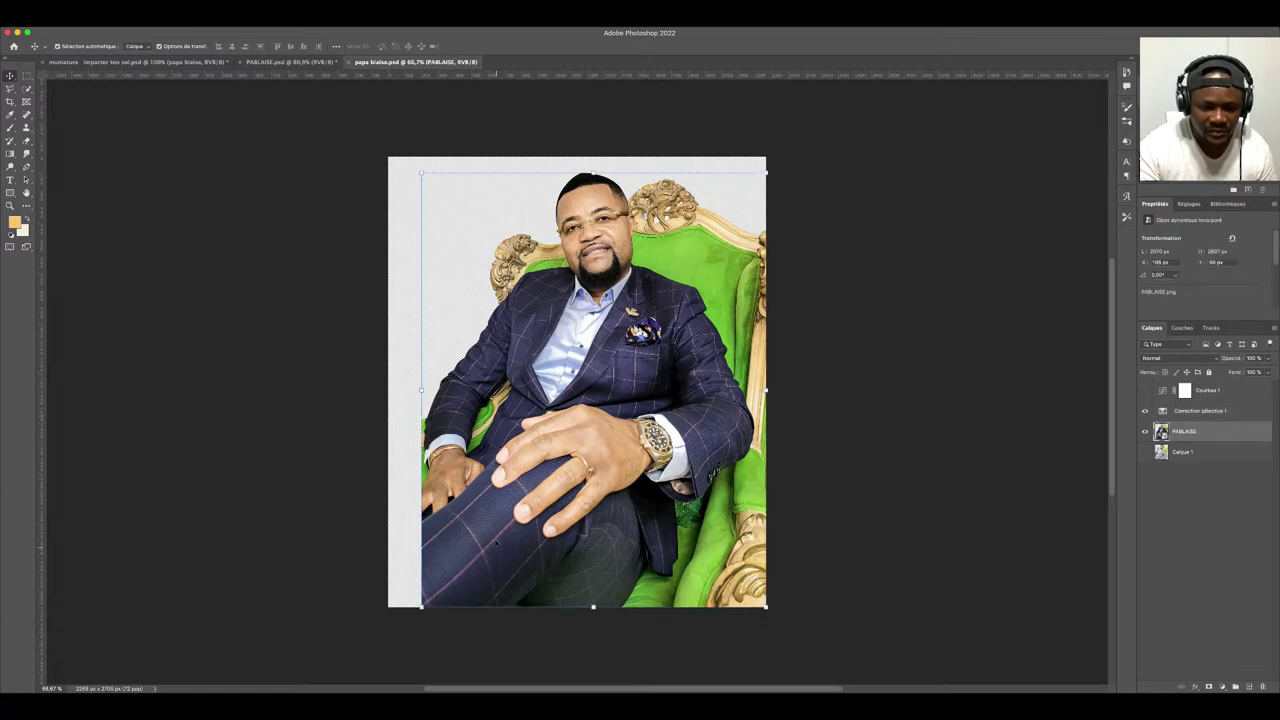
{"action": "key", "text": "ctrl+t"}
{"action": "left_click_drag", "start_coordinate": [420, 608], "coordinate": [349, 624]}
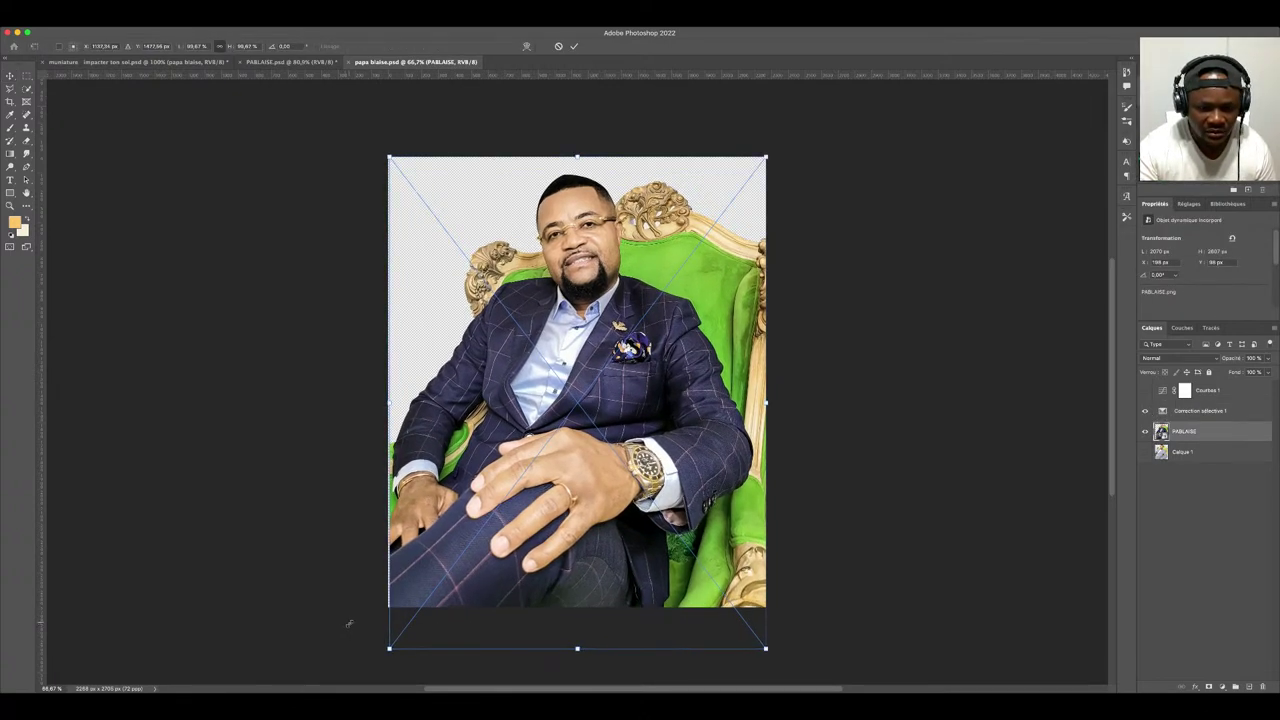
{"action": "left_click_drag", "start_coordinate": [349, 624], "coordinate": [345, 622]}
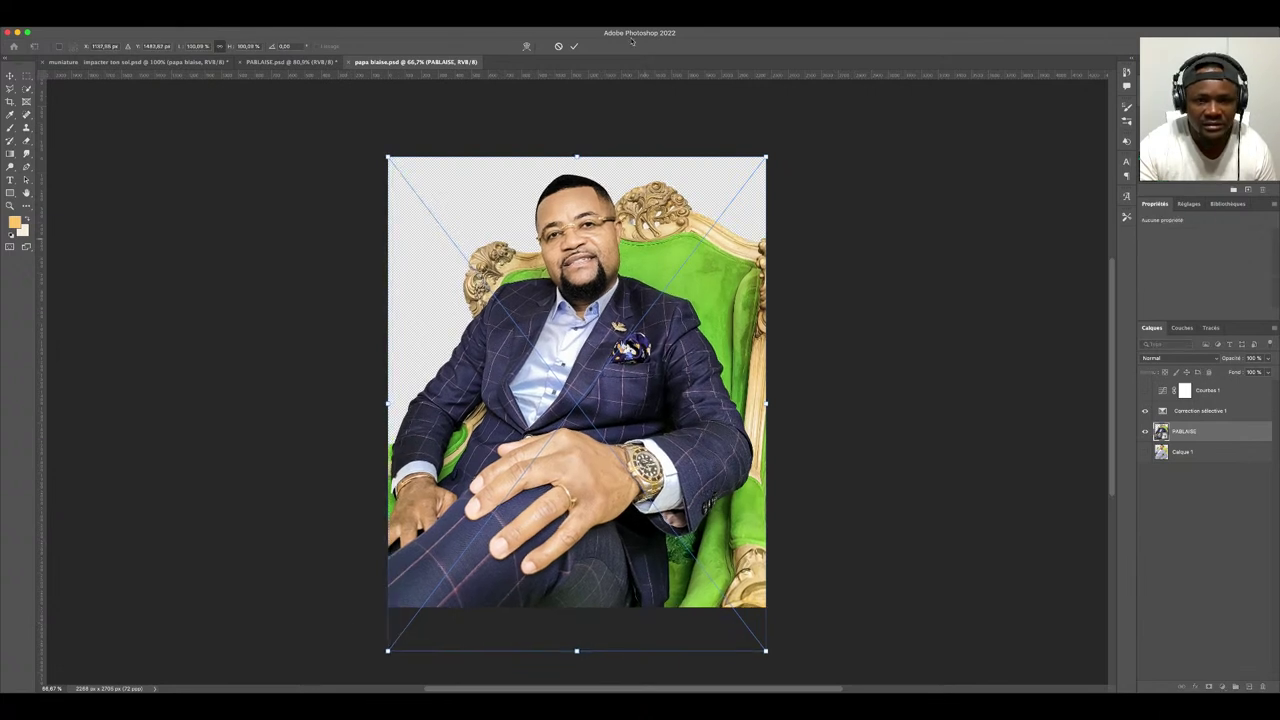
{"action": "left_click", "coordinate": [573, 46]}
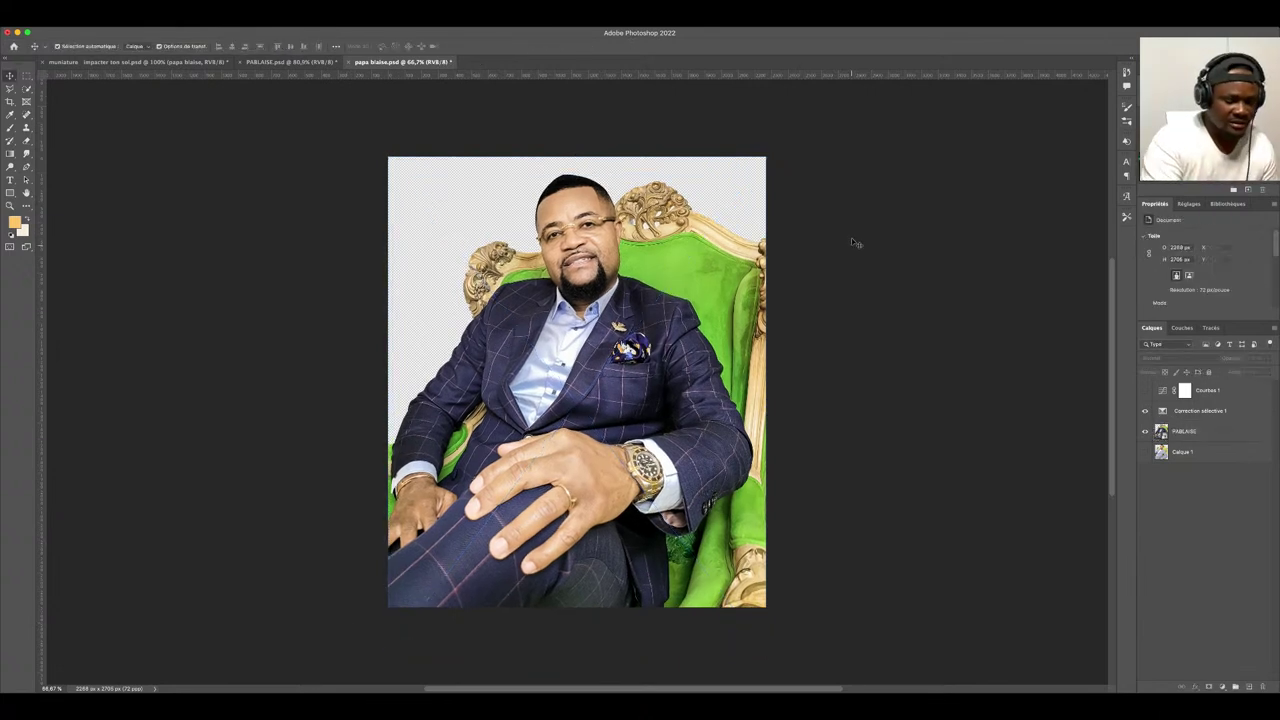
{"action": "key", "text": "ctrl+s"}
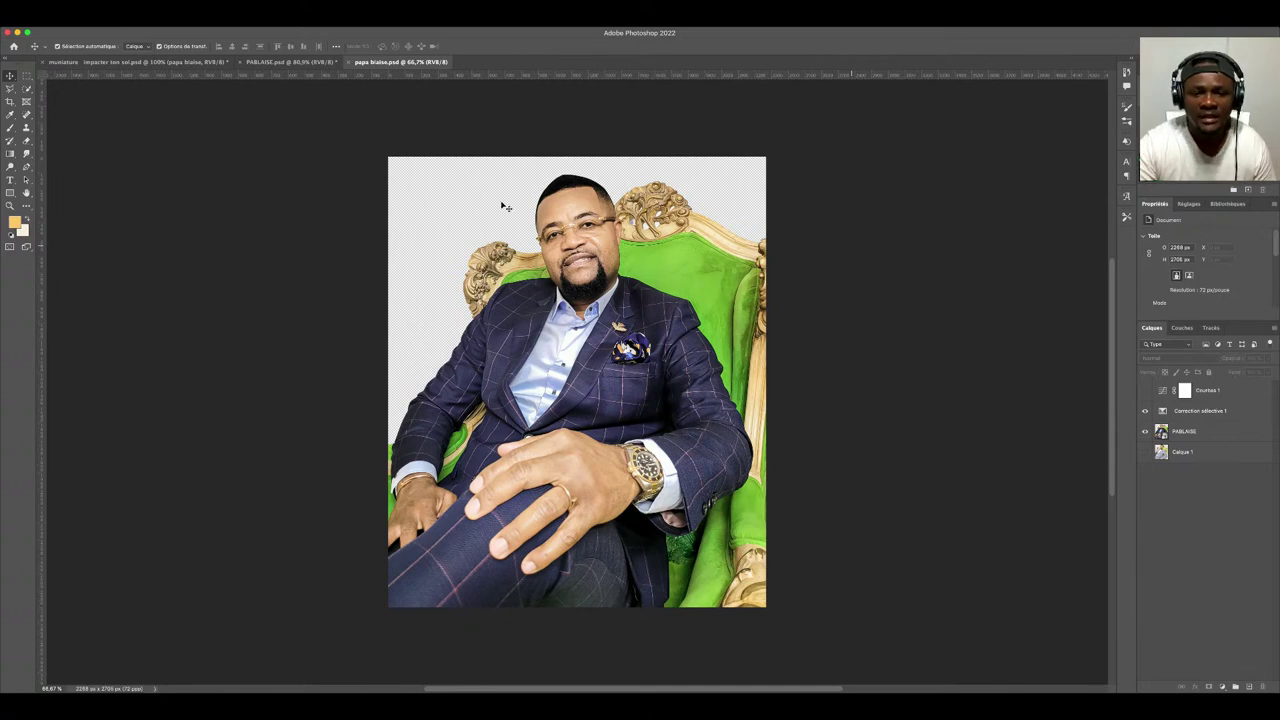
- On the flyer, drag the Calque 3 copie 10 overlay upward into place
{"action": "left_click", "coordinate": [172, 62]}
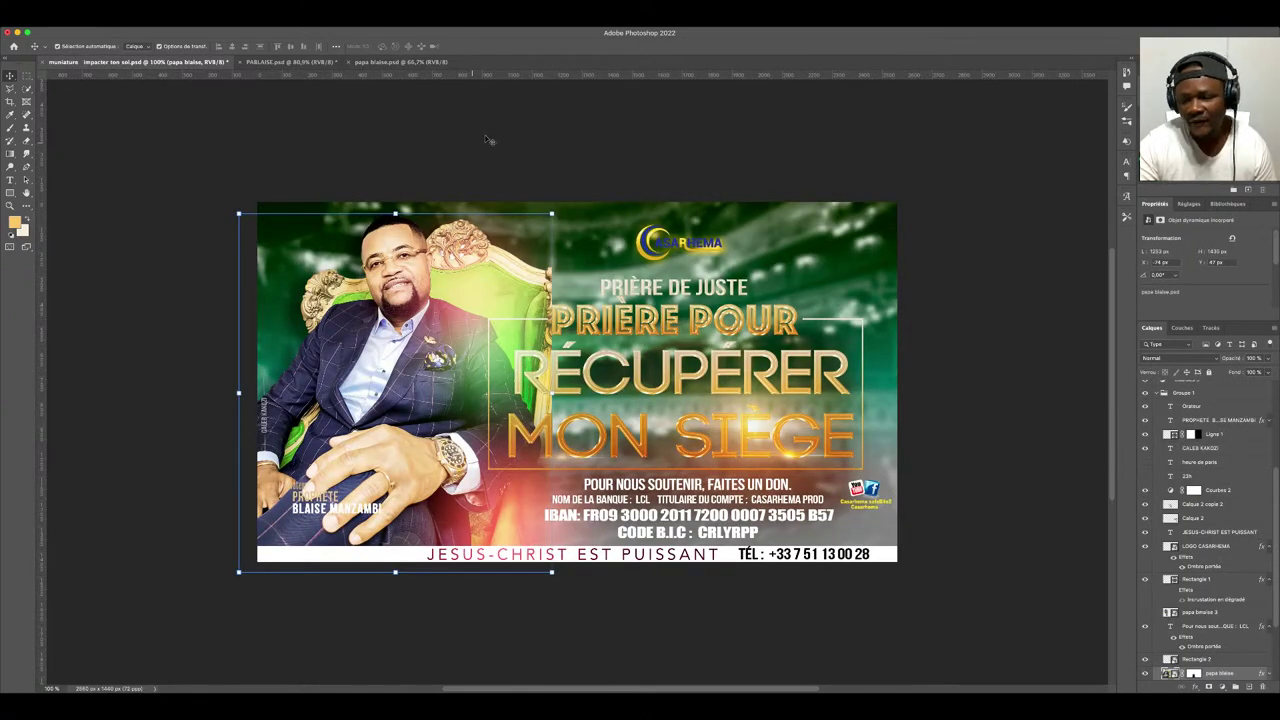
{"action": "scroll", "coordinate": [1228, 674], "scroll_direction": "down", "scroll_amount": 2}
{"action": "left_click", "coordinate": [1193, 592]}
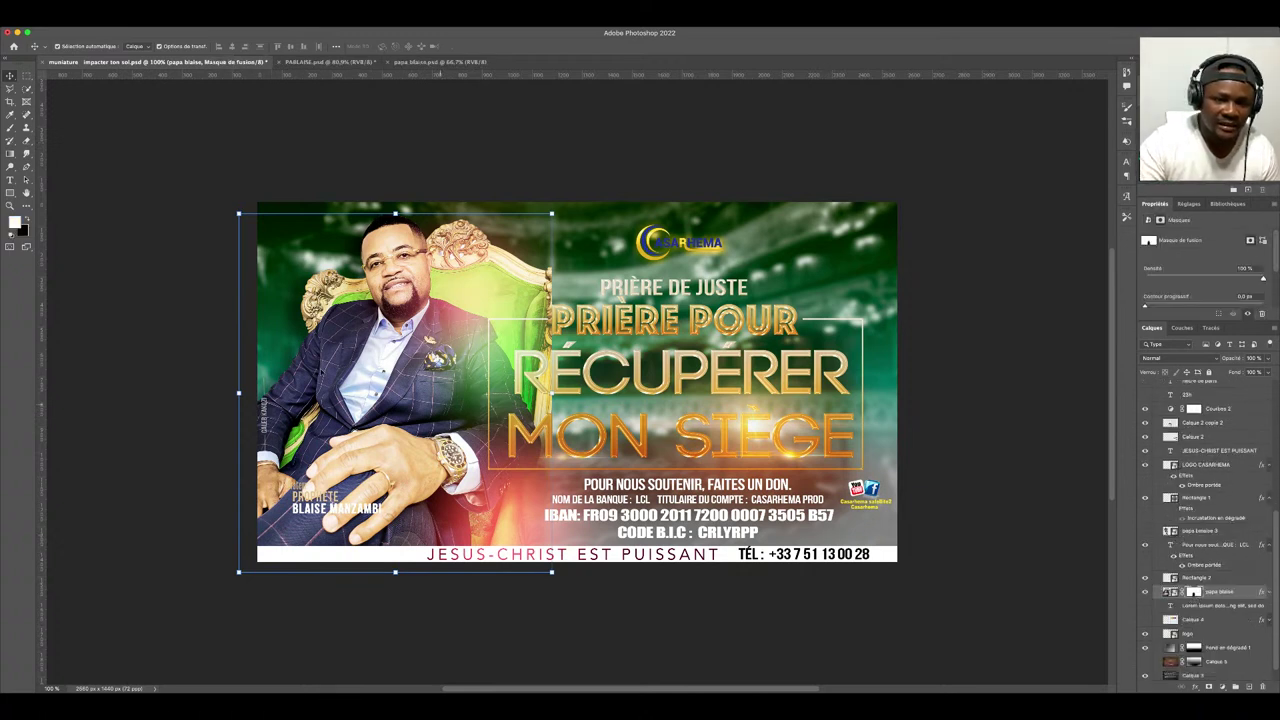
{"action": "left_click", "coordinate": [462, 292]}
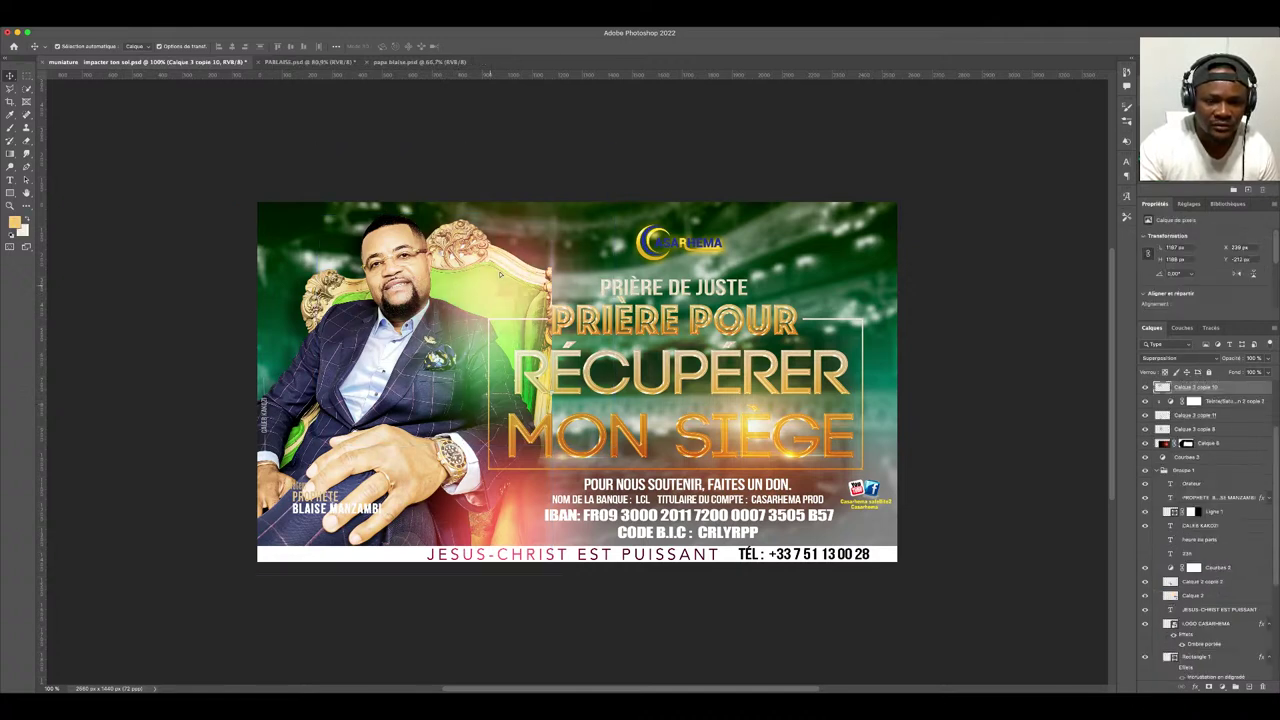
{"action": "left_click_drag", "start_coordinate": [466, 266], "coordinate": [409, 355]}
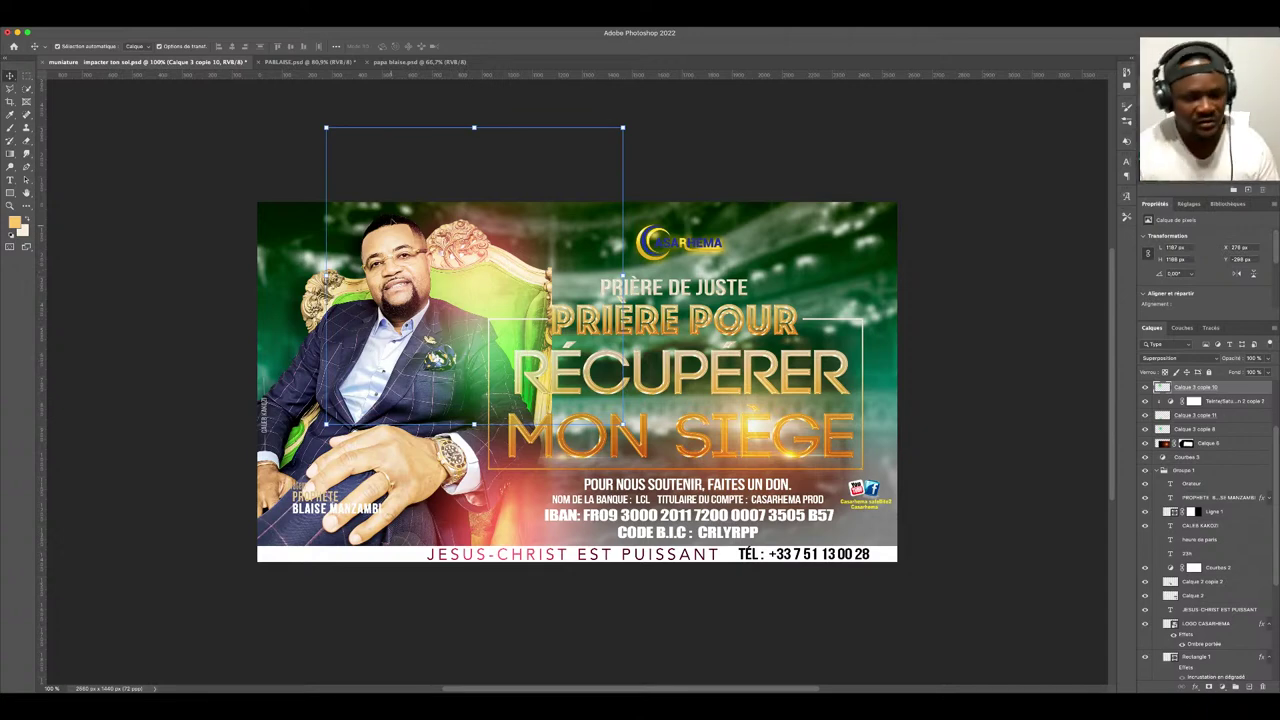
- Zoom to check the overlay's position, then return to papa blaise.psd
{"action": "scroll", "coordinate": [382, 201], "scroll_direction": "up", "scroll_amount": 10}
{"action": "scroll", "coordinate": [382, 201], "scroll_direction": "down", "scroll_amount": 2}
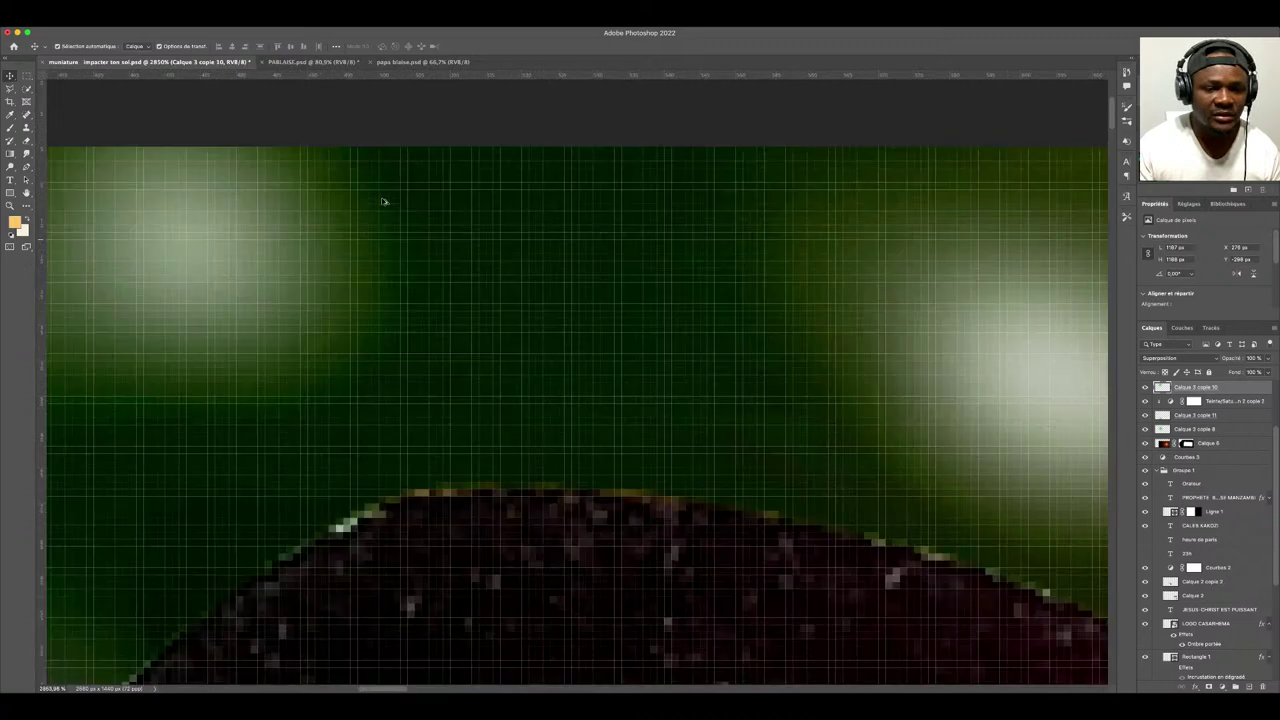
{"action": "scroll", "coordinate": [382, 201], "scroll_direction": "down", "scroll_amount": 2}
{"action": "scroll", "coordinate": [382, 201], "scroll_direction": "down", "scroll_amount": 3}
{"action": "scroll", "coordinate": [382, 201], "scroll_direction": "up", "scroll_amount": 2}
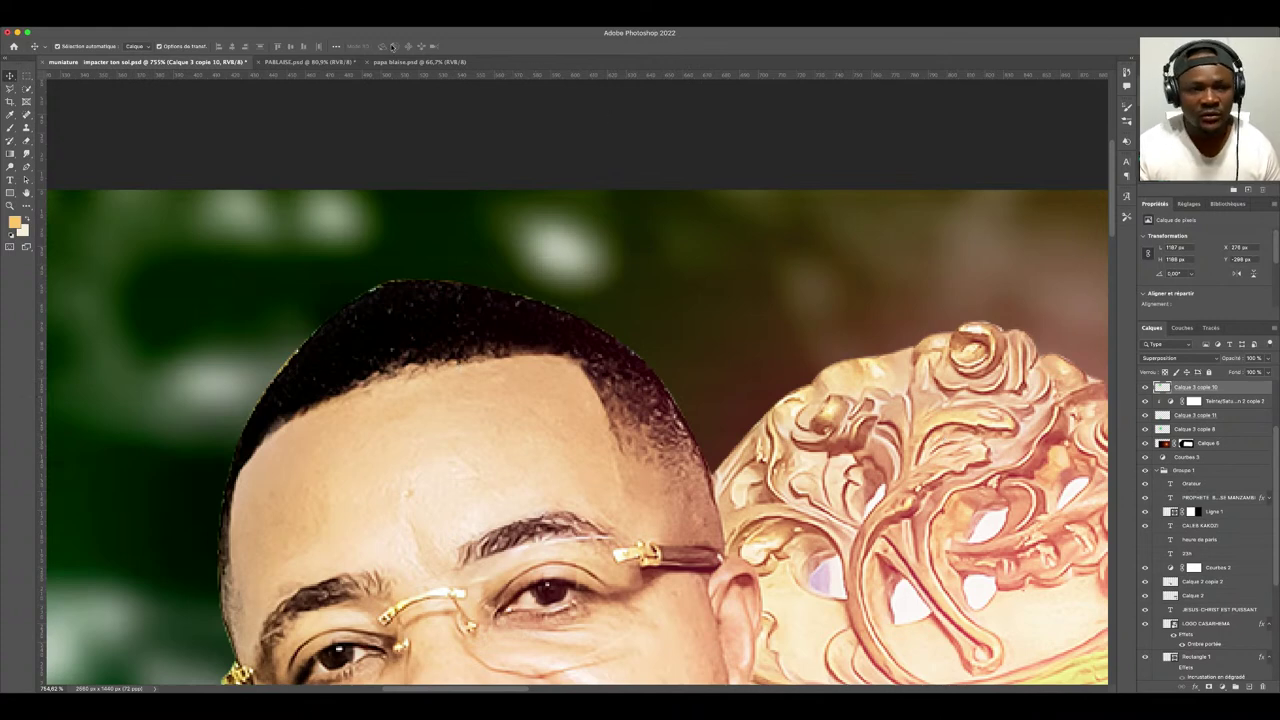
{"action": "left_click", "coordinate": [420, 62]}
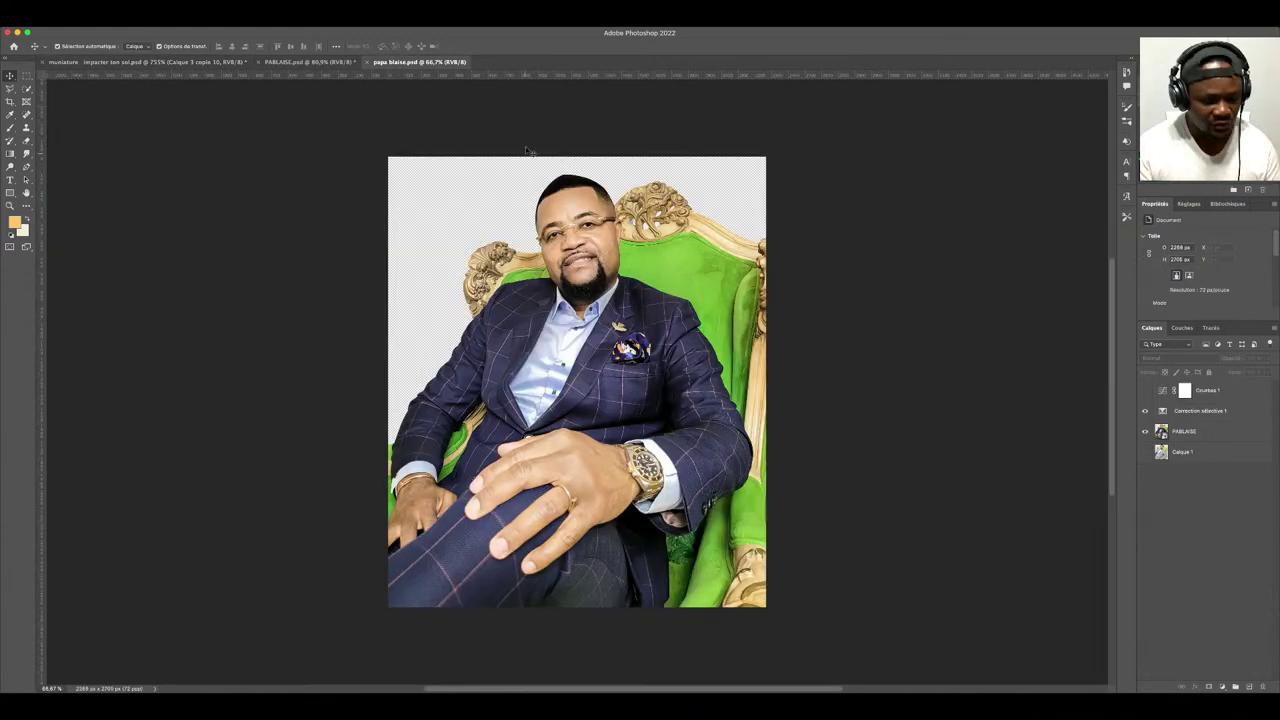
- Select the PABLAISE layer and load its cutout outline as a selection
{"action": "scroll", "coordinate": [551, 157], "scroll_direction": "up", "scroll_amount": 5}
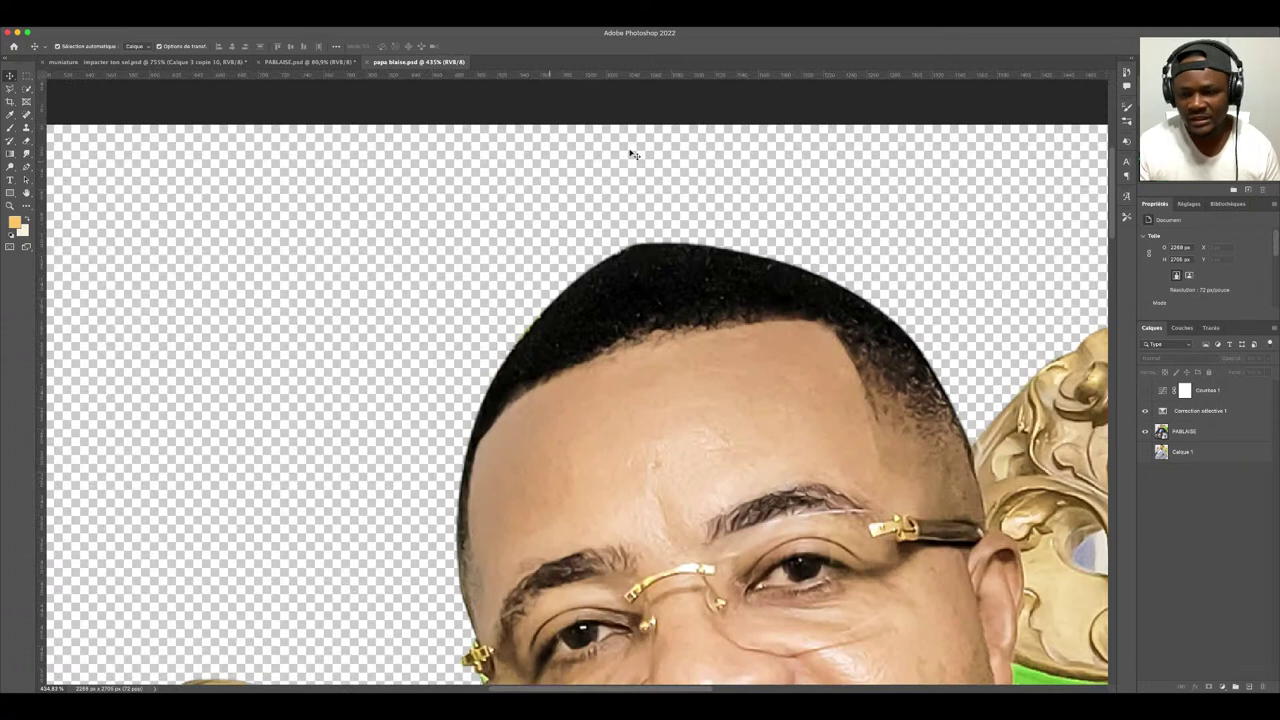
{"action": "left_click", "coordinate": [1184, 431]}
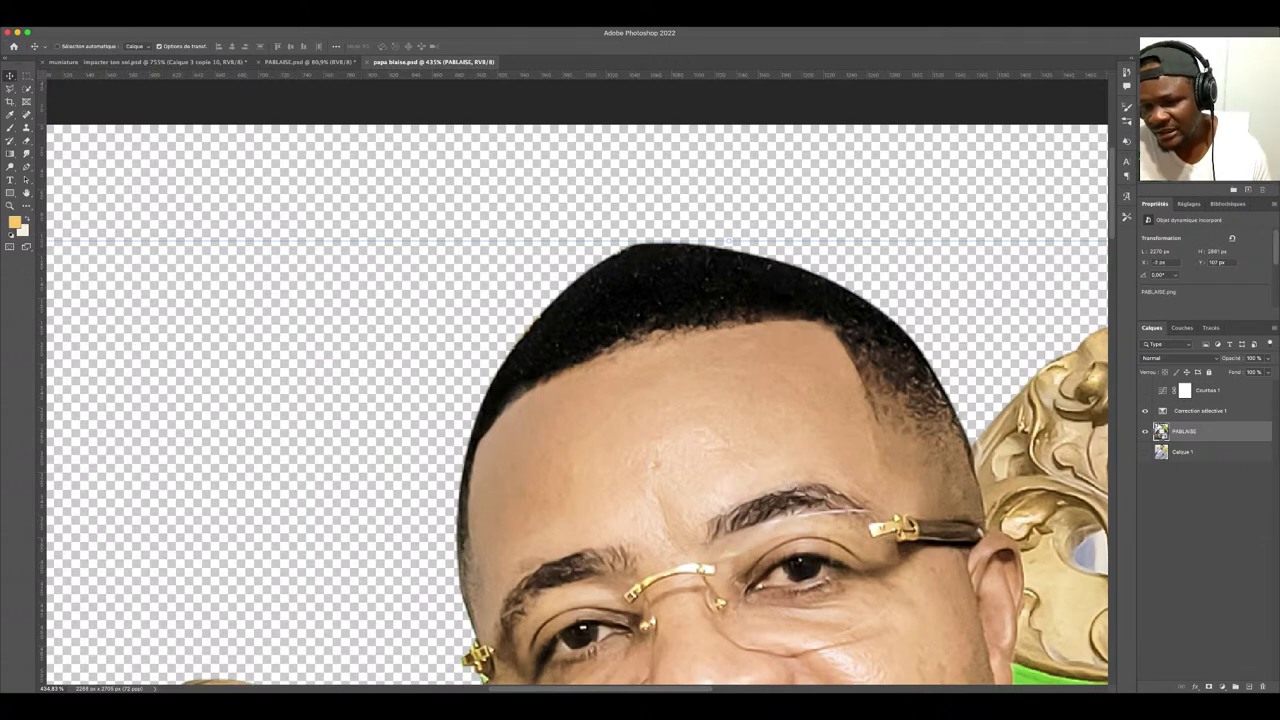
{"action": "left_click", "coordinate": [572, 293]}
{"action": "scroll", "coordinate": [368, 184], "scroll_direction": "down", "scroll_amount": 2}
{"action": "scroll", "coordinate": [368, 184], "scroll_direction": "right", "scroll_amount": 2}
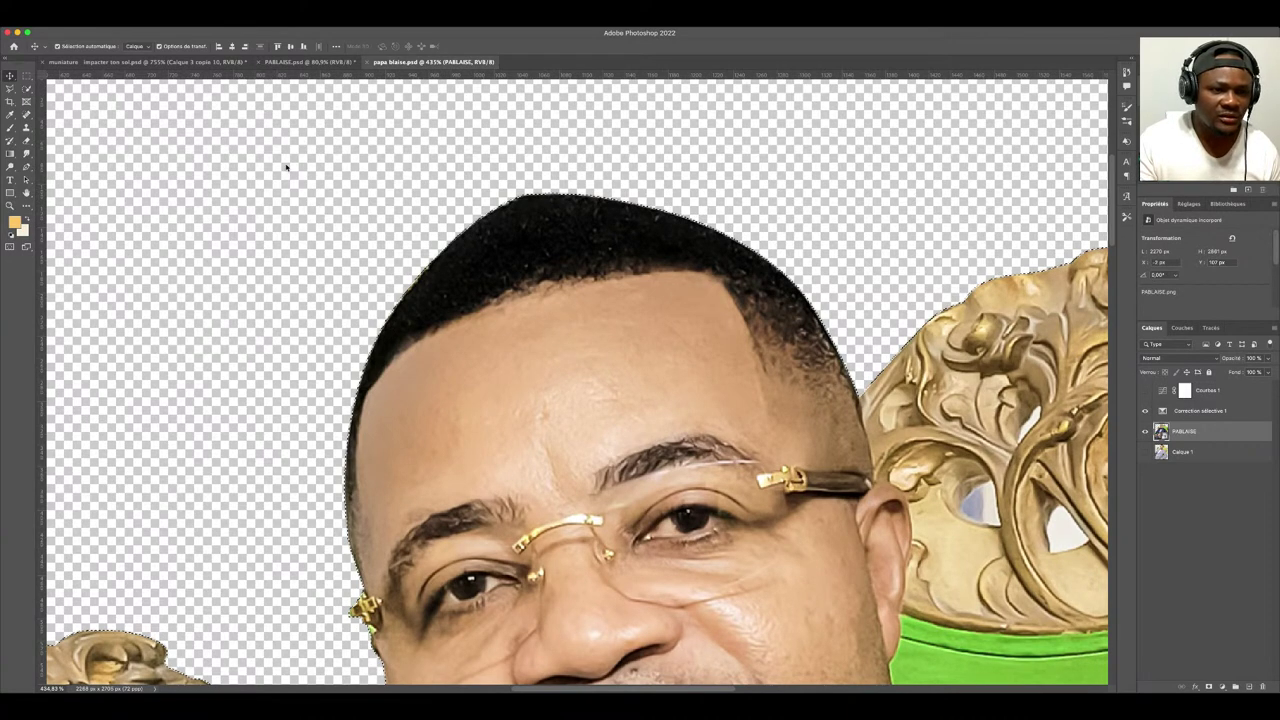
- Refine the PABLAISE selection edge with Shift Edge -98% and apply it
{"action": "key", "text": "ctrl+alt+r"}
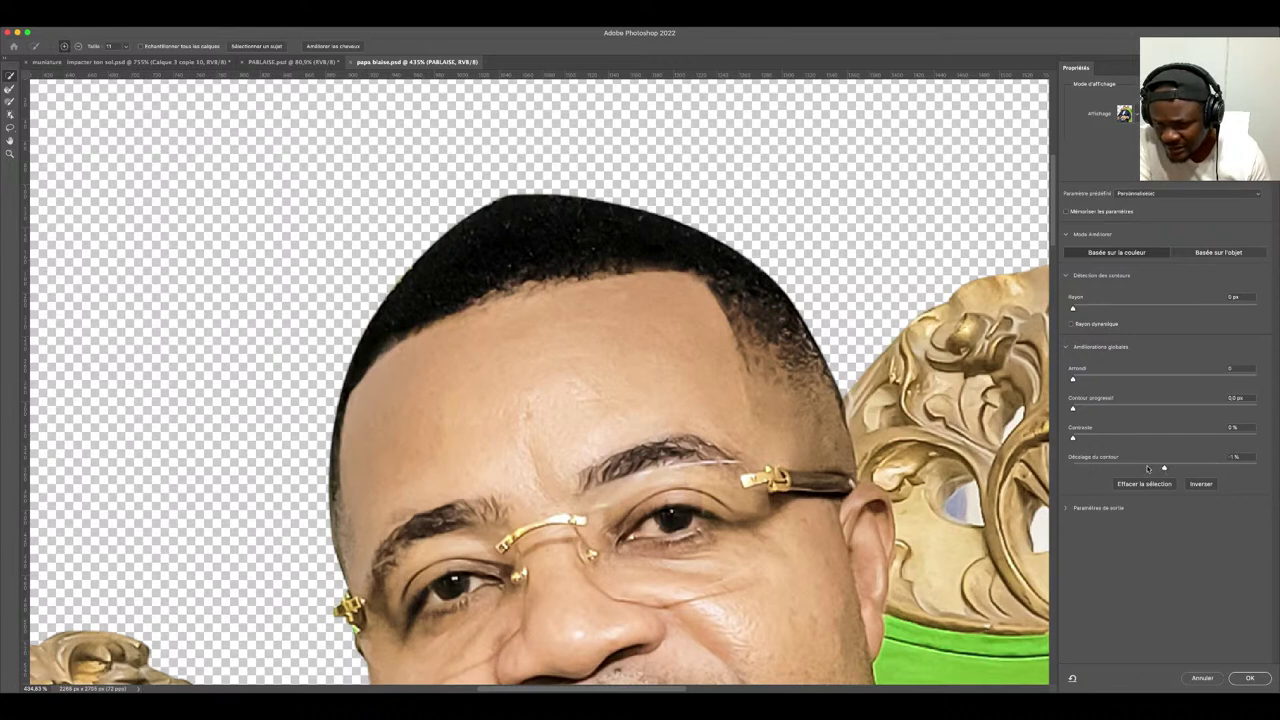
{"action": "mouse_move", "coordinate": [1164, 467]}
{"action": "left_mouse_down"}
{"action": "mouse_move", "coordinate": [1110, 467]}
{"action": "mouse_move", "coordinate": [1077, 437]}
{"action": "mouse_move", "coordinate": [1080, 379]}
{"action": "left_mouse_up"}
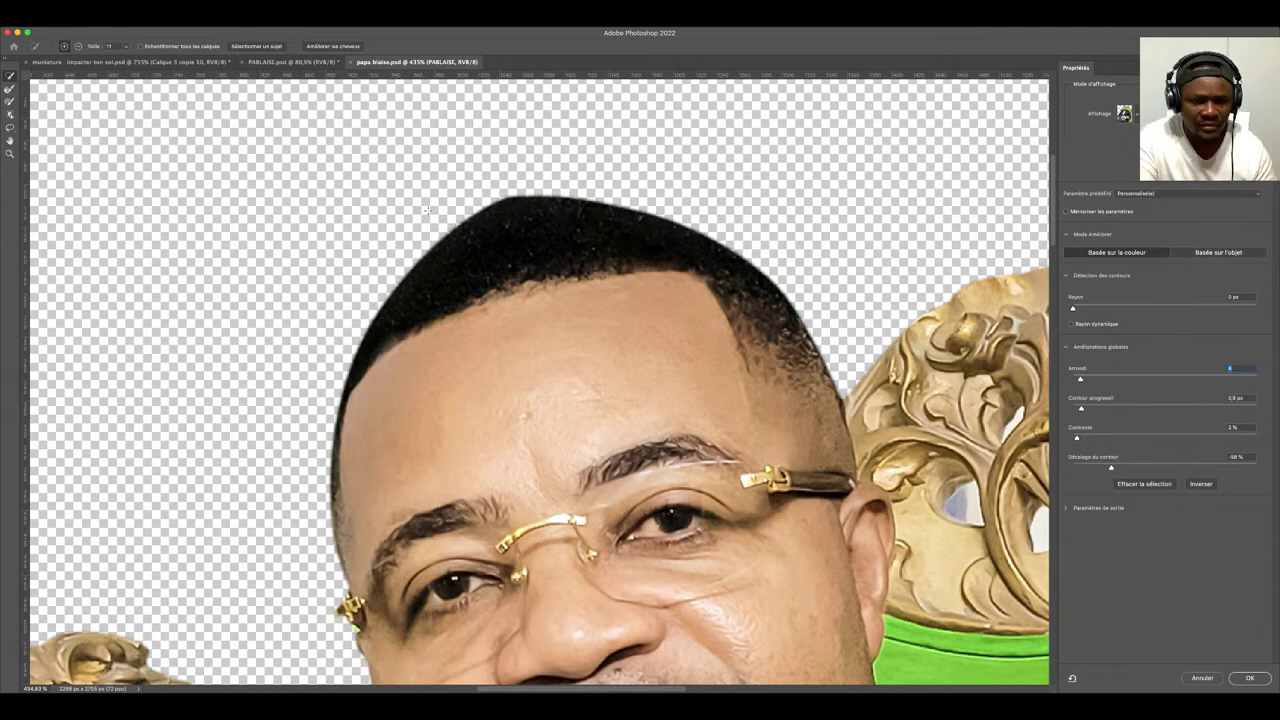
{"action": "scroll", "coordinate": [428, 210], "scroll_direction": "up", "scroll_amount": 3}
{"action": "scroll", "coordinate": [428, 210], "scroll_direction": "up", "scroll_amount": 2}
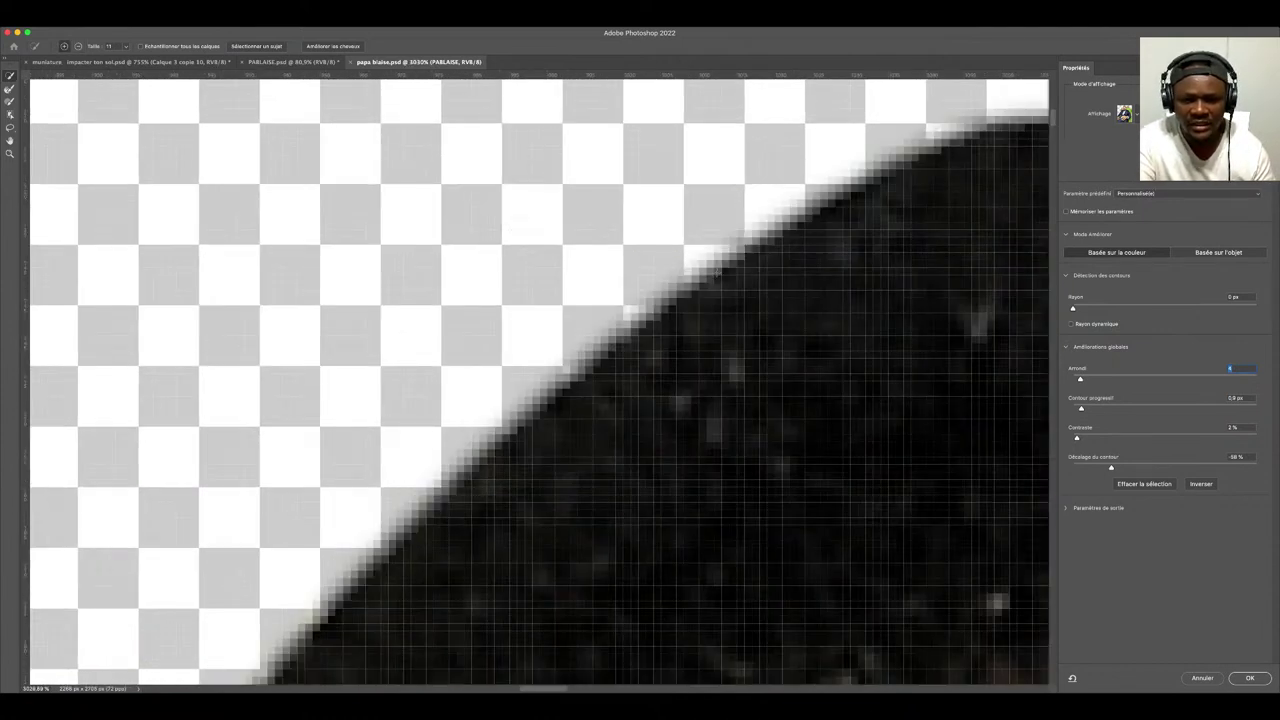
{"action": "scroll", "coordinate": [697, 288], "scroll_direction": "down", "scroll_amount": 1}
{"action": "scroll", "coordinate": [757, 278], "scroll_direction": "down", "scroll_amount": 1}
{"action": "scroll", "coordinate": [757, 278], "scroll_direction": "down", "scroll_amount": 1}
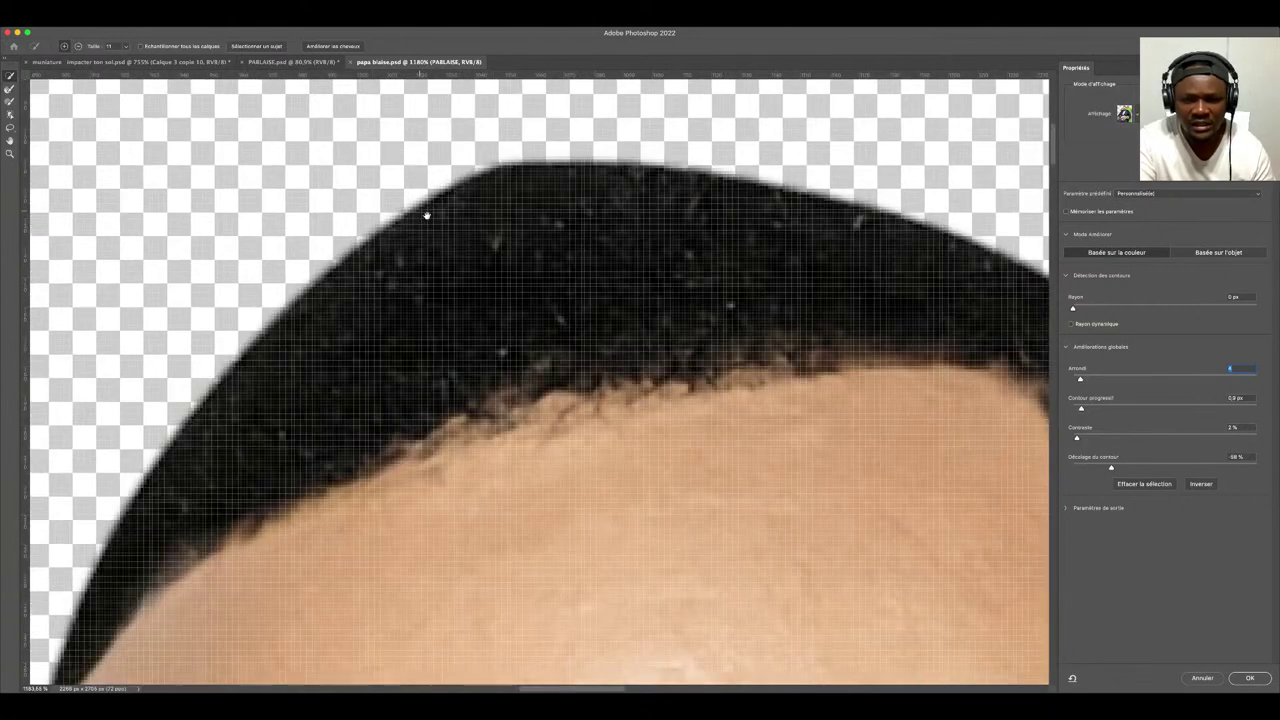
{"action": "left_click", "coordinate": [1249, 678]}
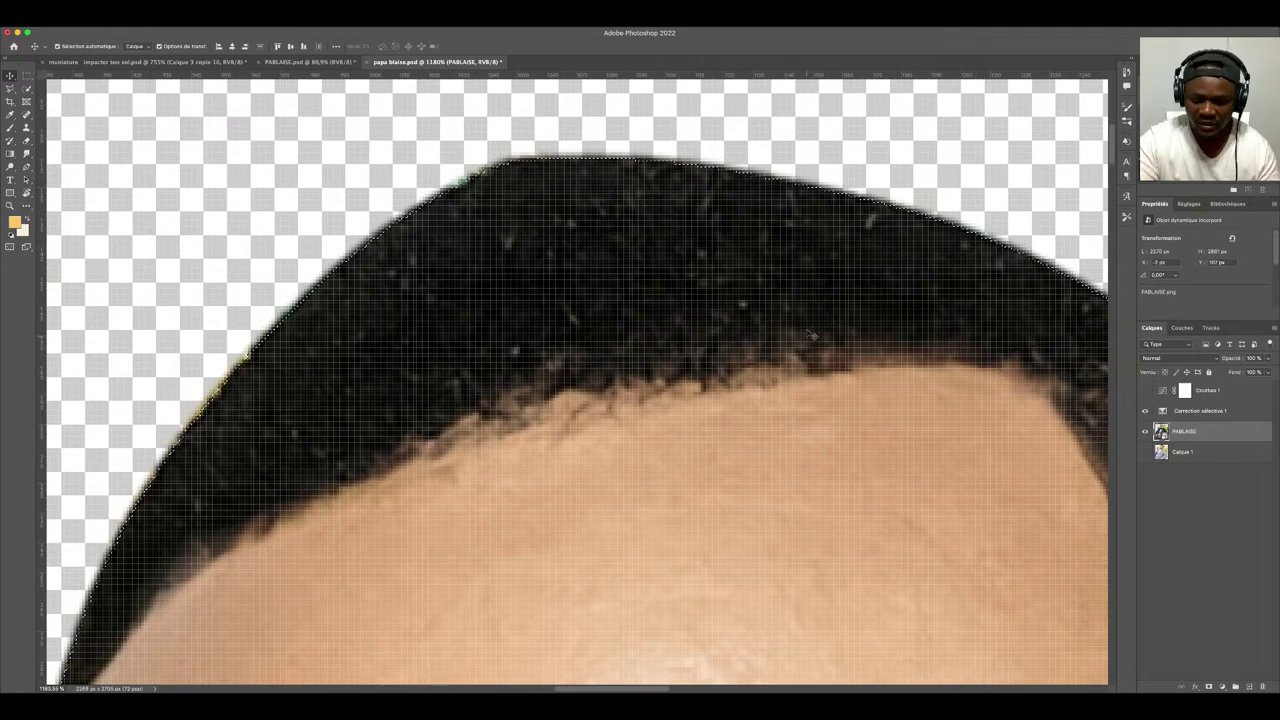
- Fit the photo on screen and add a layer mask to PABLAISE
{"action": "key", "text": "ctrl+0"}
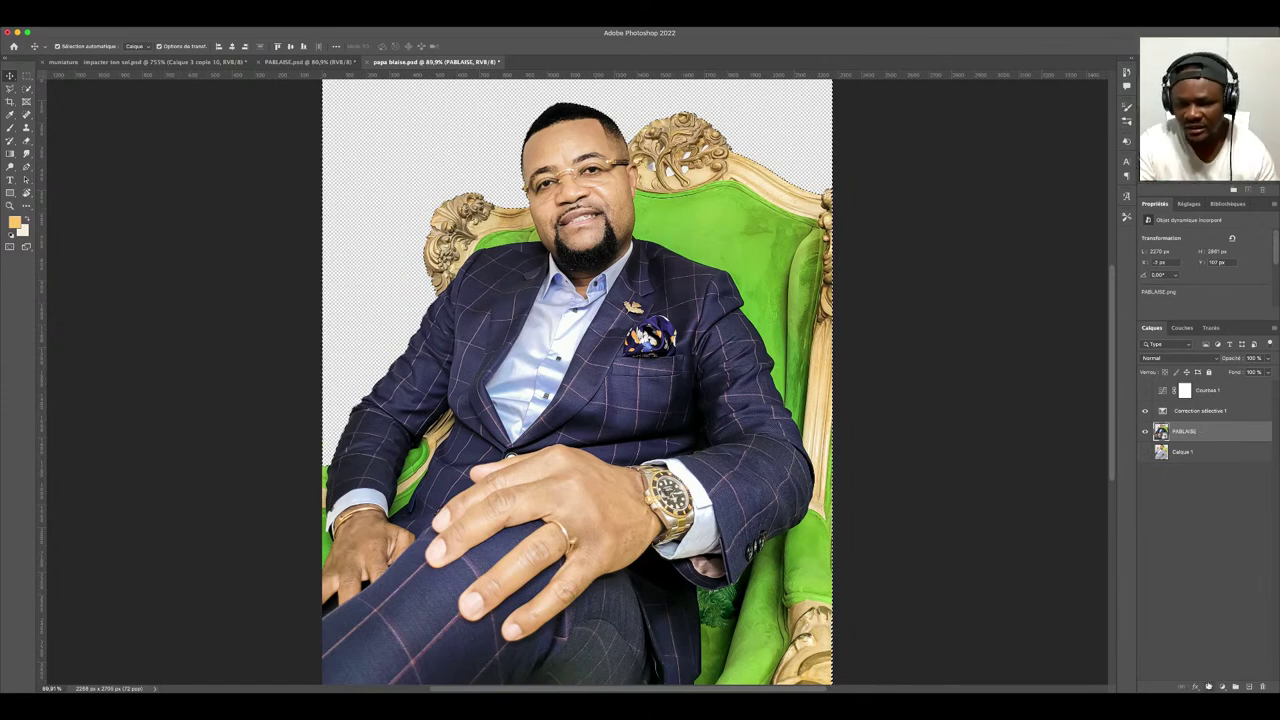
{"action": "left_click", "coordinate": [1208, 687], "text": "alt"}
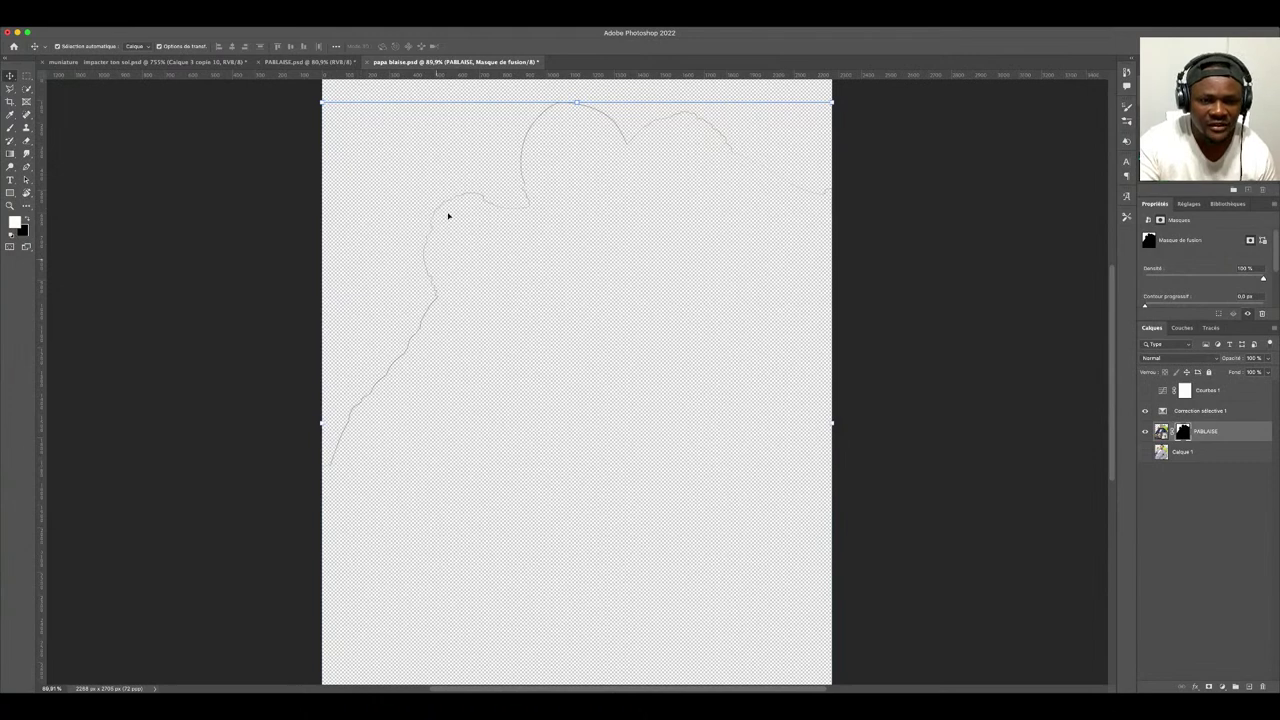
{"action": "scroll", "coordinate": [526, 200], "scroll_direction": "up", "scroll_amount": 3}
{"action": "scroll", "coordinate": [525, 201], "scroll_direction": "up", "scroll_amount": 3}
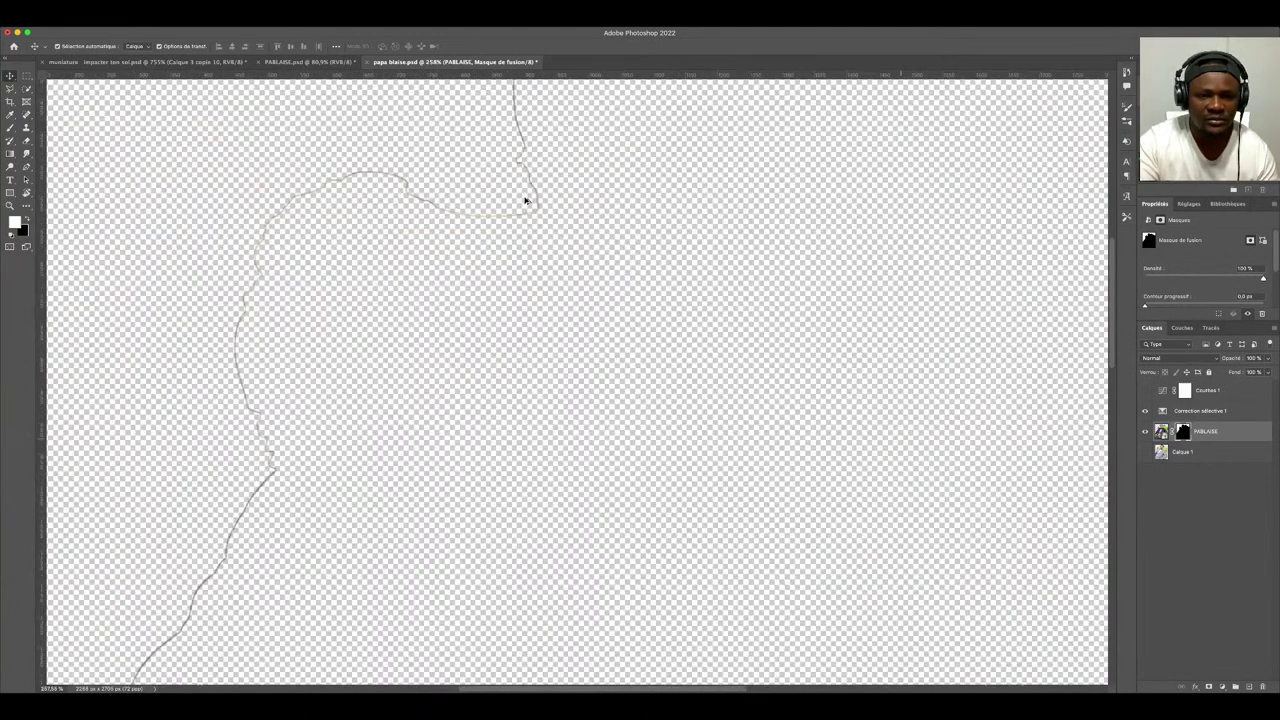
{"action": "scroll", "coordinate": [526, 200], "scroll_direction": "down", "scroll_amount": 2}
{"action": "scroll", "coordinate": [637, 176], "scroll_direction": "down", "scroll_amount": 3}
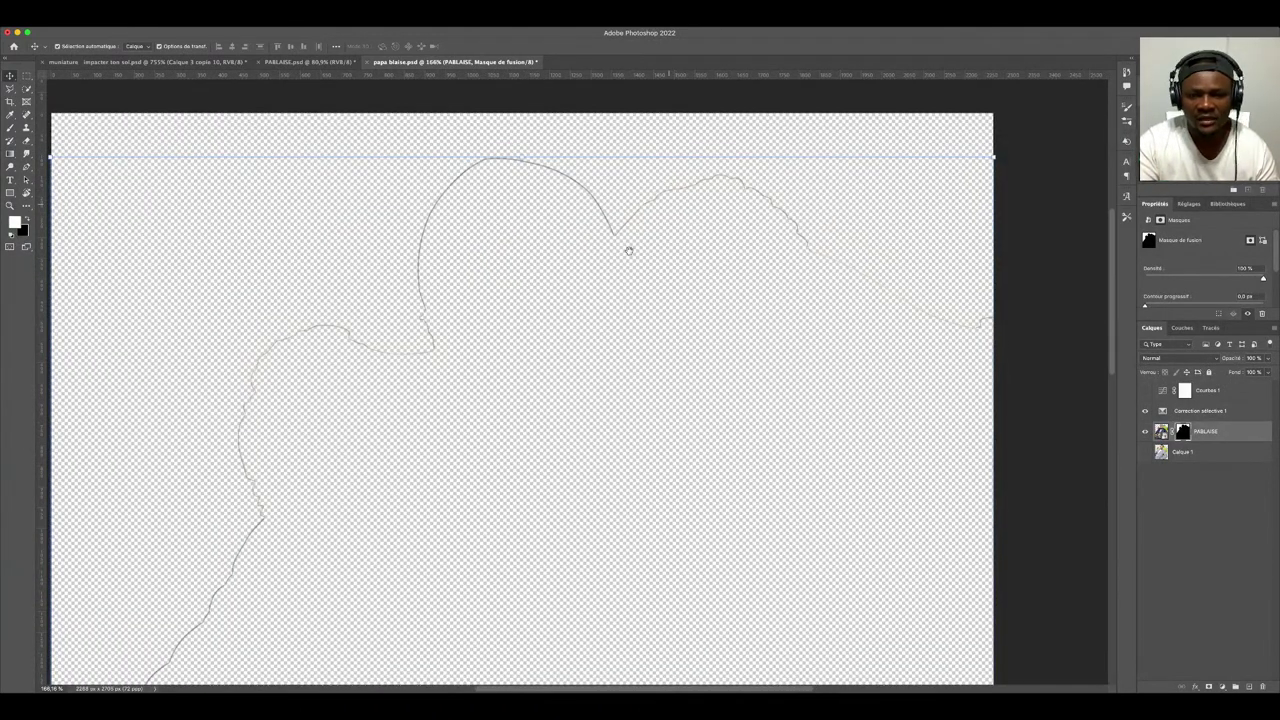
{"action": "scroll", "coordinate": [727, 312], "scroll_direction": "up", "scroll_amount": 4}
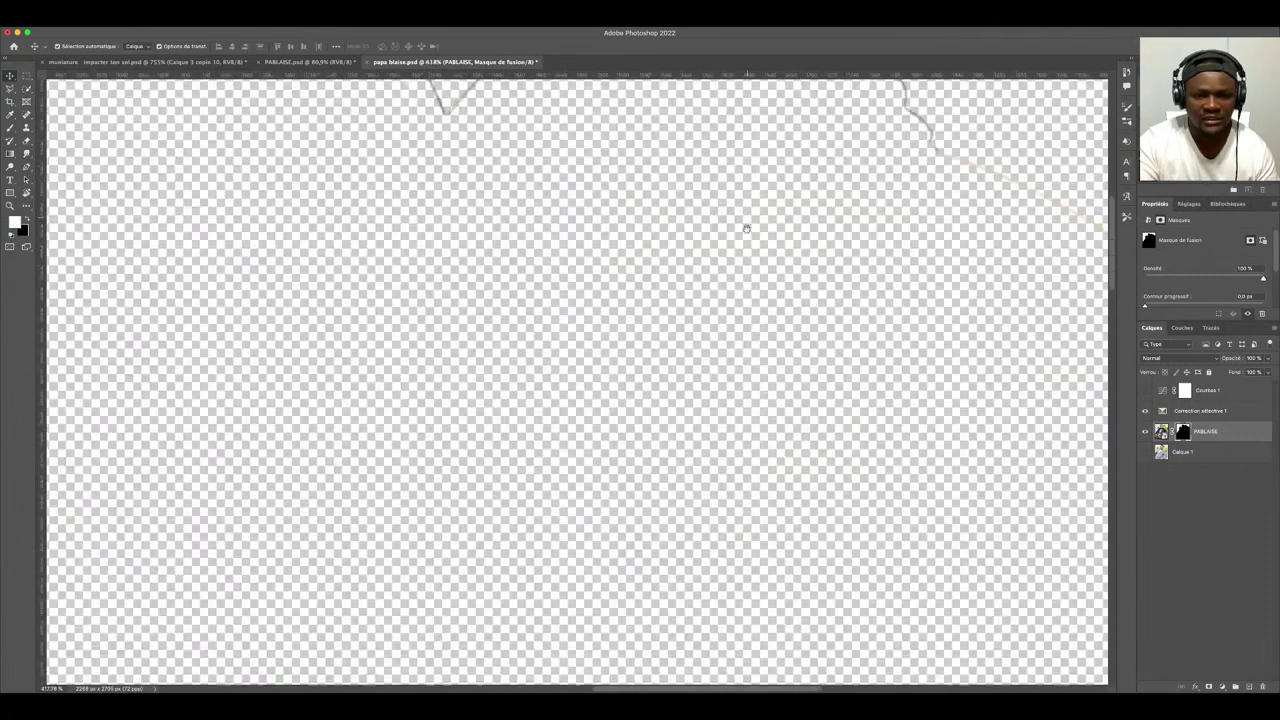
{"action": "scroll", "coordinate": [774, 307], "scroll_direction": "down", "scroll_amount": 10}
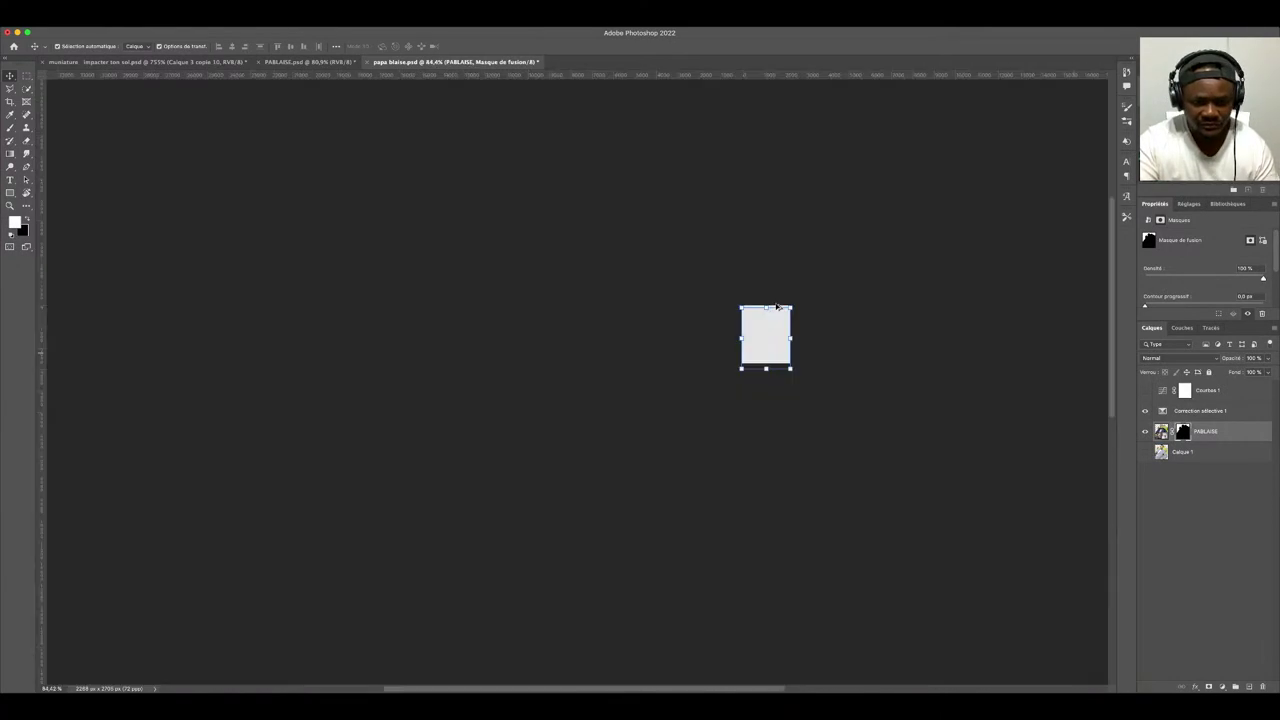
{"action": "scroll", "coordinate": [774, 307], "scroll_direction": "down", "scroll_amount": 3}
{"action": "scroll", "coordinate": [774, 307], "scroll_direction": "up", "scroll_amount": 8}
{"action": "scroll", "coordinate": [776, 307], "scroll_direction": "down", "scroll_amount": 2}
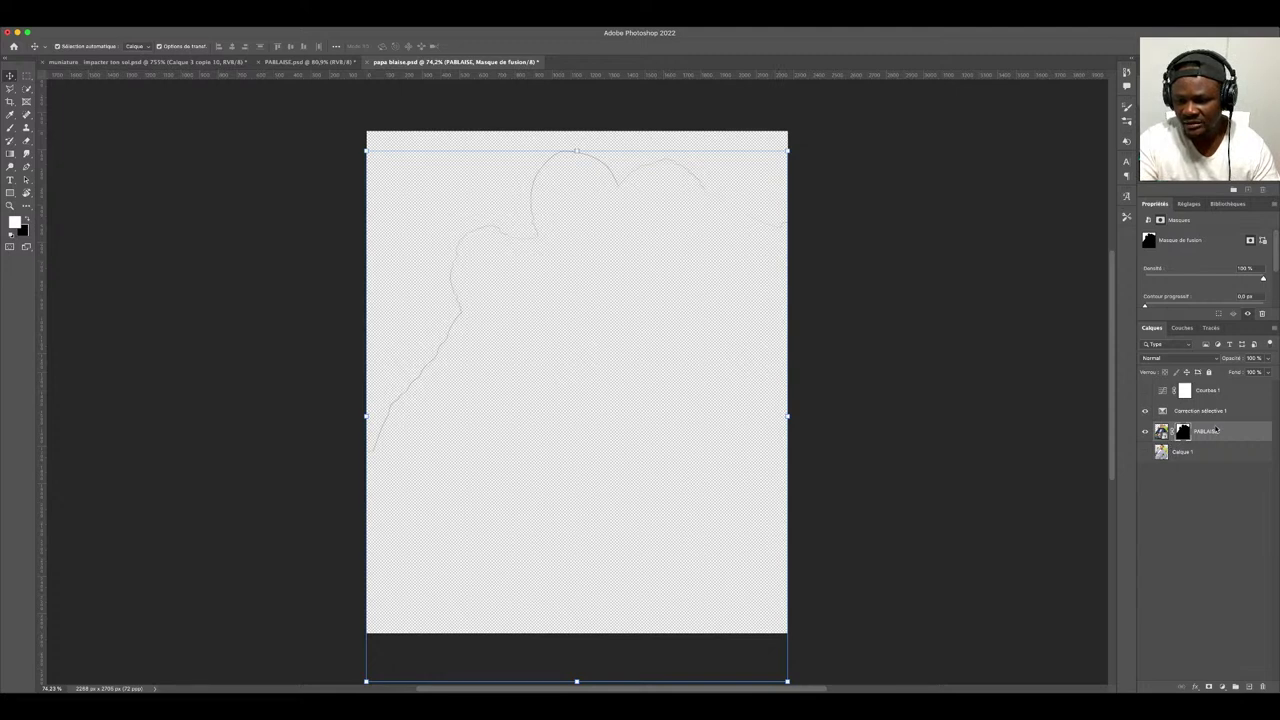
- Remove the mistaken mask and select the opaque man-and-chair cutout
{"action": "key", "text": "Delete"}
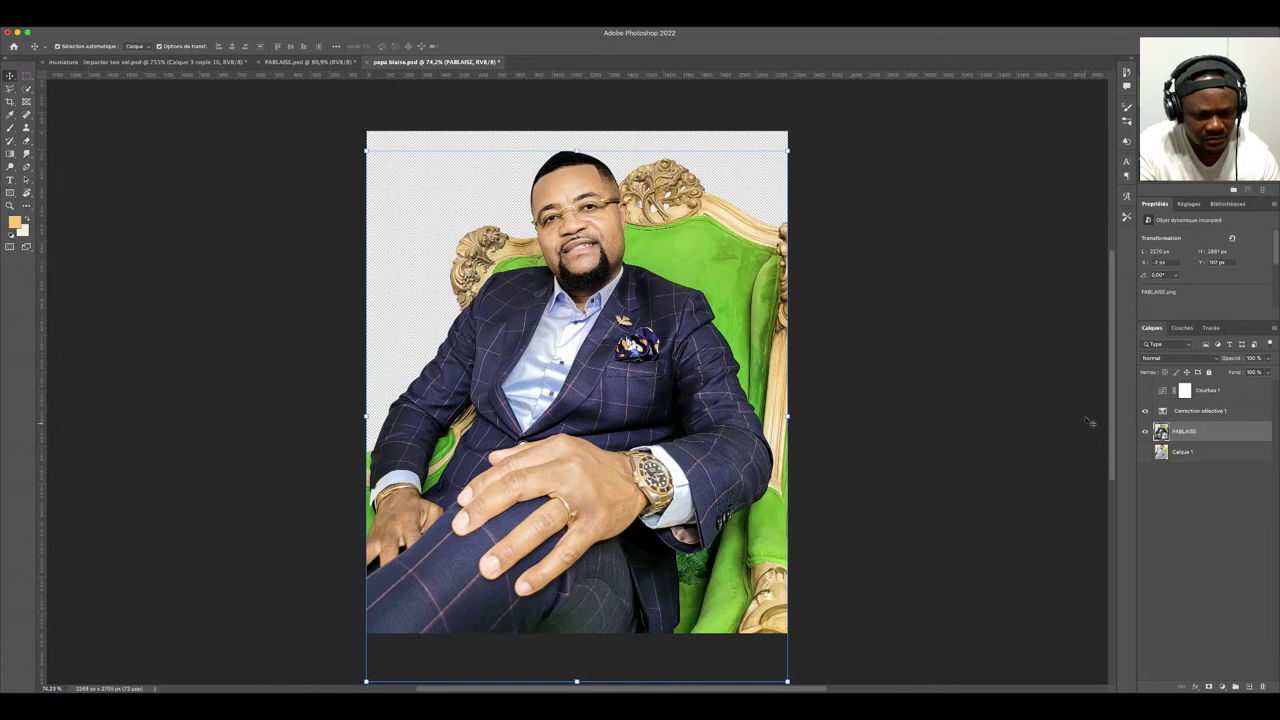
{"action": "scroll", "coordinate": [690, 211], "scroll_direction": "left", "scroll_amount": 3}
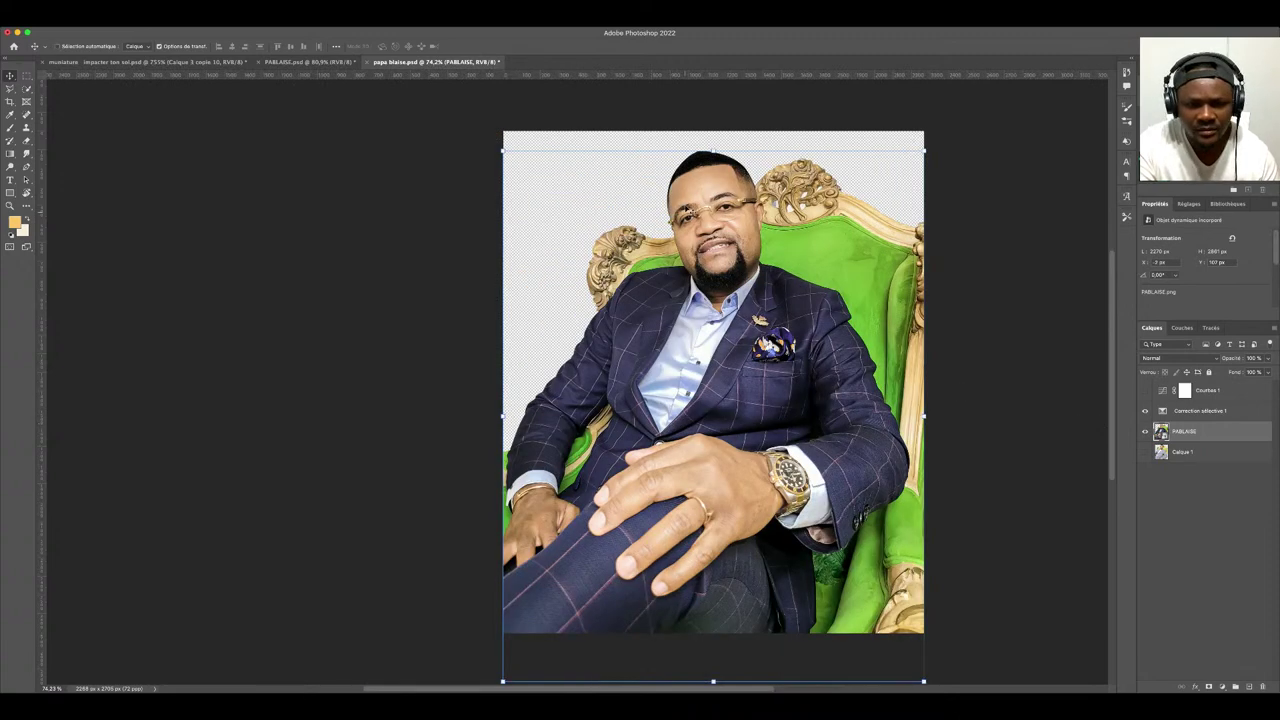
{"action": "key", "text": "ctrl+alt+s"}
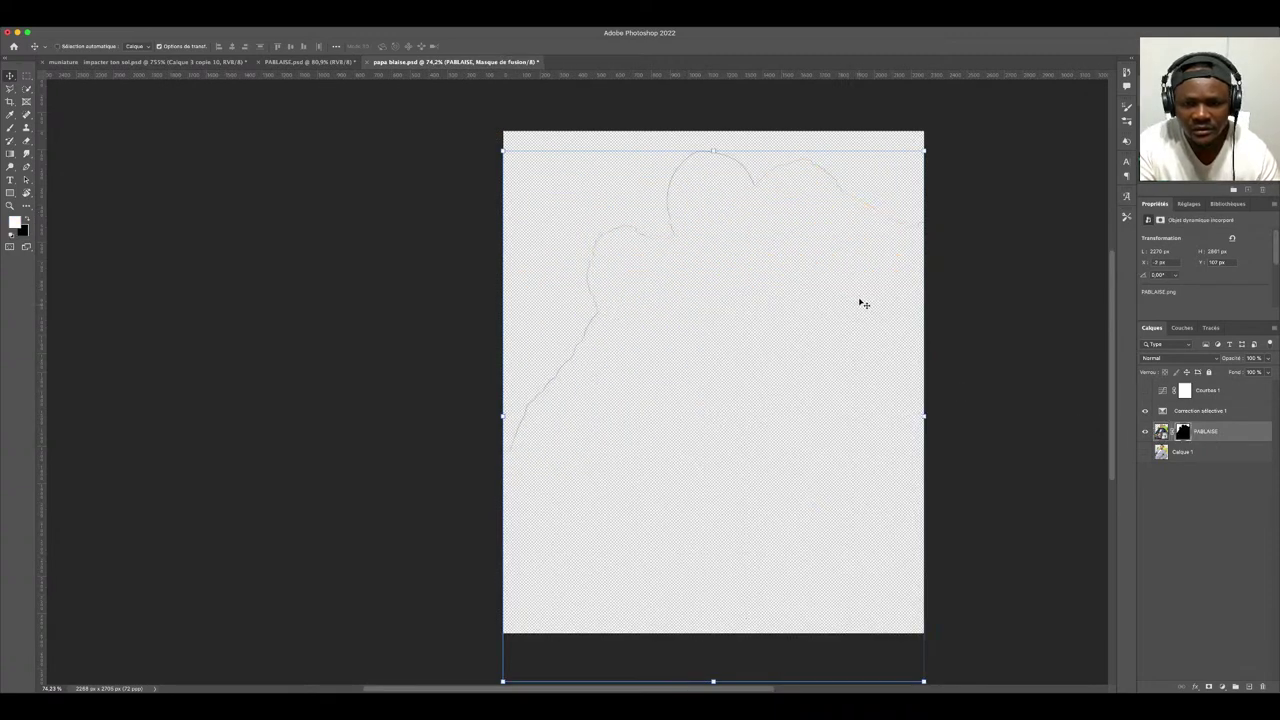
{"action": "scroll", "coordinate": [862, 303], "scroll_direction": "right", "scroll_amount": 2}
{"action": "scroll", "coordinate": [800, 290], "scroll_direction": "right", "scroll_amount": 1}
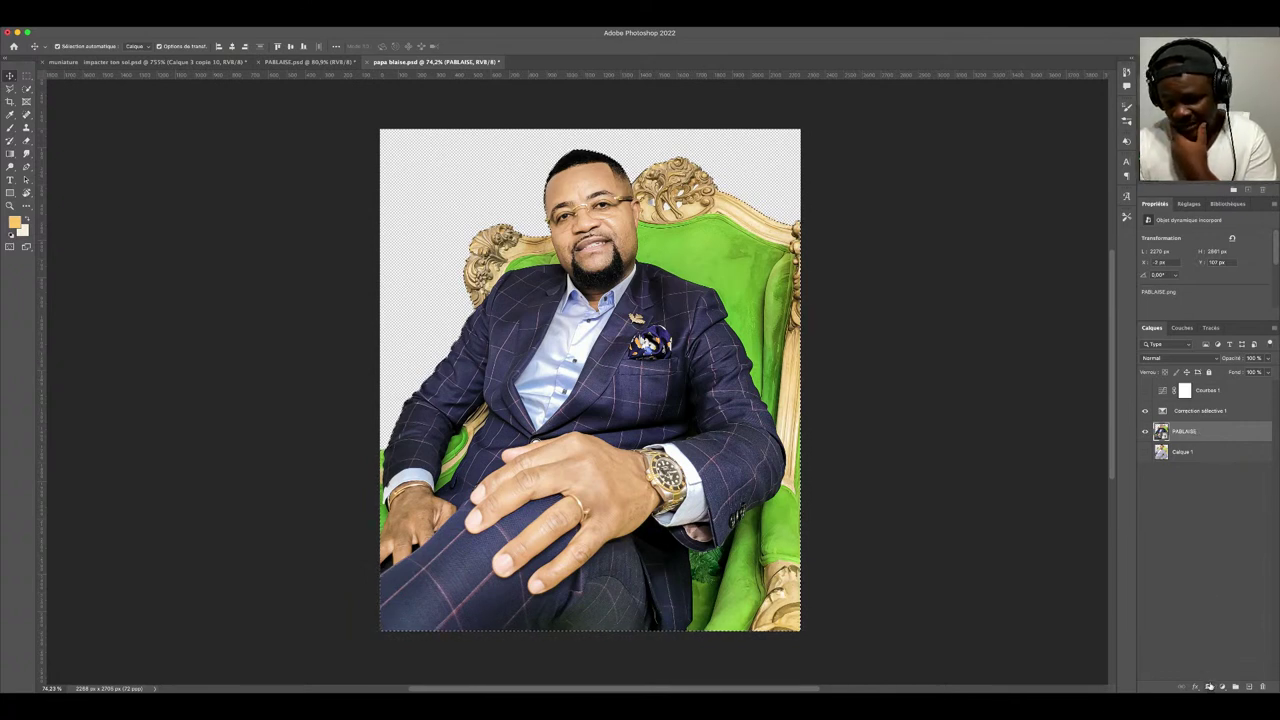
- Mask PABLAISE to the selection, save papa blaise.psd, and return to the flyer
{"action": "left_click", "coordinate": [1209, 687]}
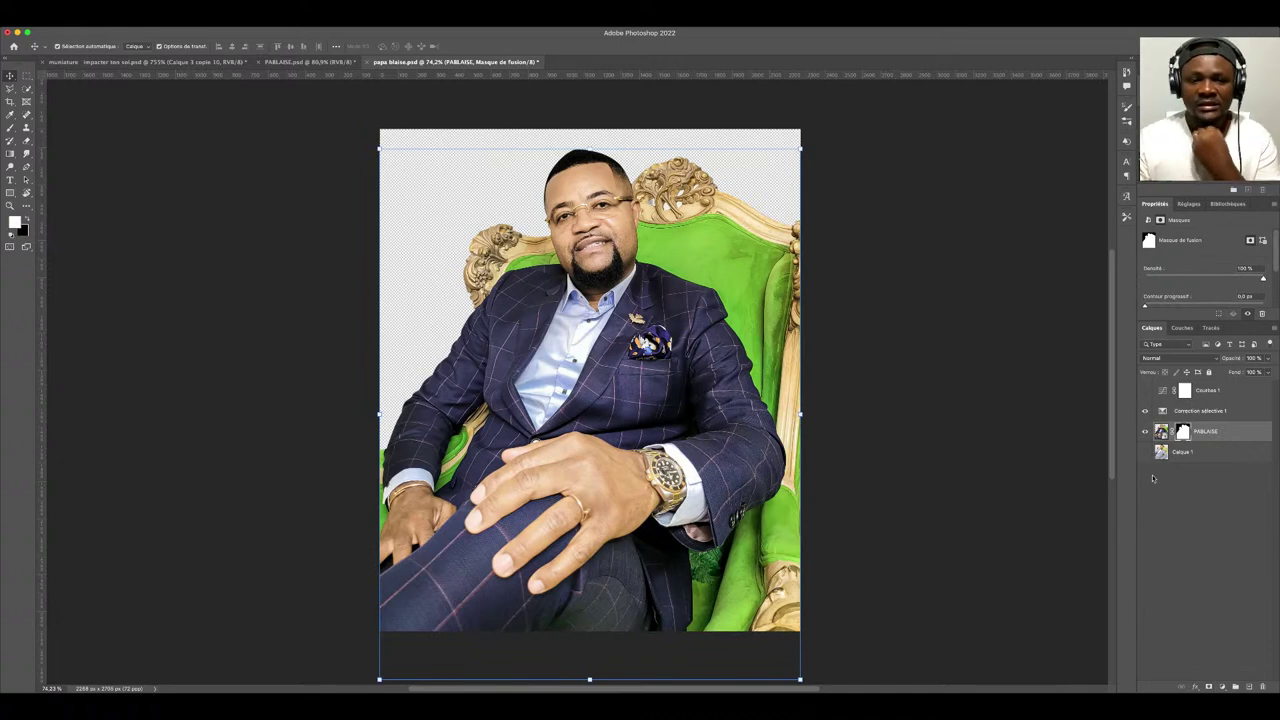
{"action": "key", "text": "super+s"}
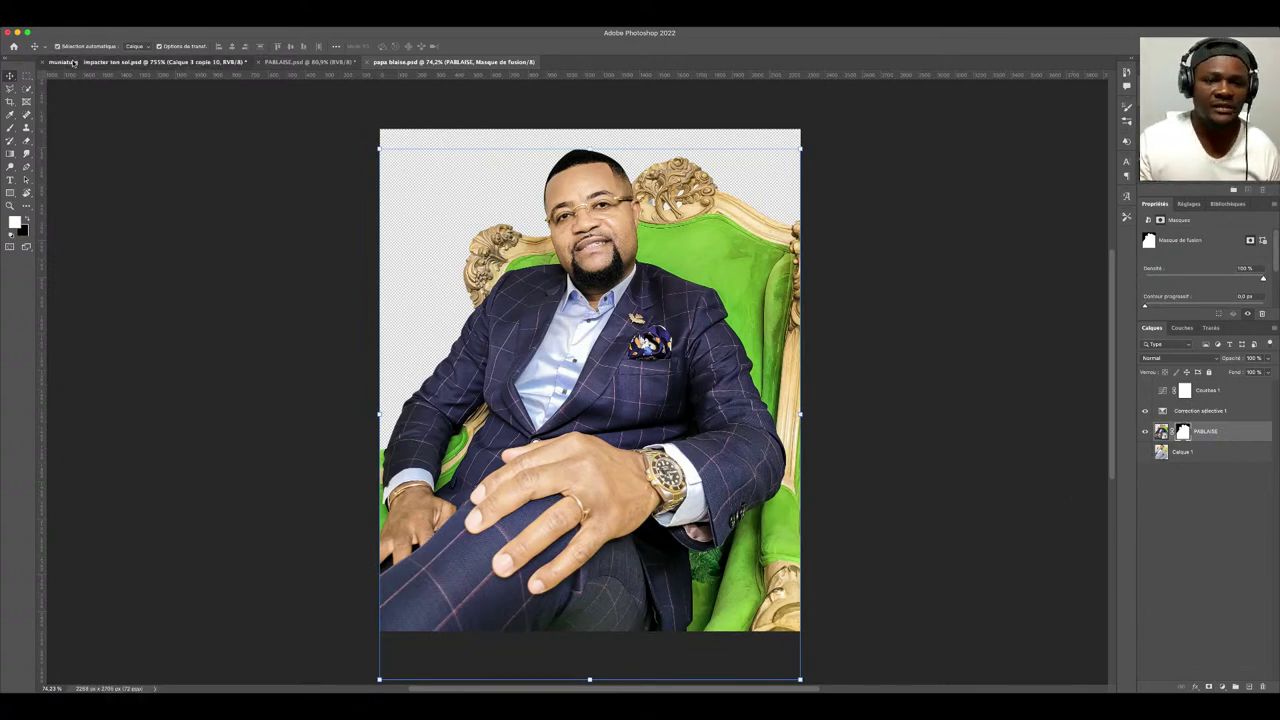
{"action": "key", "text": "ctrl+Tab"}
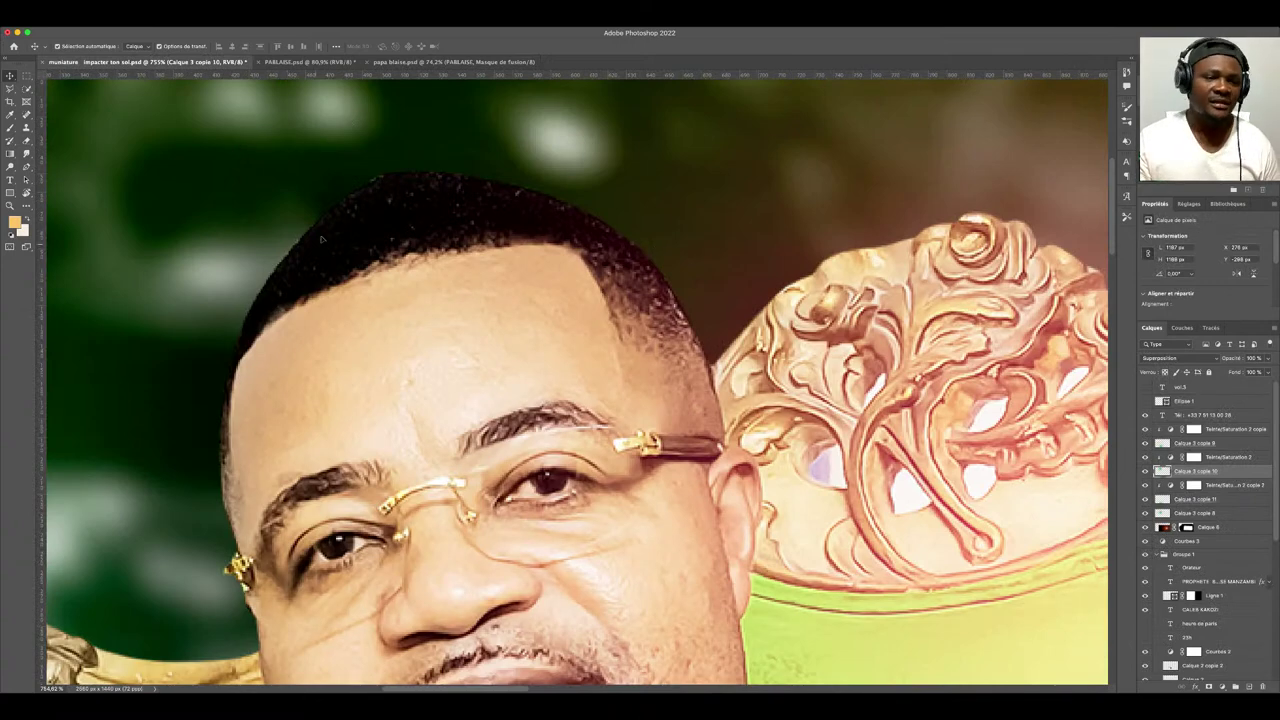
- Zoom out on the flyer and clear the current layer selection
{"action": "scroll", "coordinate": [318, 250], "scroll_direction": "down", "scroll_amount": 2}
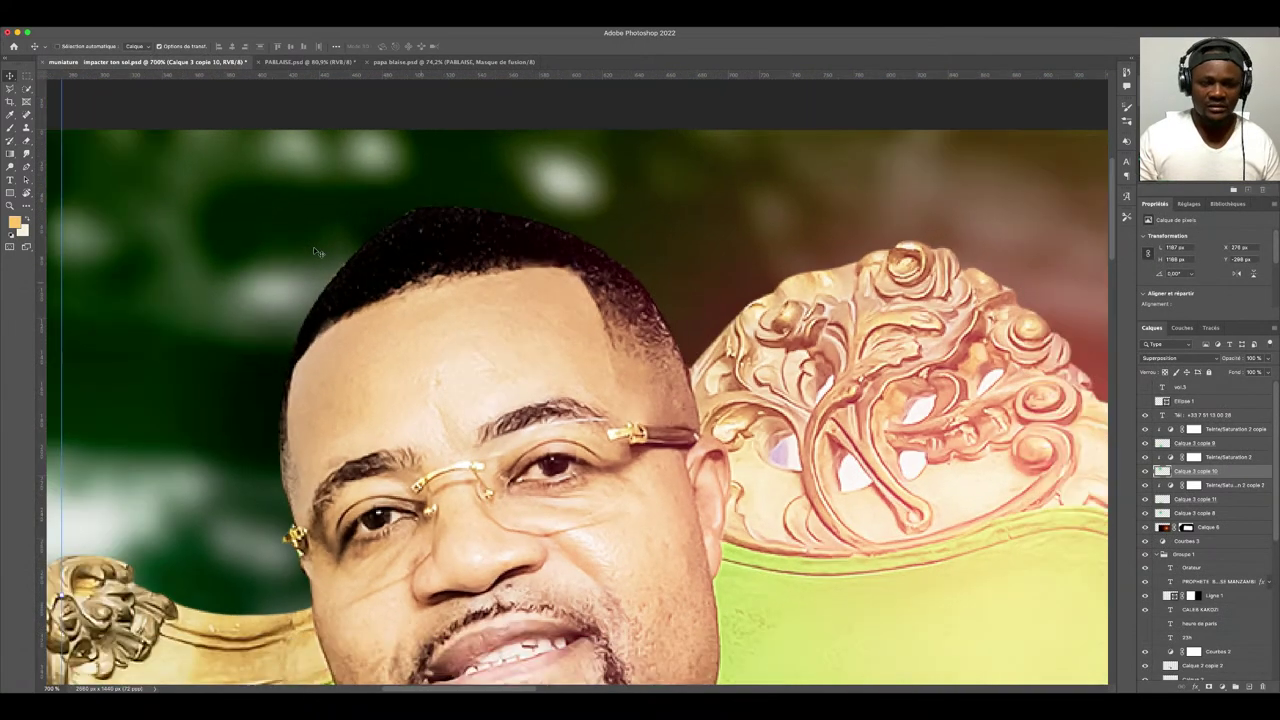
{"action": "scroll", "coordinate": [318, 252], "scroll_direction": "down", "scroll_amount": 1}
{"action": "scroll", "coordinate": [316, 250], "scroll_direction": "down", "scroll_amount": 5}
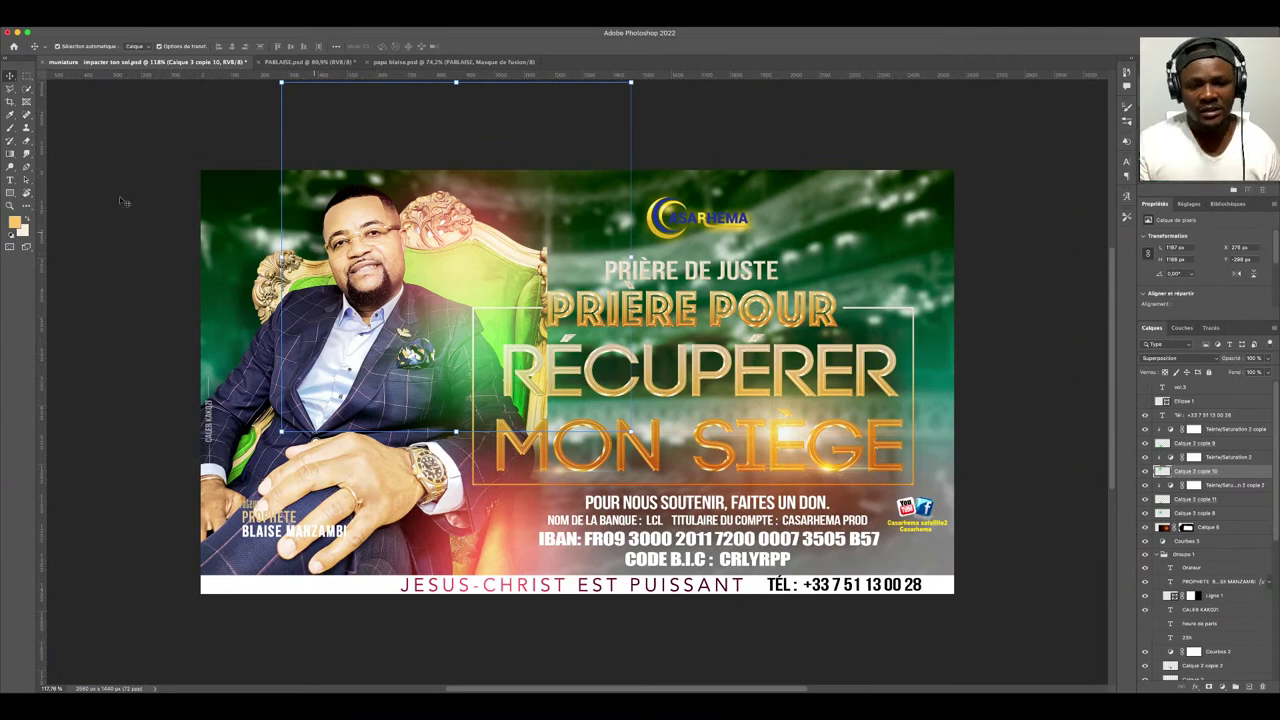
{"action": "left_click", "coordinate": [1030, 352]}
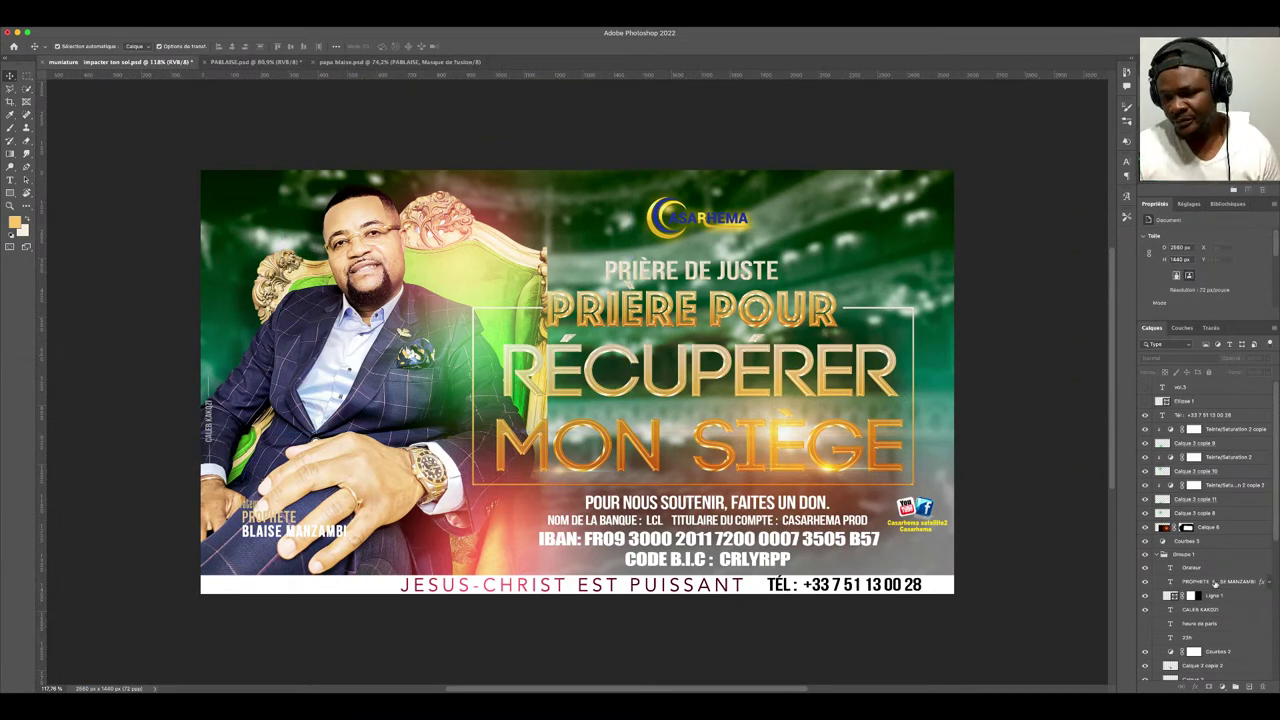
{"action": "scroll", "coordinate": [1210, 560], "scroll_direction": "down", "scroll_amount": 5}
{"action": "scroll", "coordinate": [546, 185], "scroll_direction": "down", "scroll_amount": 3}
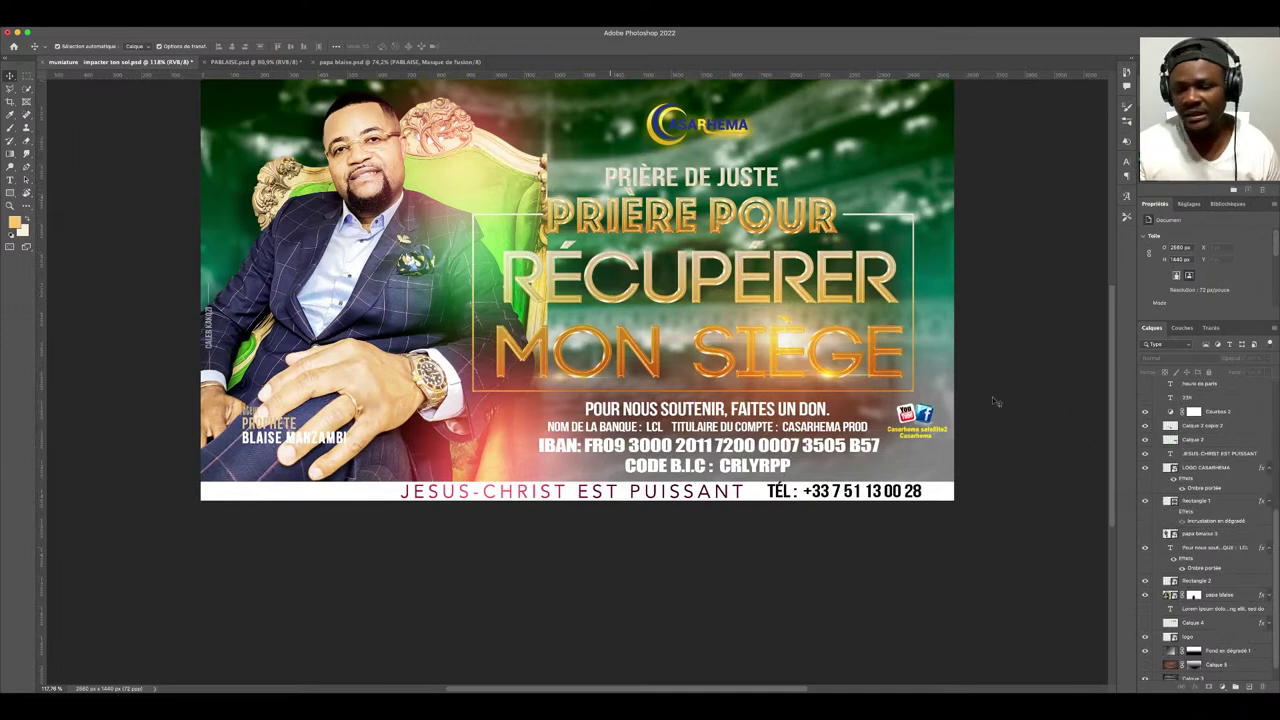
- Brush black on the papa blaise layer mask to hide the chair edge left of RÉCUPÉRER
{"action": "left_click", "coordinate": [1193, 594]}
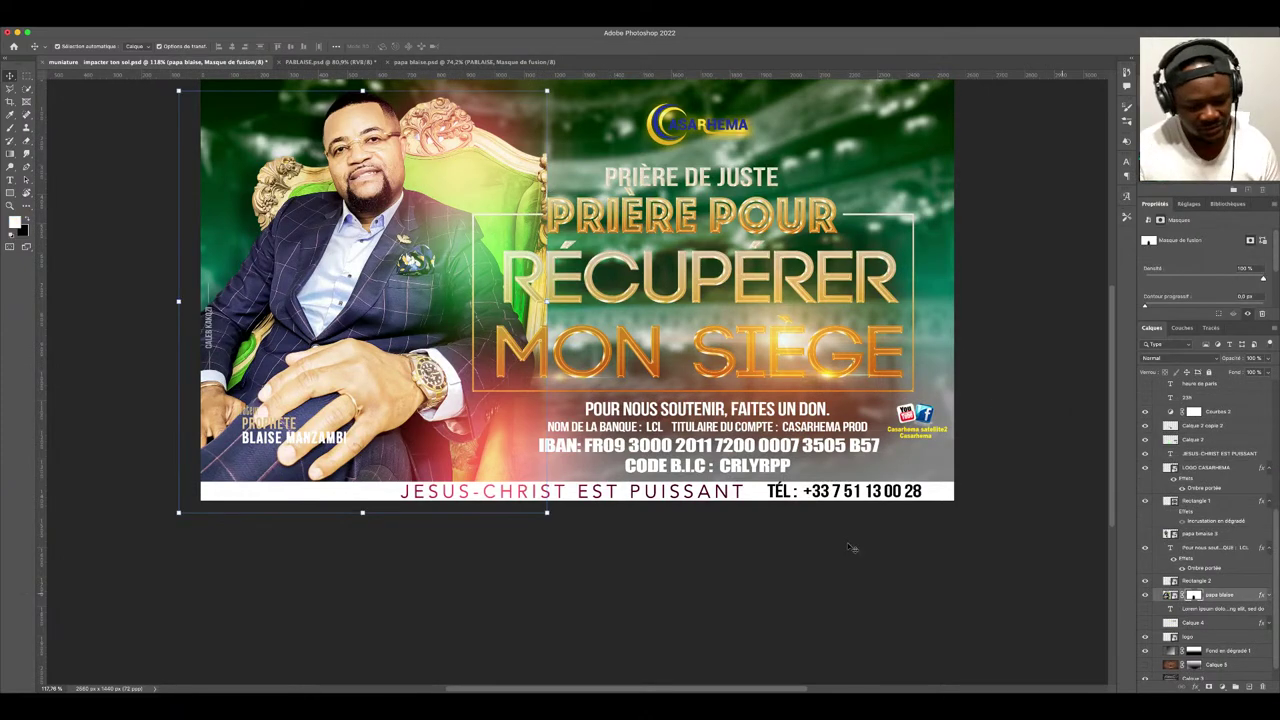
{"action": "key", "text": "b"}
{"action": "scroll", "coordinate": [839, 553], "scroll_direction": "down", "scroll_amount": 1}
{"action": "scroll", "coordinate": [577, 330], "scroll_direction": "up", "scroll_amount": 3}
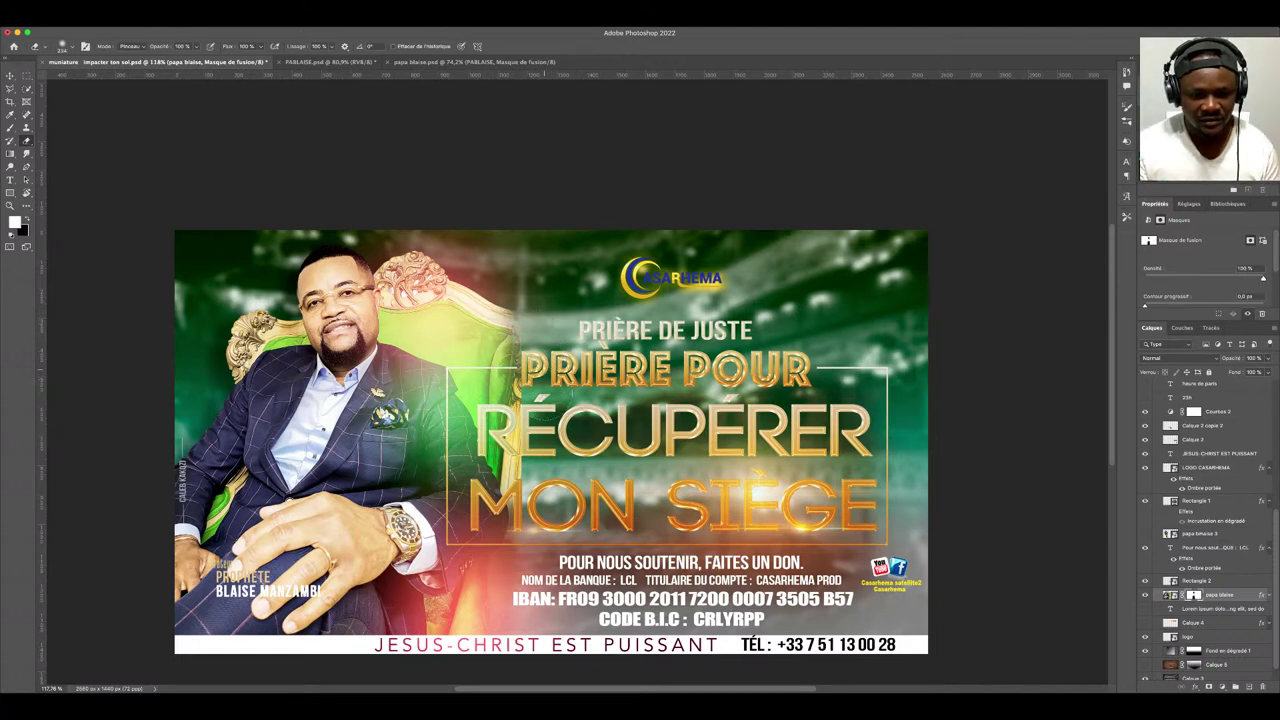
{"action": "scroll", "coordinate": [657, 223], "scroll_direction": "down", "scroll_amount": 5}
{"action": "scroll", "coordinate": [657, 223], "scroll_direction": "left", "scroll_amount": 4}
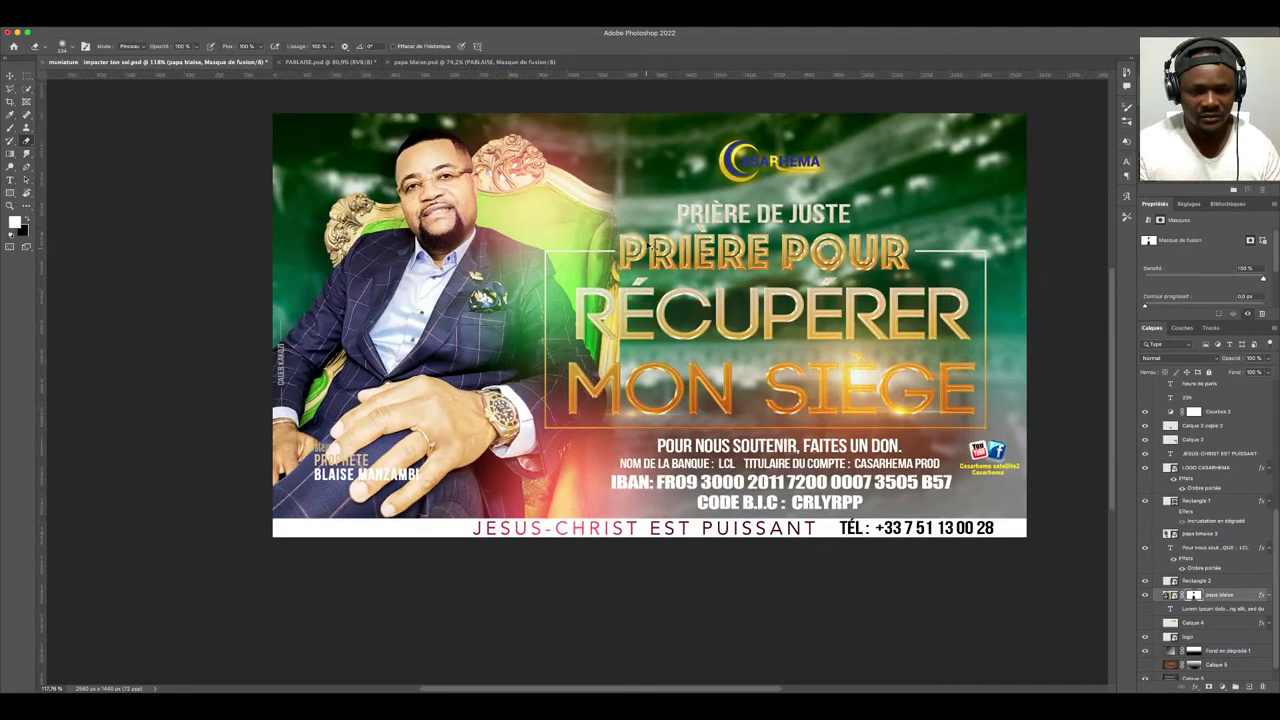
{"action": "key", "text": "ctrl+2"}
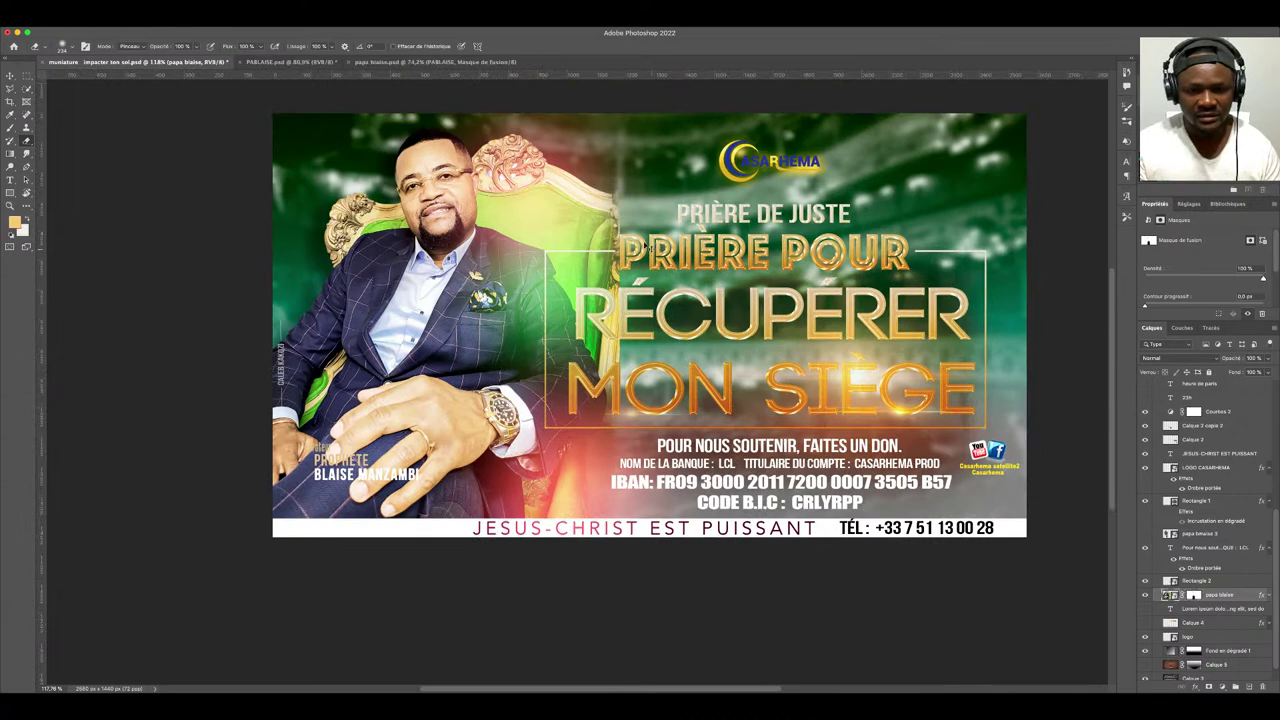
{"action": "left_click", "coordinate": [1194, 595]}
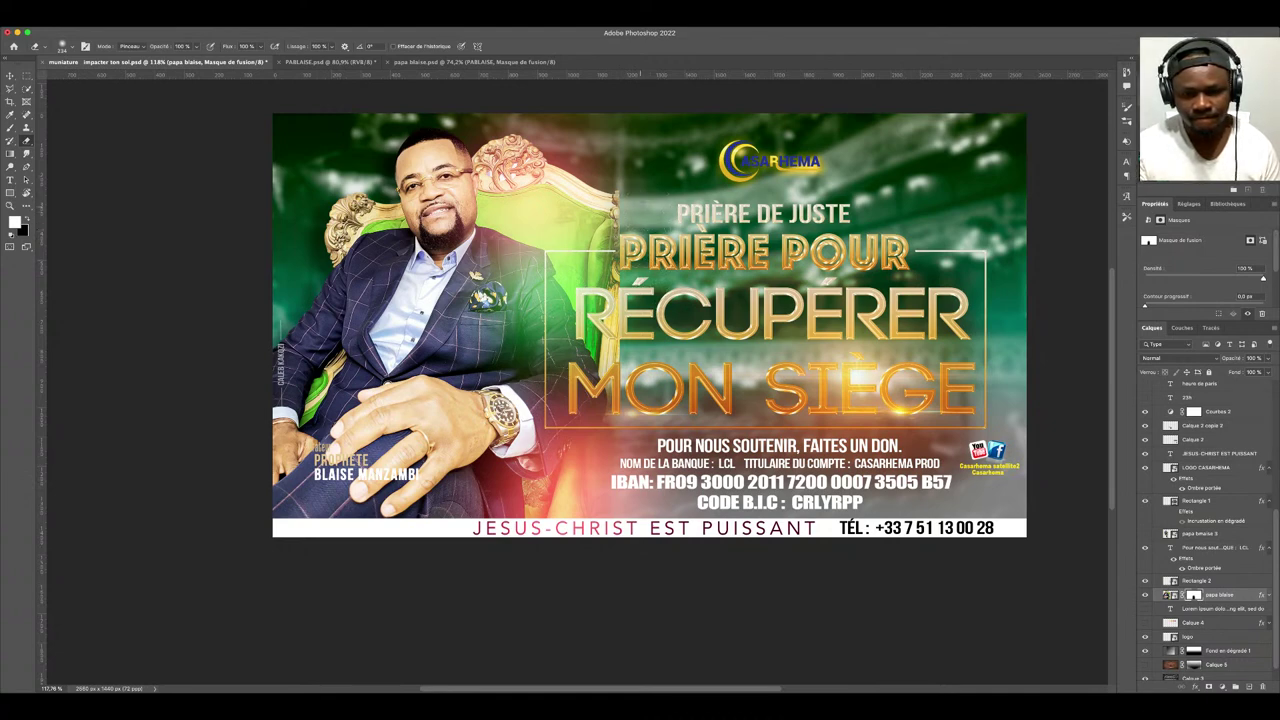
{"action": "mouse_move", "coordinate": [612, 372]}
{"action": "left_mouse_down"}
{"action": "mouse_move", "coordinate": [615, 264]}
{"action": "mouse_move", "coordinate": [598, 260]}
{"action": "left_mouse_up"}
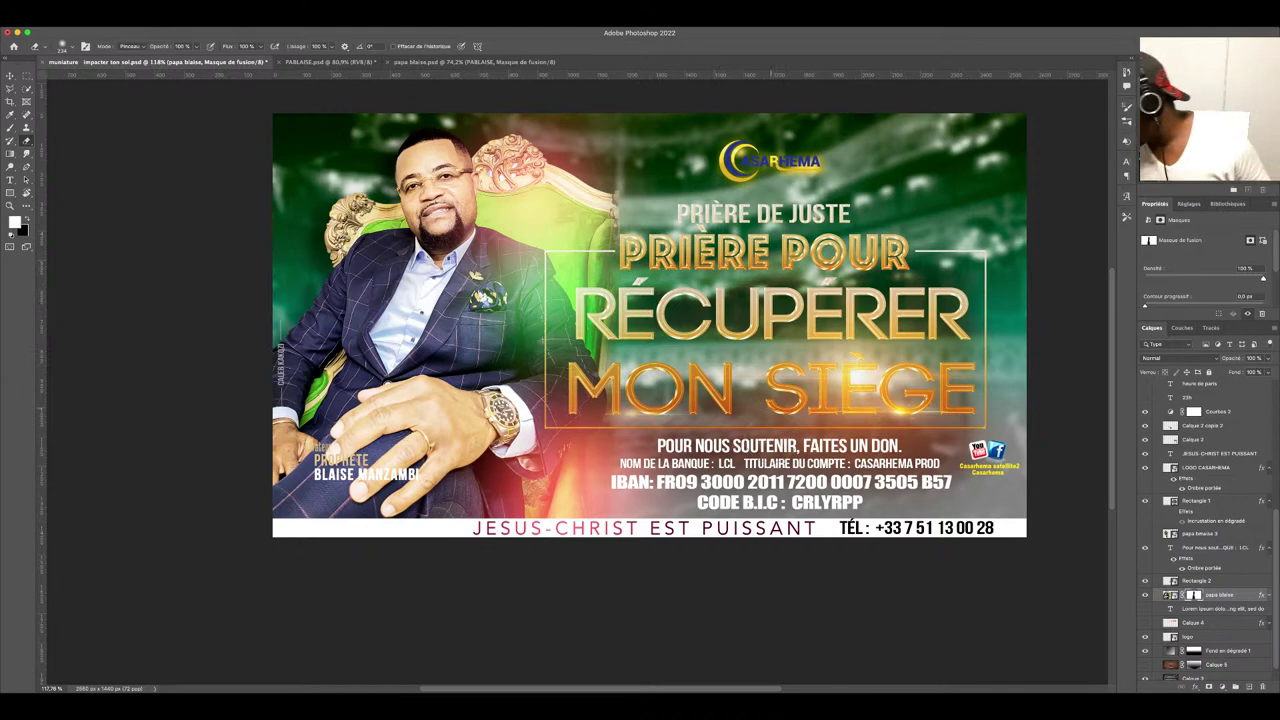